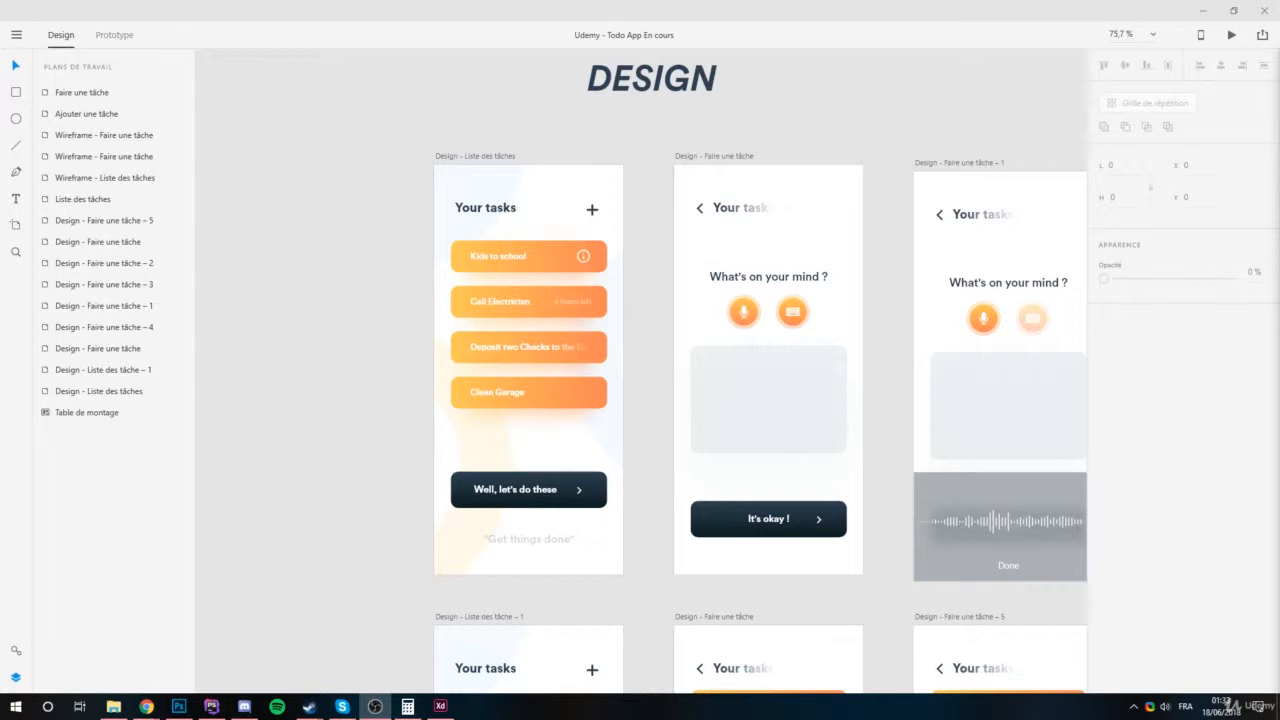
Export the "Design - Liste des tâches" artboard as a PNG for Design to the rendu folder on the desktop.
scroll(378, 289, "down", 2)
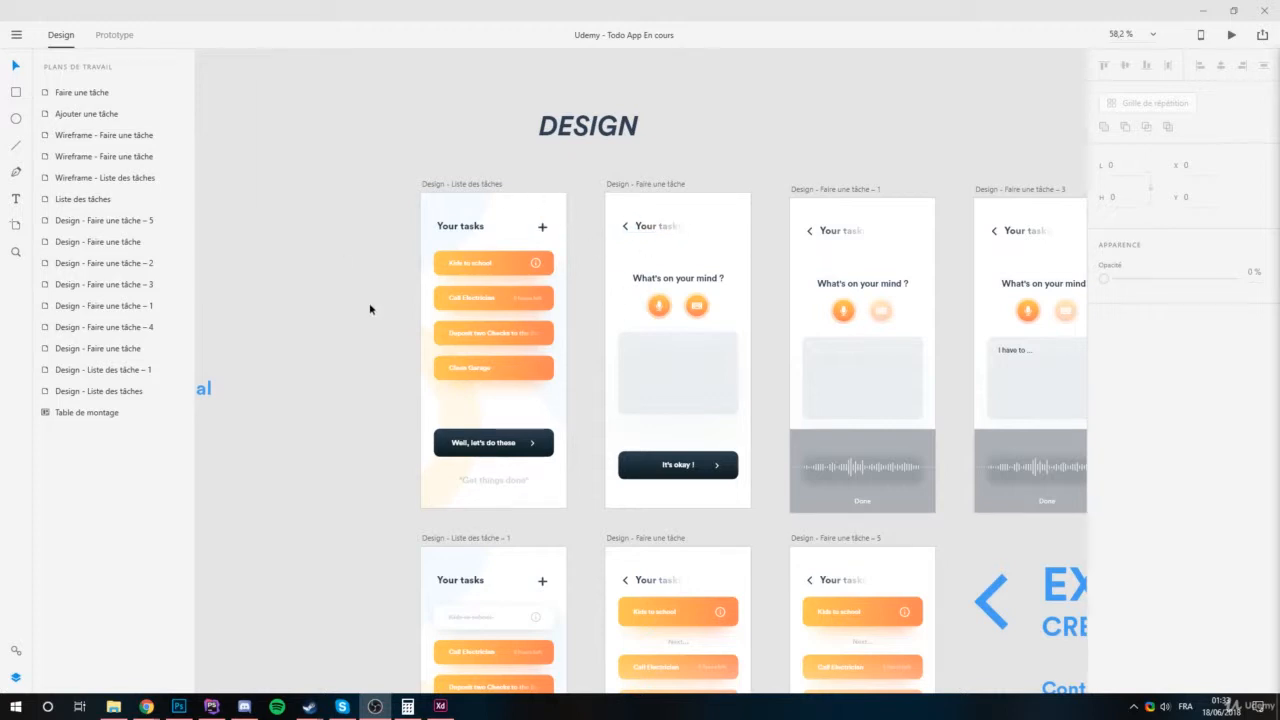
scroll(594, 185, "up", 2)
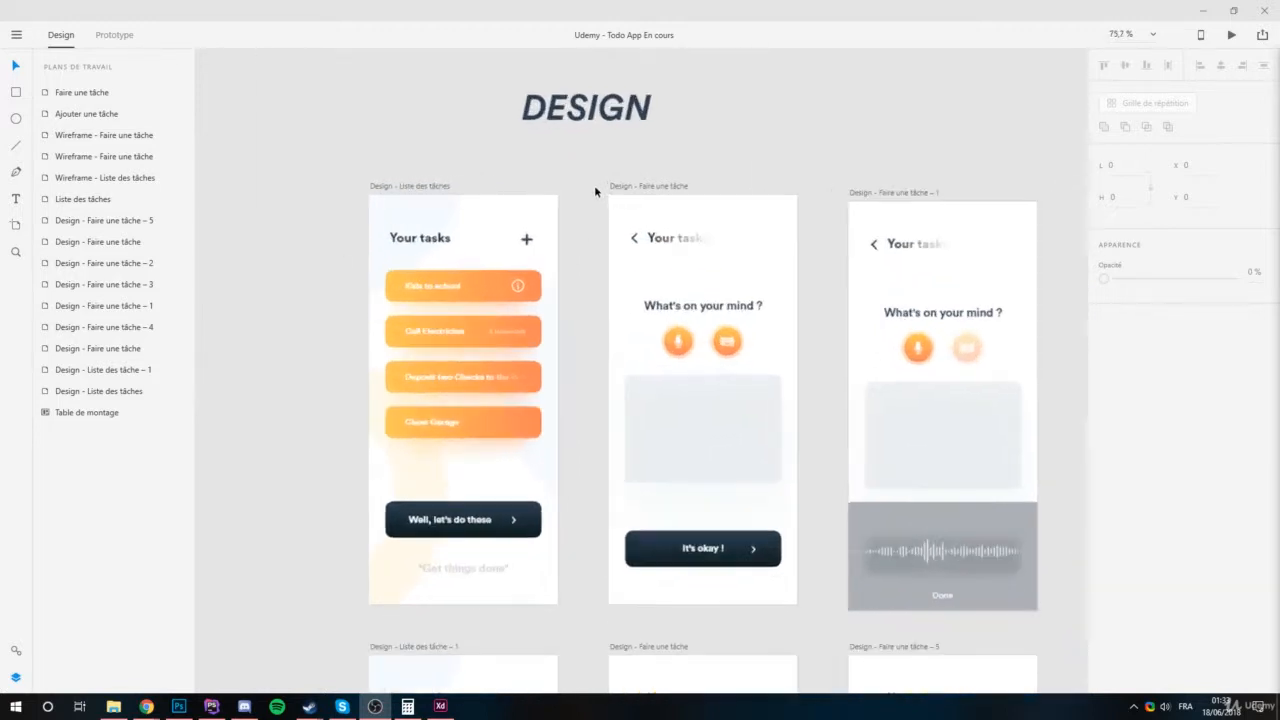
scroll(485, 289, "left", 2)
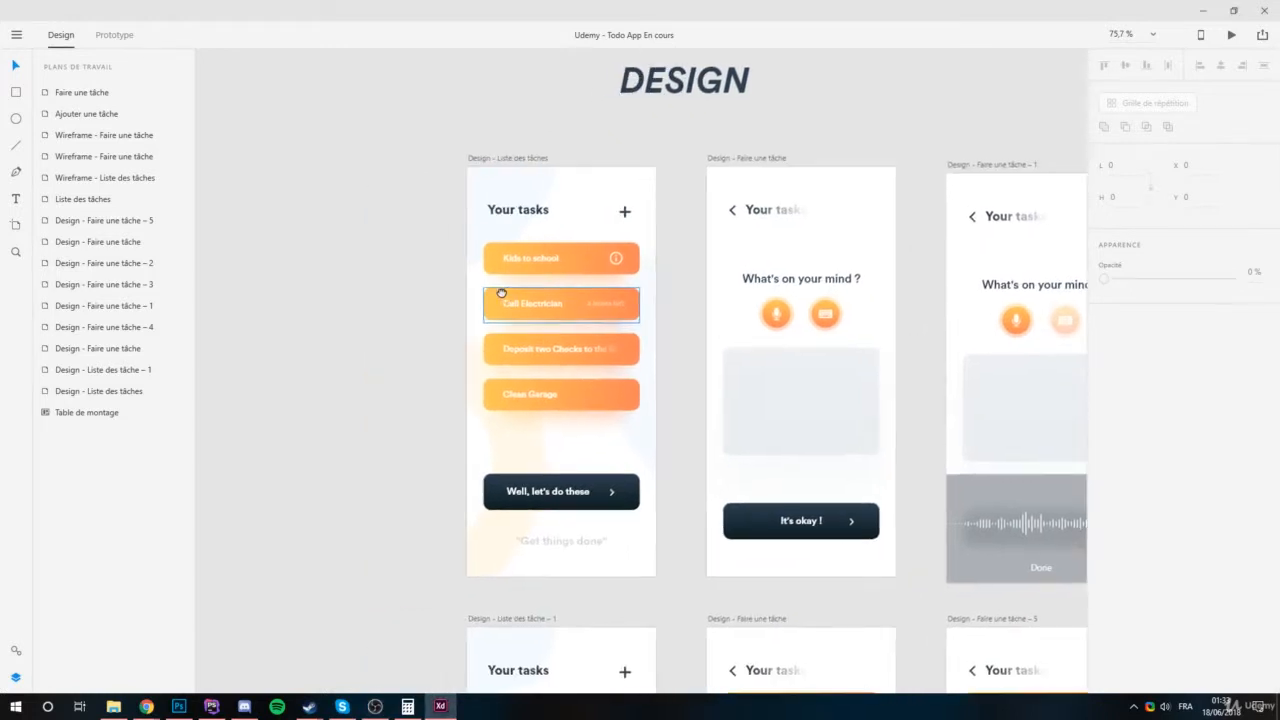
left_click(521, 160)
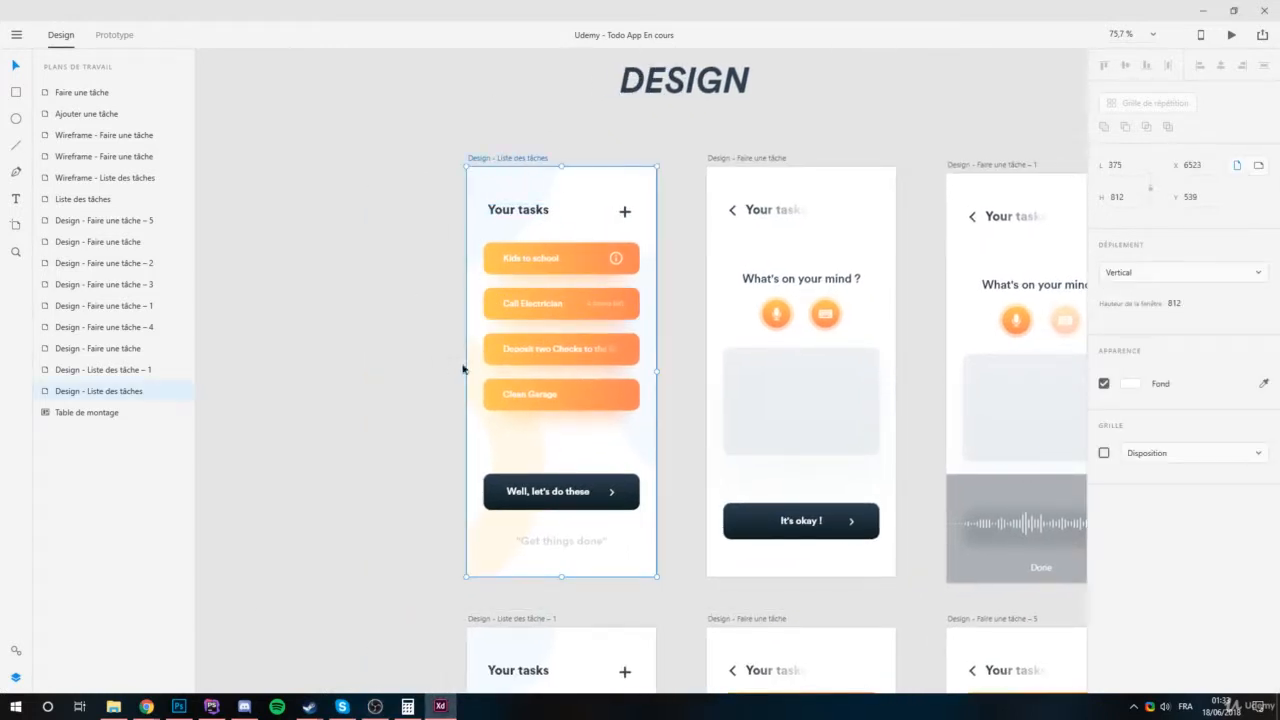
right_click(101, 396)
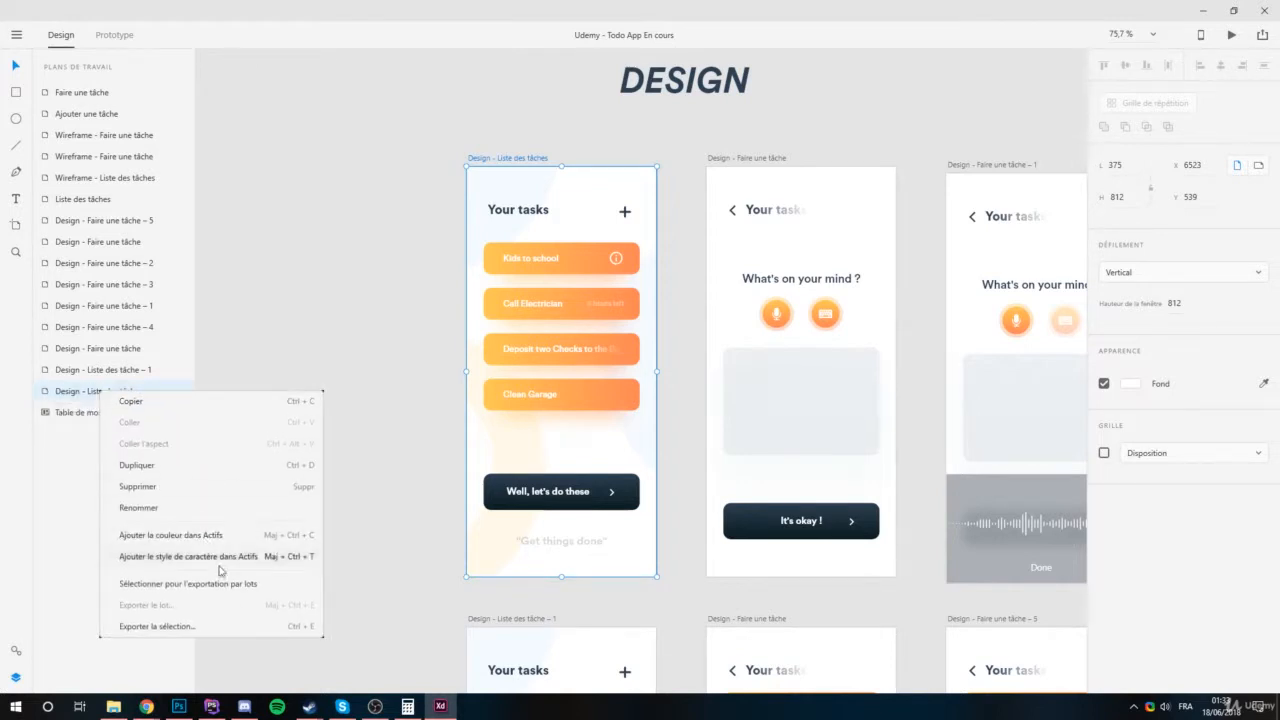
left_click(160, 626)
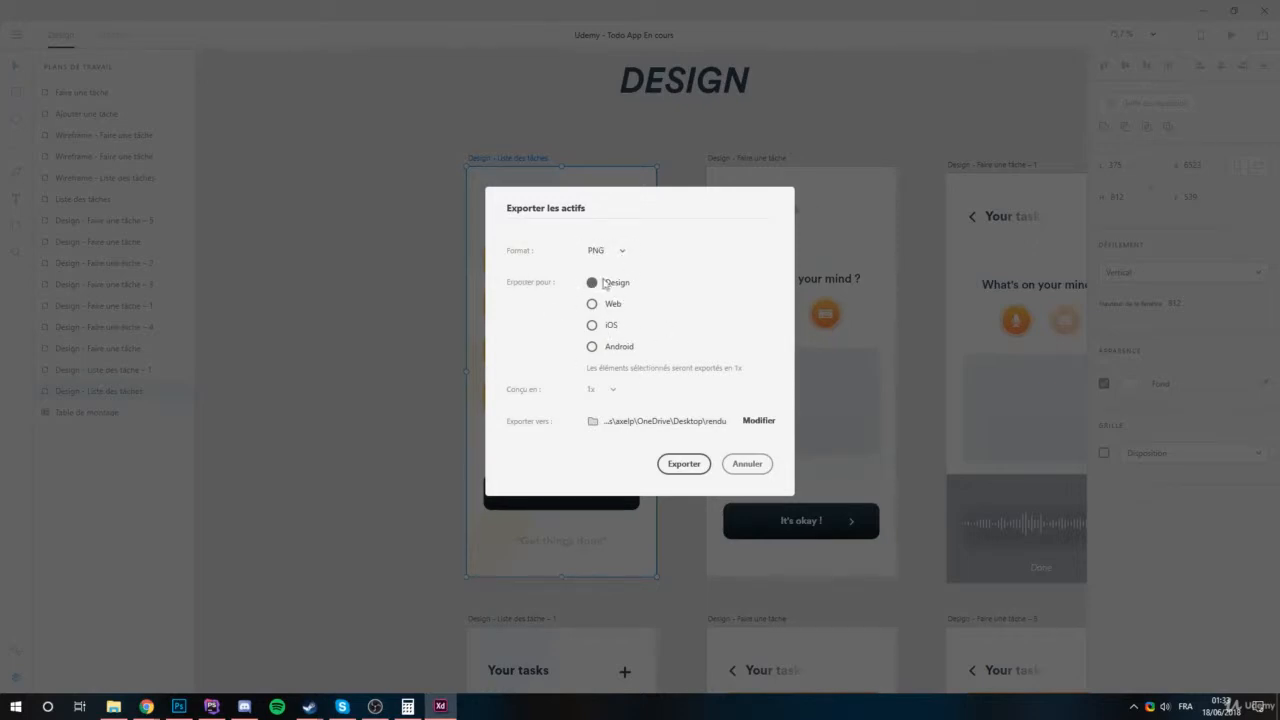
left_click(682, 468)
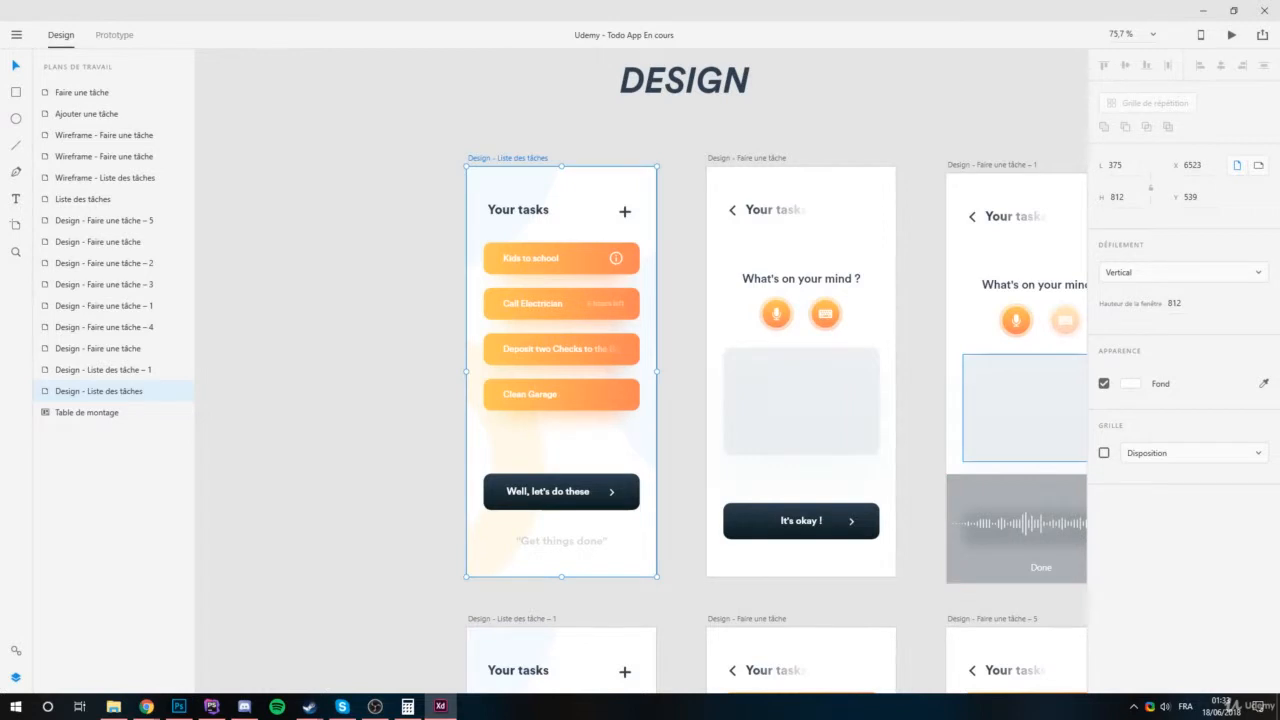
Check the exported PNG of the task list in the rendu folder, and return to the design document.
left_click_drag(929, 220, 608, 218)
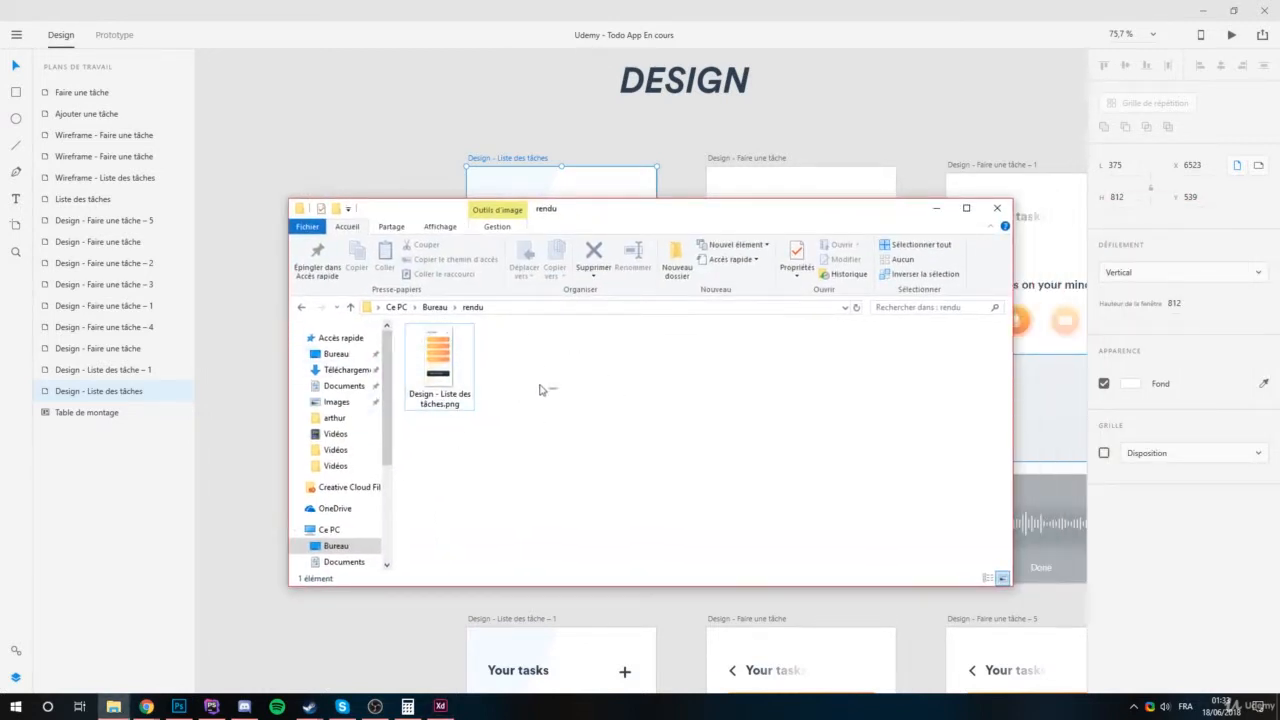
left_click(452, 362)
left_click(560, 352)
left_click_drag(720, 213, 1279, 300)
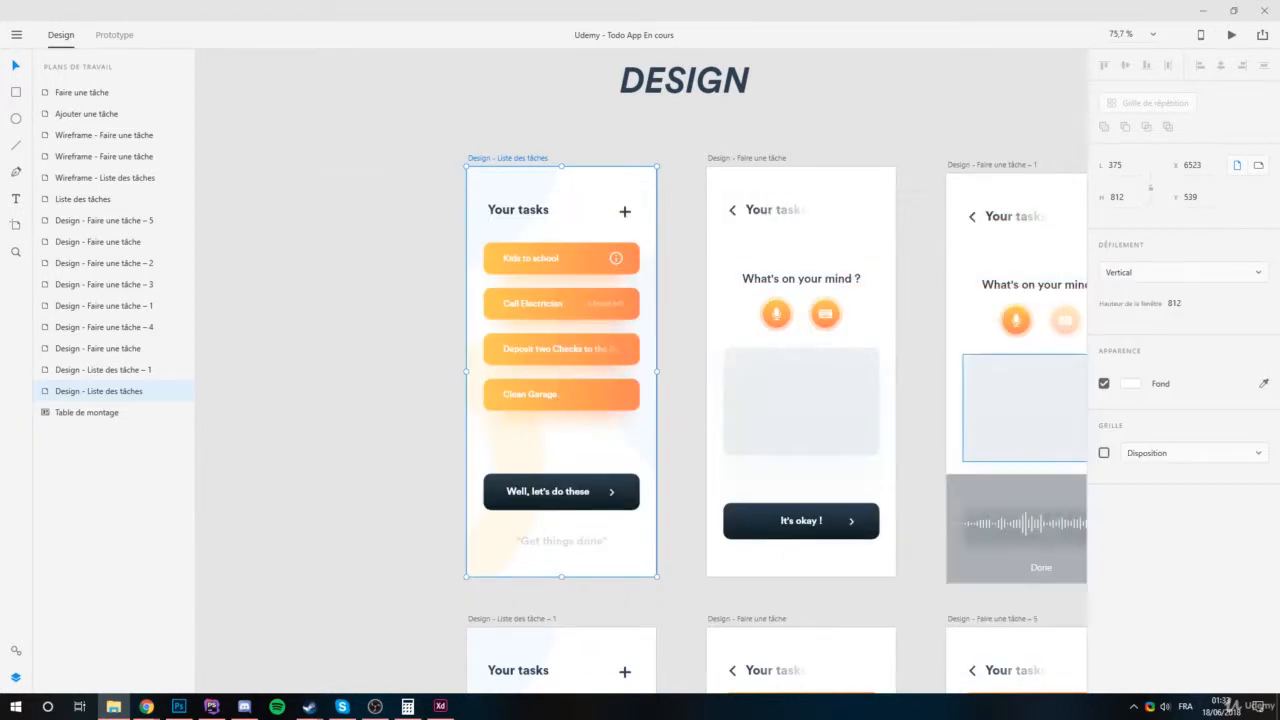
left_click_drag(1279, 220, 780, 190)
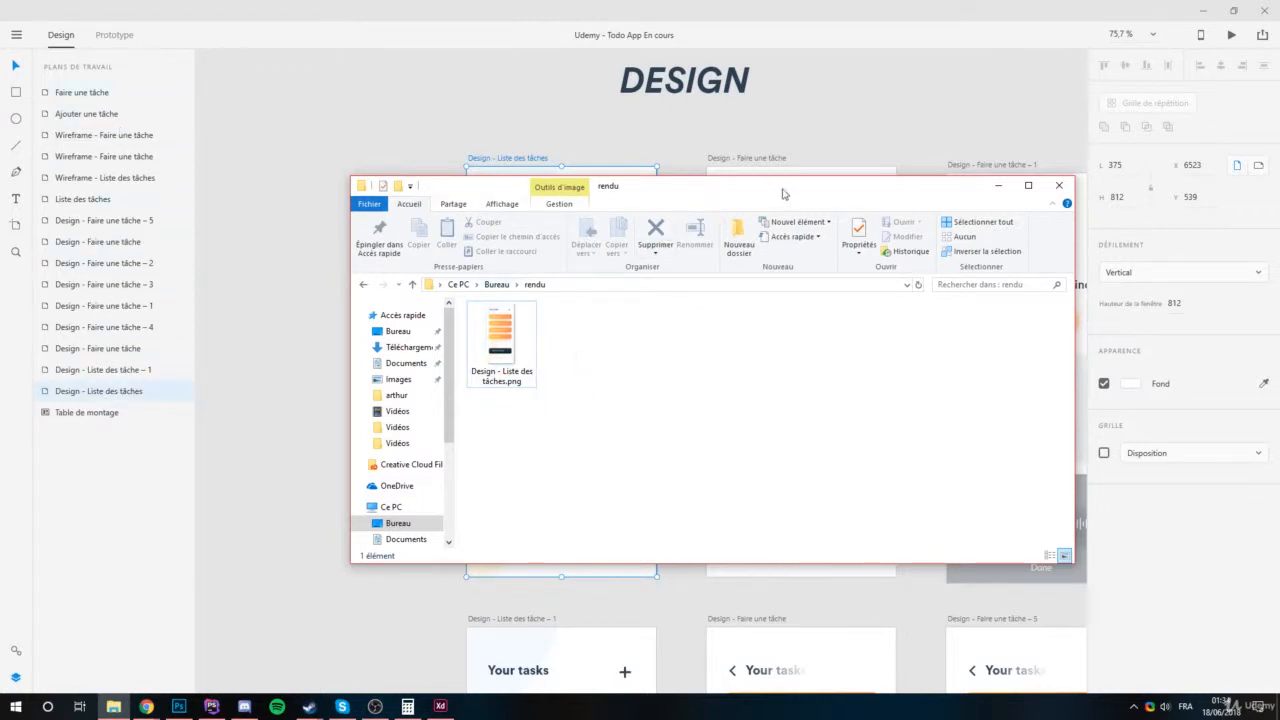
left_click(998, 186)
left_click(321, 296)
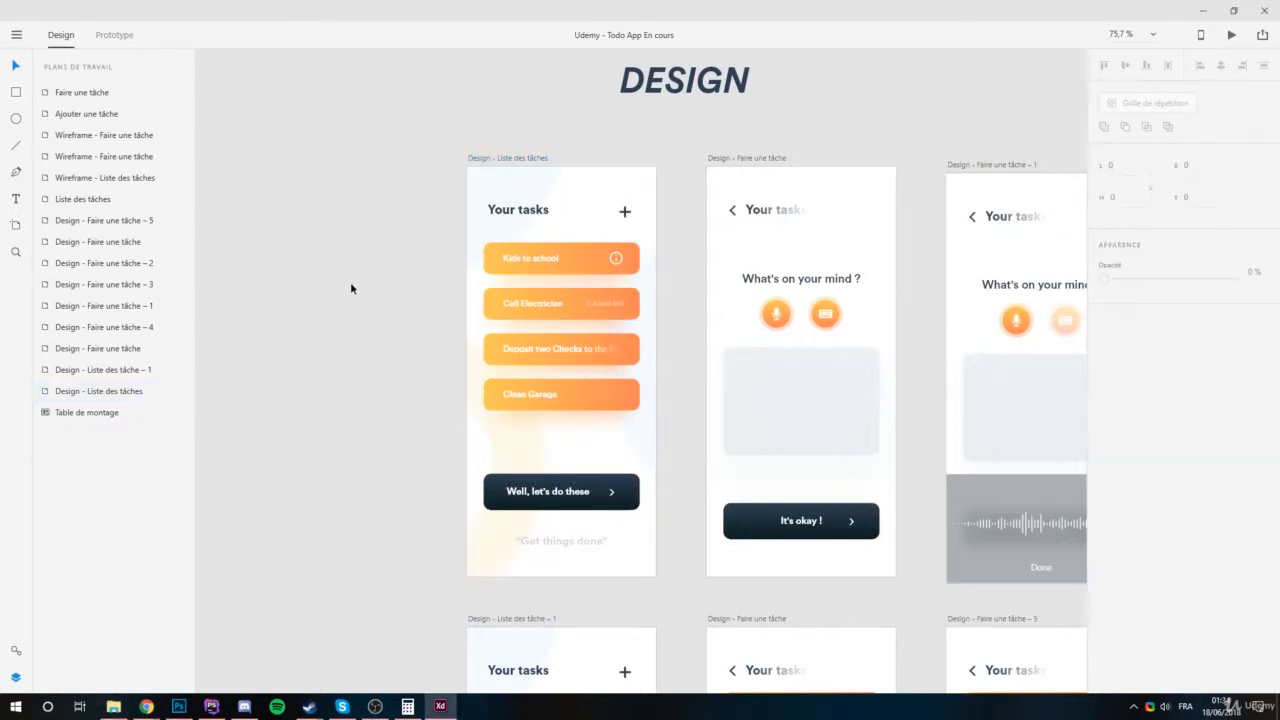
Export the "Design - Faire une tâche" artboard with the empty "What's on your mind ?" field as a PNG to the rendu folder.
scroll(351, 286, "right", 5)
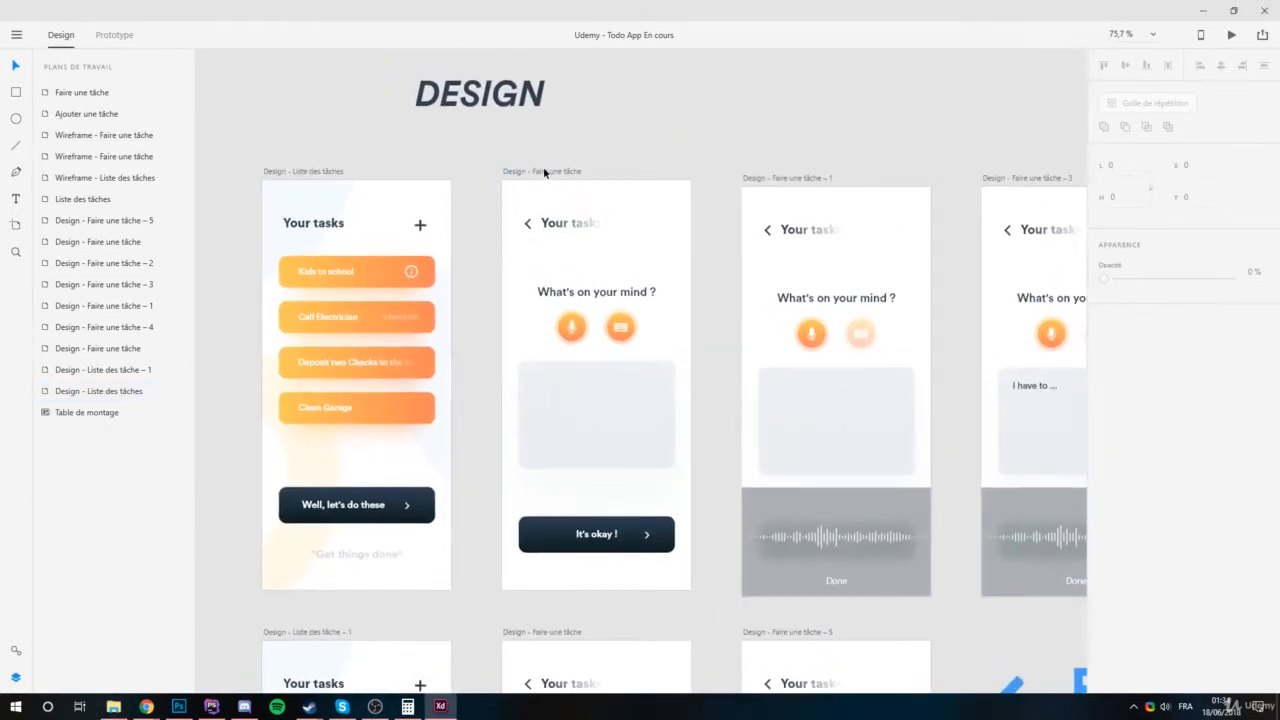
left_click(545, 173)
right_click(545, 173)
left_click(89, 356)
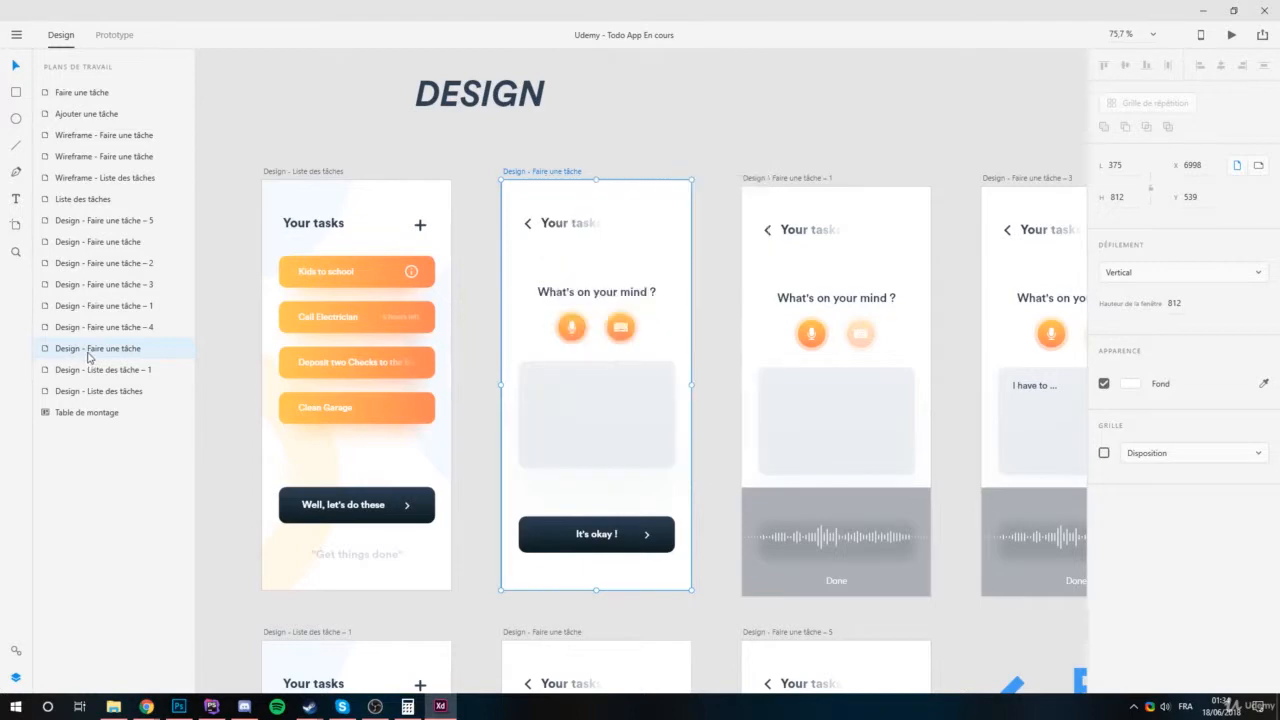
right_click(89, 356)
left_click(206, 586)
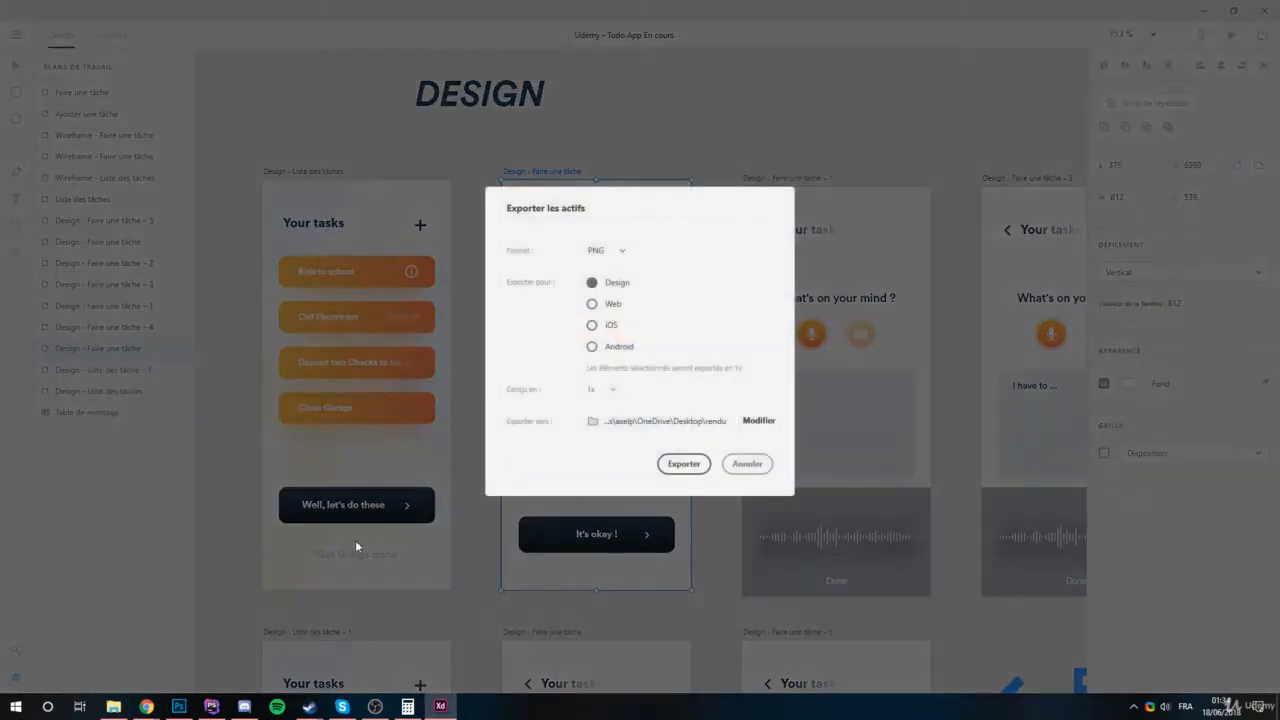
left_click(704, 462)
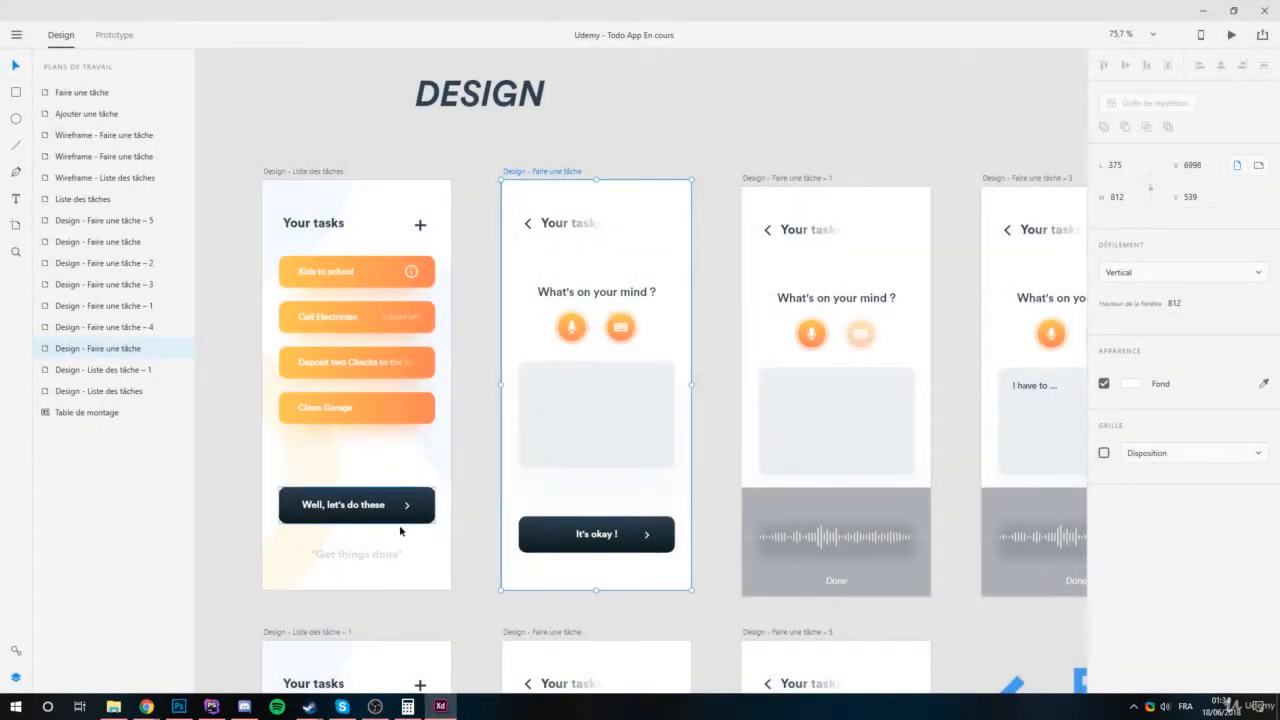
Export the "Design - Faire une tâche – 5" artboard with the running timer as a PNG to the rendu folder.
scroll(400, 530, "down", 5)
scroll(500, 257, "right", 4)
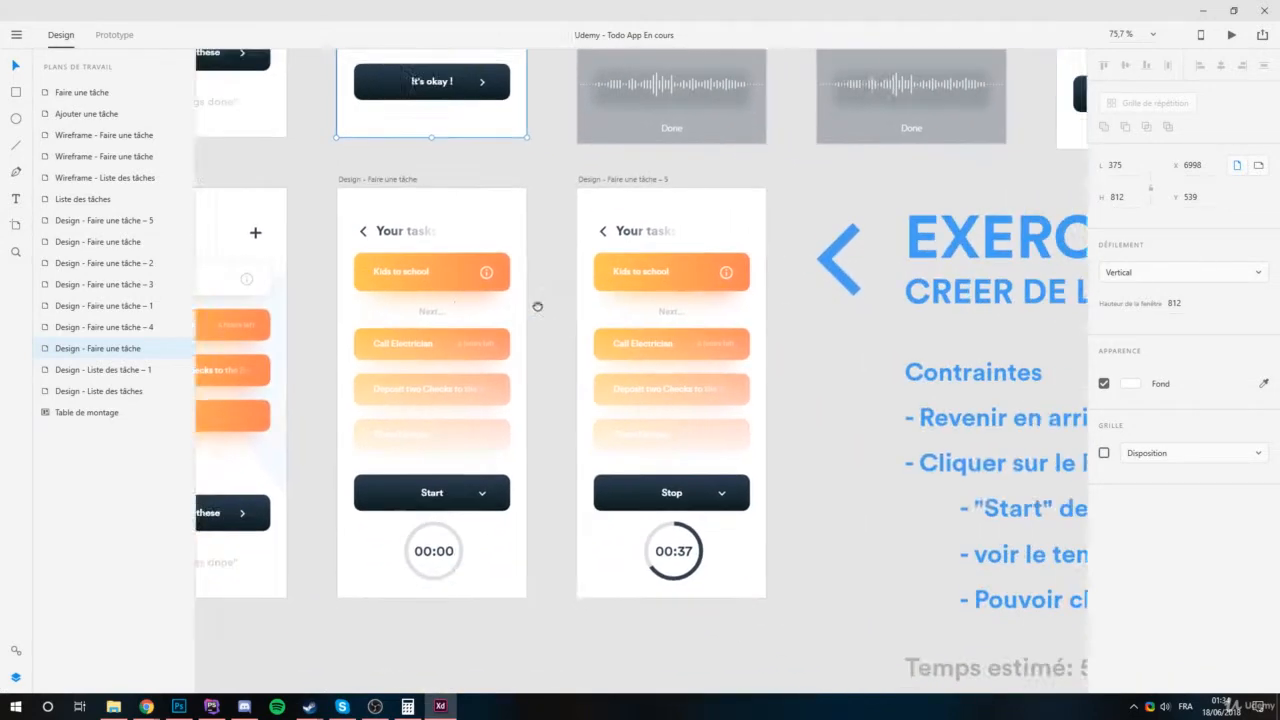
scroll(537, 306, "right", 2)
left_click(526, 186)
right_click(526, 186)
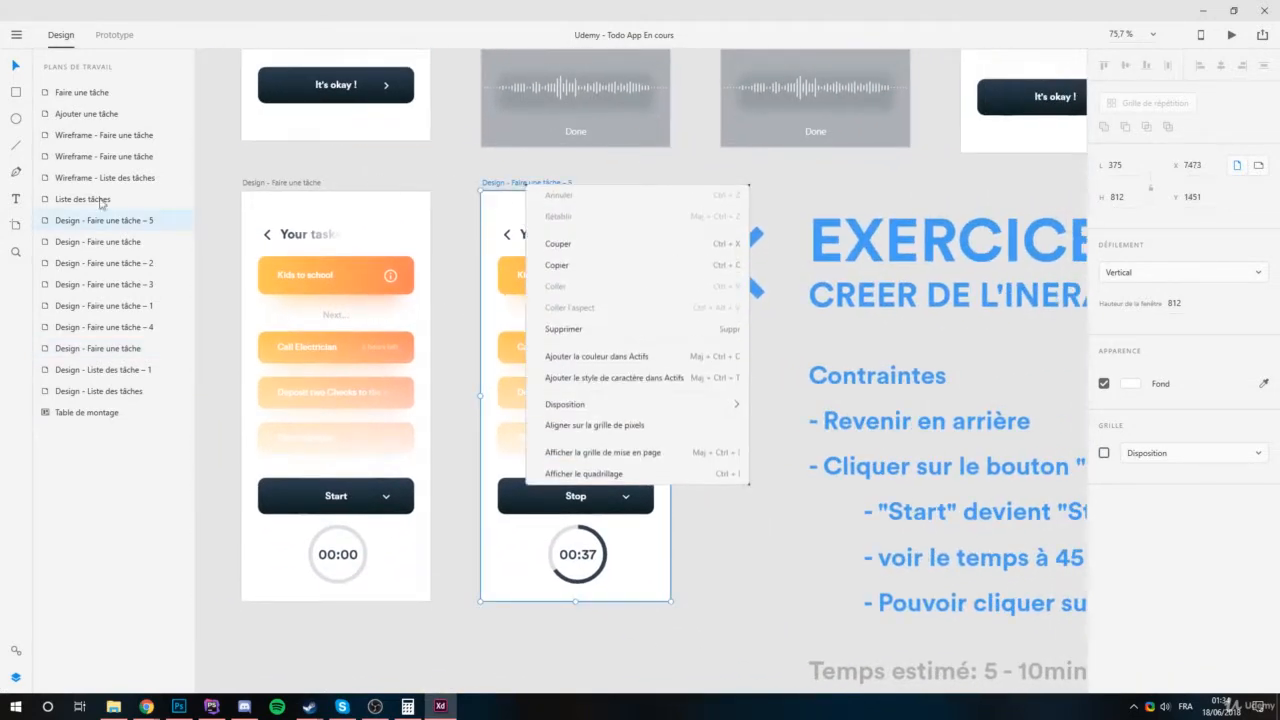
right_click(76, 220)
left_click(140, 452)
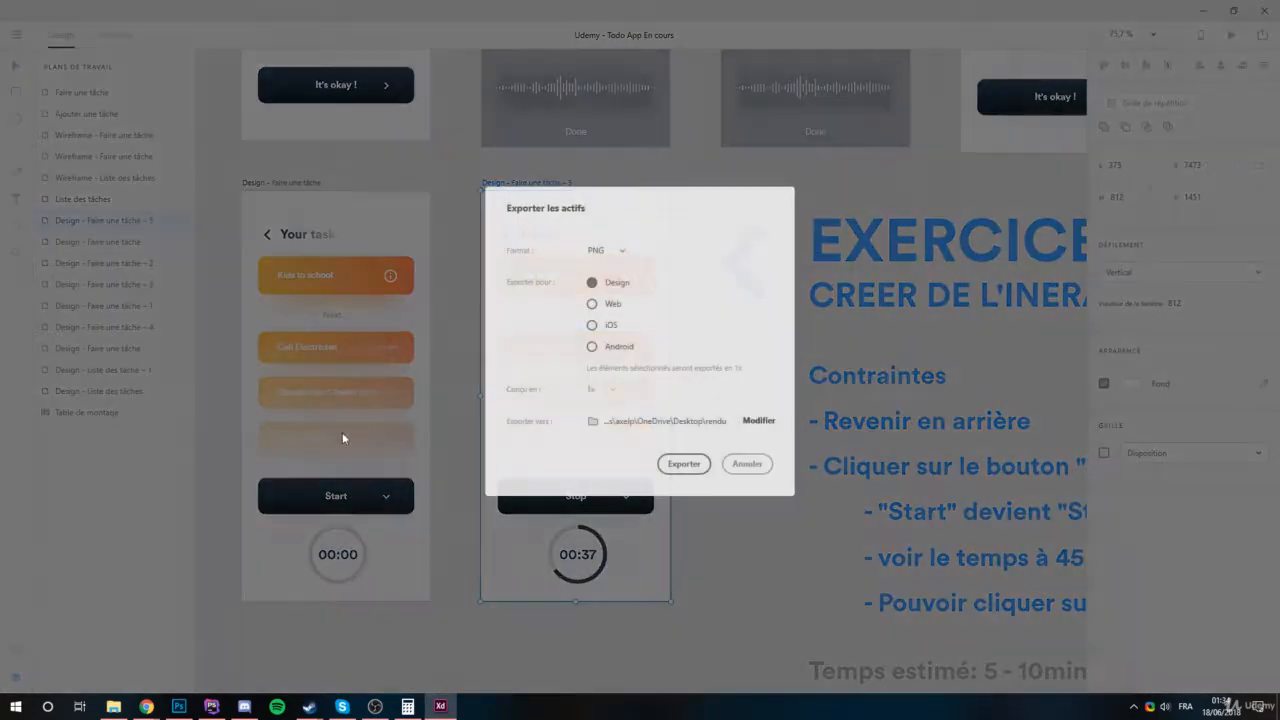
left_click(684, 463)
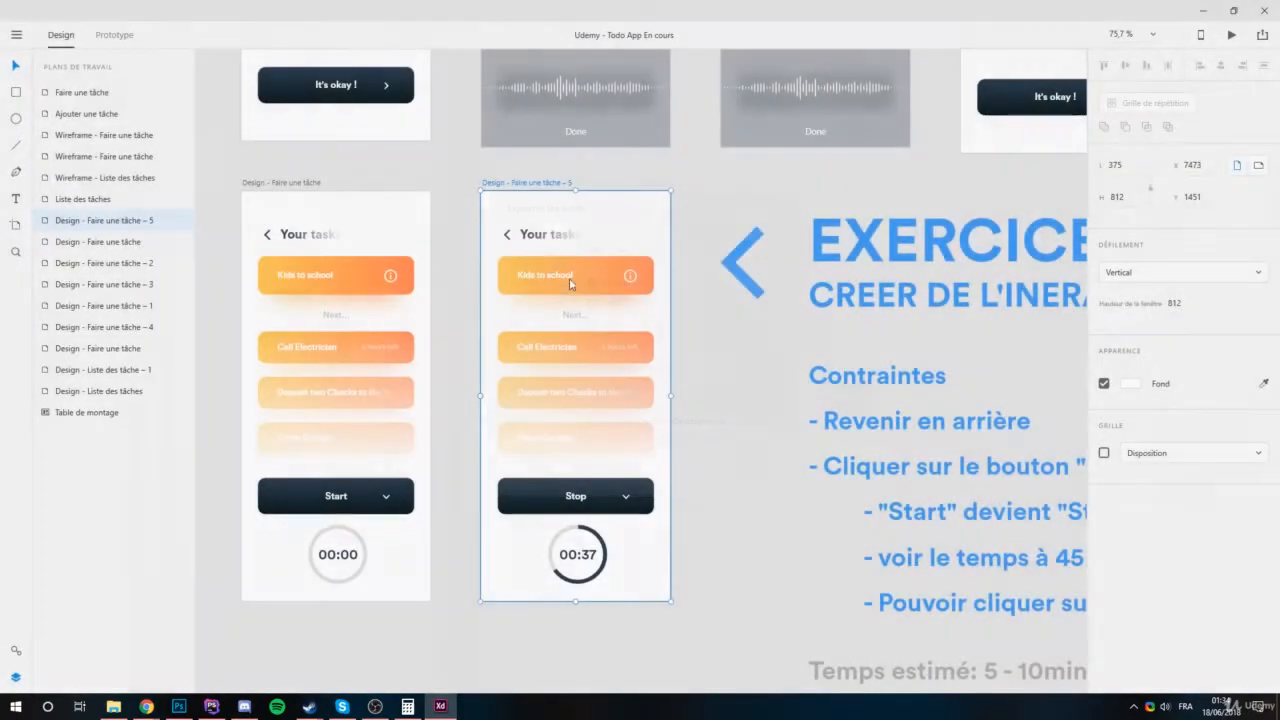
Export the "Design - Faire une tâche – 4" artboard with the "I have to ..." text as a PNG to the rendu folder.
scroll(480, 400, "up", 5)
scroll(480, 400, "right", 4)
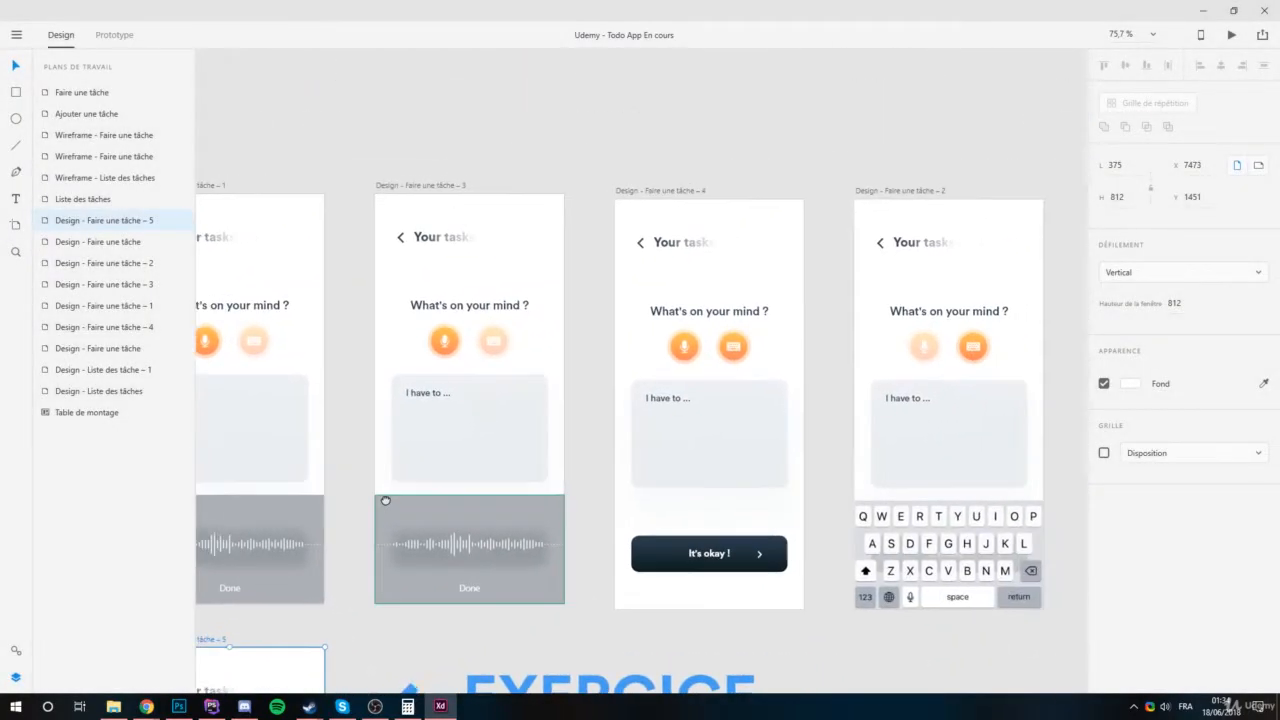
left_click_drag(386, 500, 764, 413)
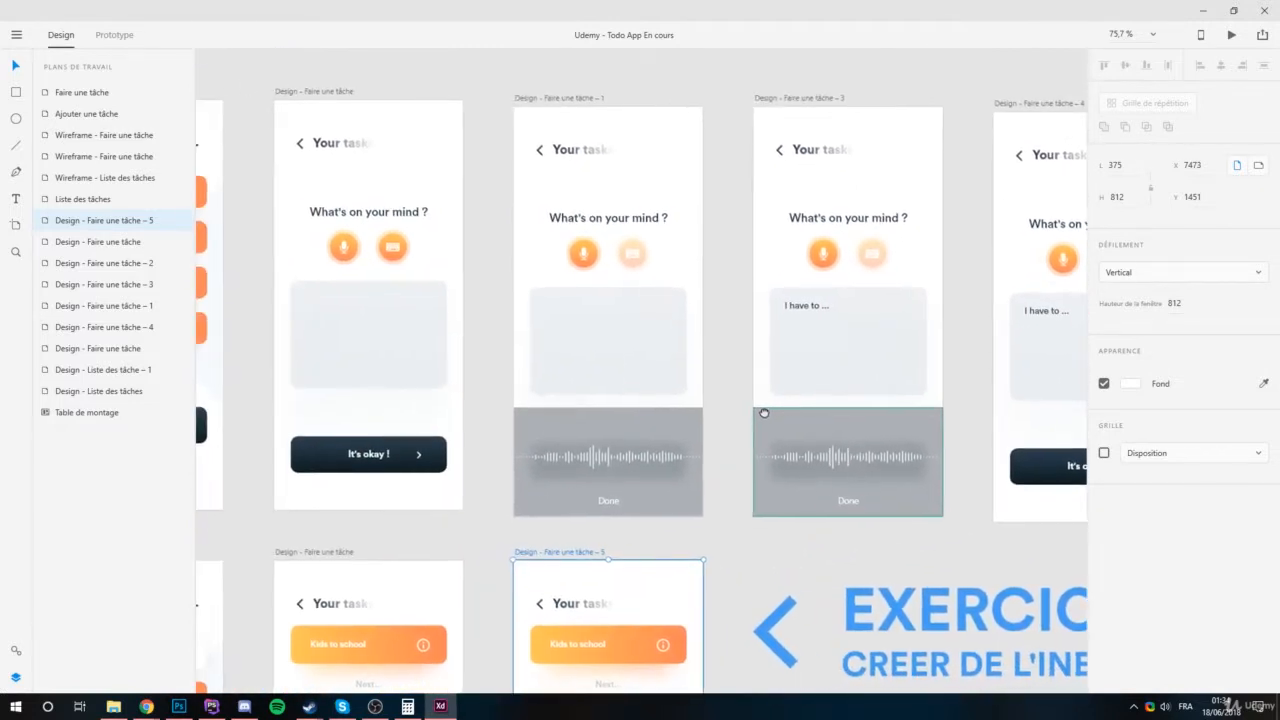
left_click_drag(812, 288, 505, 315)
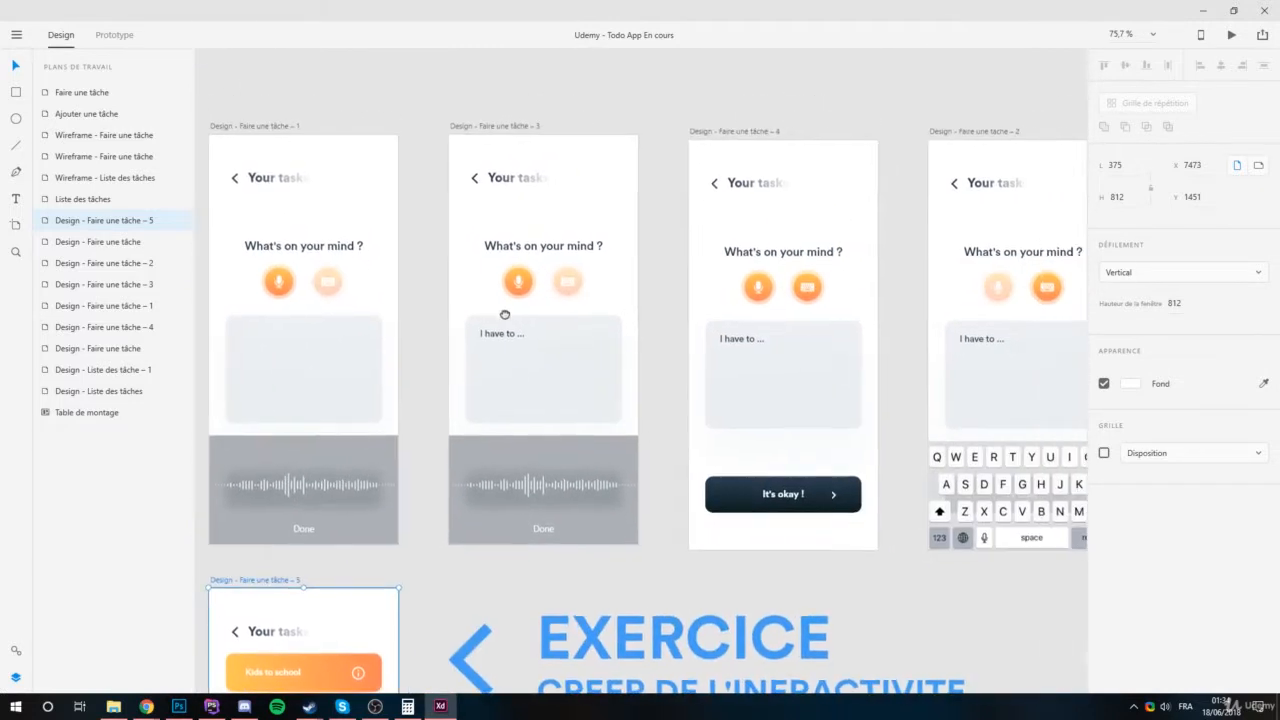
left_click_drag(692, 218, 594, 236)
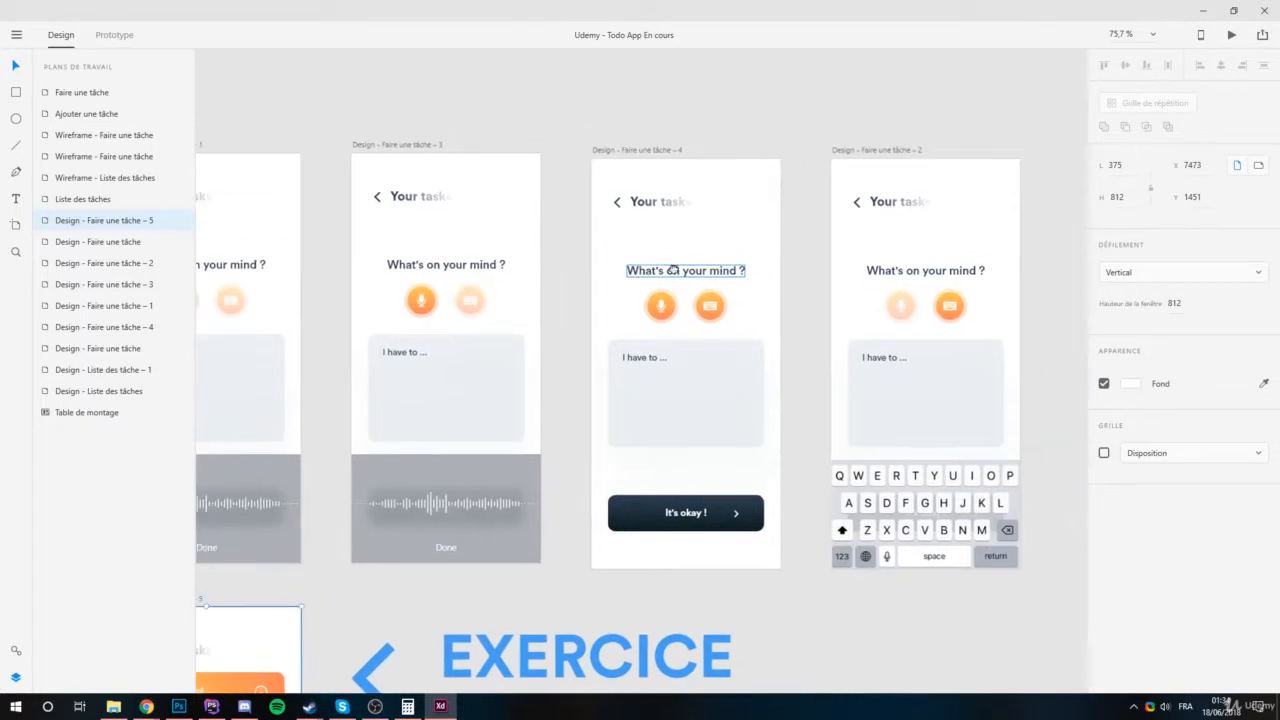
left_click(658, 147)
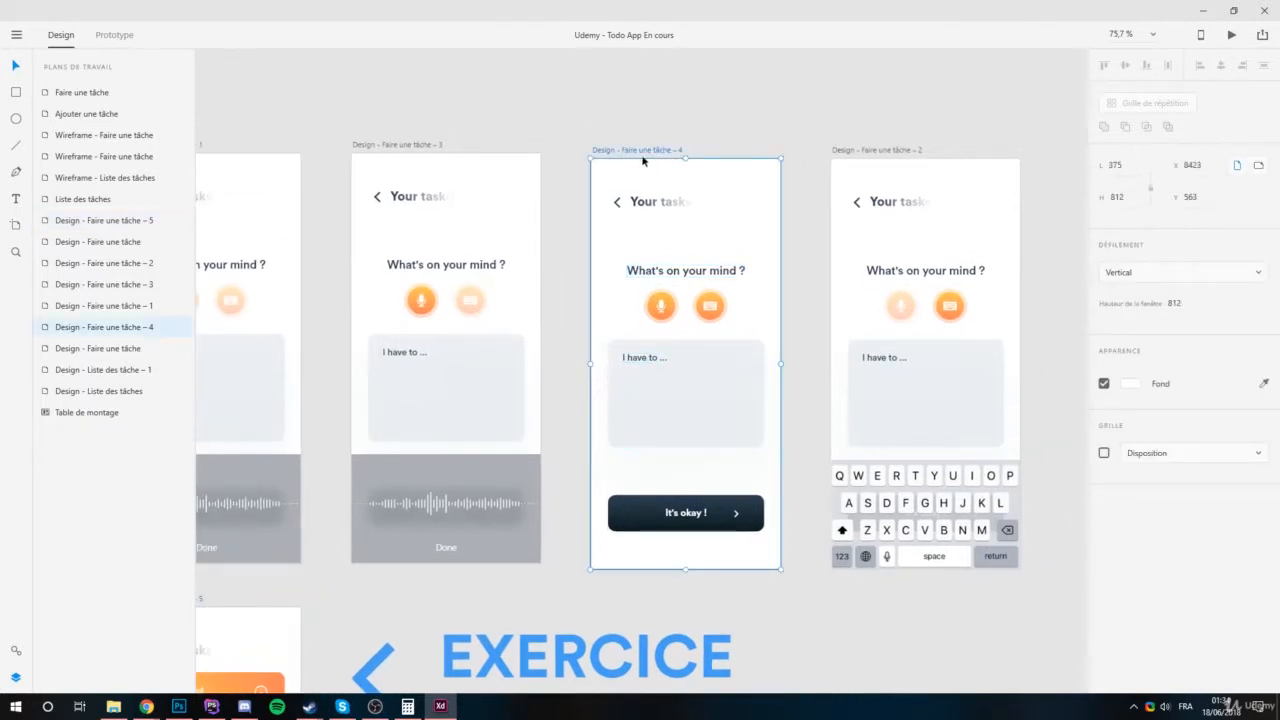
right_click(643, 160)
left_click(557, 294)
left_click(623, 150)
right_click(64, 327)
left_click(120, 561)
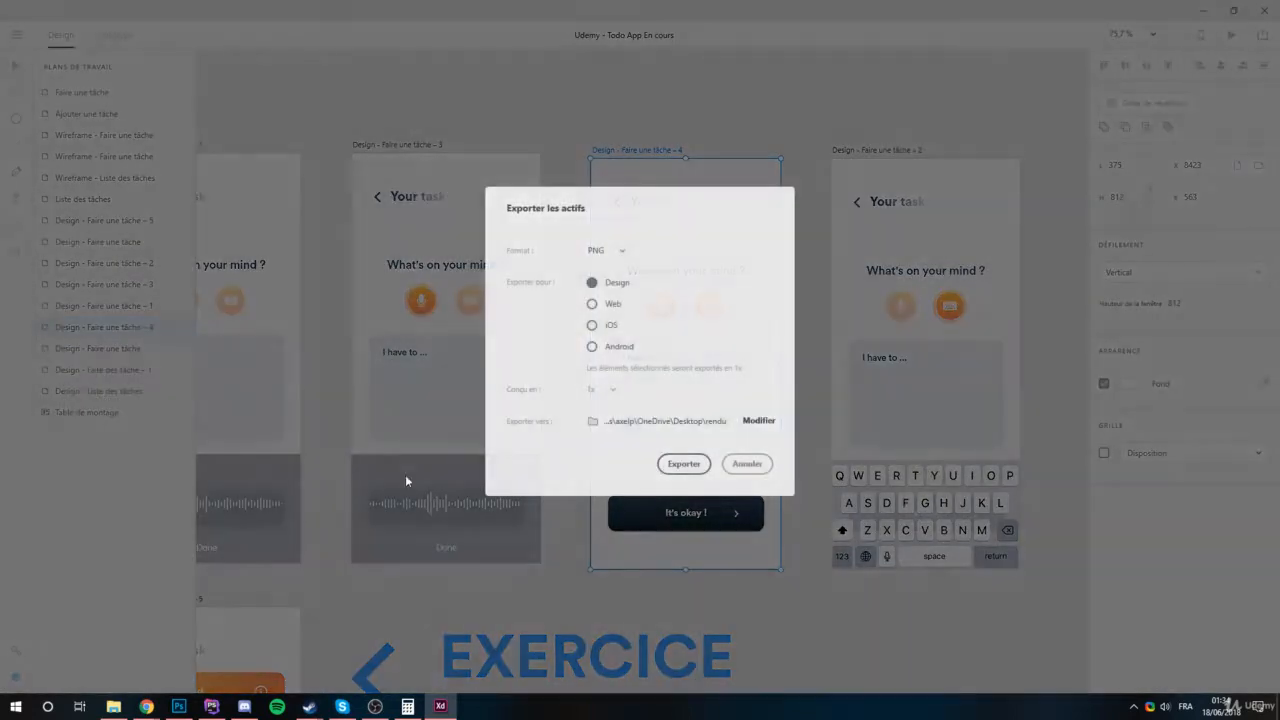
left_click(700, 467)
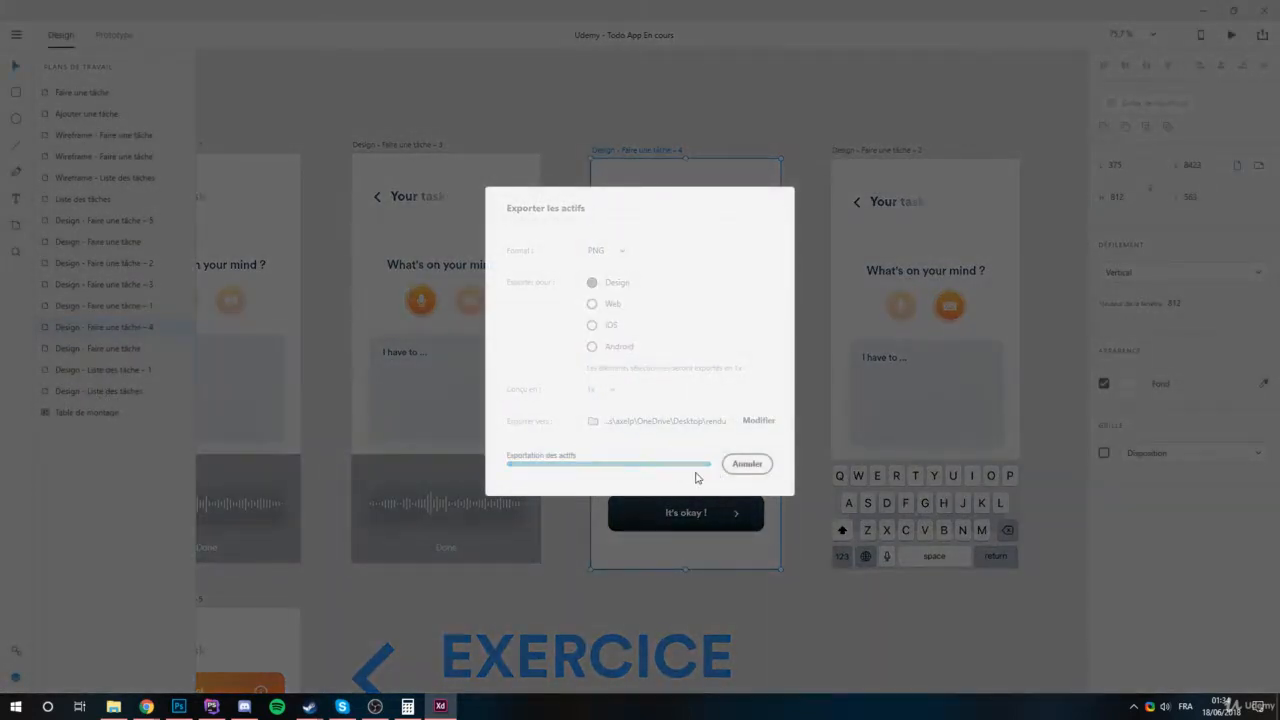
Export the "Design - Liste des tâche – 1" artboard with the completed first task as a PNG to the rendu folder.
scroll(634, 251, "down", 5)
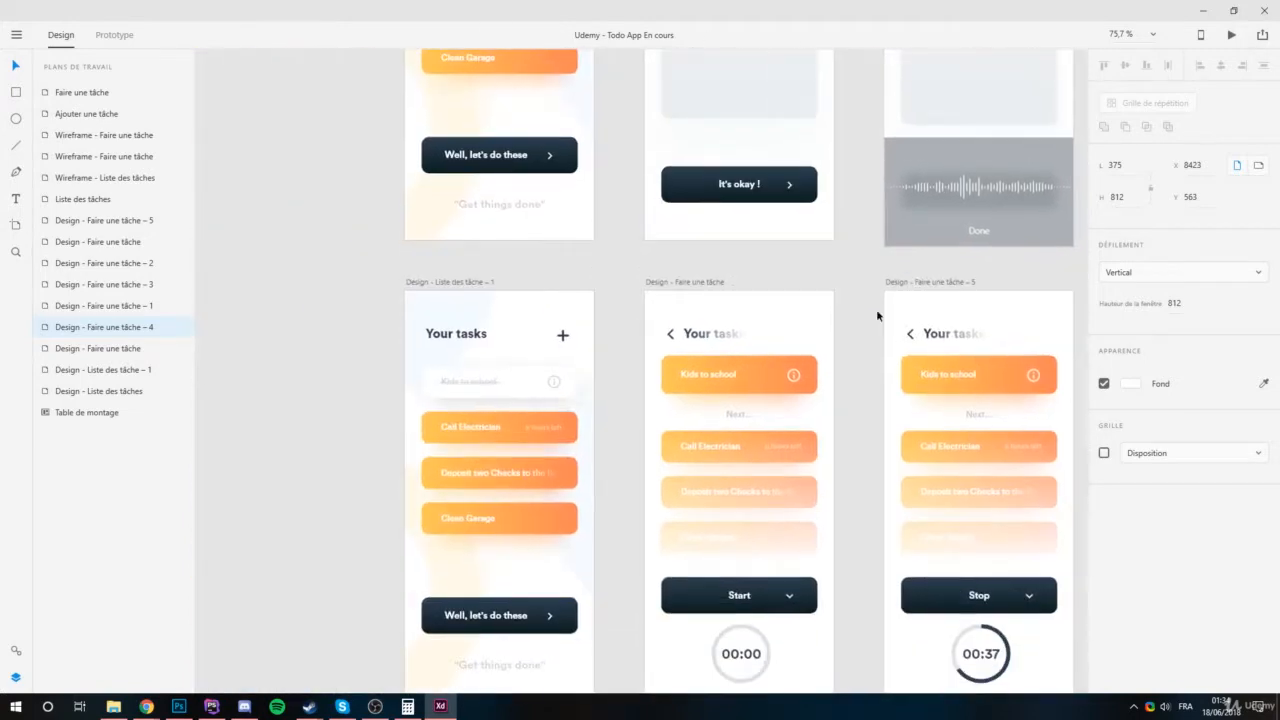
left_click_drag(510, 382, 521, 254)
left_click_drag(628, 209, 570, 298)
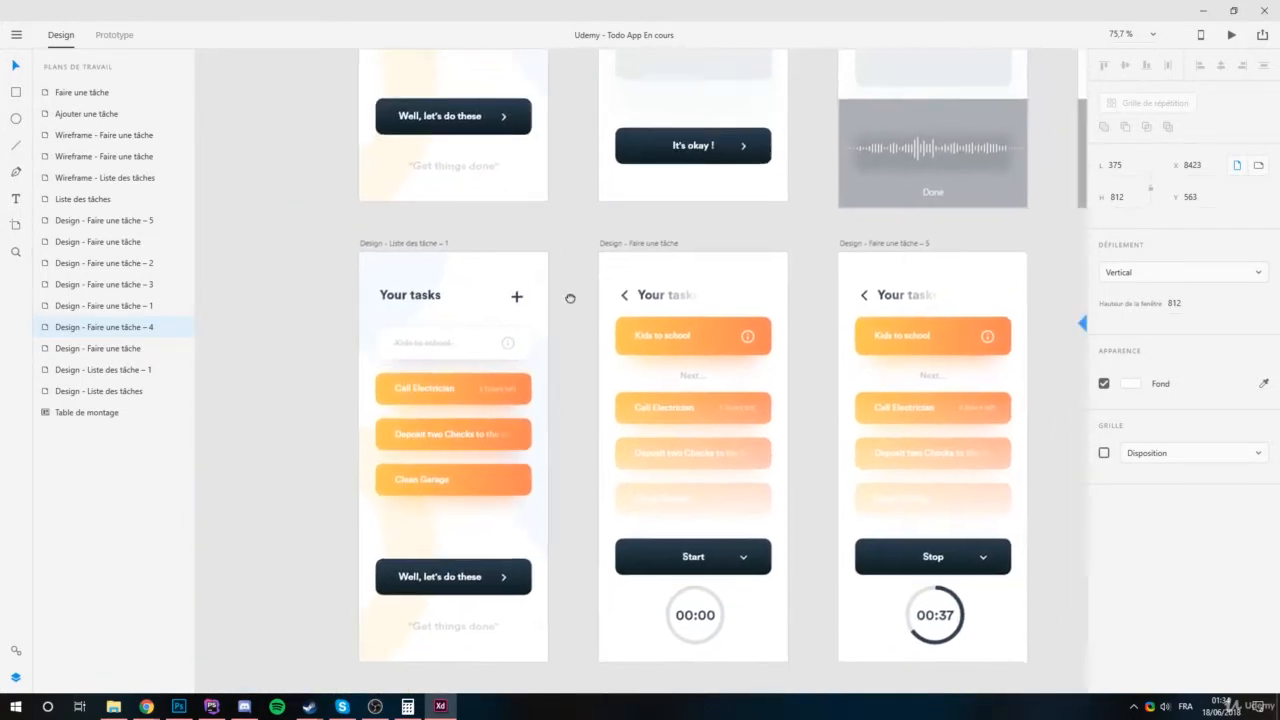
scroll(574, 343, "down", 2)
left_click_drag(601, 255, 656, 386)
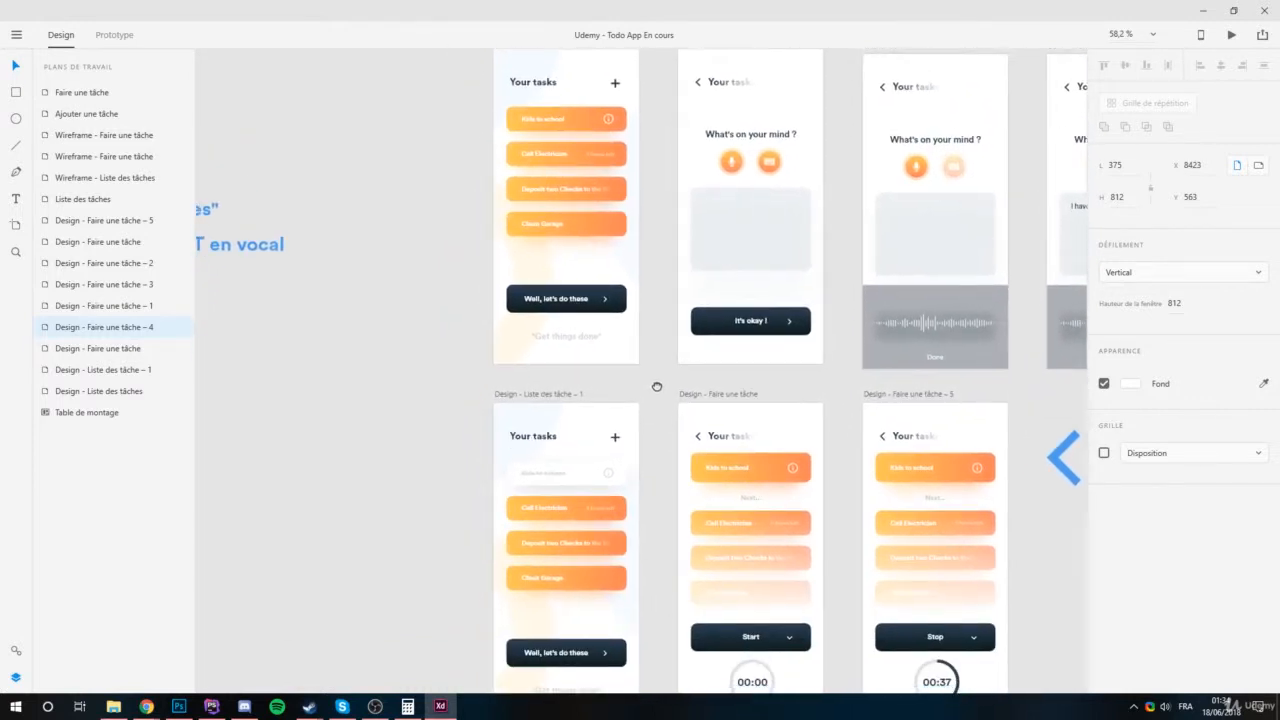
left_click(531, 380)
left_click_drag(712, 308, 665, 261)
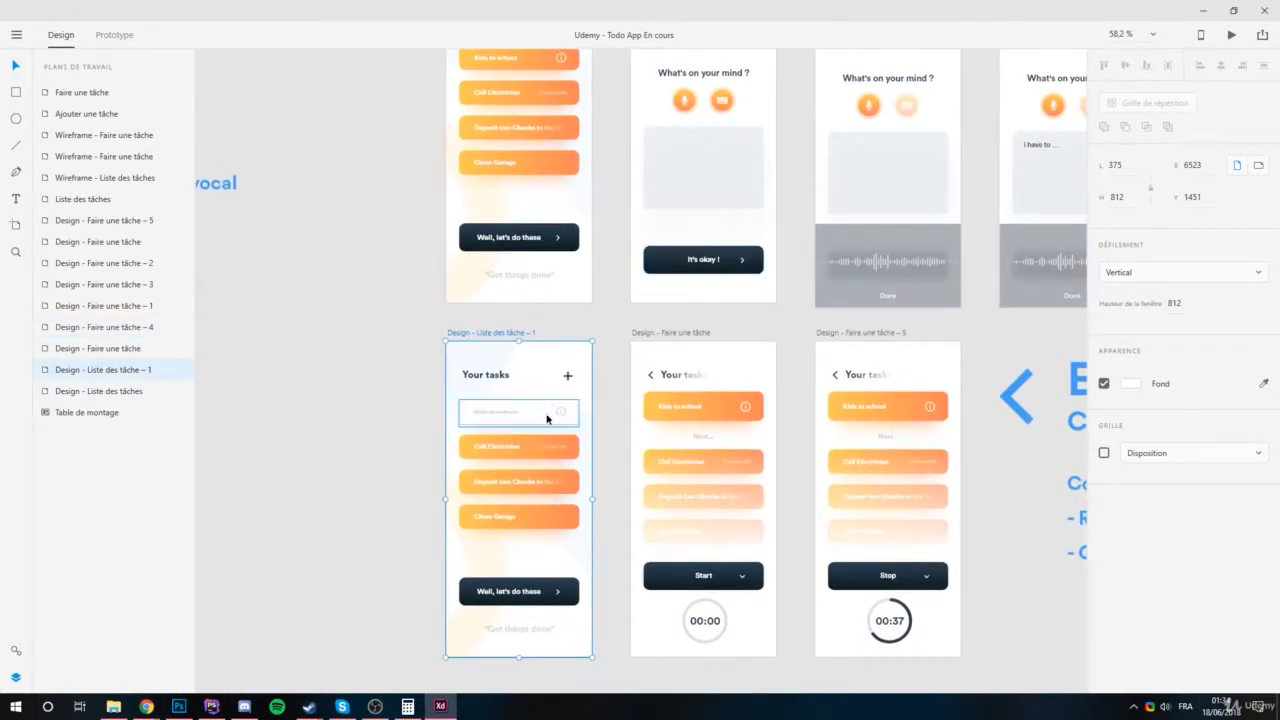
right_click(486, 338)
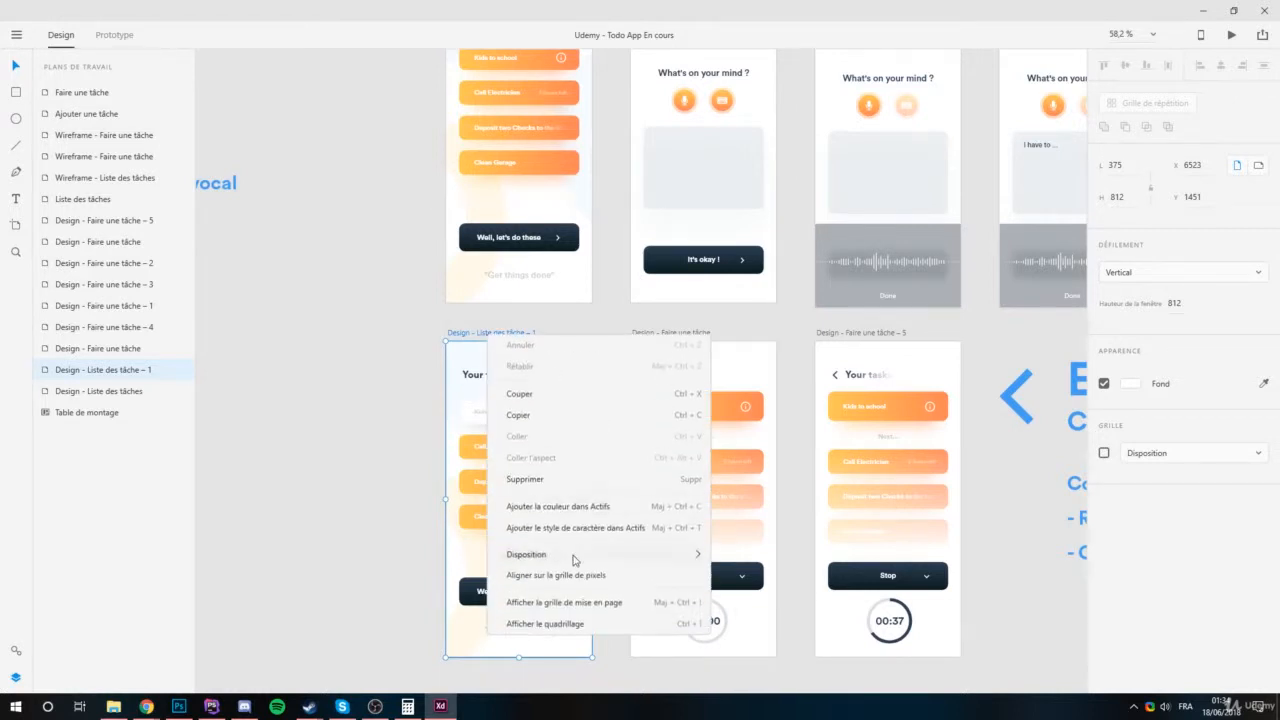
left_click(94, 369)
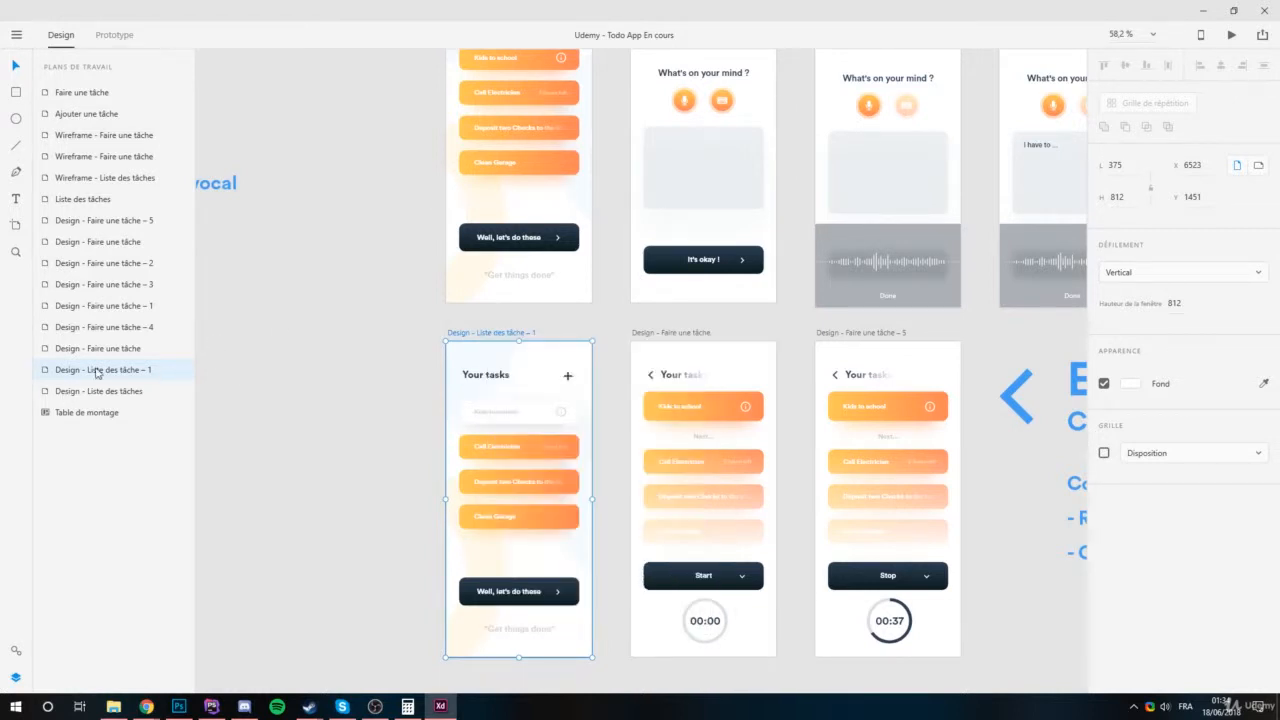
right_click(94, 369)
left_click(200, 603)
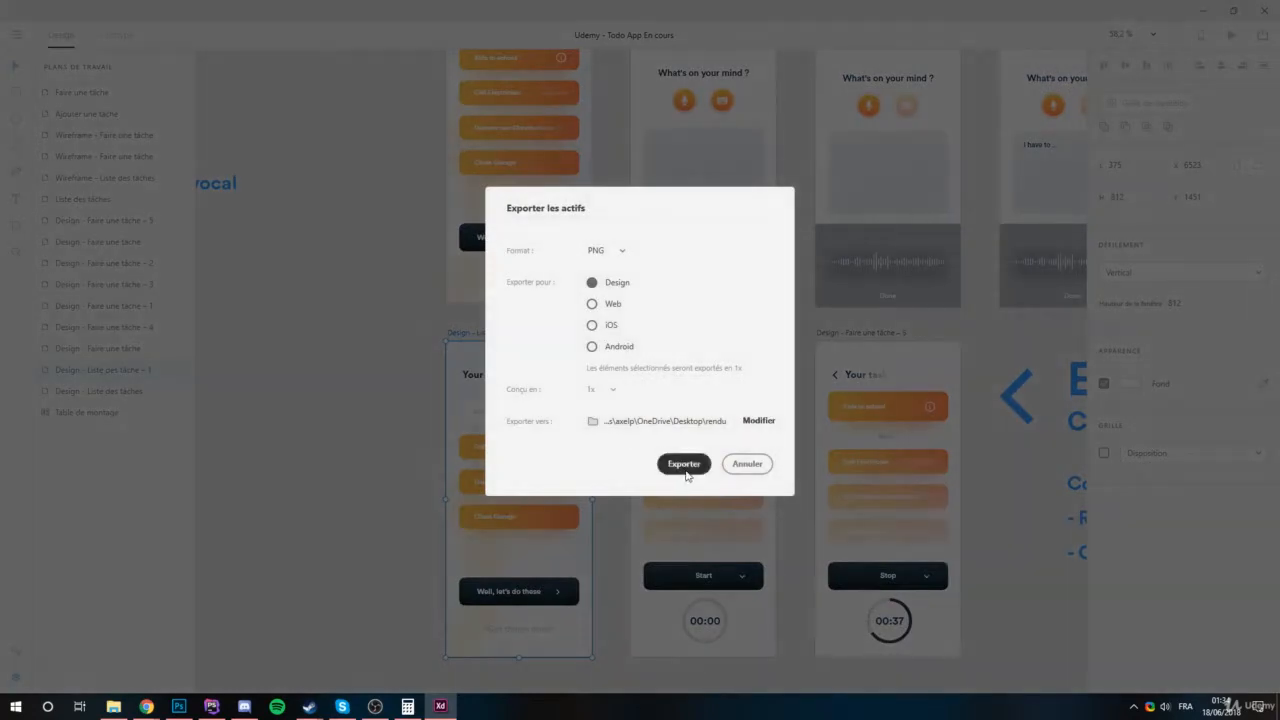
left_click(683, 463)
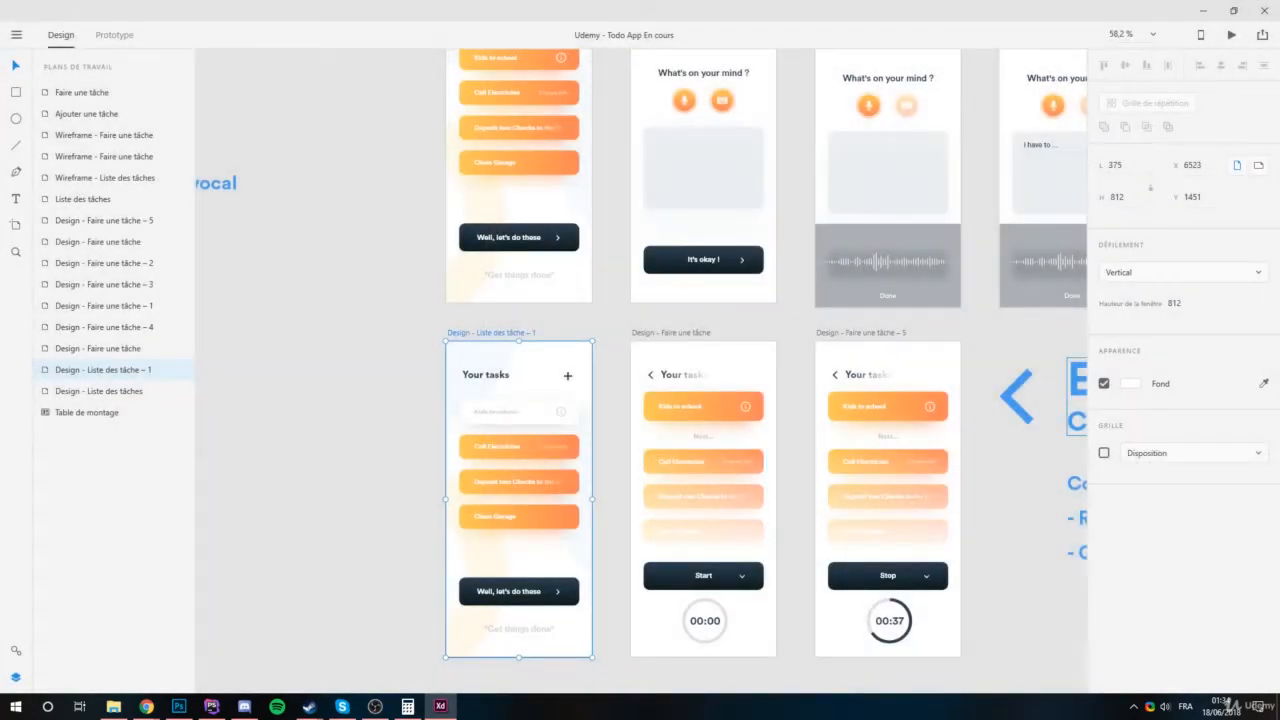
Switch to the rendu folder in File Explorer and enlarge the thumbnails of the exported PNGs.
scroll(340, 210, "up", 3, "ctrl")
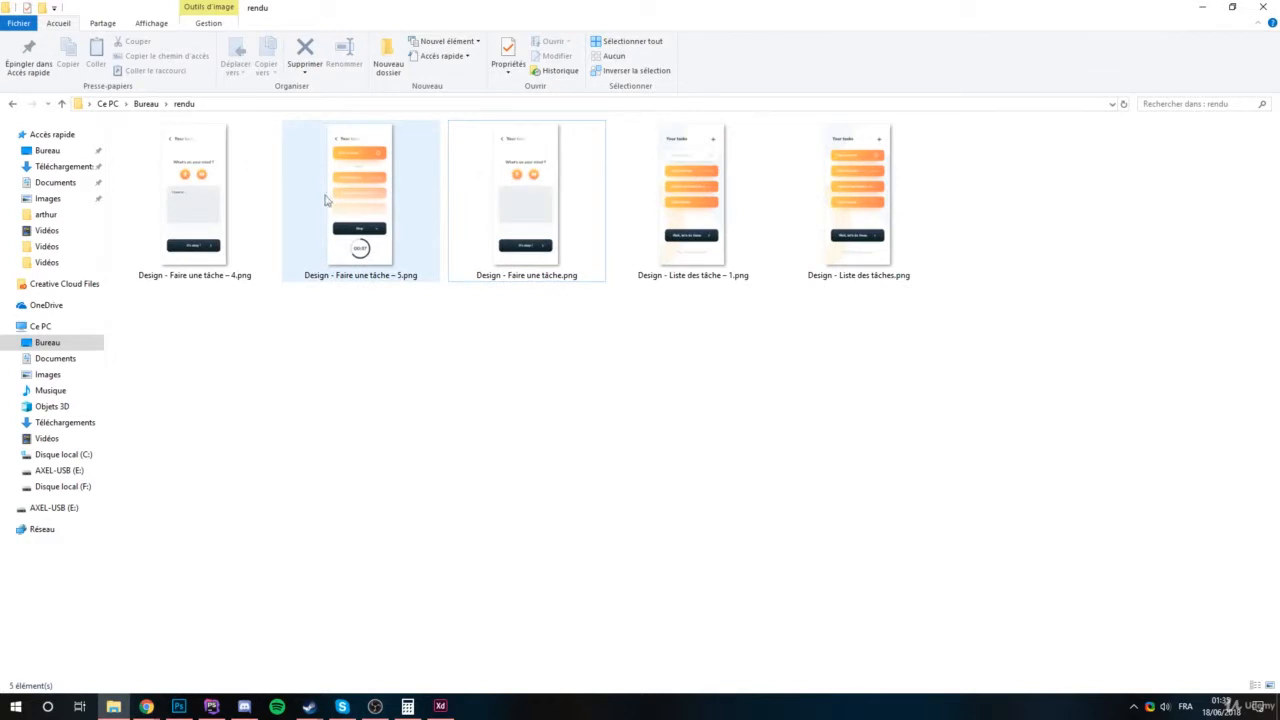
Delete "Design - Faire une tâche.png" and "Design - Liste des tâches.png" from the rendu folder.
left_click(211, 232)
left_click(505, 208)
key("Delete")
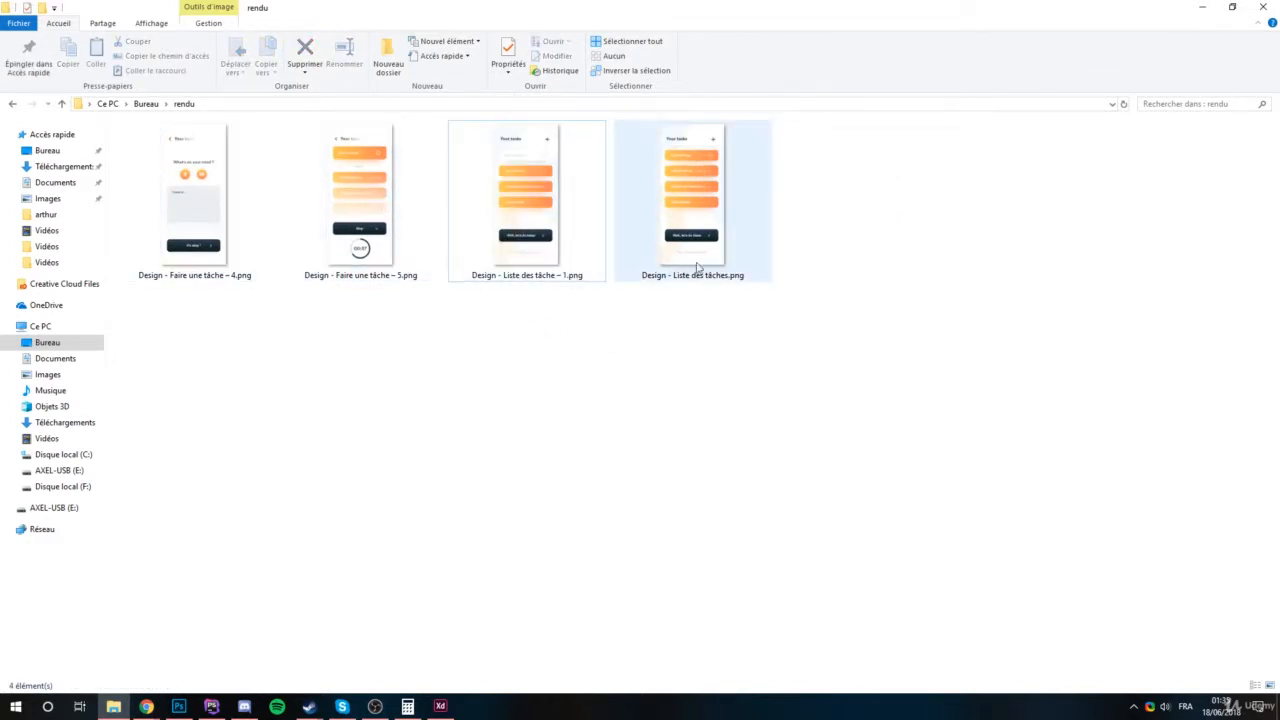
left_click(714, 222)
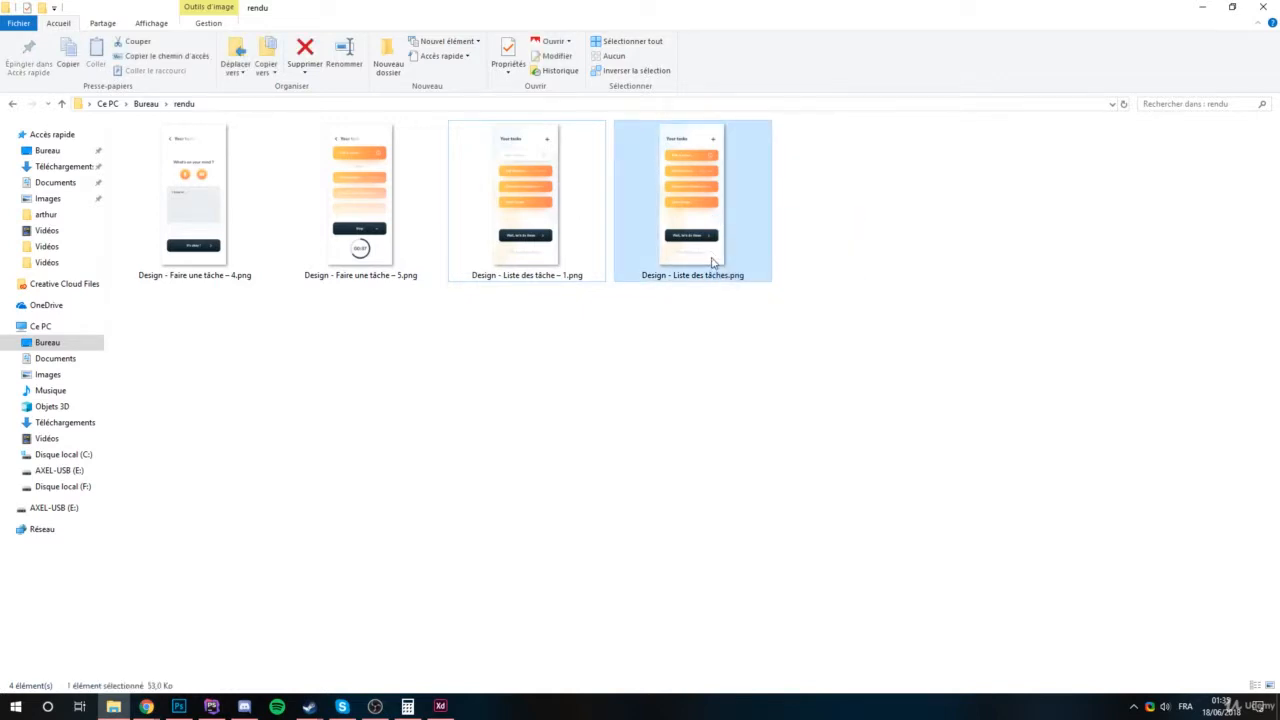
key("Delete")
left_click_drag(859, 325, 246, 186)
left_click(740, 423)
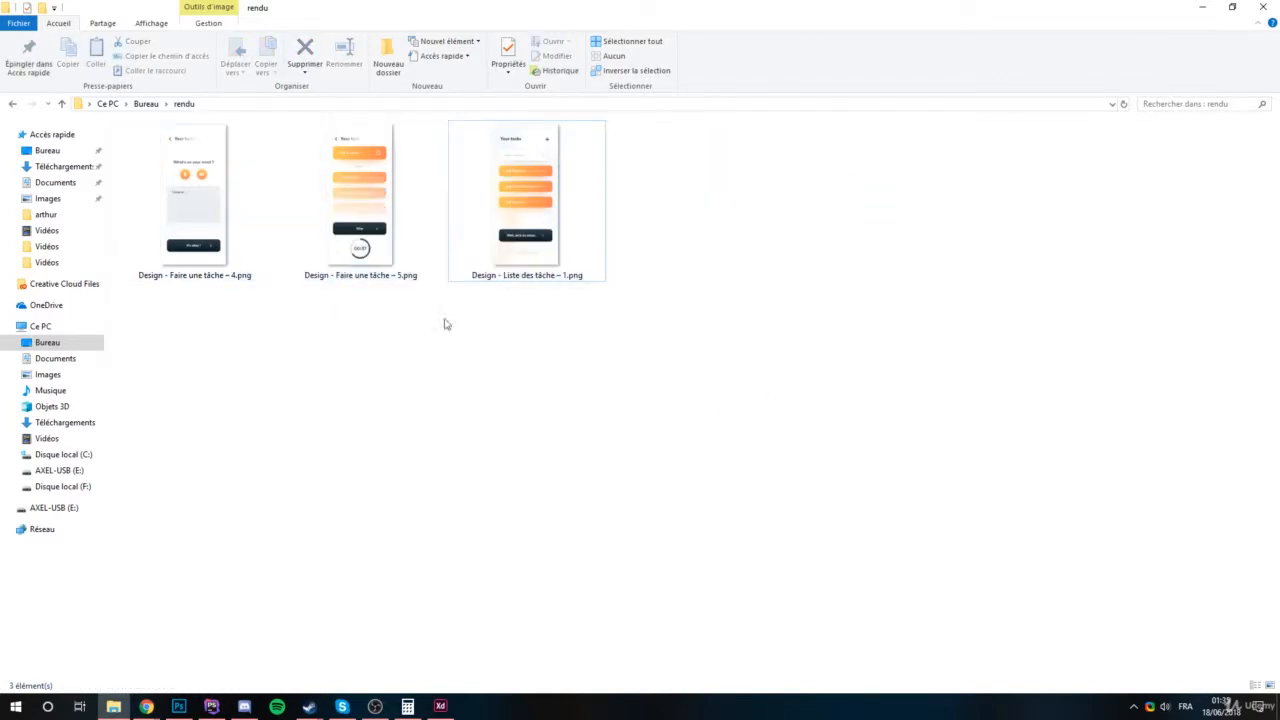
Switch to Greg Dlubacz's Dribbble profile in Chrome and open the iPhone X Clay Mockup Freebie shot.
left_click_drag(742, 6, 745, 0)
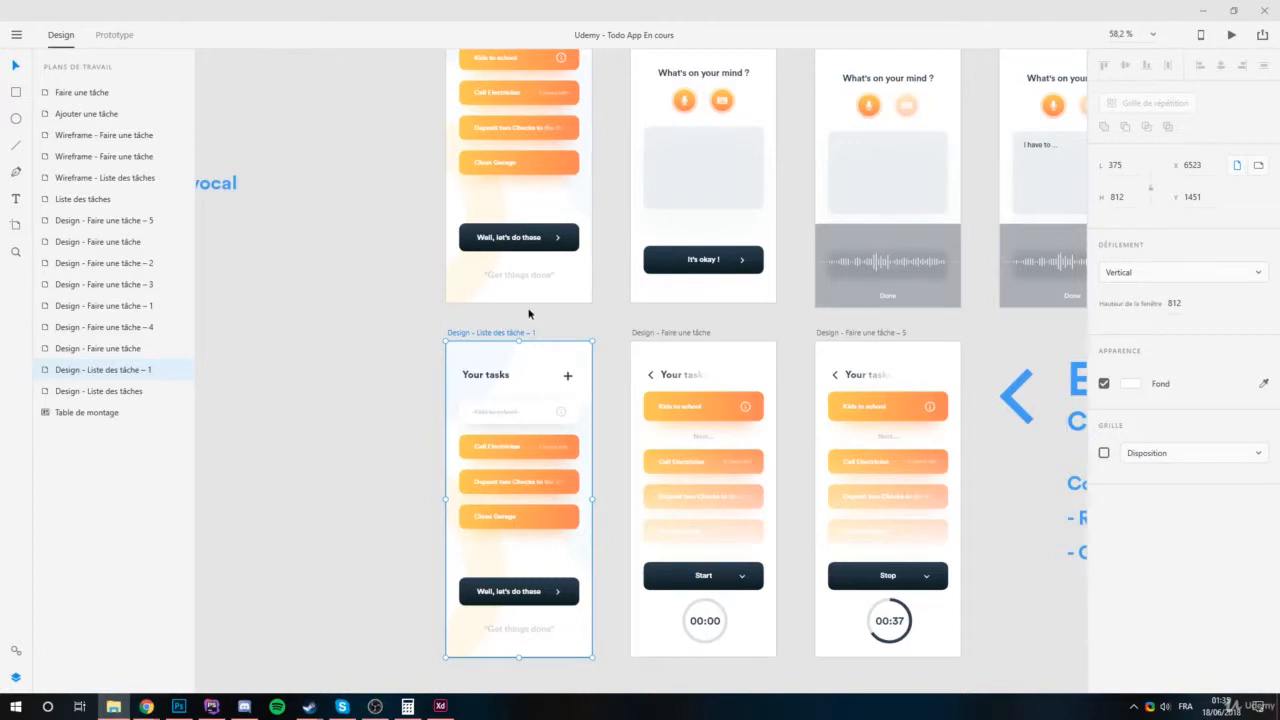
left_click(1201, 8)
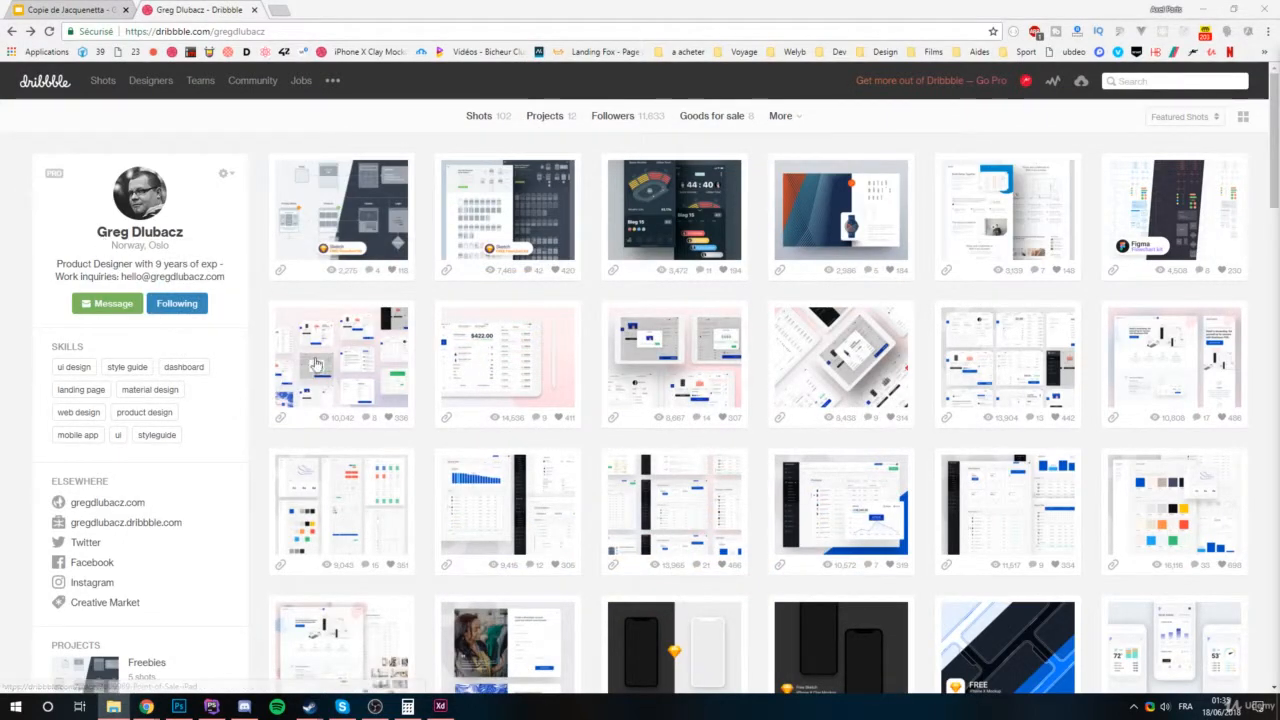
mouse_move(363, 381)
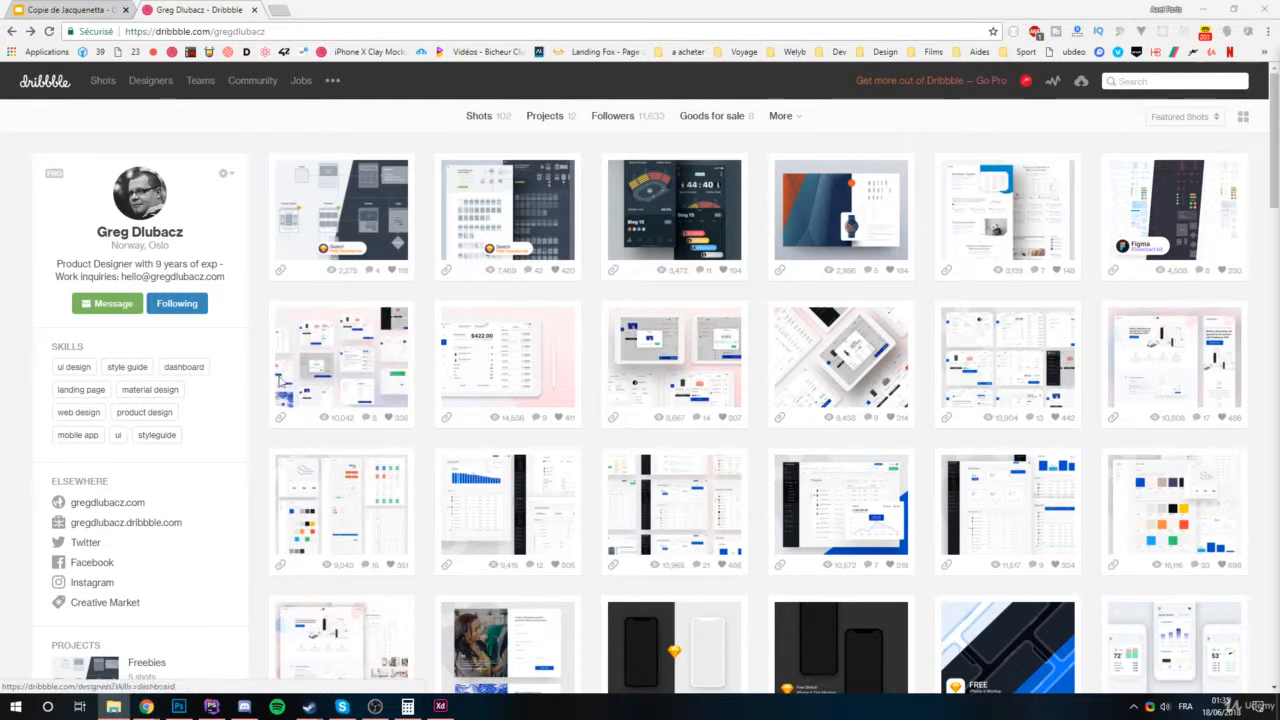
scroll(500, 360, "down", 2)
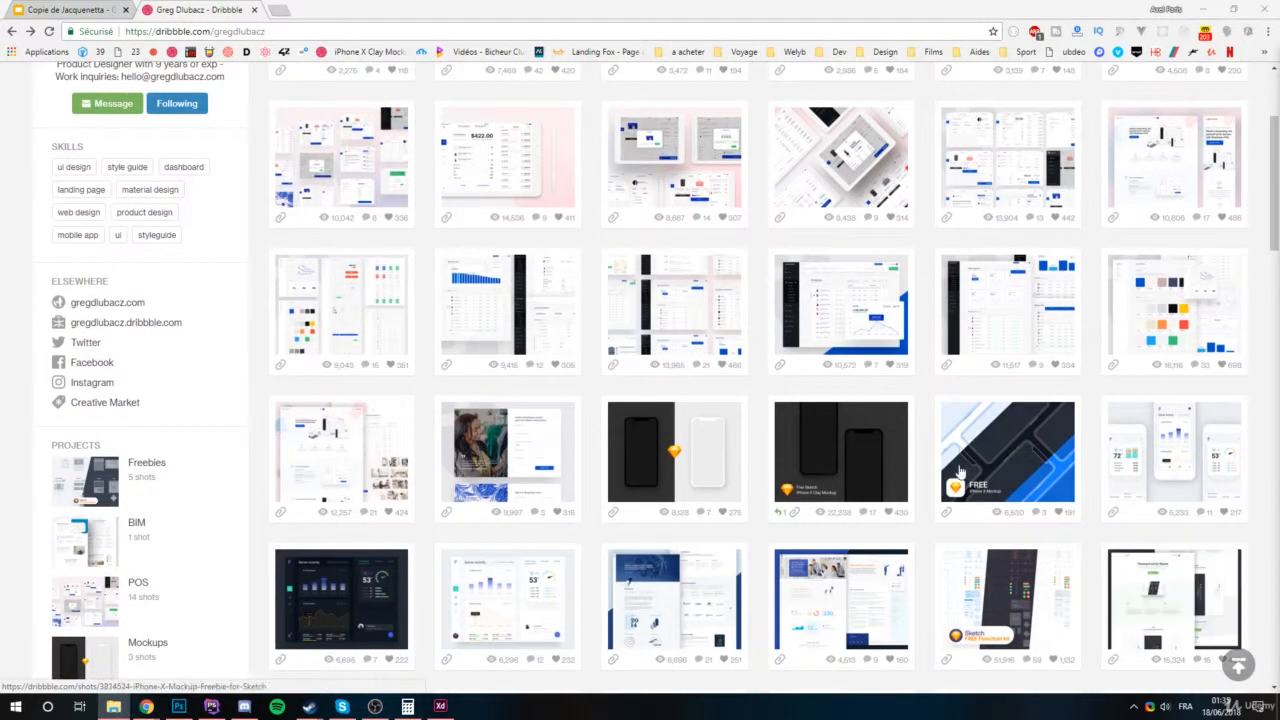
mouse_move(869, 588)
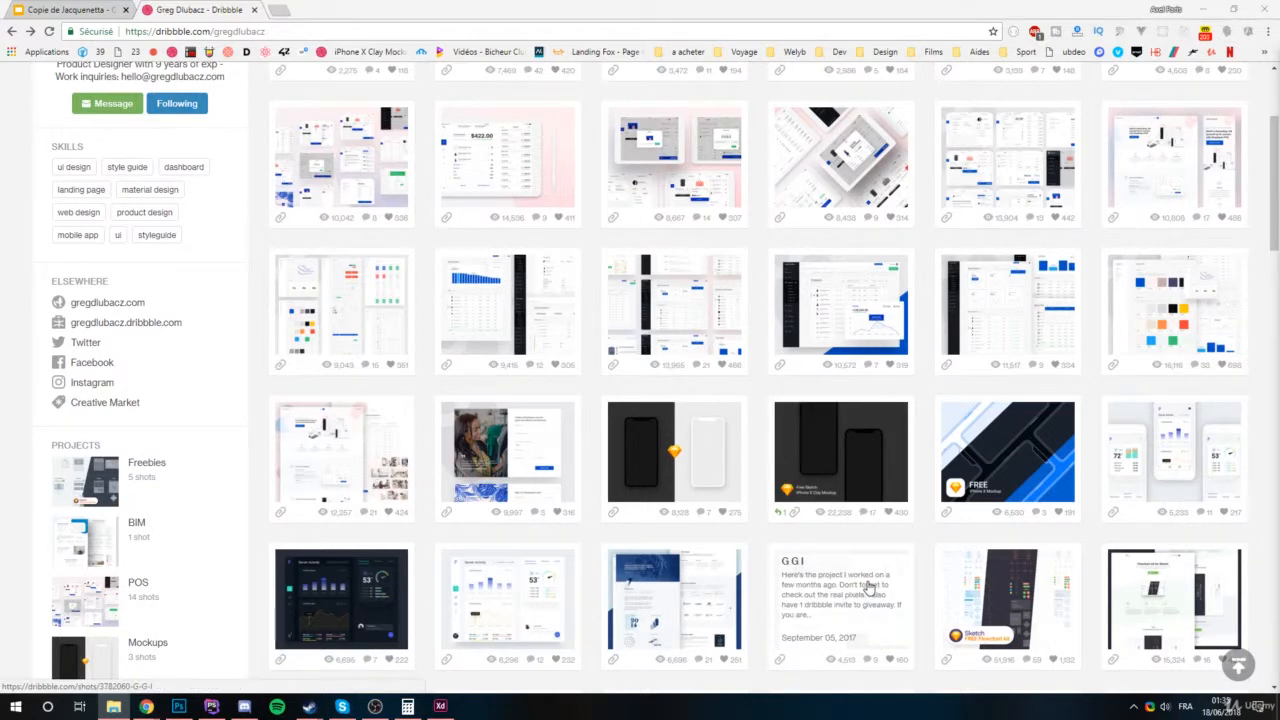
left_click(866, 470)
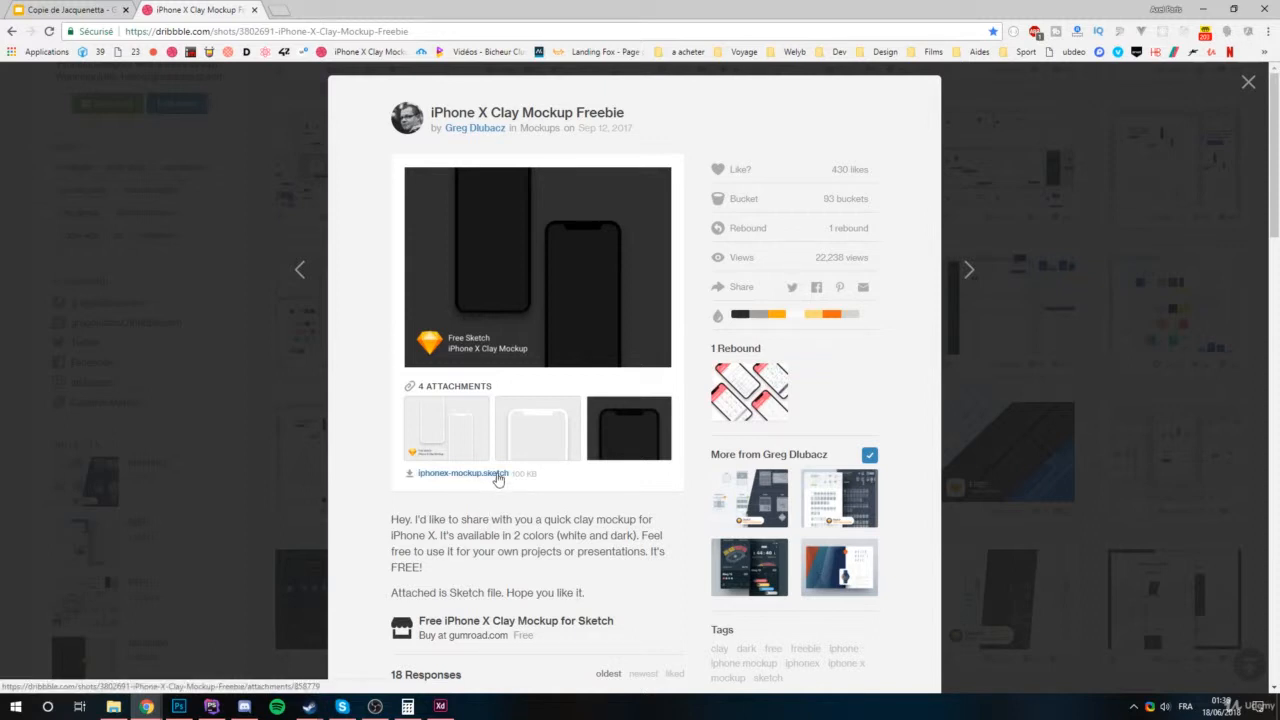
Download the attached iphonex-mockup.sketch file and open it in Adobe XD in a maximized window.
left_click(494, 477)
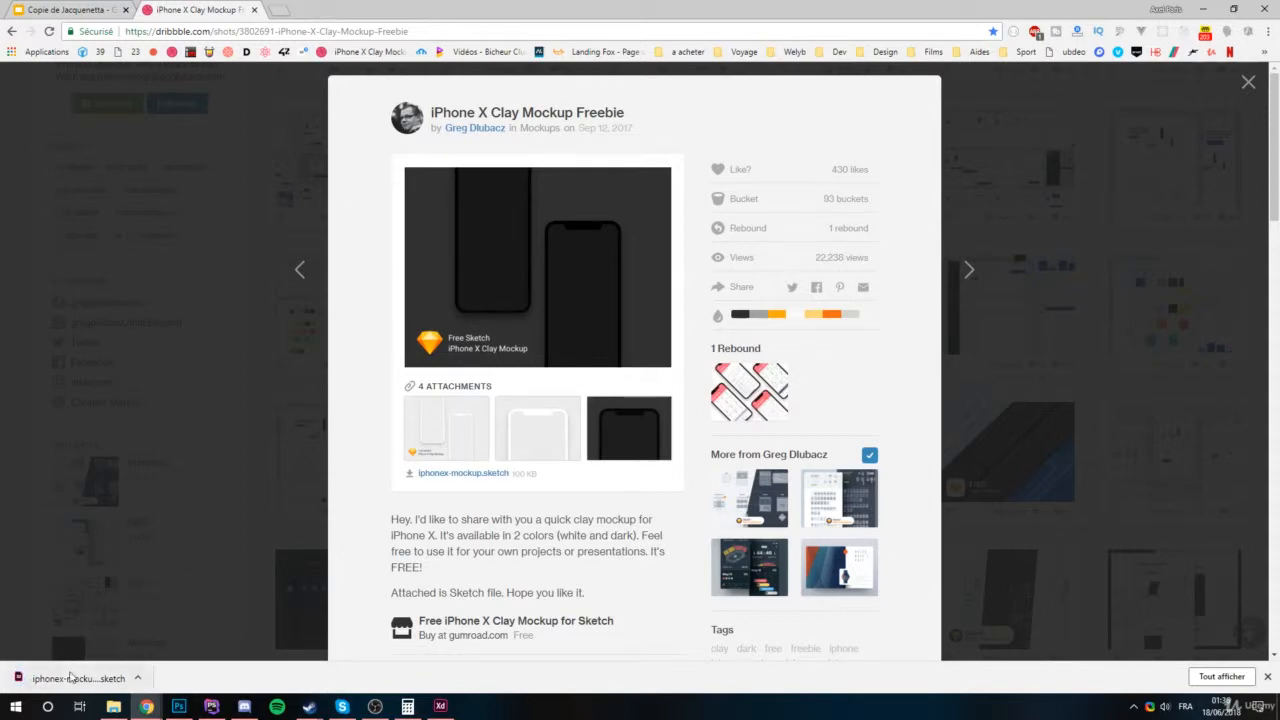
left_click(128, 679)
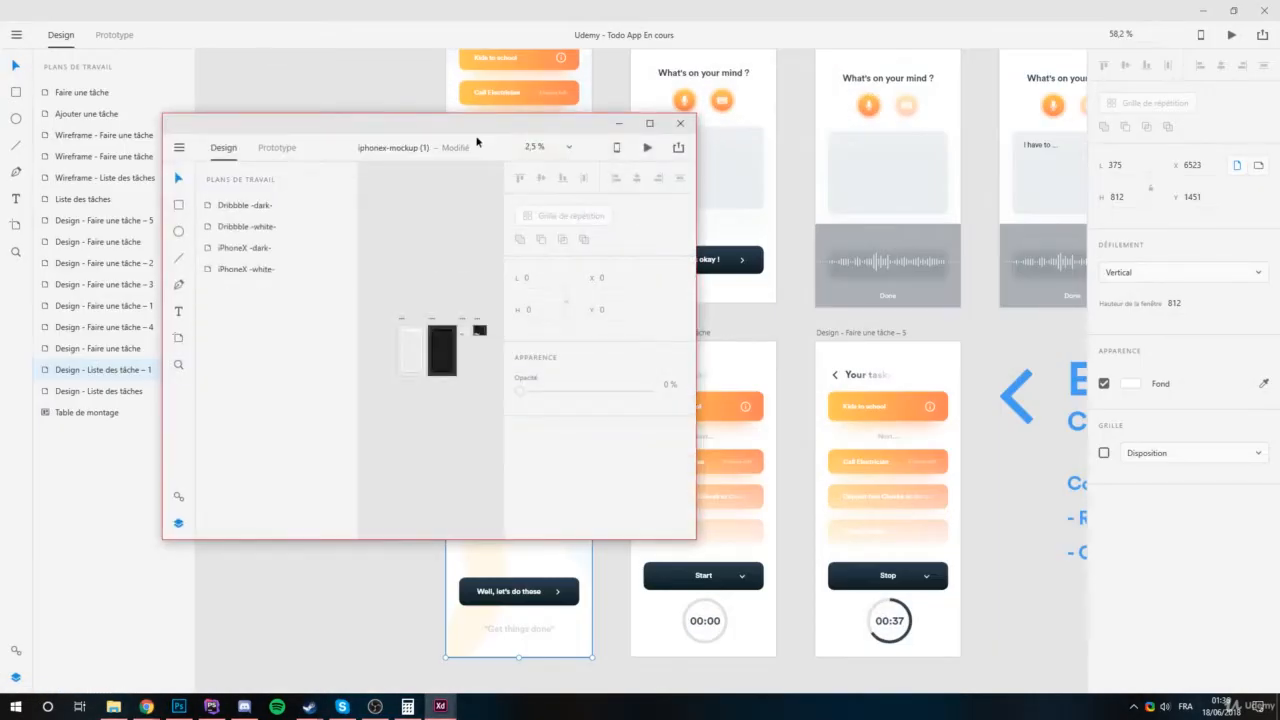
left_click_drag(473, 129, 625, 1)
Examine the white and dark iPhone X artboards and the two Dribbble presentation artboards in the mockup file.
scroll(688, 244, "up", 8)
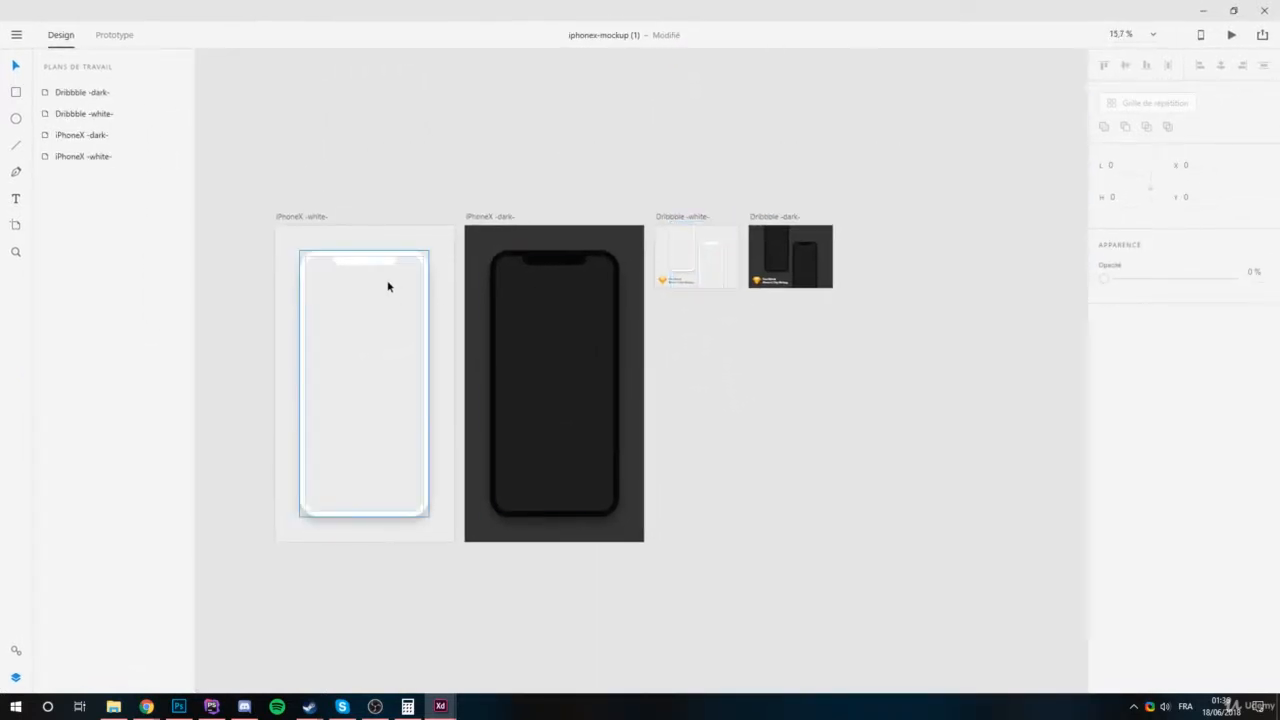
left_click(352, 350)
left_click(548, 359)
scroll(780, 209, "up", 5)
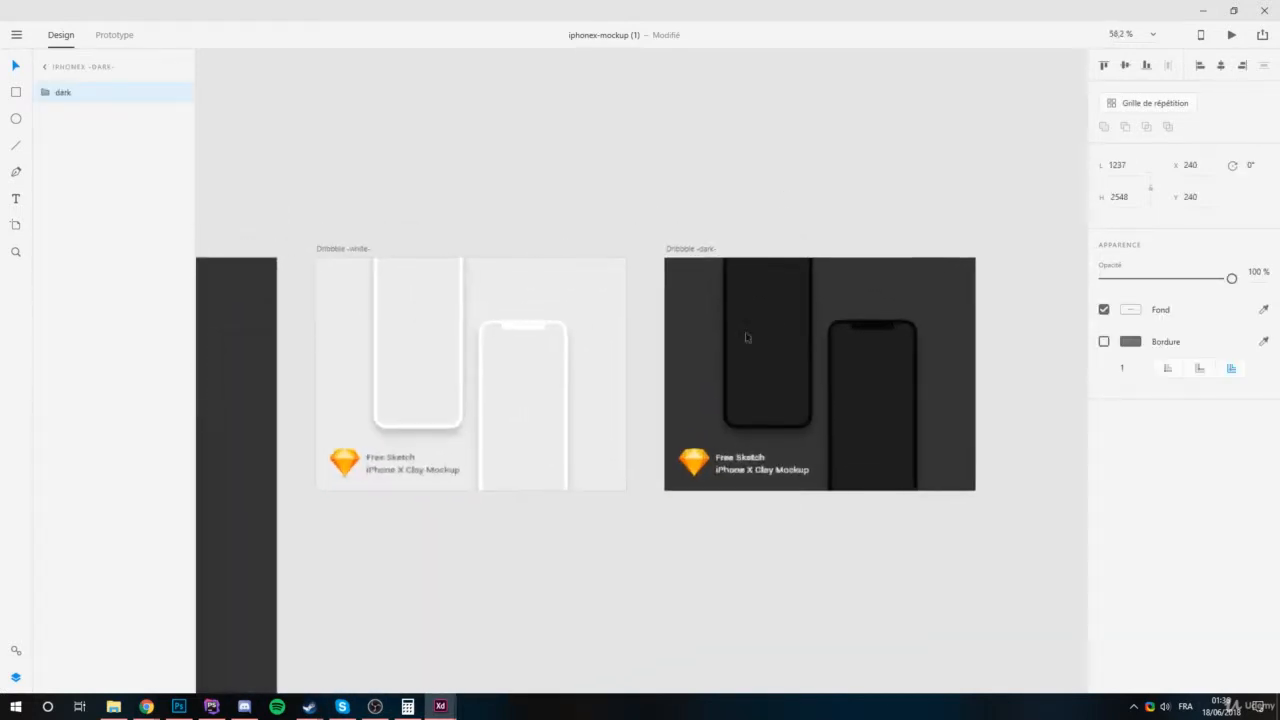
left_click_drag(653, 319, 639, 320)
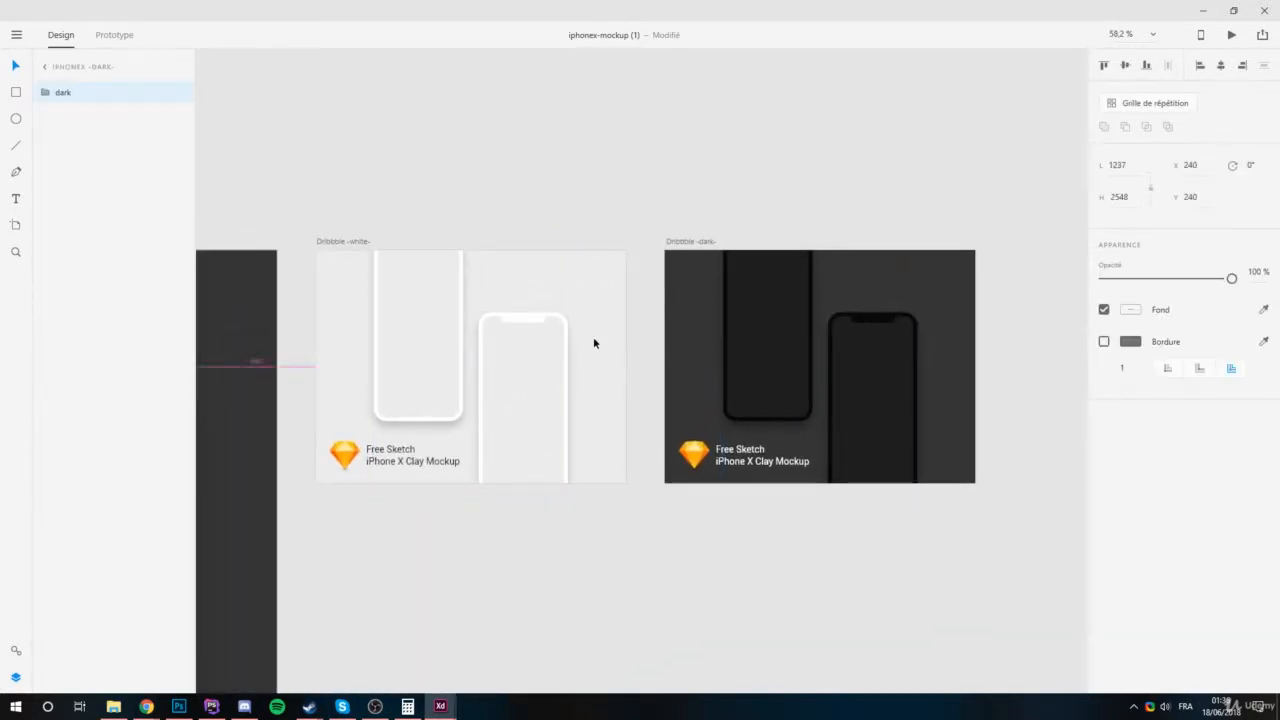
scroll(593, 343, "down", 3)
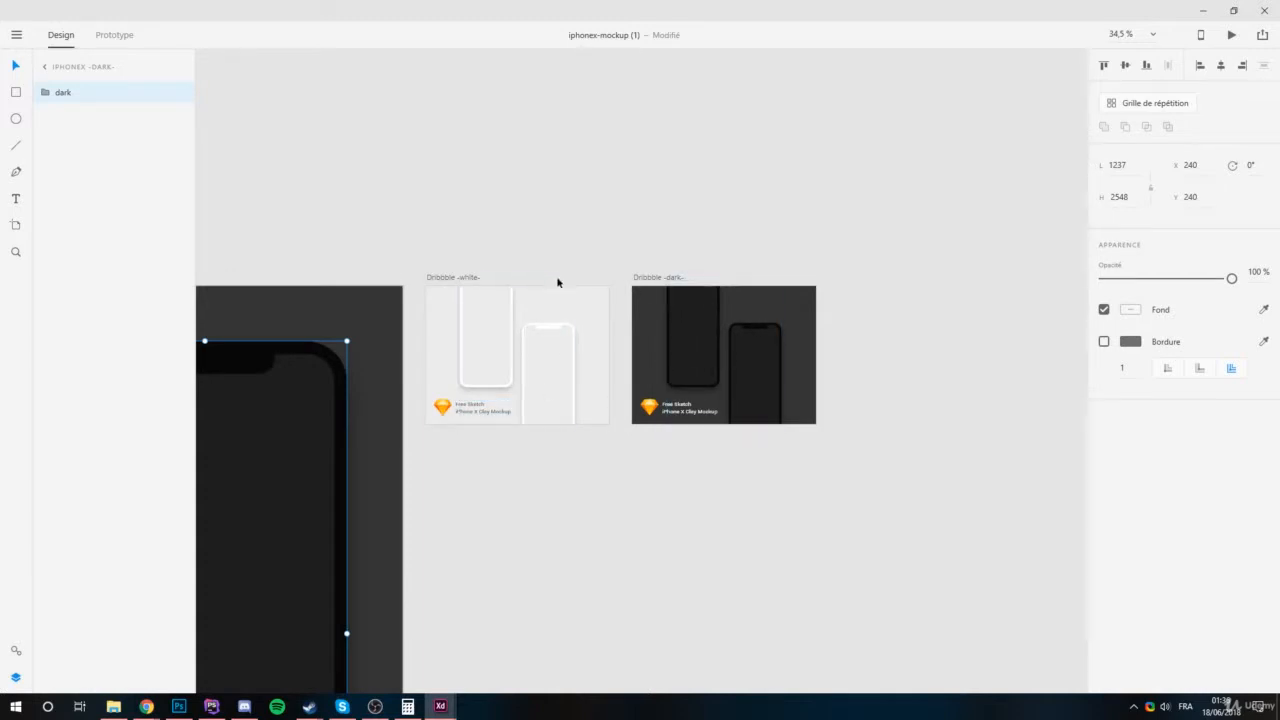
scroll(602, 314, "up", 5)
scroll(351, 263, "right", 5)
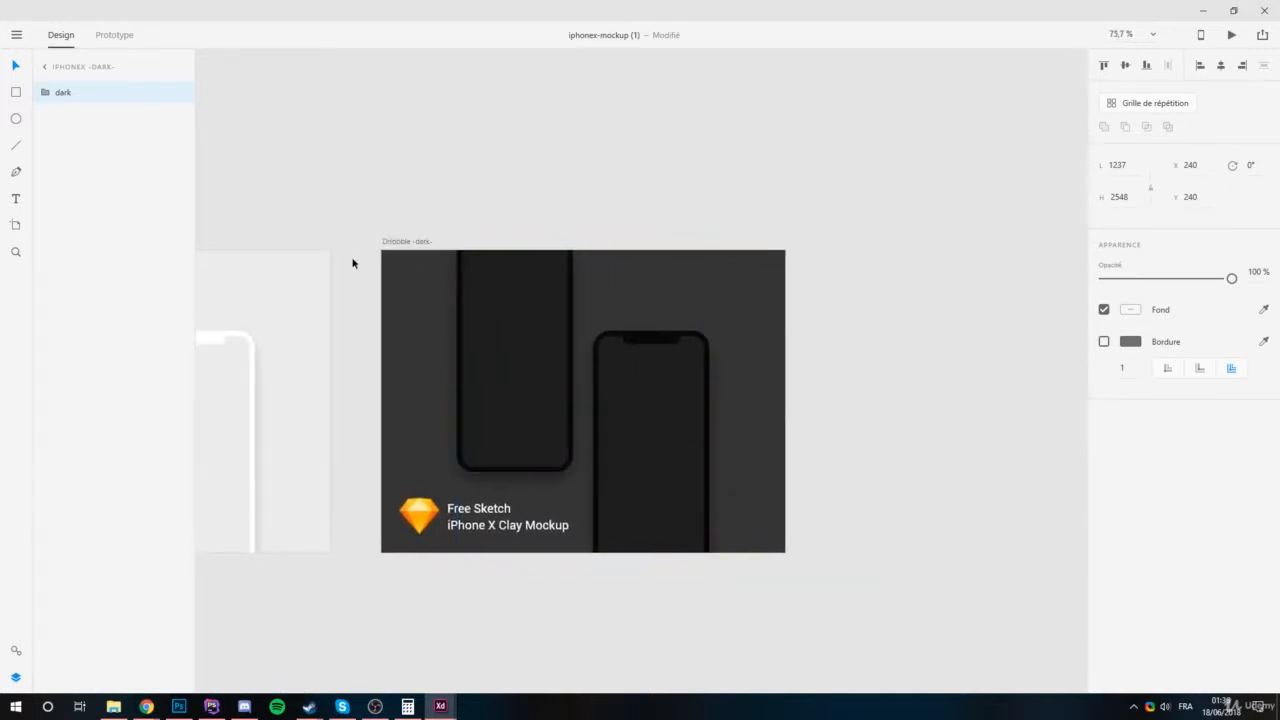
scroll(520, 312, "left", 3)
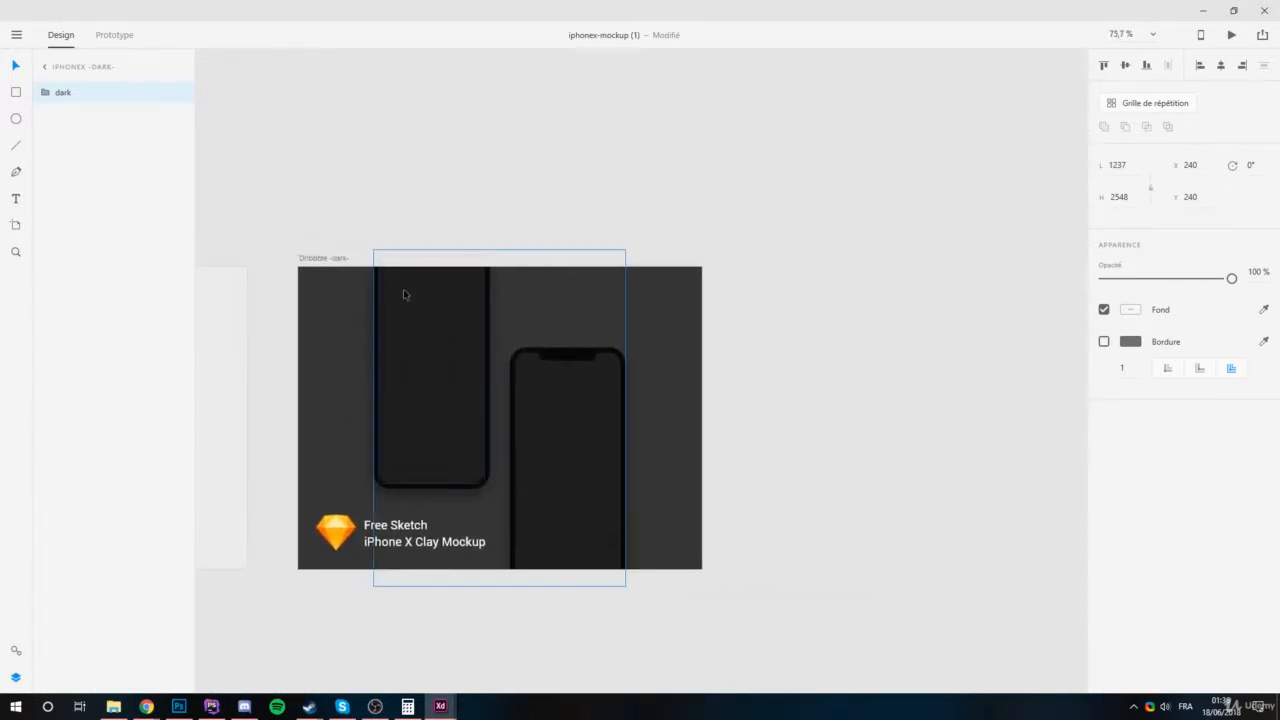
left_click(315, 259)
left_click_drag(315, 259, 808, 257)
scroll(686, 303, "right", 5)
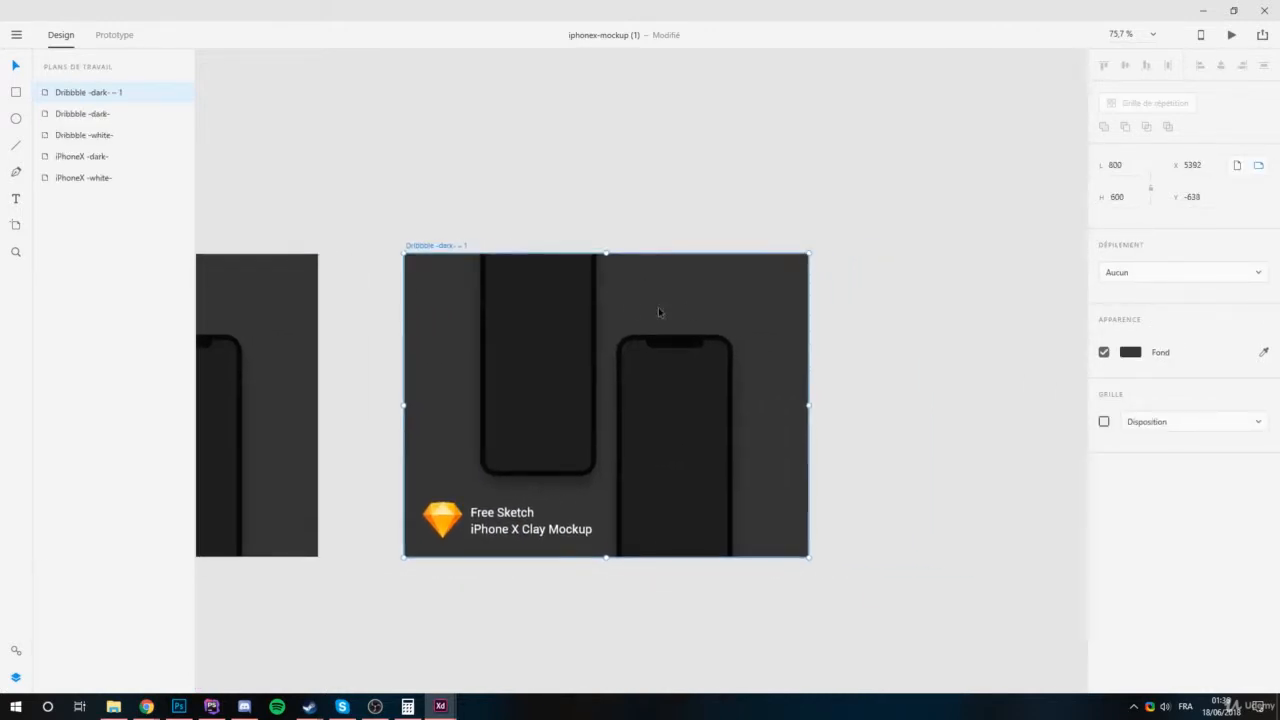
key("ctrl+z")
scroll(412, 303, "left", 7)
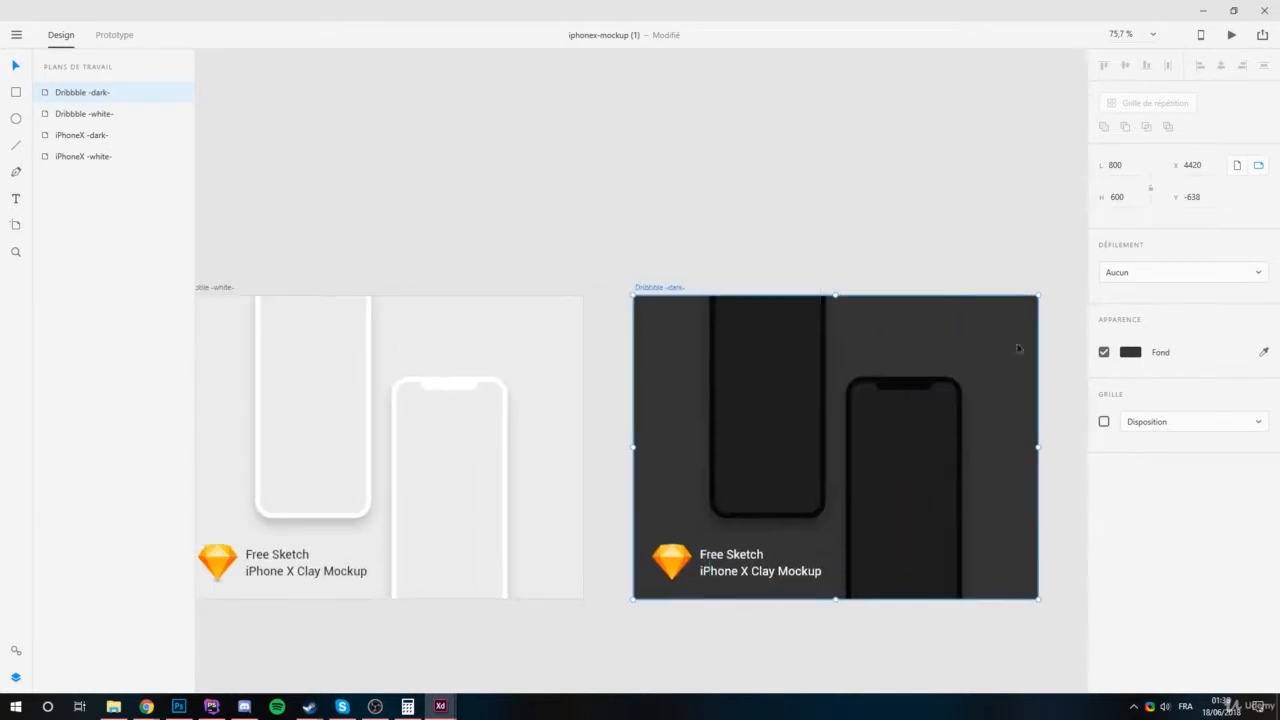
Copy the Dribbble -dark- artboard and switch to the Udemy - Todo App En cours document, at the empty area below the designs.
scroll(560, 230, "right", 2)
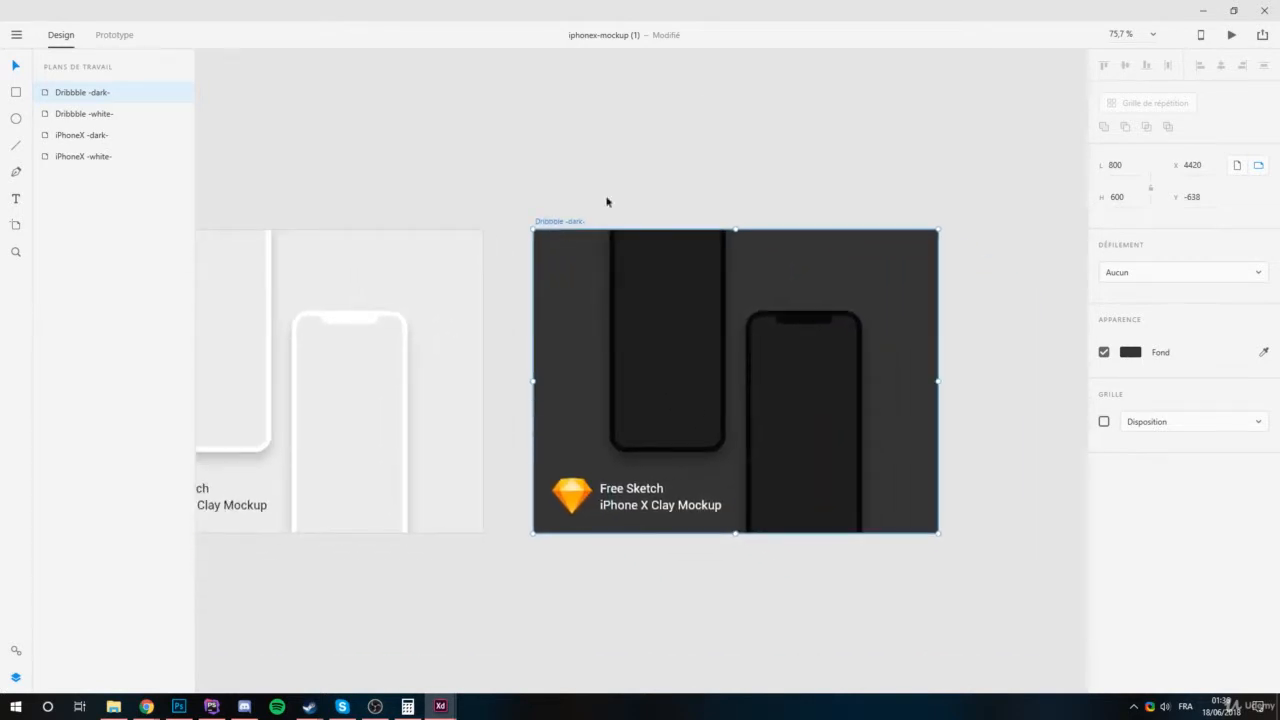
mouse_move(440, 706)
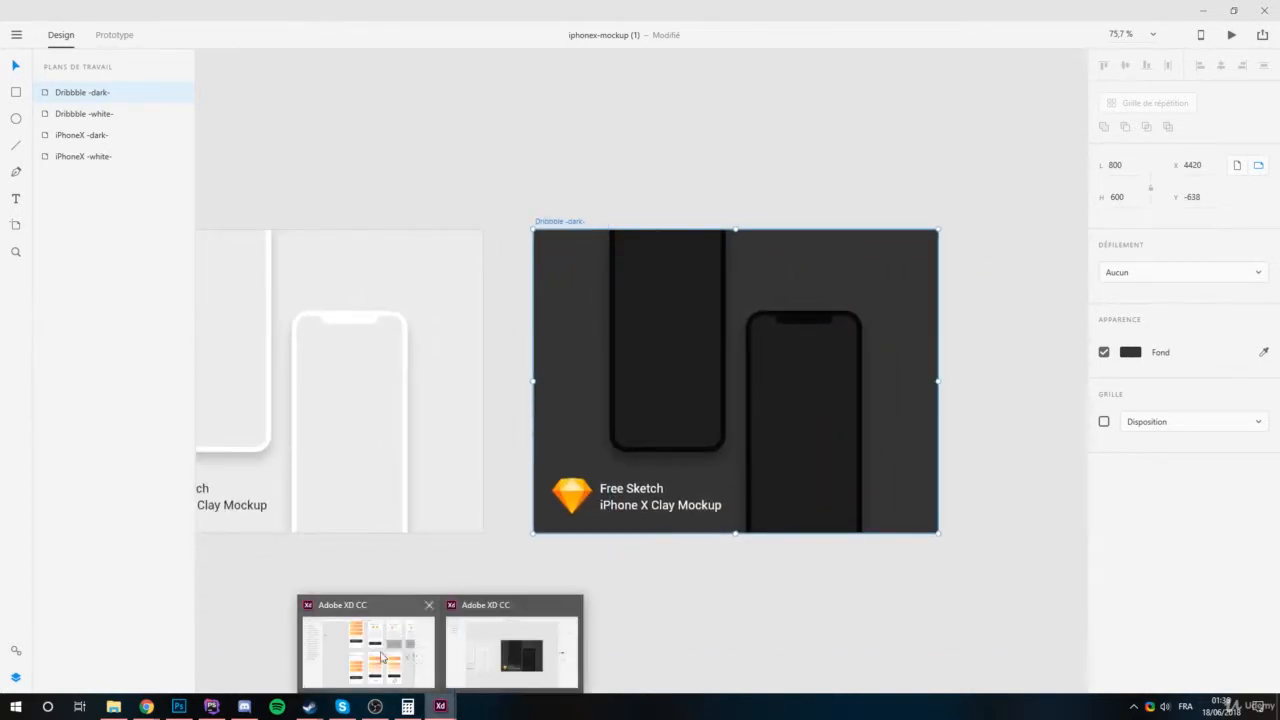
left_click(380, 655)
scroll(456, 346, "down", 3)
left_click_drag(657, 526, 588, 313)
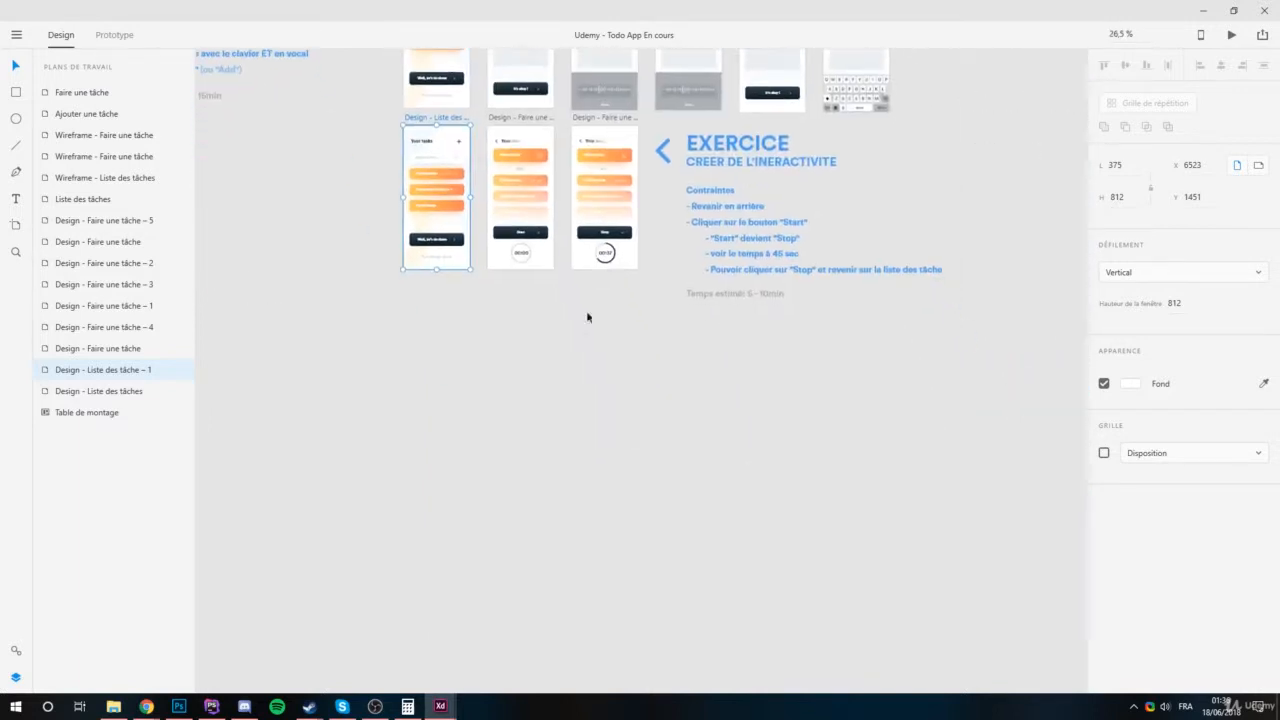
left_click(540, 446)
key("ctrl+v")
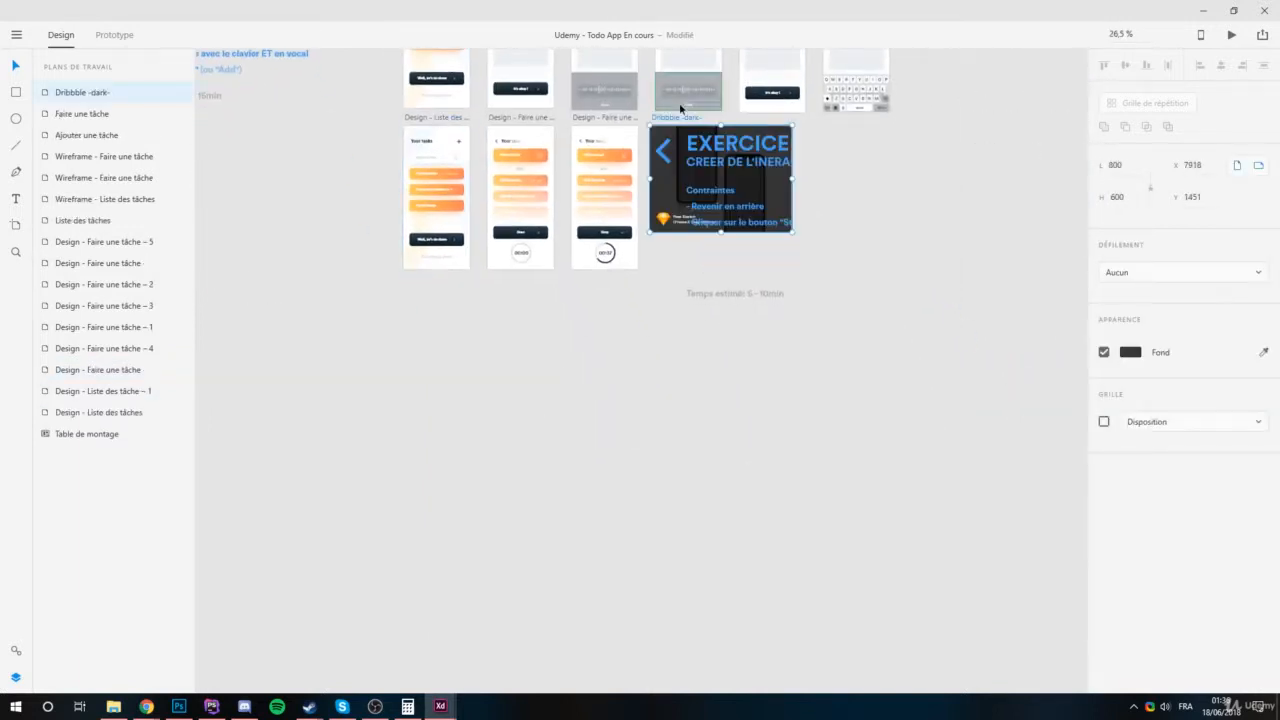
left_click_drag(663, 121, 403, 310)
key("ctrl+z")
key("ctrl+z")
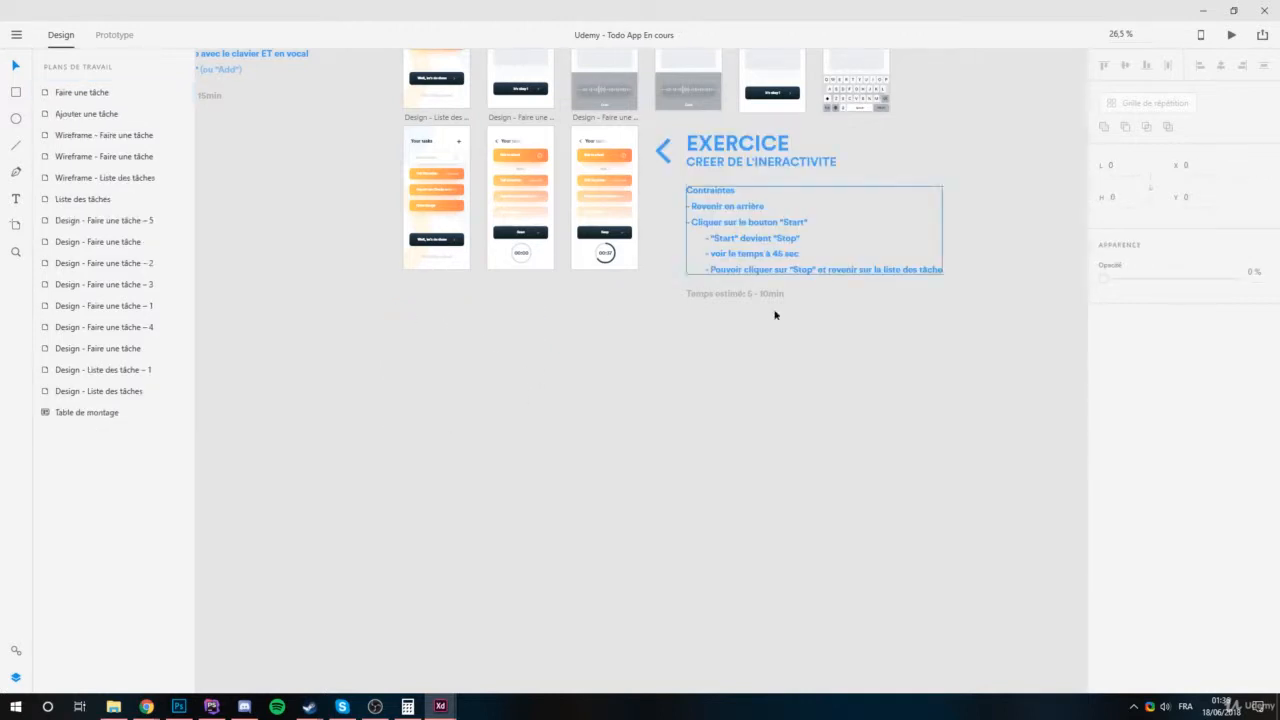
Paste the Dribbble -dark- artboard beside the last design artboard and move it below the design rows to X 6523, Y 2860.
left_click_drag(774, 311, 352, 513)
left_click(458, 145)
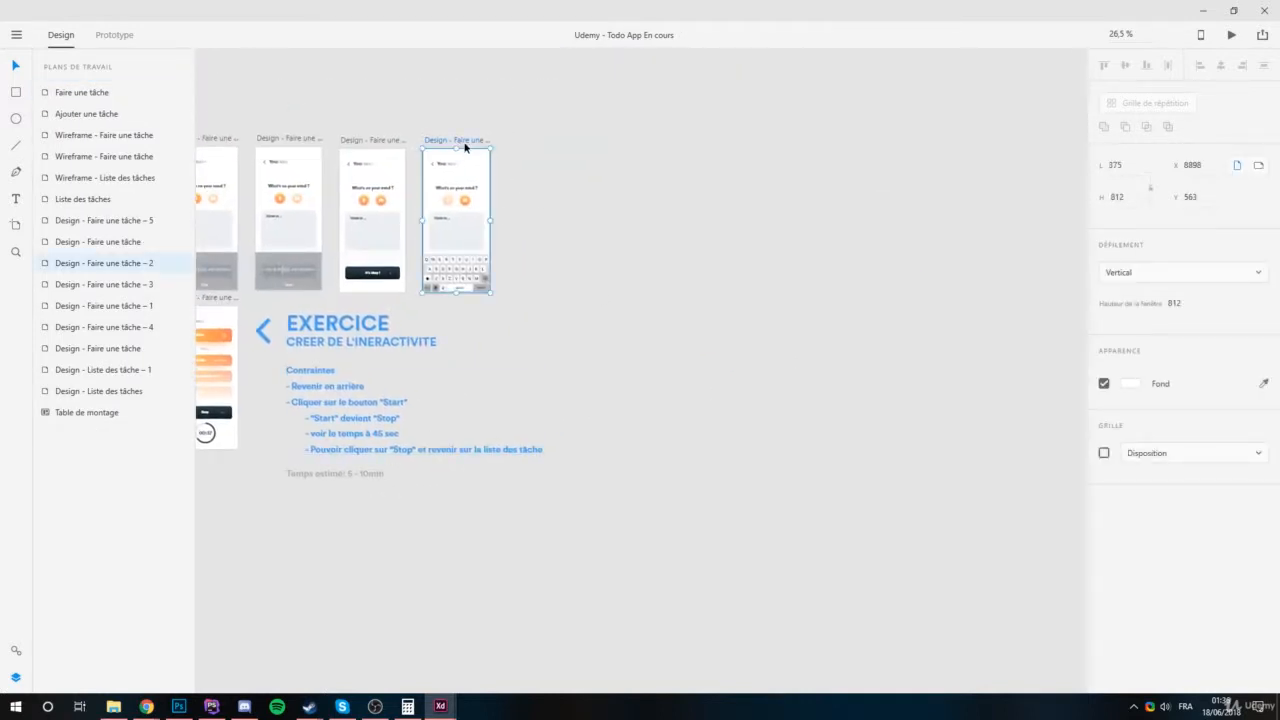
key("ctrl+v")
left_click_drag(520, 140, 432, 549)
scroll(834, 371, "down", 3)
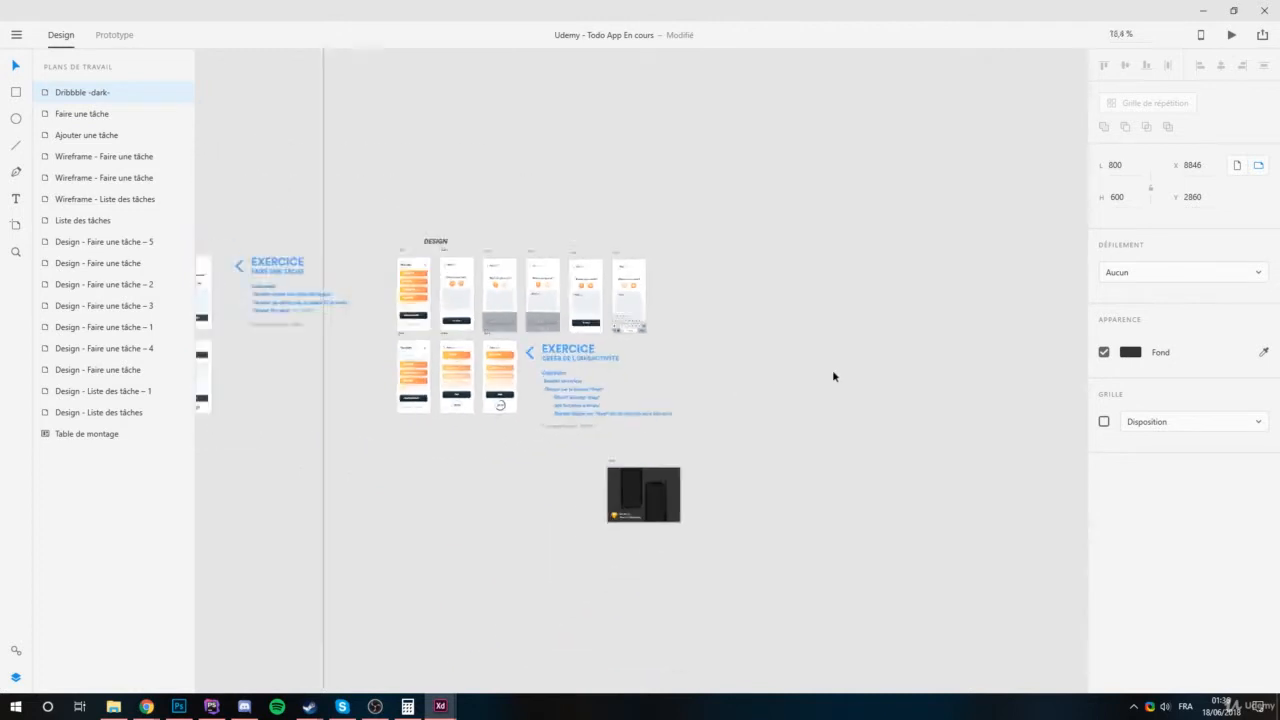
scroll(700, 437, "up", 2)
left_click_drag(830, 437, 539, 475)
Delete the "Free Sketch iPhone X Clay Mockup" text and the Sketch diamond logo from the Dribbble -dark- artboard.
scroll(541, 475, "up", 7)
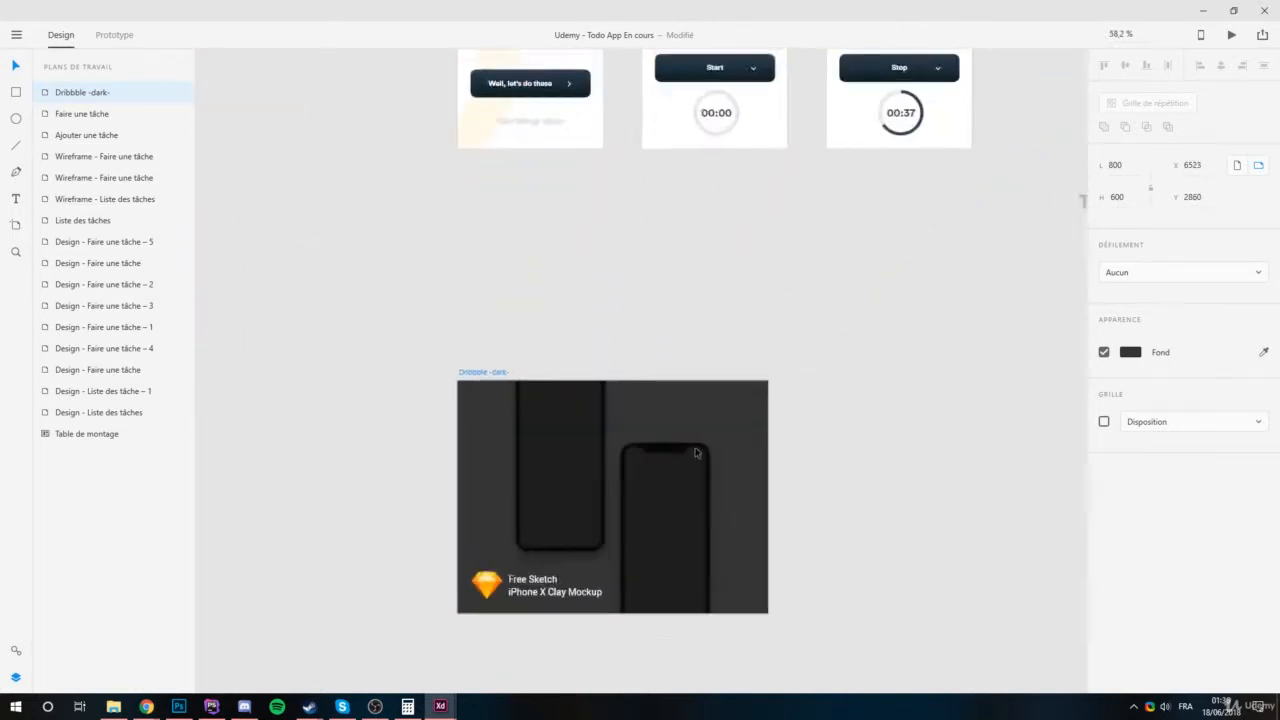
left_click_drag(566, 396, 580, 304)
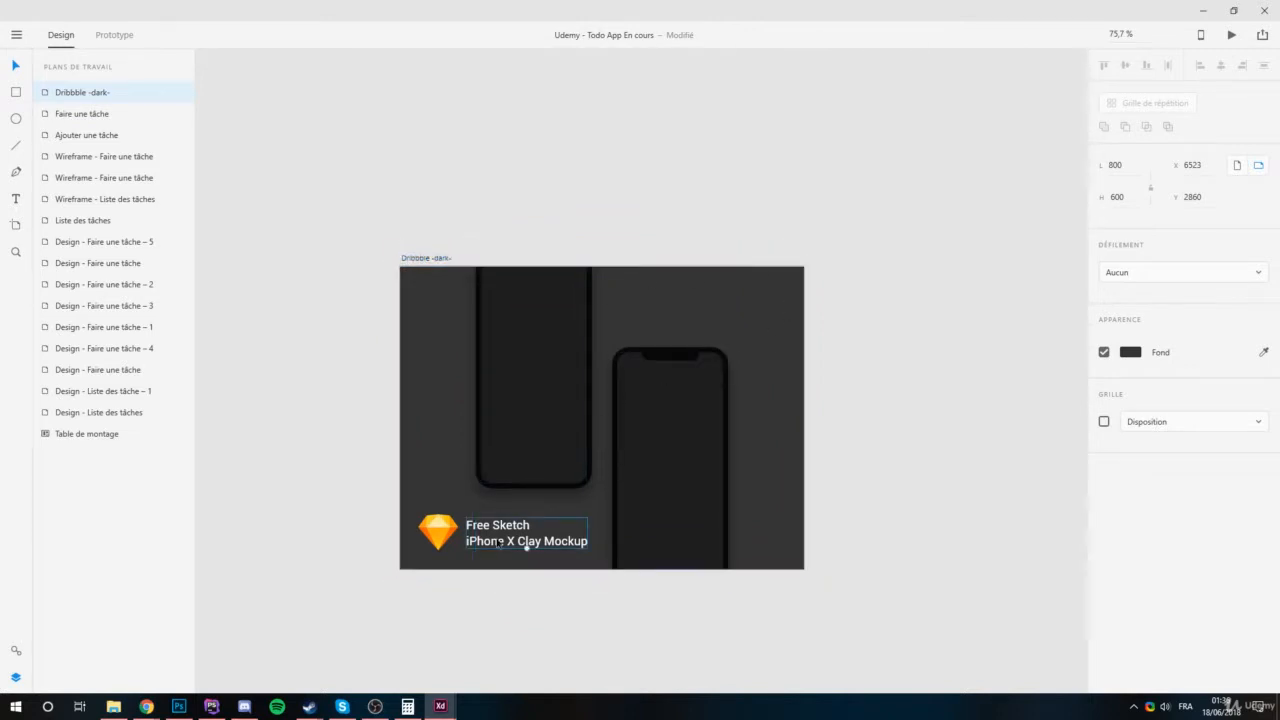
left_click(523, 531)
key("Delete")
left_click(430, 534)
key("Delete")
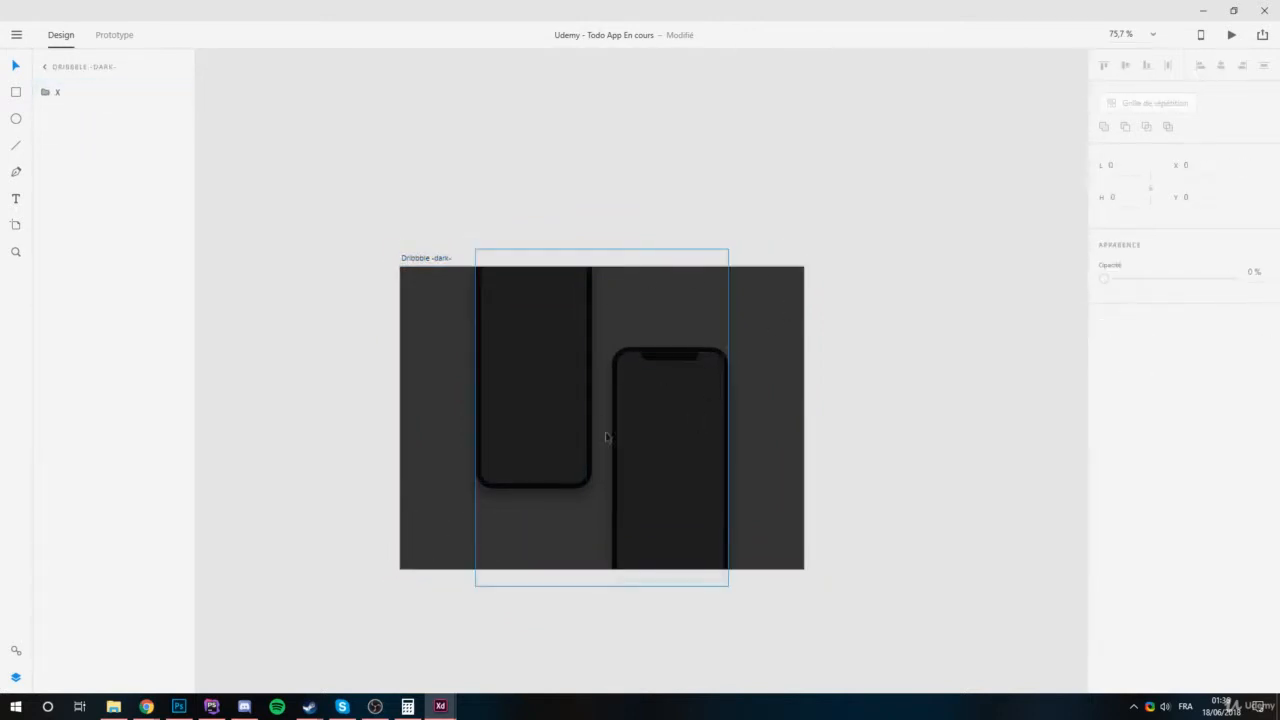
Move the X group holding both phones to X 170, Y -39 within the Dribbble -dark- artboard.
left_click(435, 466)
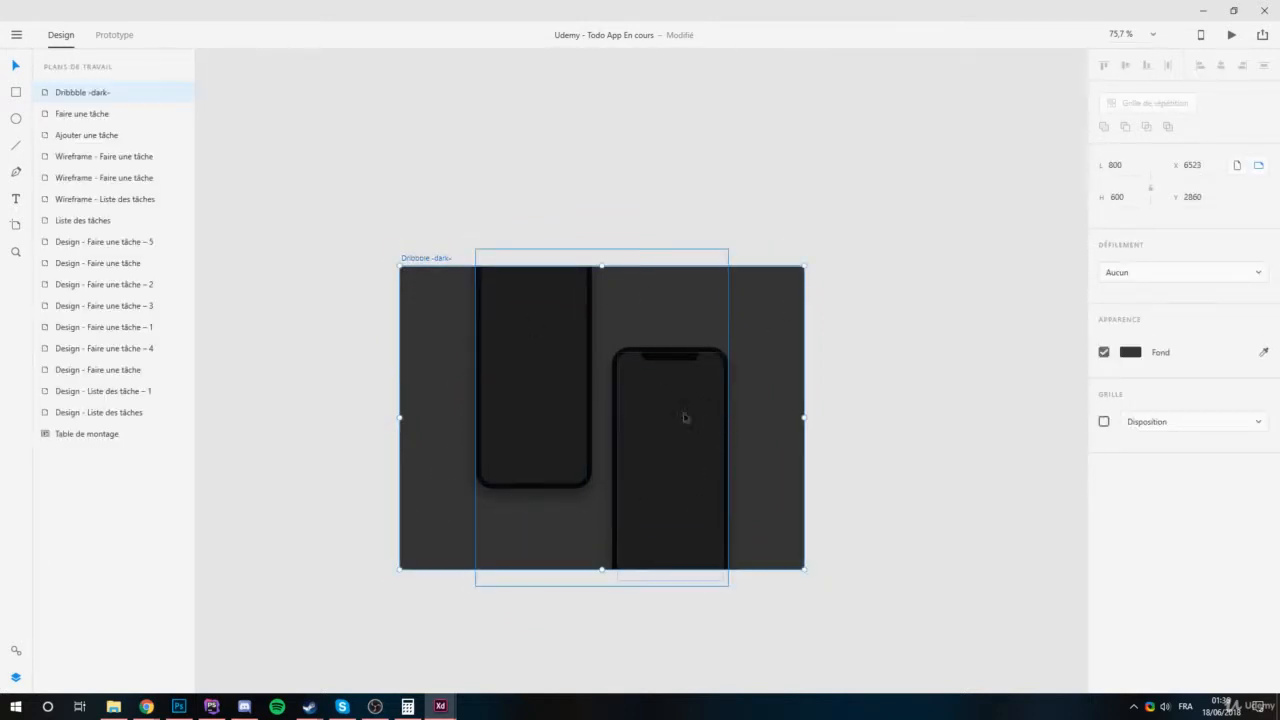
left_click_drag(656, 440, 666, 437)
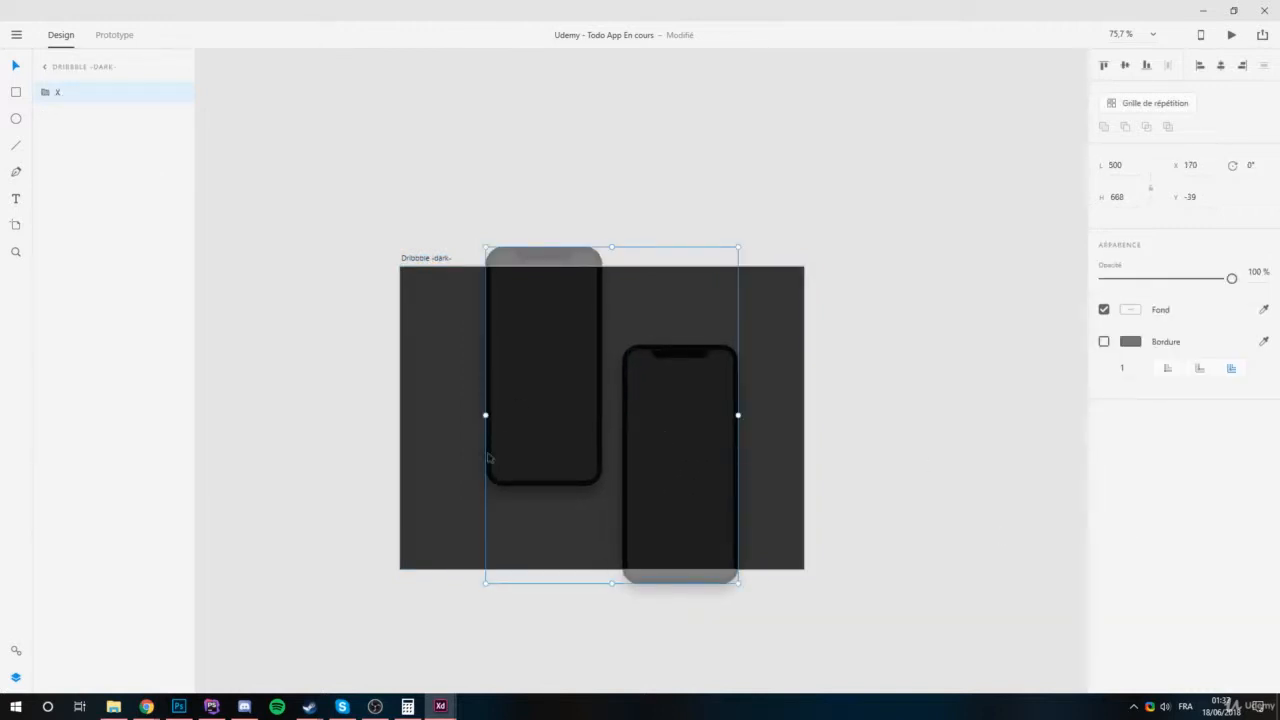
scroll(640, 475, "up", 3)
scroll(495, 360, "down", 3)
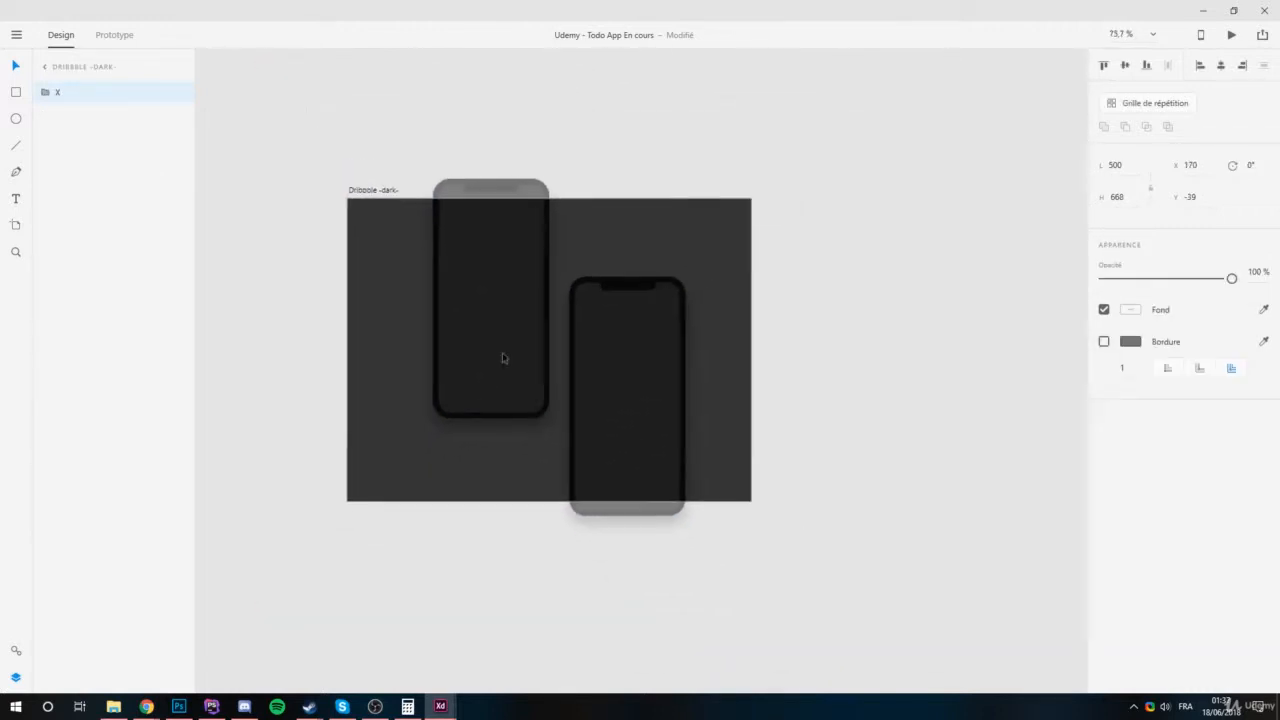
left_click_drag(508, 339, 488, 354)
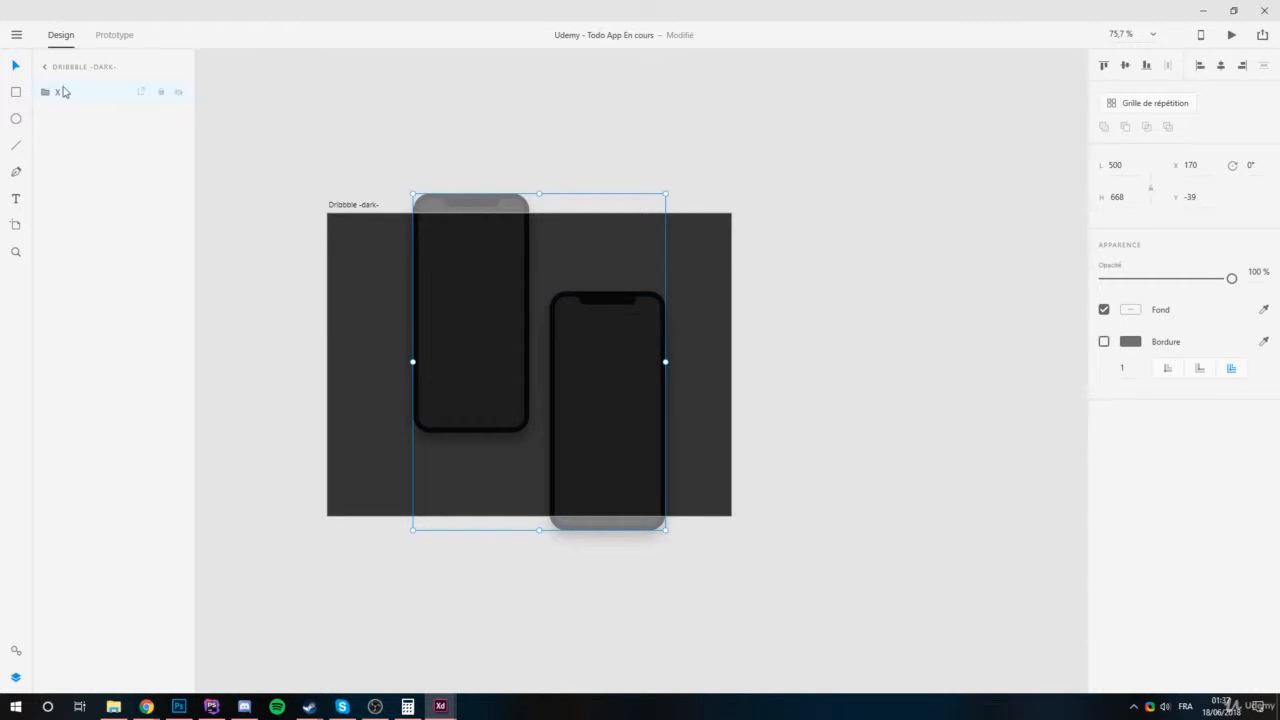
Move the "dark copy" and "dark" phone groups out of the X group and remove the emptied X group.
left_click(80, 116)
left_click(77, 134, "shift")
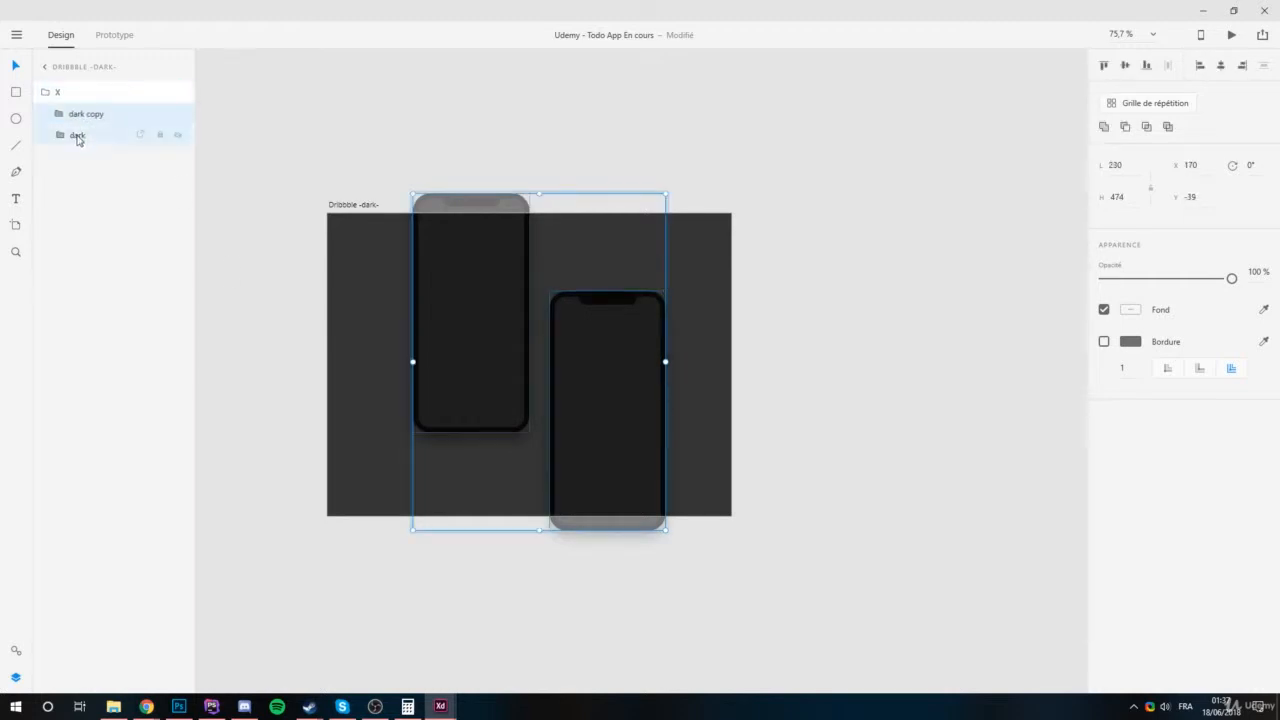
left_click_drag(77, 134, 46, 175)
left_click(69, 94)
key("Delete")
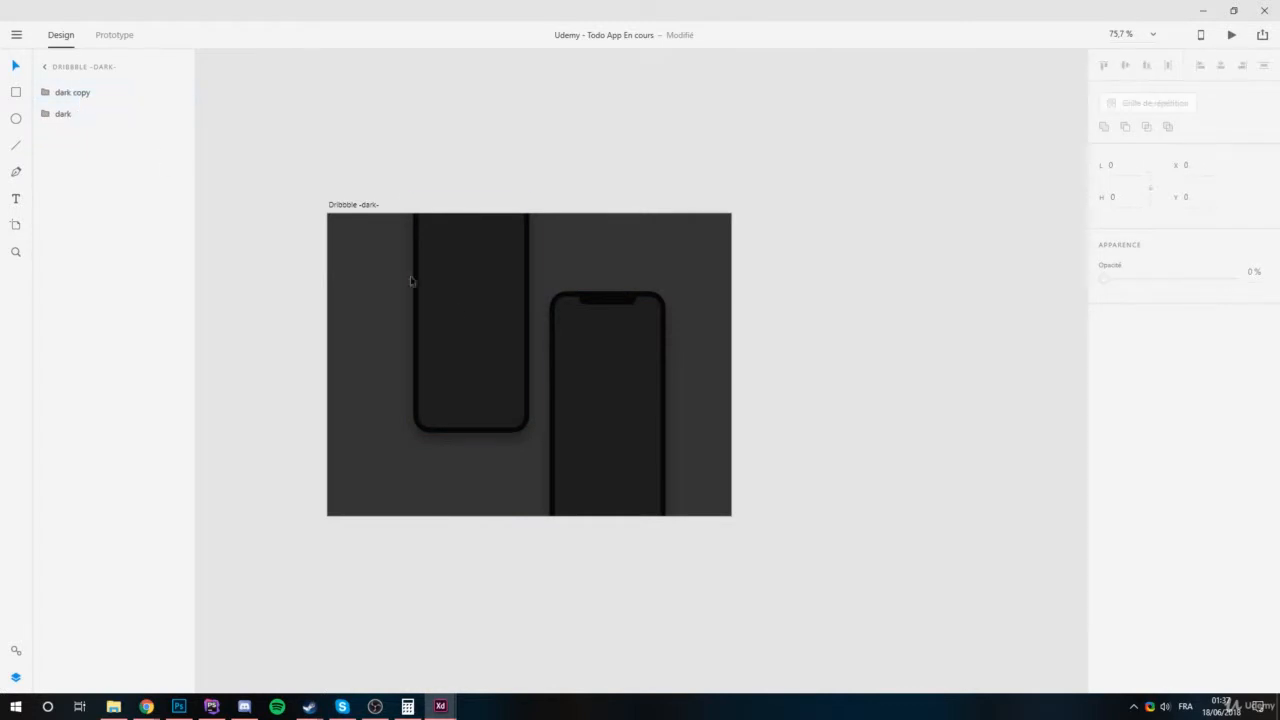
Duplicate a phone group and arrange the three phones with one on the left and two stacked in a column beside it.
left_click(594, 405)
left_click_drag(594, 405, 591, 121)
left_click_drag(469, 314, 444, 394)
left_click(67, 95, "shift")
left_click(949, 417)
left_click(431, 394)
Rotate all three phone groups together to 330° and move them to X 45,96, Y -300,4.
left_click(858, 662)
left_click_drag(859, 662, 365, 185)
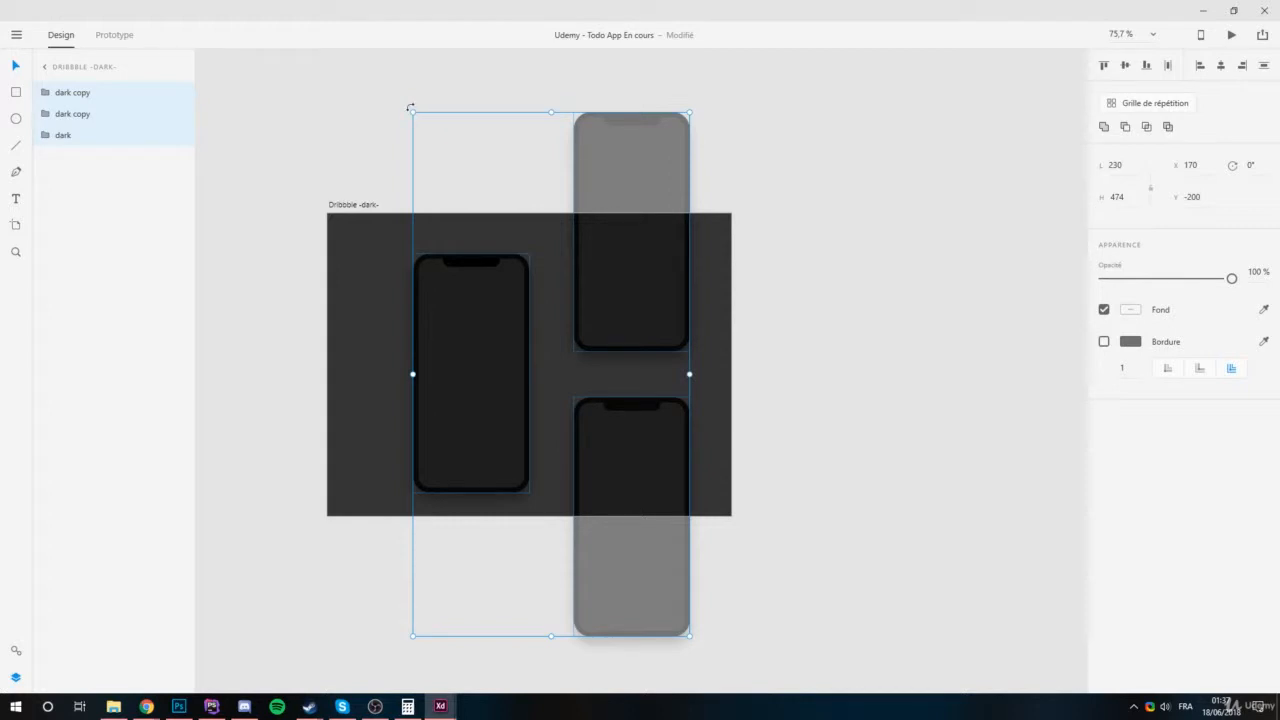
left_click_drag(410, 107, 254, 144)
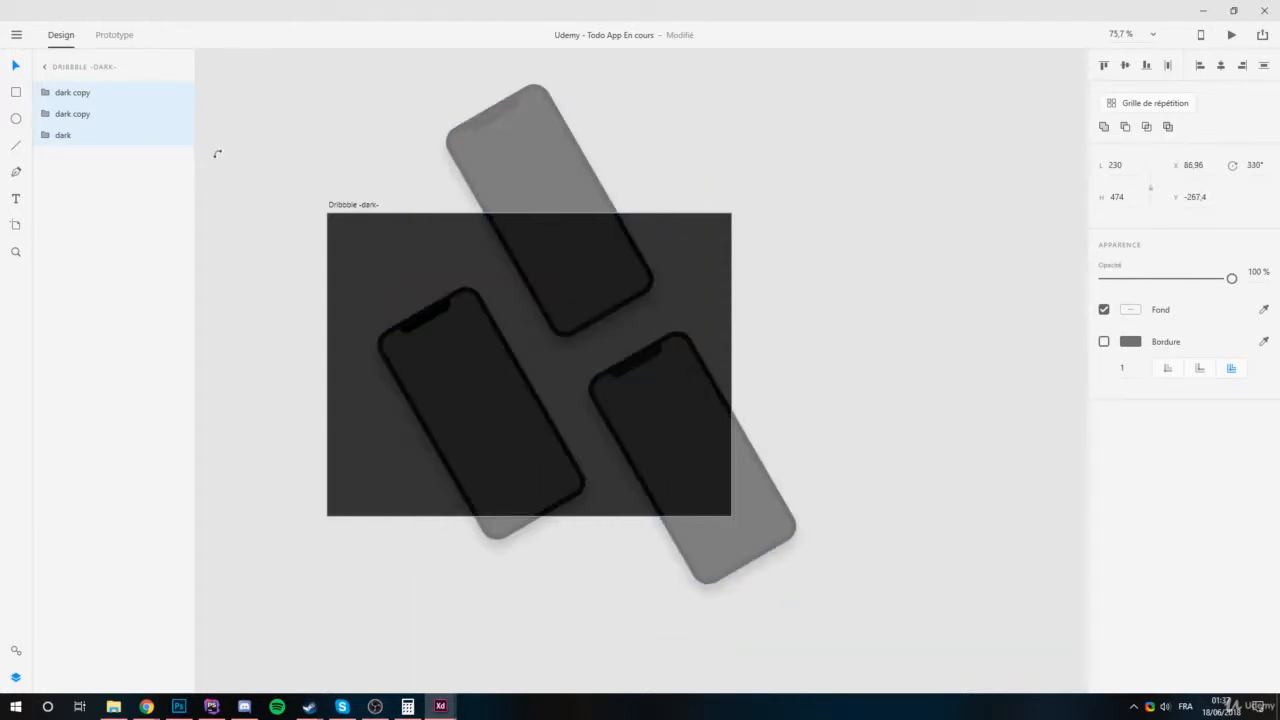
left_click_drag(150, 181, 243, 152)
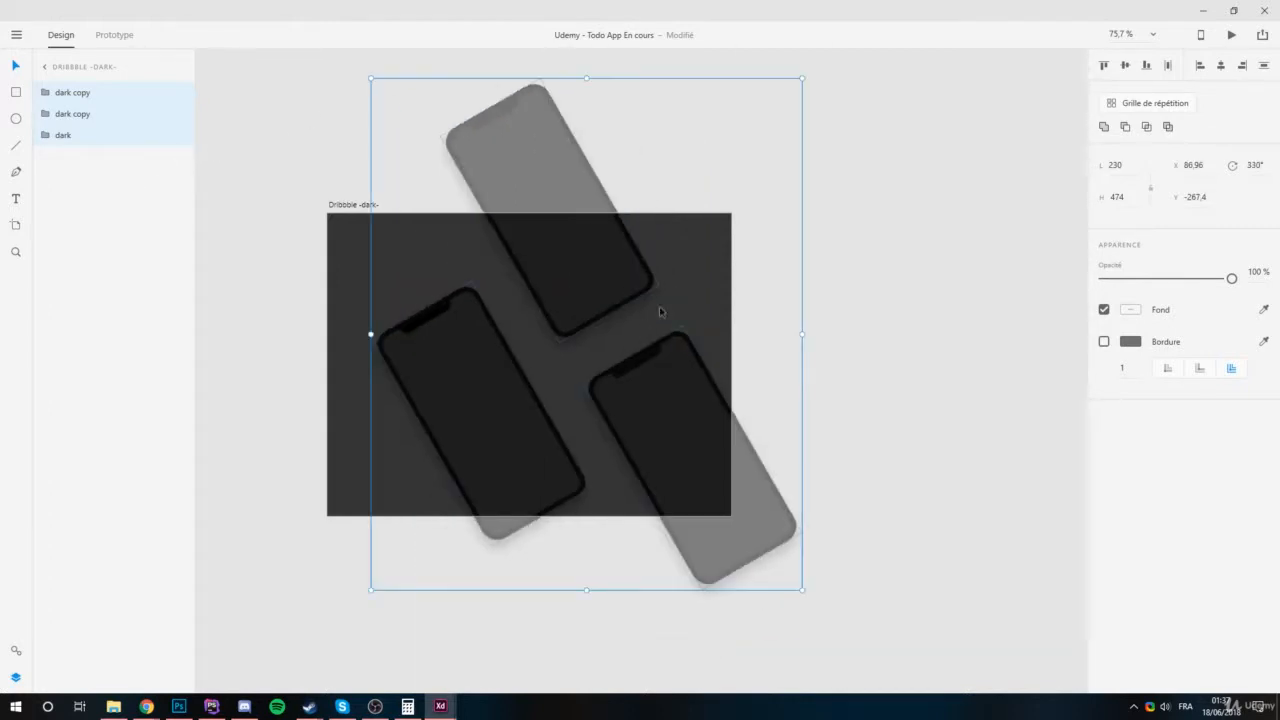
left_click_drag(562, 273, 541, 257)
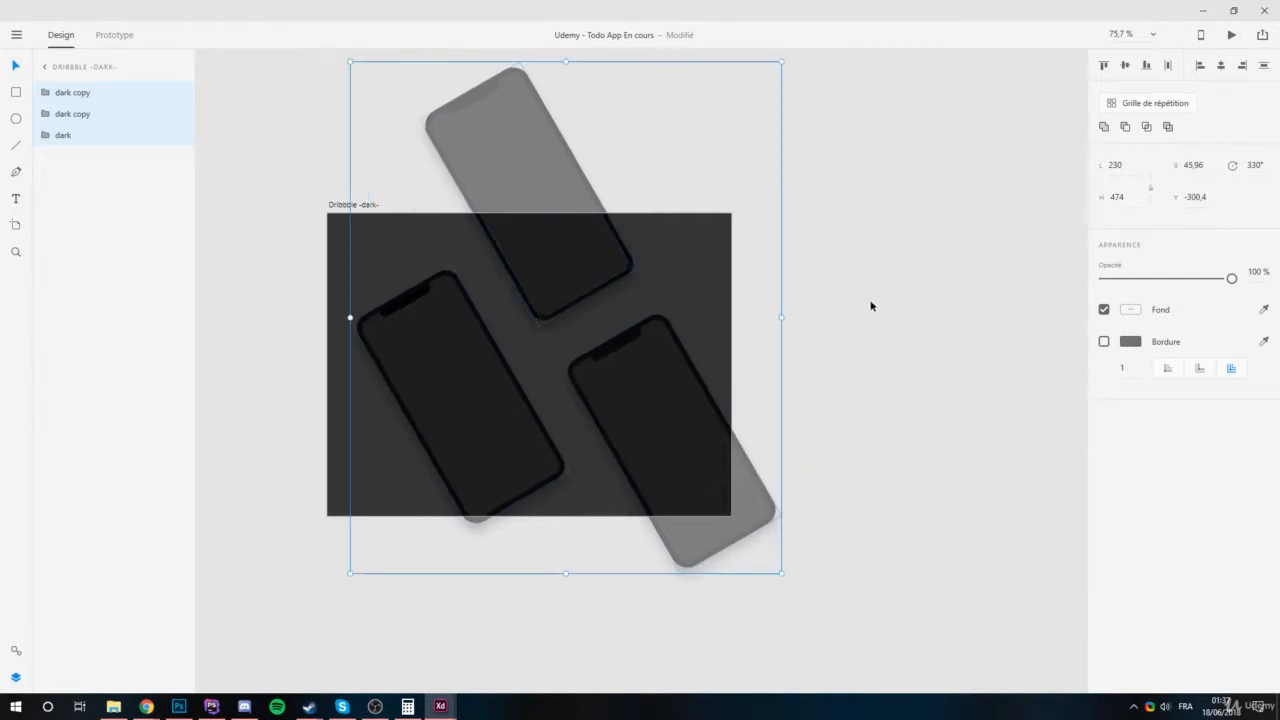
Move the left phone alone to X 27,96, Y 83,09 within the Dribbble -dark- artboard.
left_click(871, 304)
scroll(568, 401, "up", 2)
left_click_drag(483, 434, 451, 420)
scroll(434, 271, "up", 1)
scroll(539, 382, "down", 1)
left_click(554, 583)
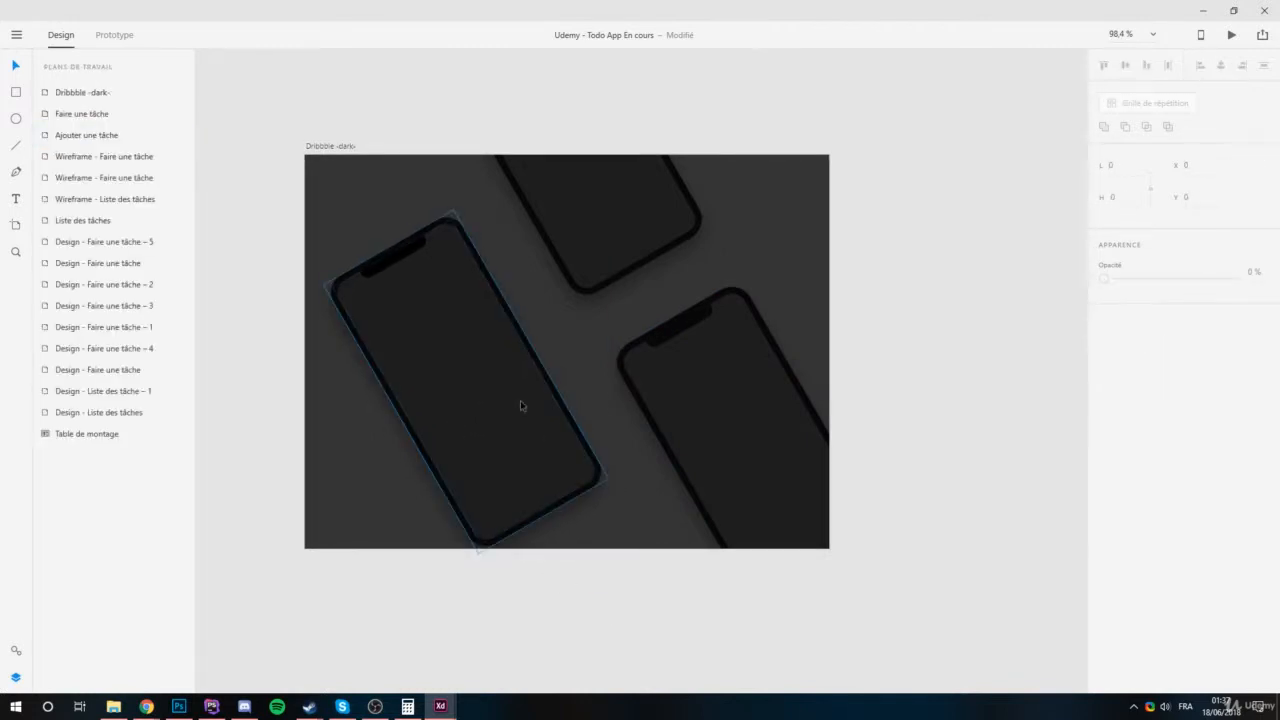
Turn off the drop shadow on the base layers of the left phone and the upper phone.
left_click(426, 466)
left_click(44, 134)
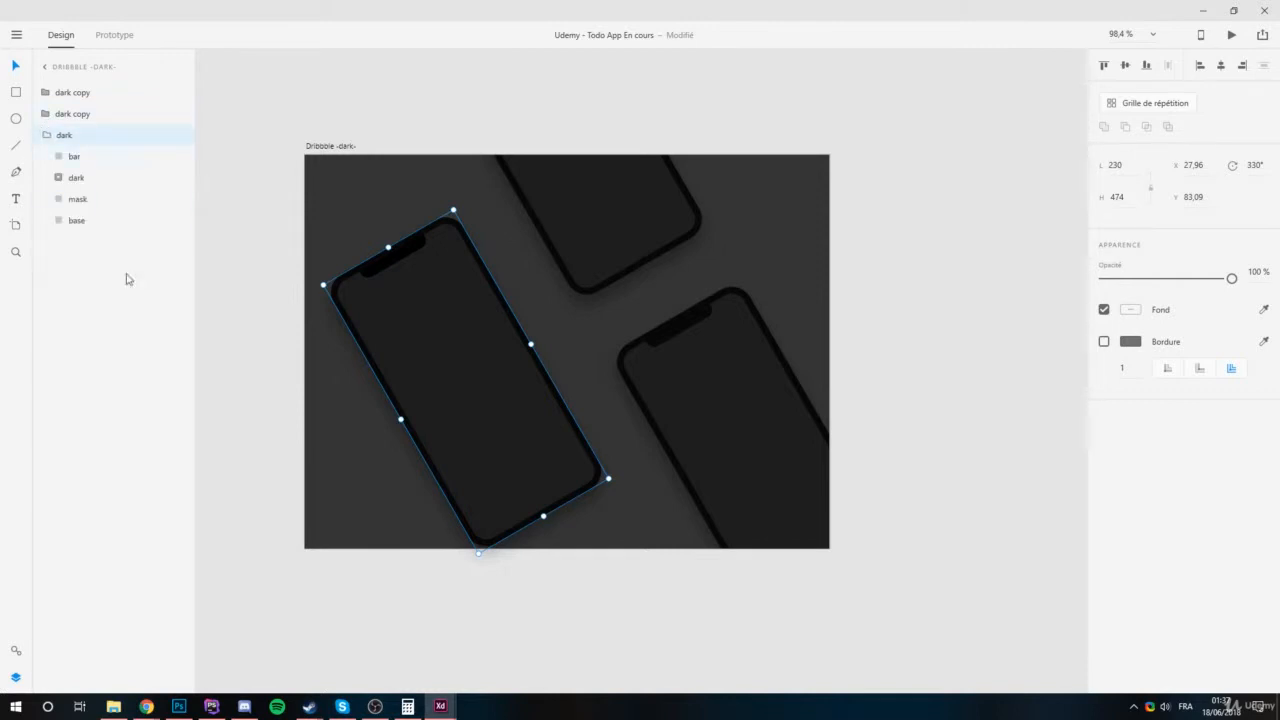
left_click(62, 220)
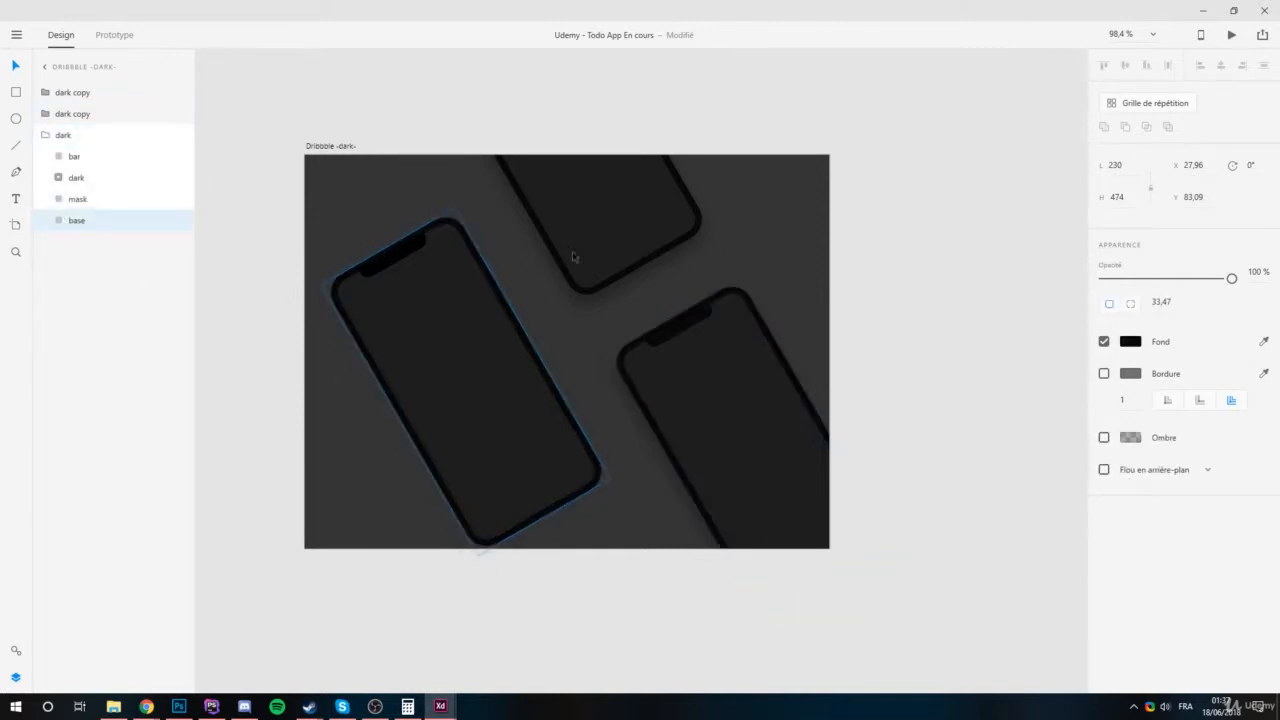
left_click(570, 282)
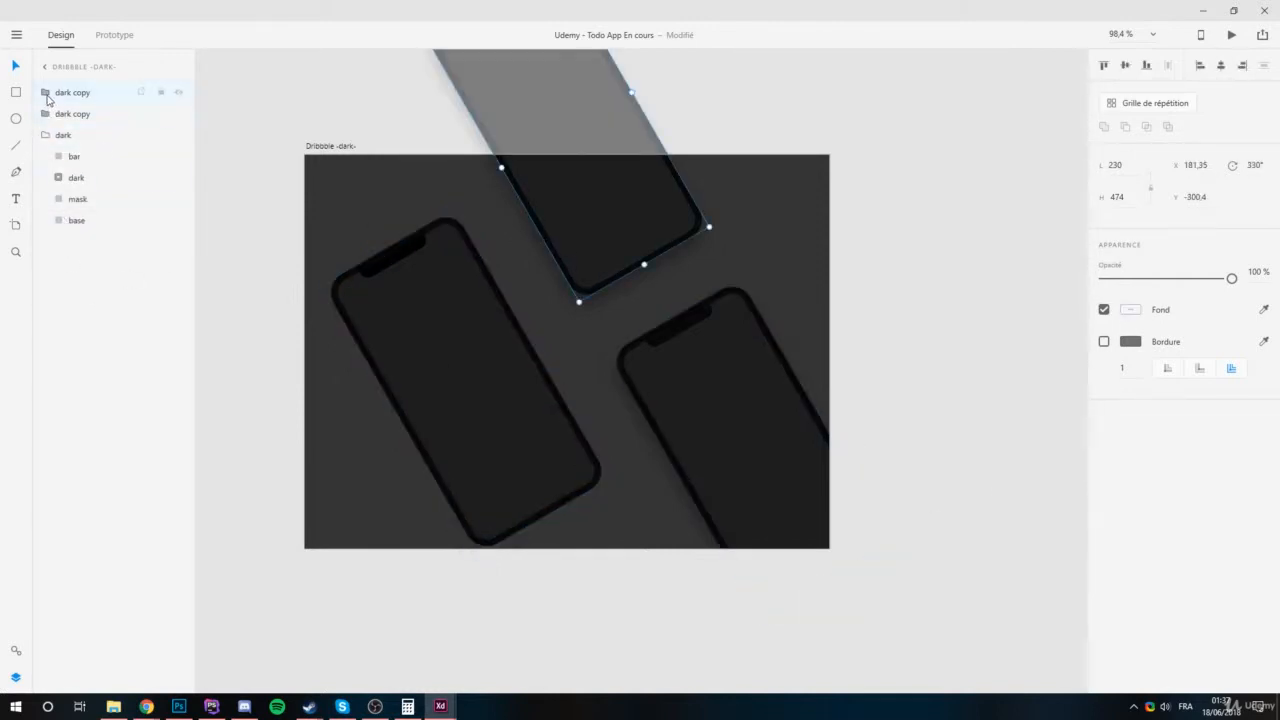
left_click(45, 92)
left_click(69, 180)
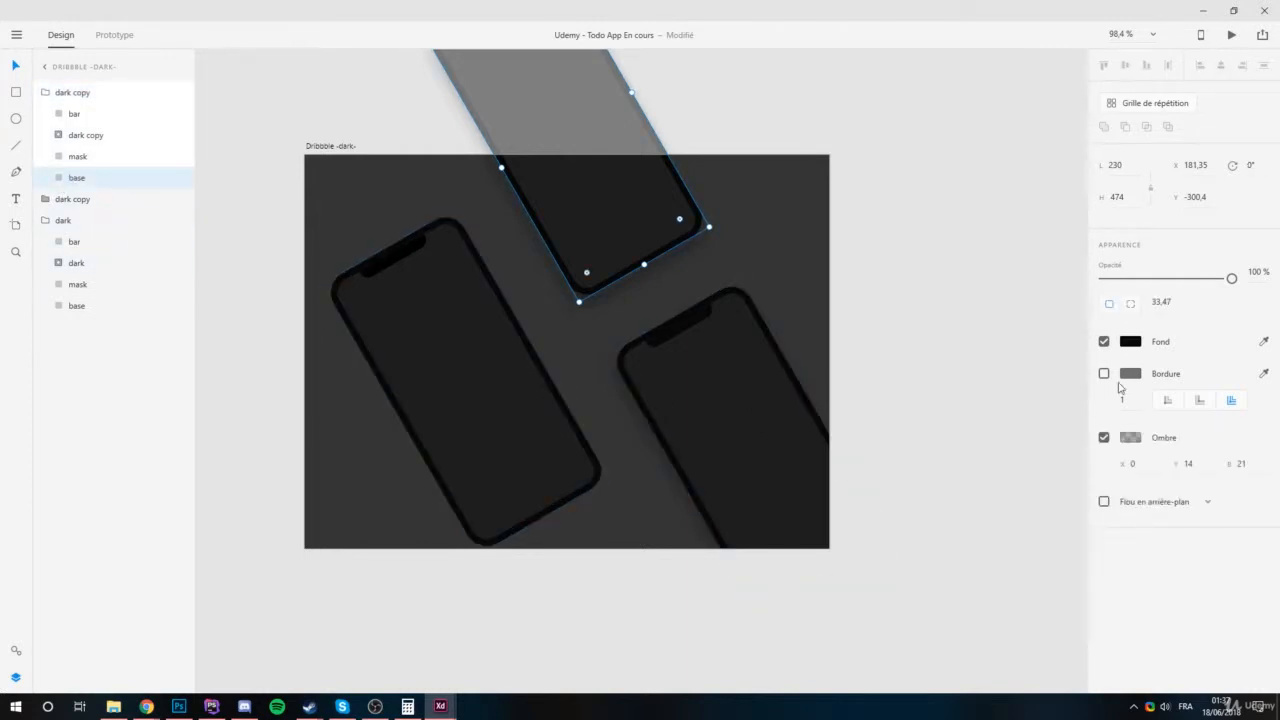
Turn off the drop shadow on the base layer of the lower-right phone.
left_click(640, 407)
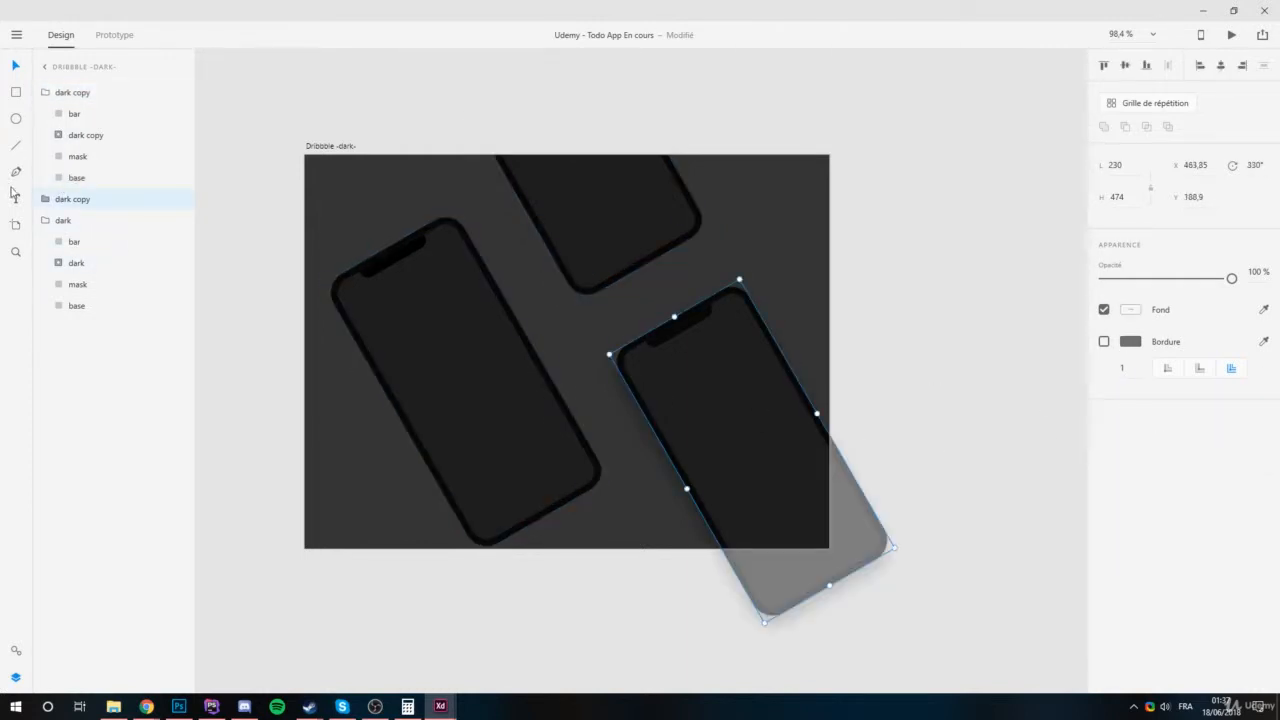
left_click(47, 201)
left_click(98, 290)
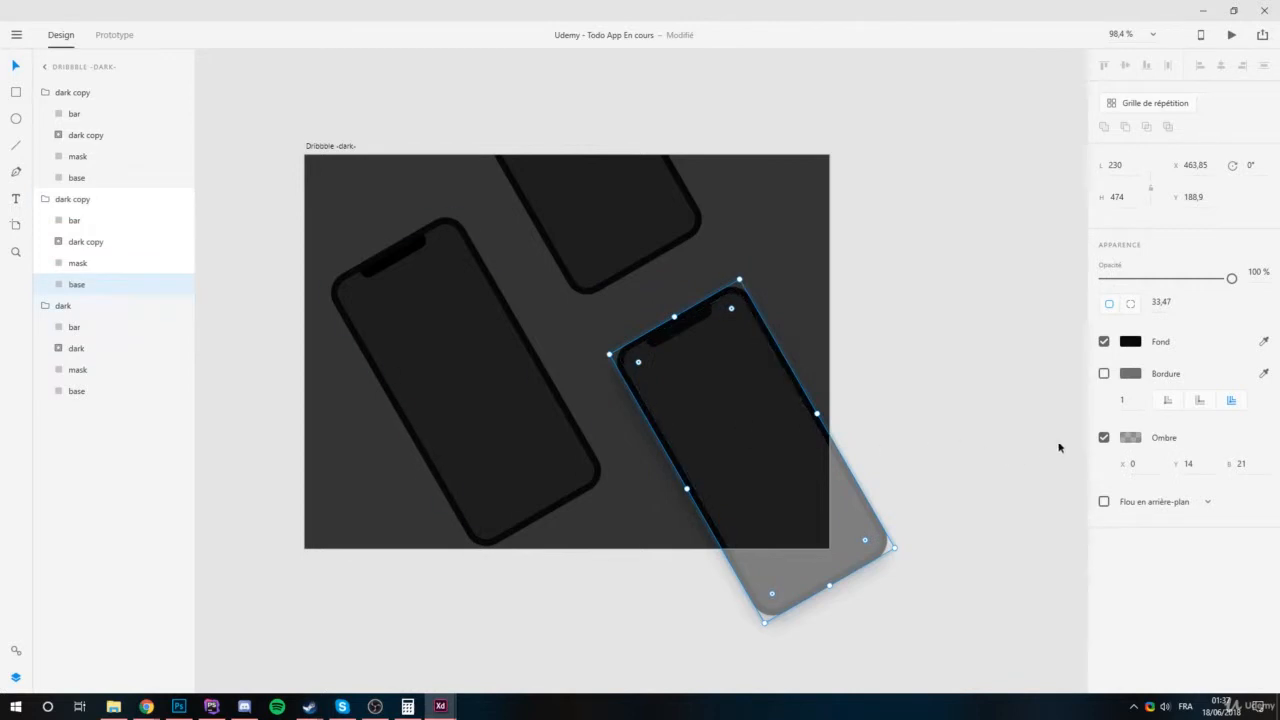
left_click(1126, 438)
left_click(1147, 490)
Move the left phone up to X 27,96, Y 74,09 so it fits inside the artboard.
left_click(894, 297)
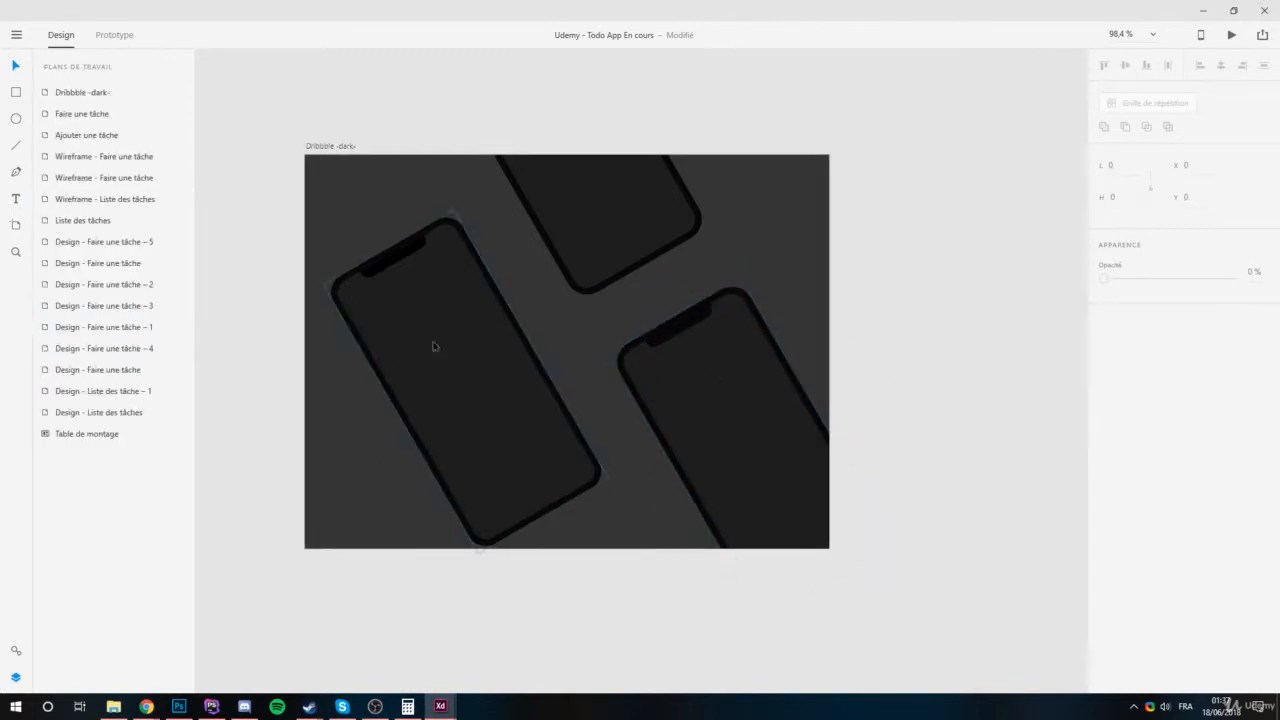
left_click(451, 434)
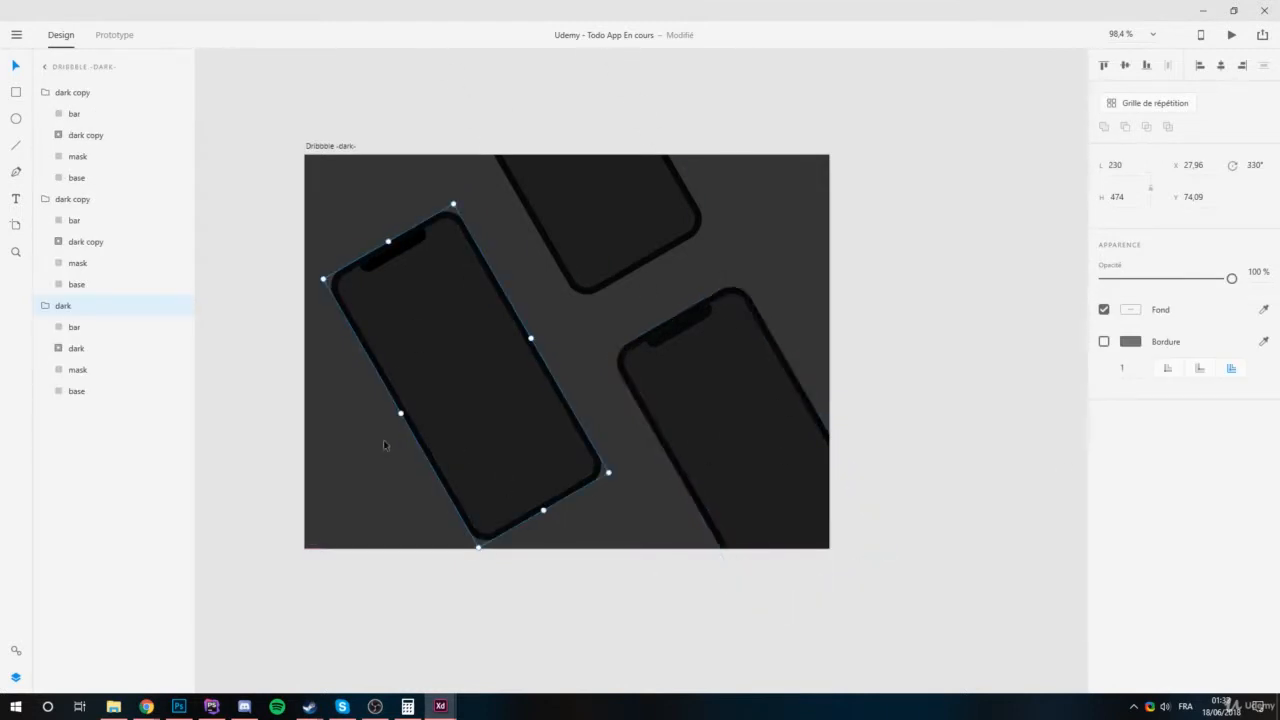
Switch to File Explorer's rendu folder and fill the left phone's mask with the Design - Liste des tâches image.
left_click(113, 706)
left_click_drag(871, 180, 926, 132)
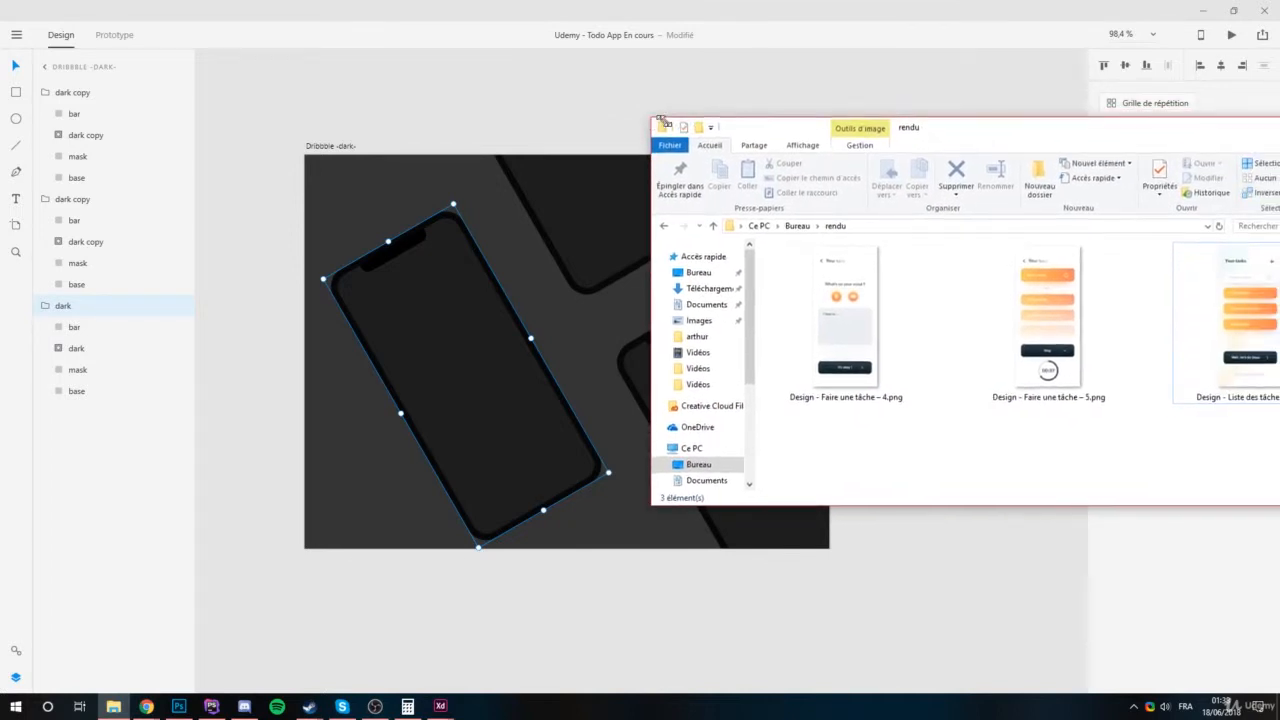
left_click_drag(661, 127, 840, 76)
left_click_drag(1135, 86, 1089, 66)
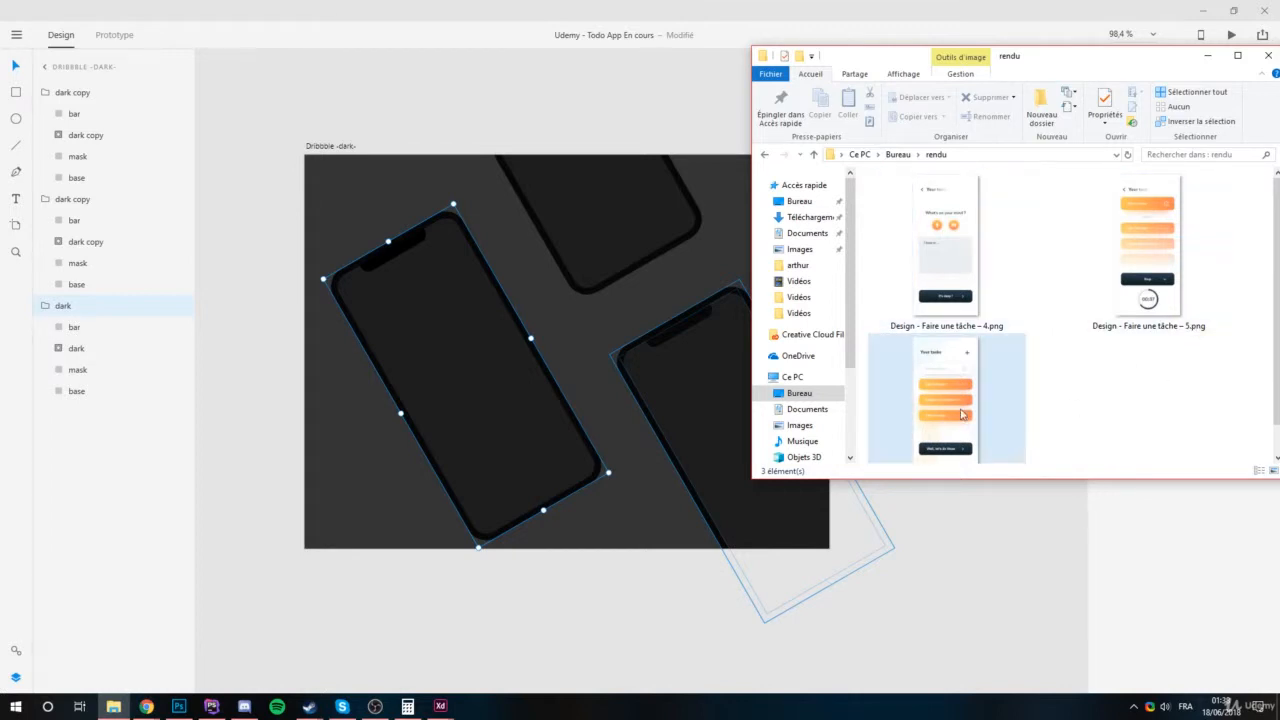
left_click_drag(961, 414, 472, 373)
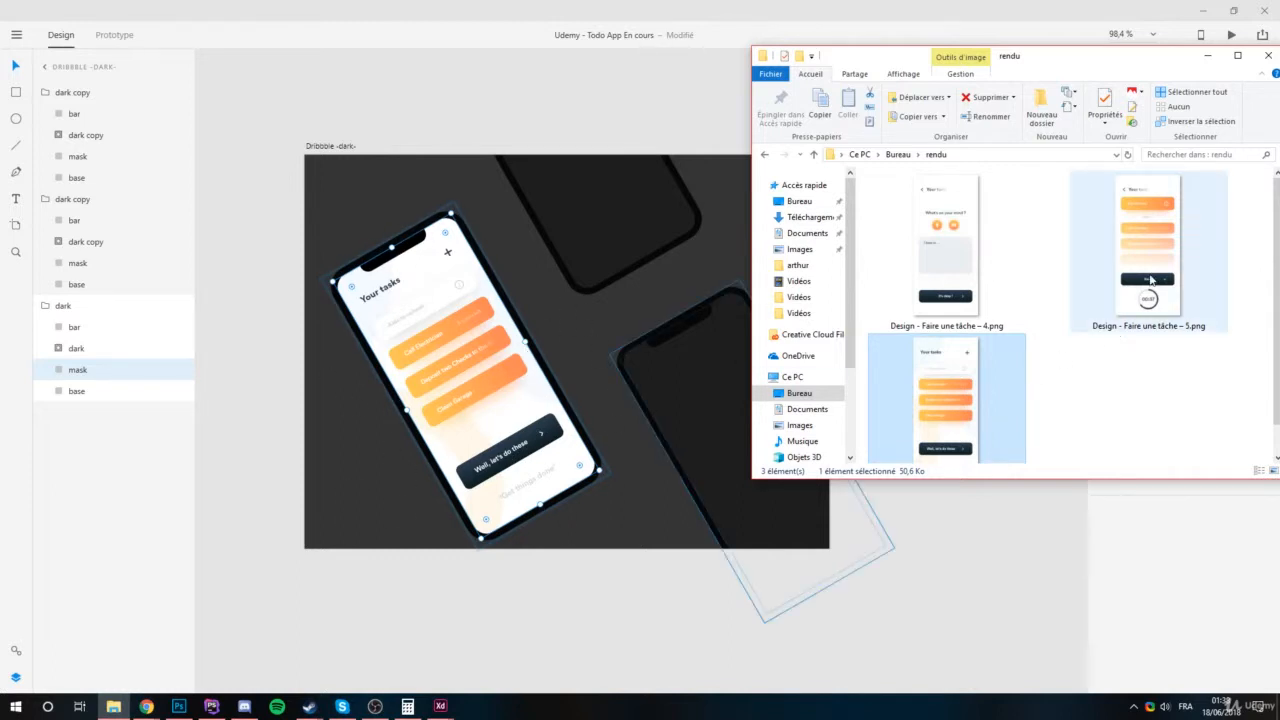
Fill the upper phone's mask with Design - Faire une tâche – 5.png and the lower-right phone's with Design - Faire une tâche – 4.png.
left_click(1163, 240)
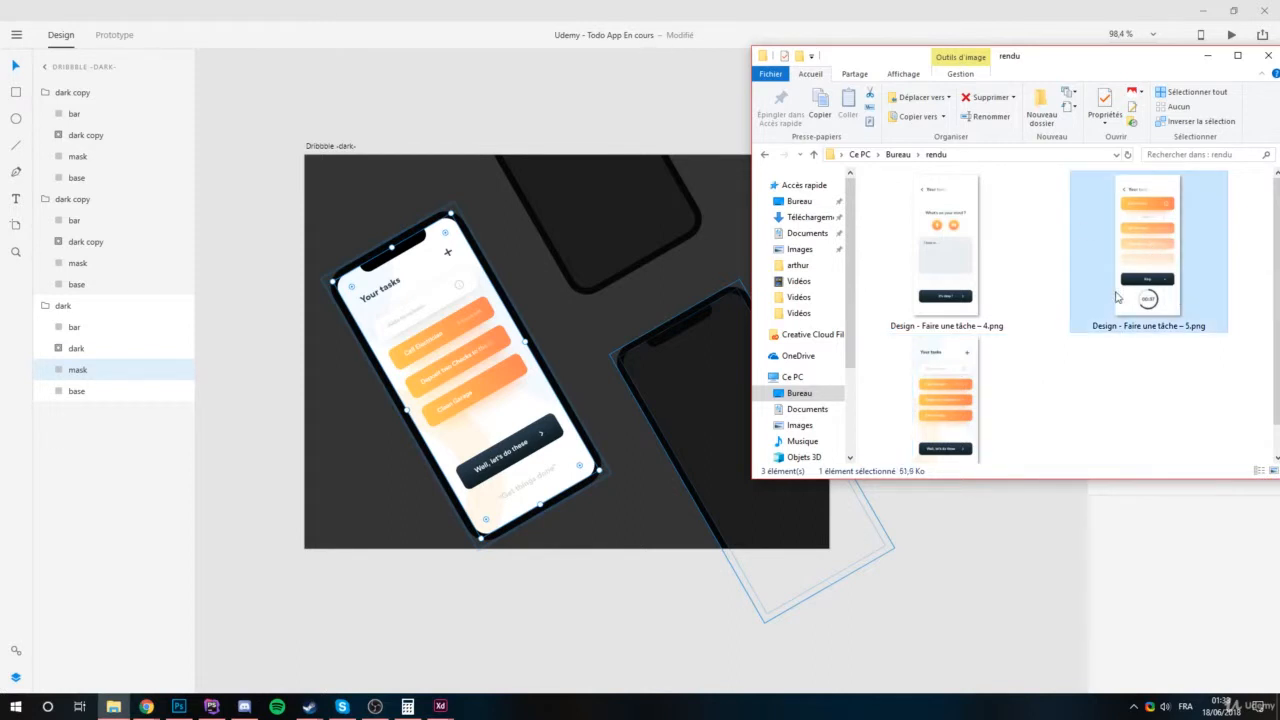
left_click_drag(1134, 333, 655, 252)
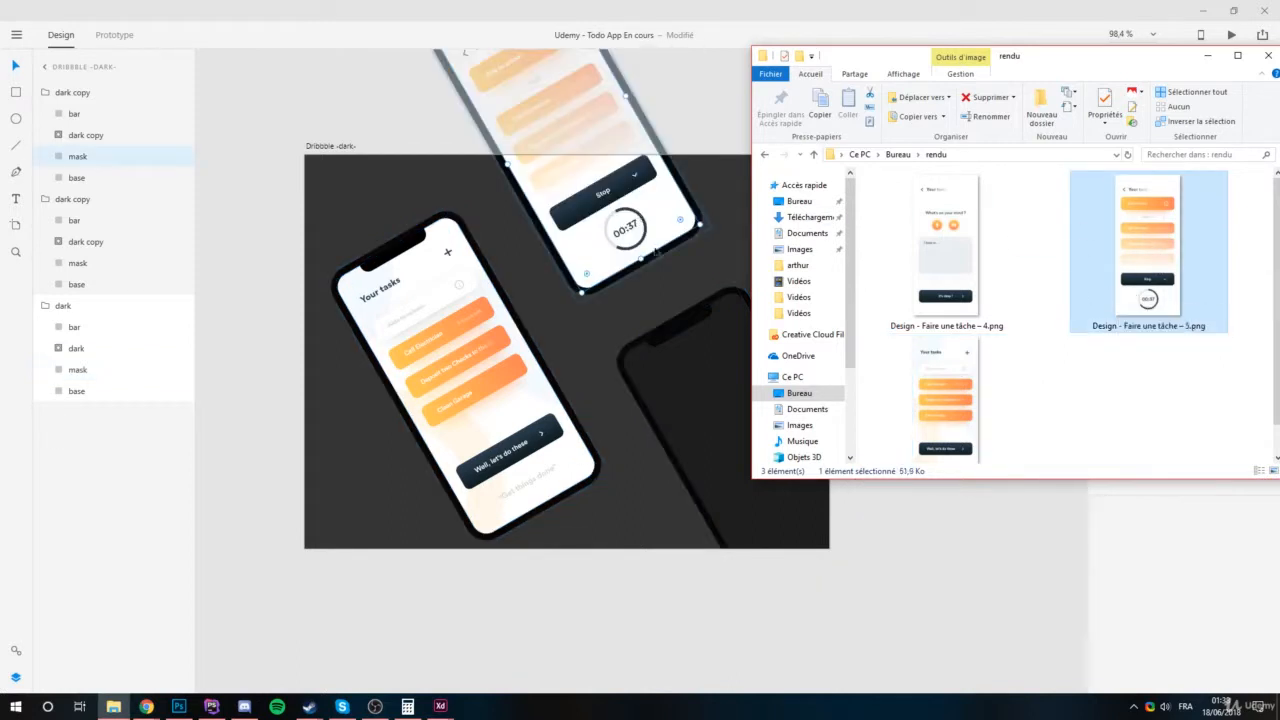
left_click_drag(945, 247, 705, 415)
left_click(743, 594)
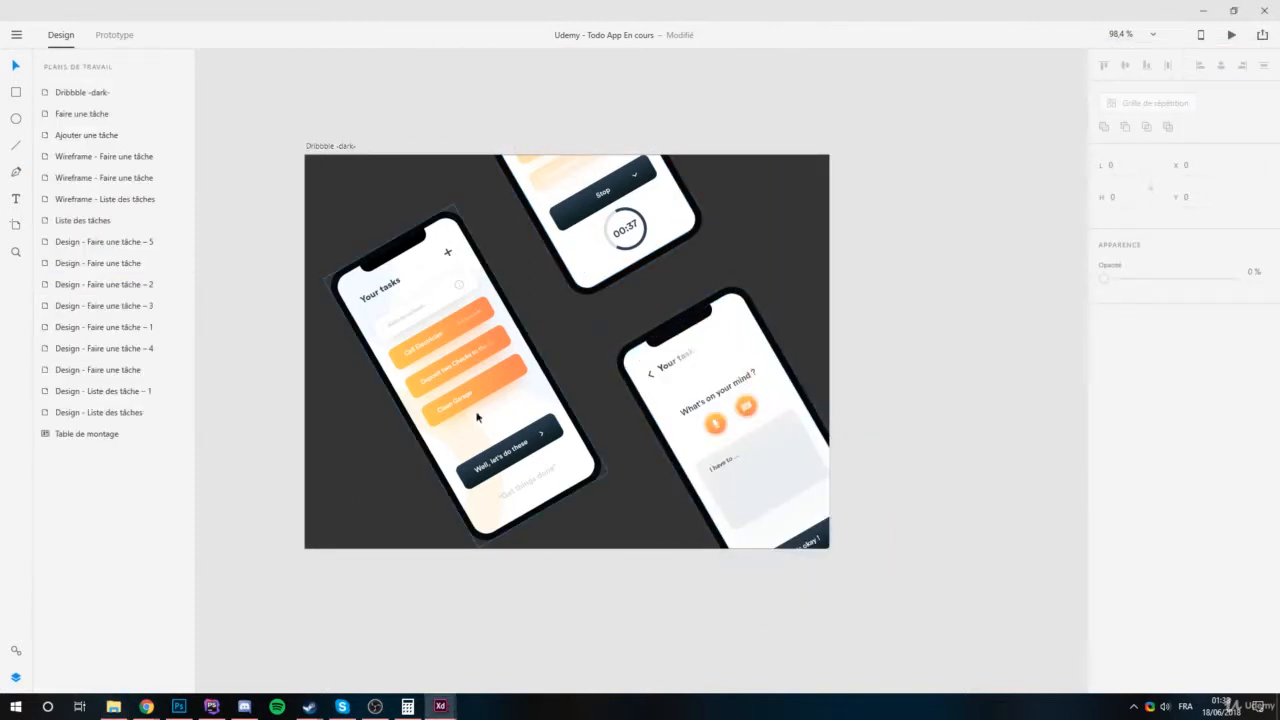
Adjust the left phone's position slightly and move the other two phones together to X 164,35, Y -311,4.
scroll(400, 408, "up", 2)
left_click(528, 423)
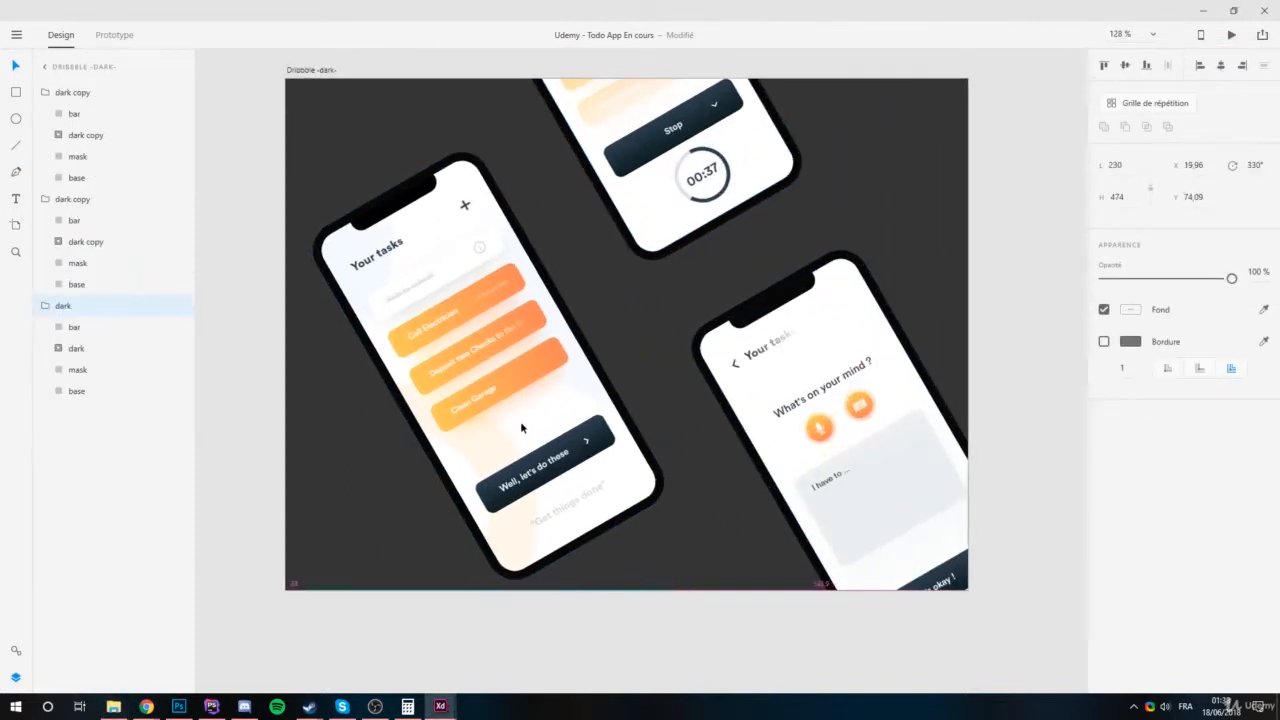
left_click(708, 215)
left_click(794, 363, "shift")
left_click_drag(863, 387, 849, 379)
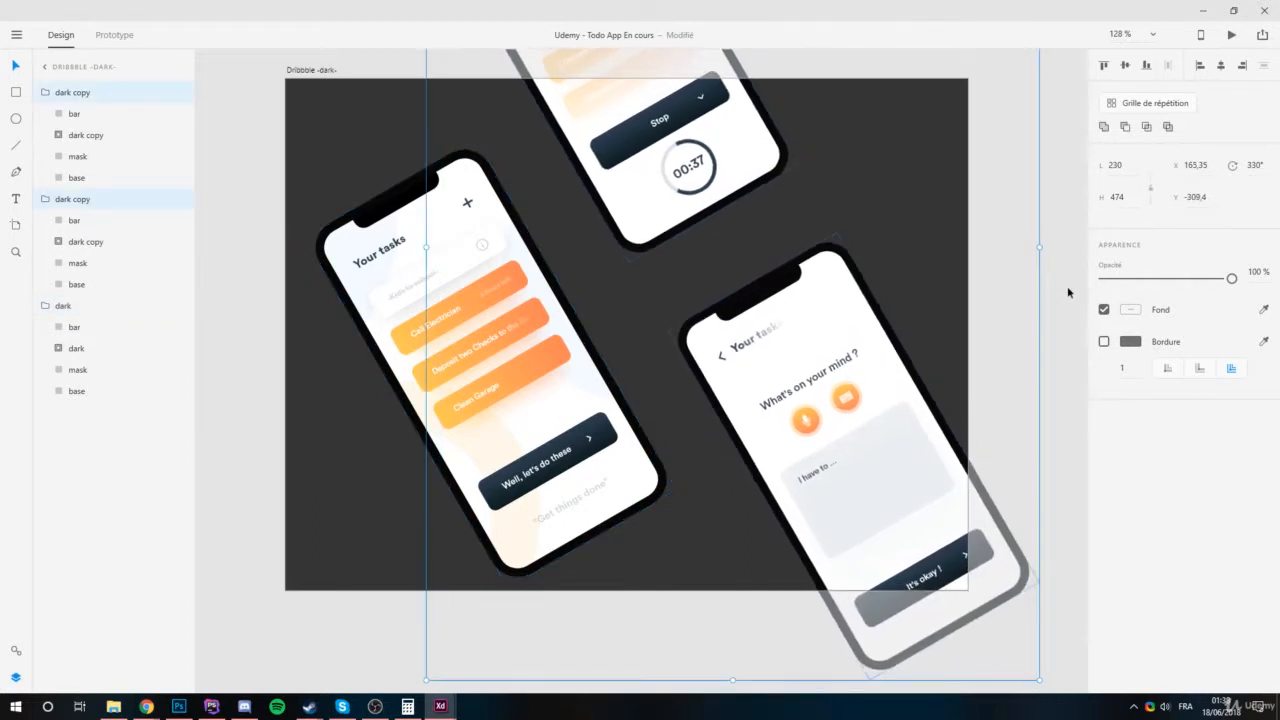
key("Right")
key("Right")
key("Up")
key("Up")
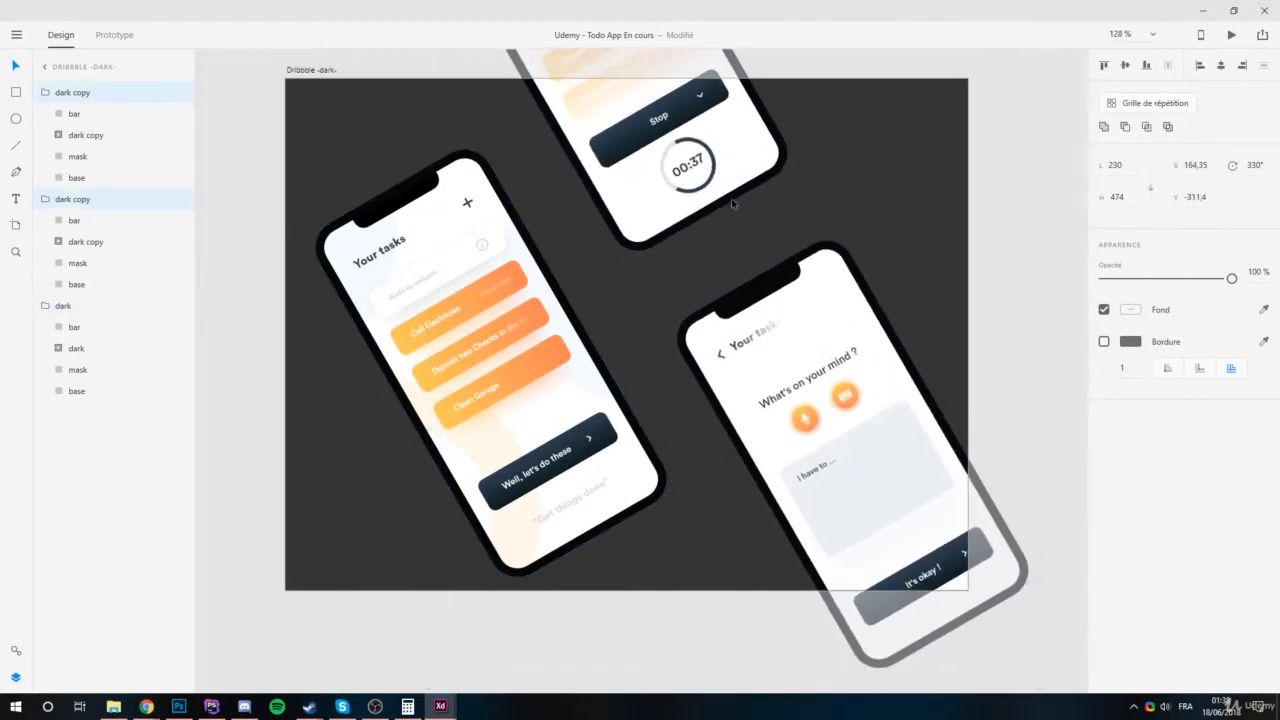
left_click(968, 215)
Try the #2E4052 colour and the #2E4052 – #0D1E20 gradient assets as the Dribbble -dark- artboard's background fill.
scroll(409, 464, "down", 3)
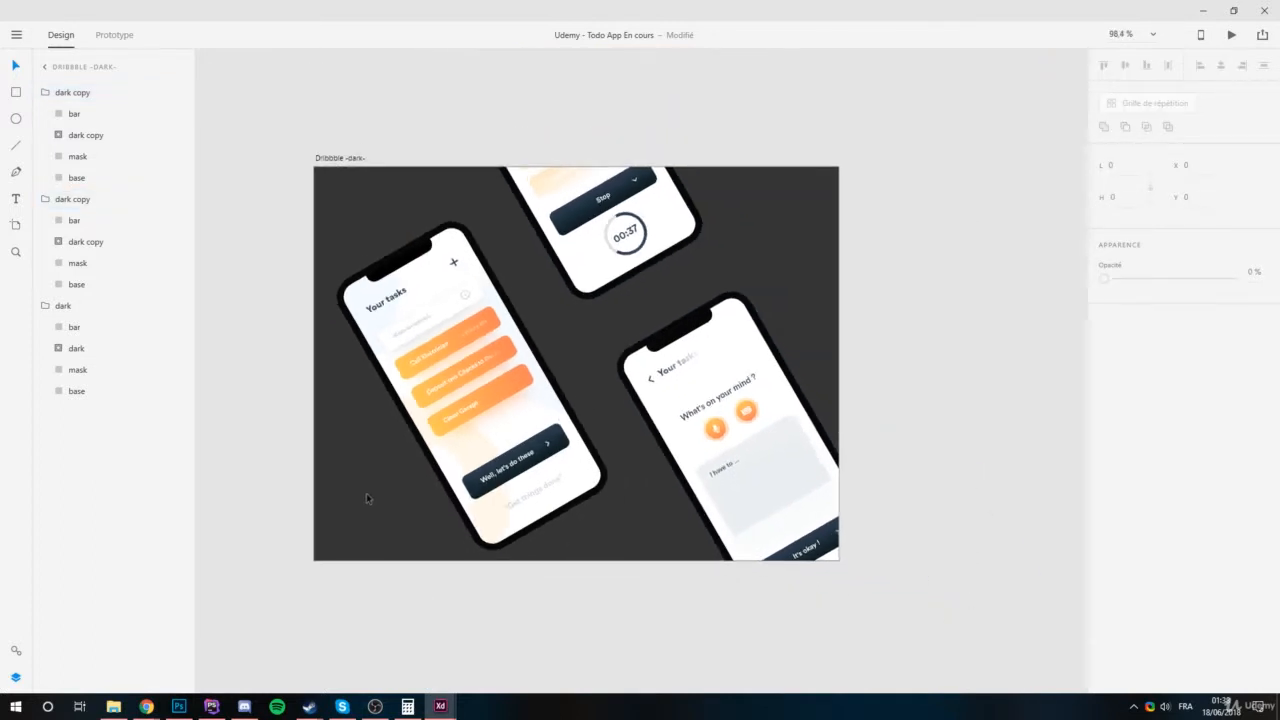
left_click(339, 503)
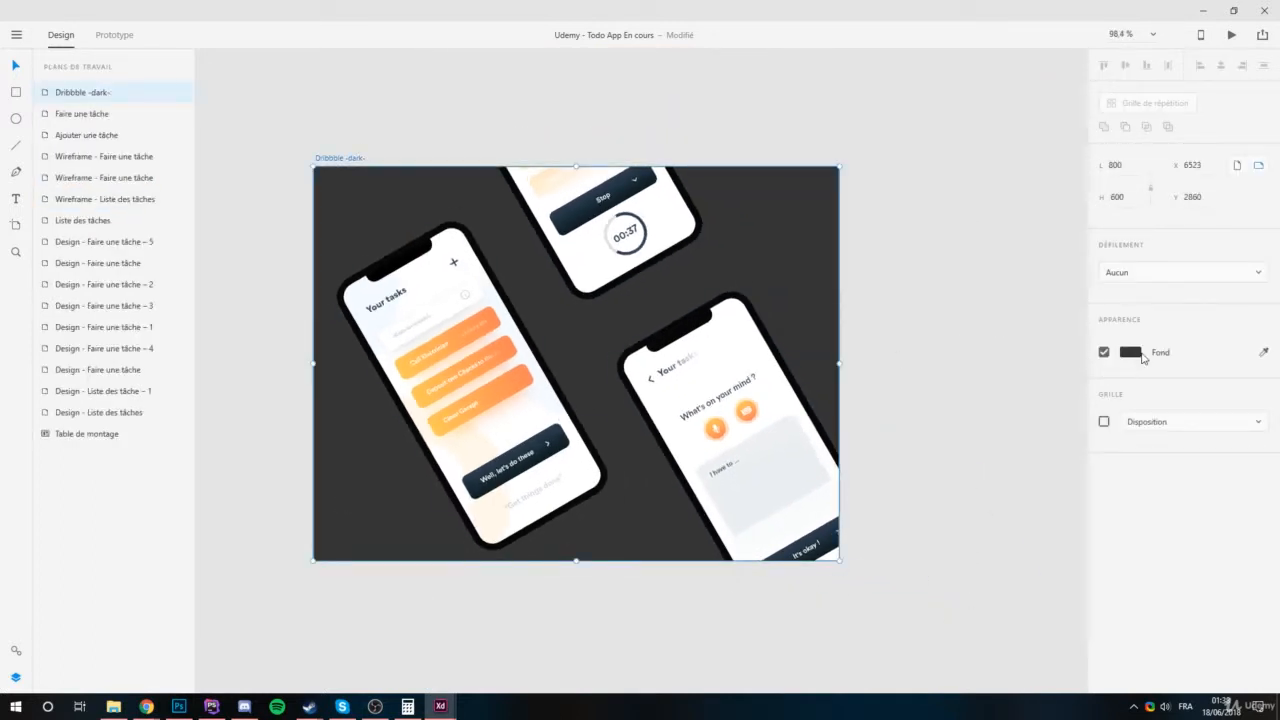
left_click(17, 650)
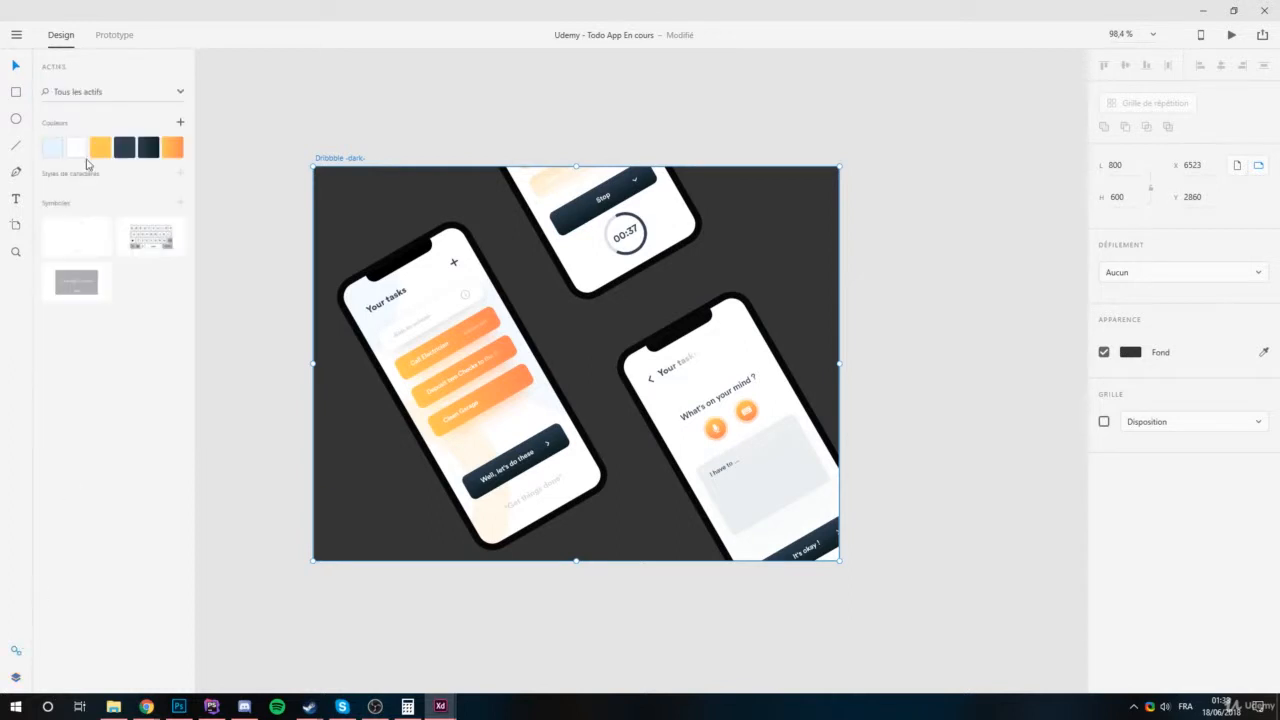
left_click(125, 150)
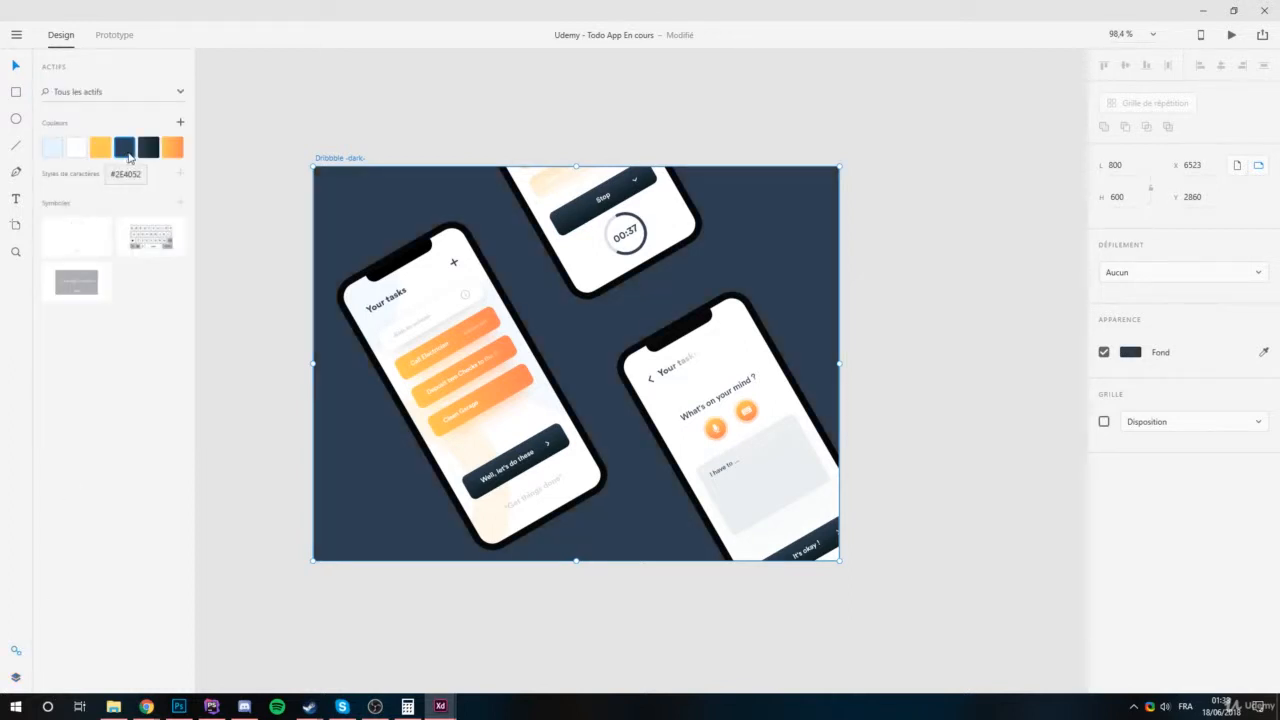
left_click(148, 150)
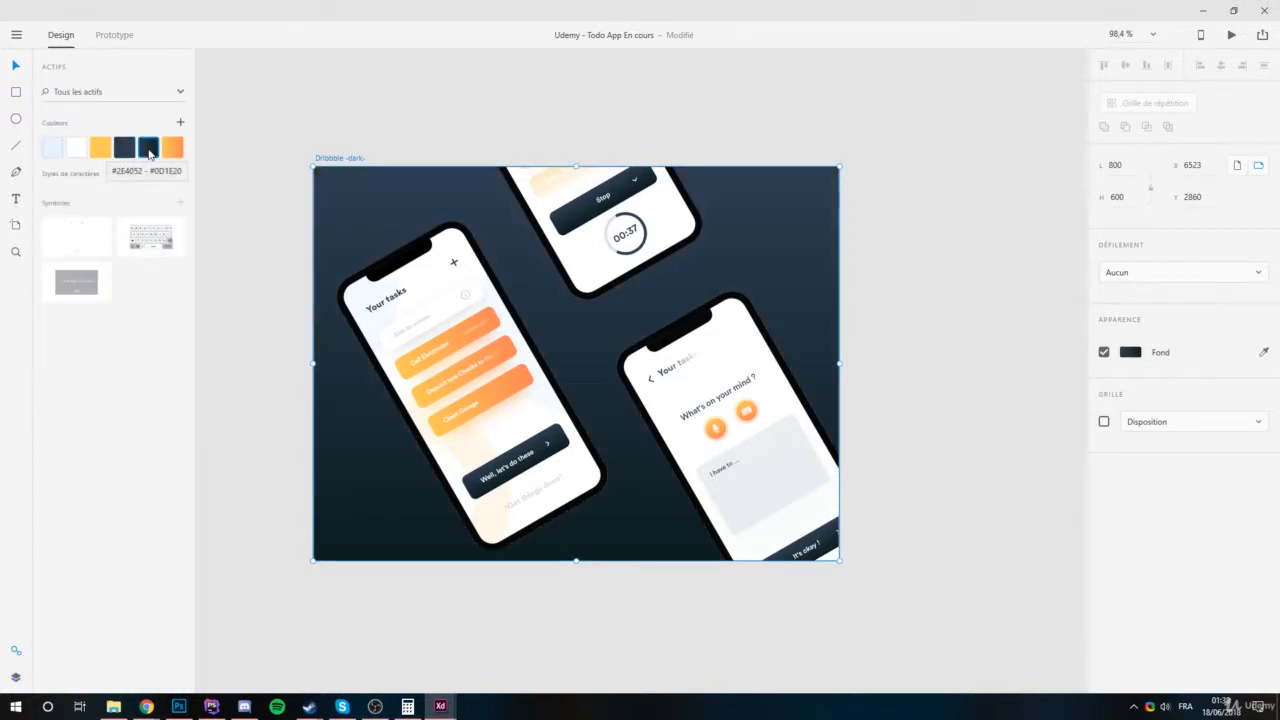
left_click(124, 150)
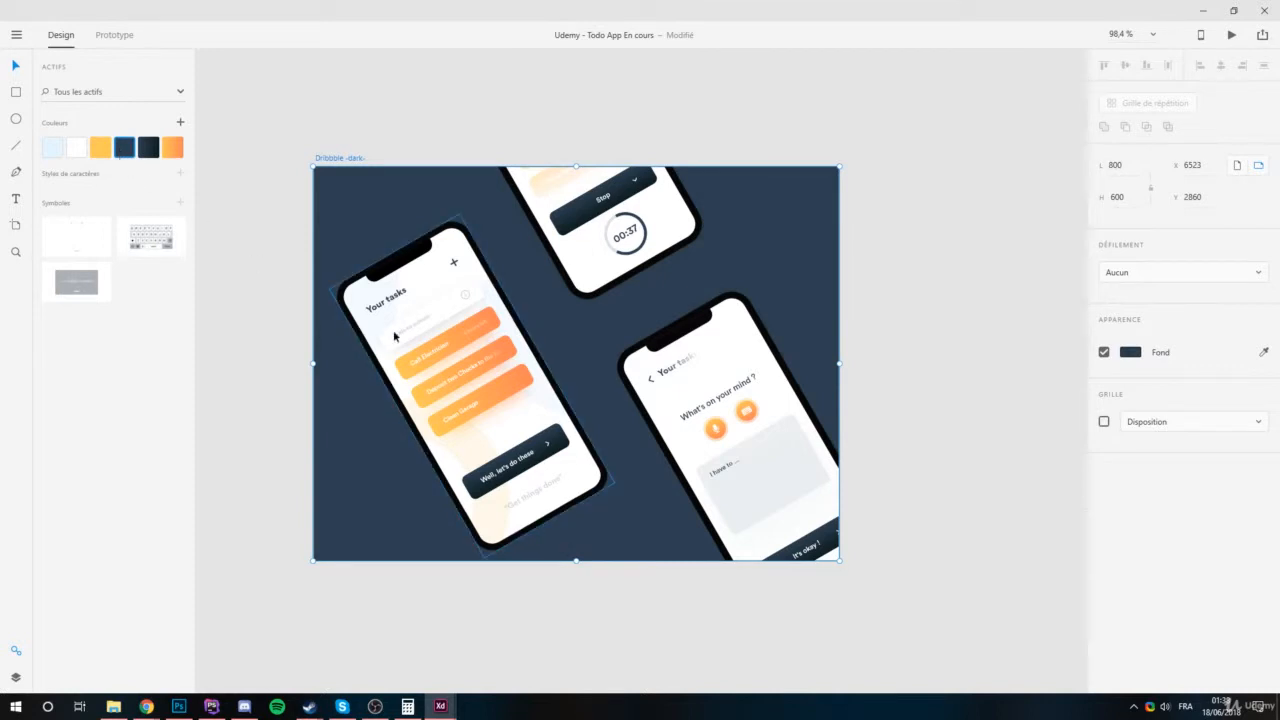
Try the dark tone sampled from the "Well, let's do these" button as the artboard's background fill.
scroll(428, 450, "up", 3)
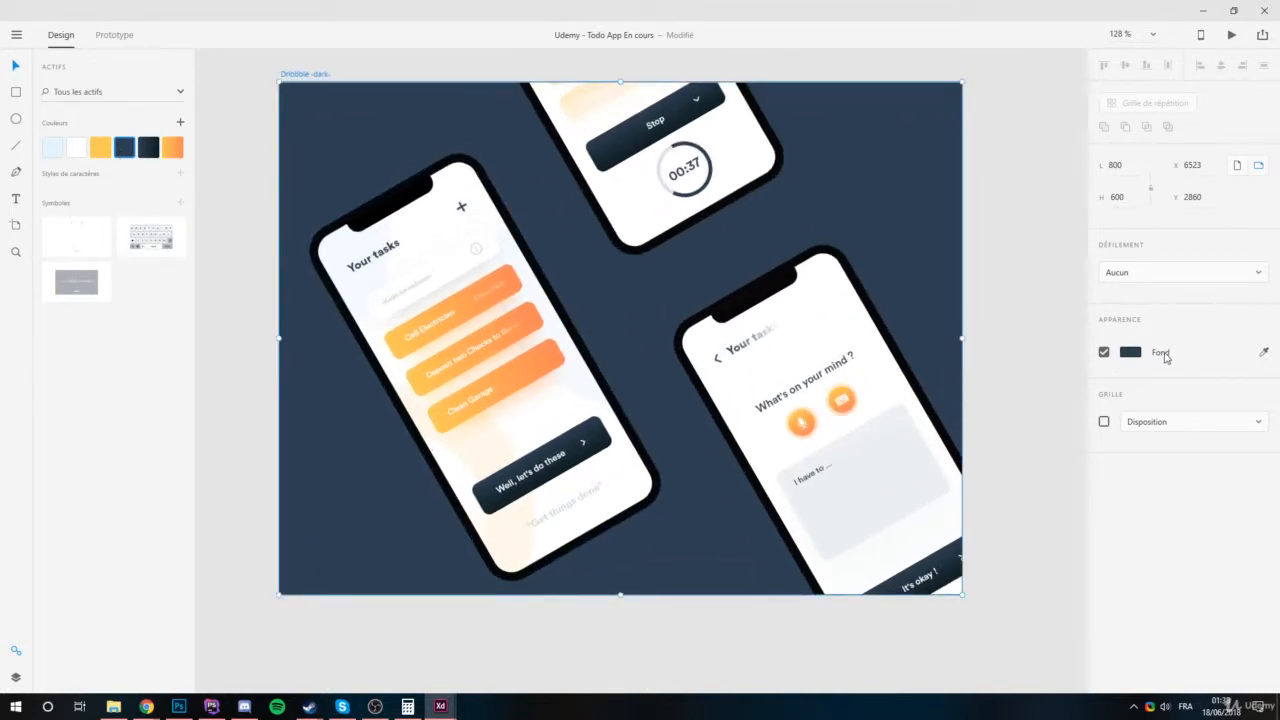
left_click(1263, 353)
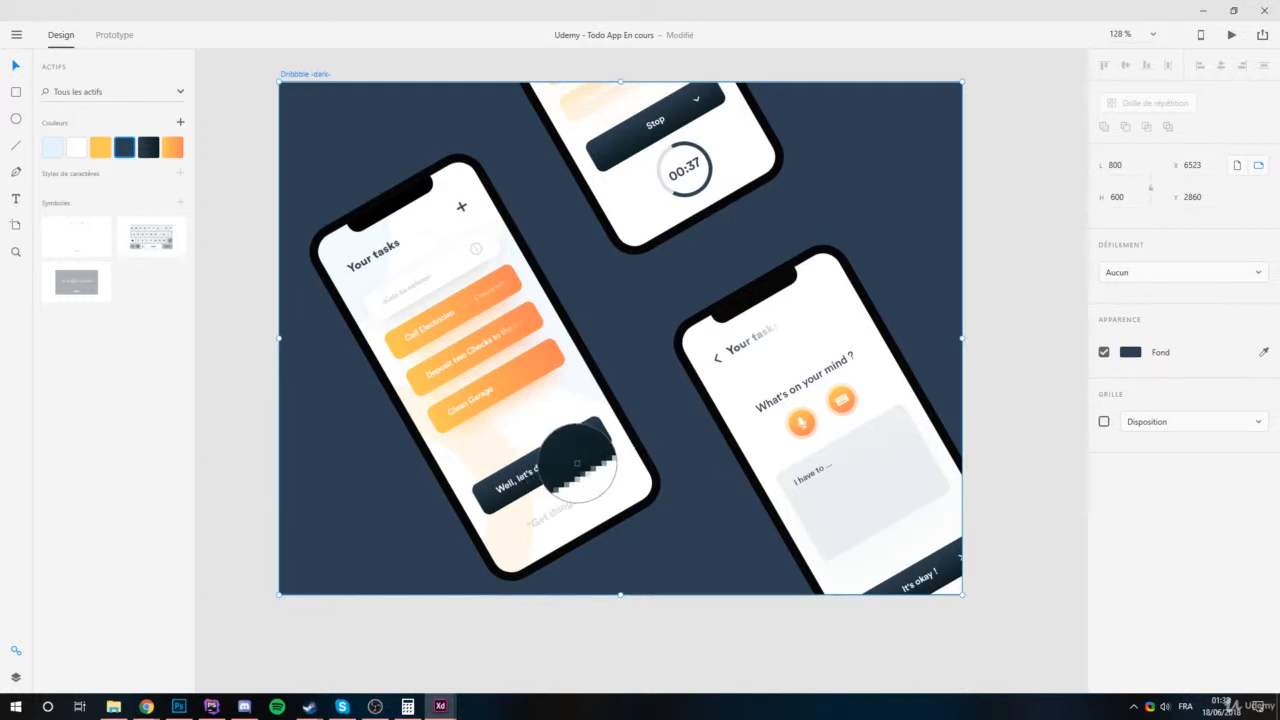
left_click(580, 468)
Set the Dribbble -dark- artboard's background fill to white.
left_click(1124, 356)
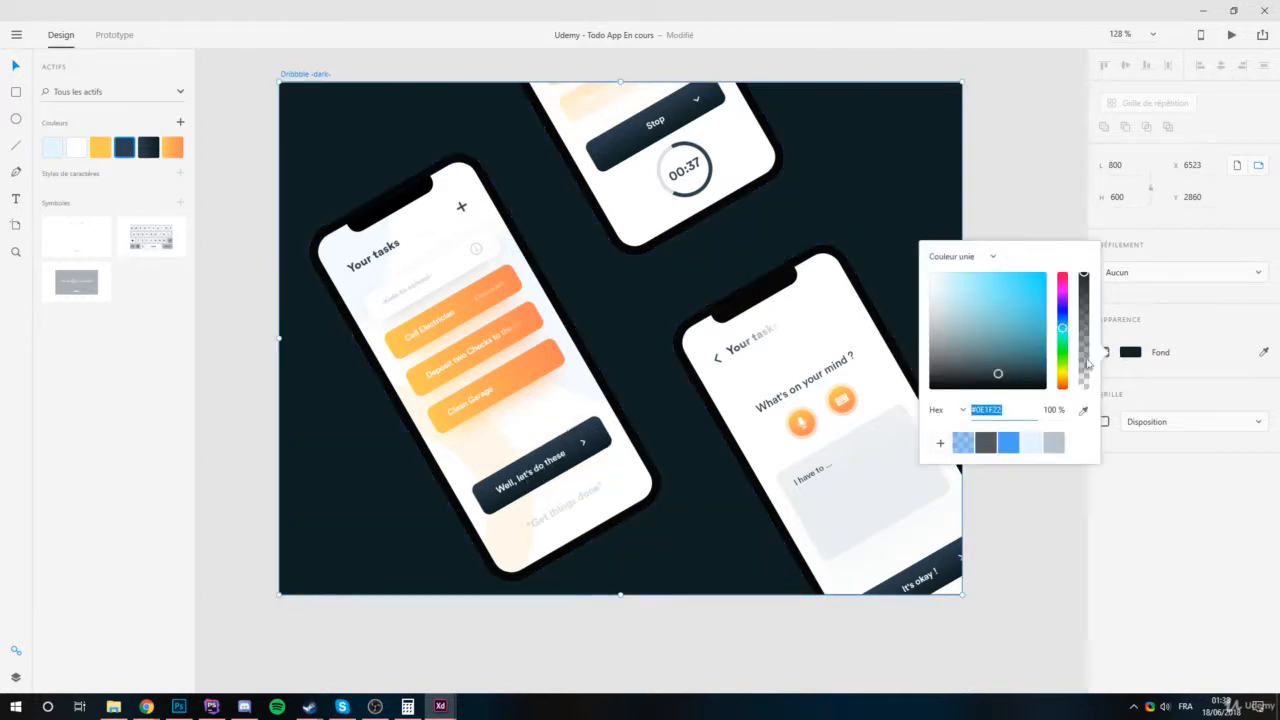
left_click_drag(970, 388, 915, 228)
left_click(903, 208)
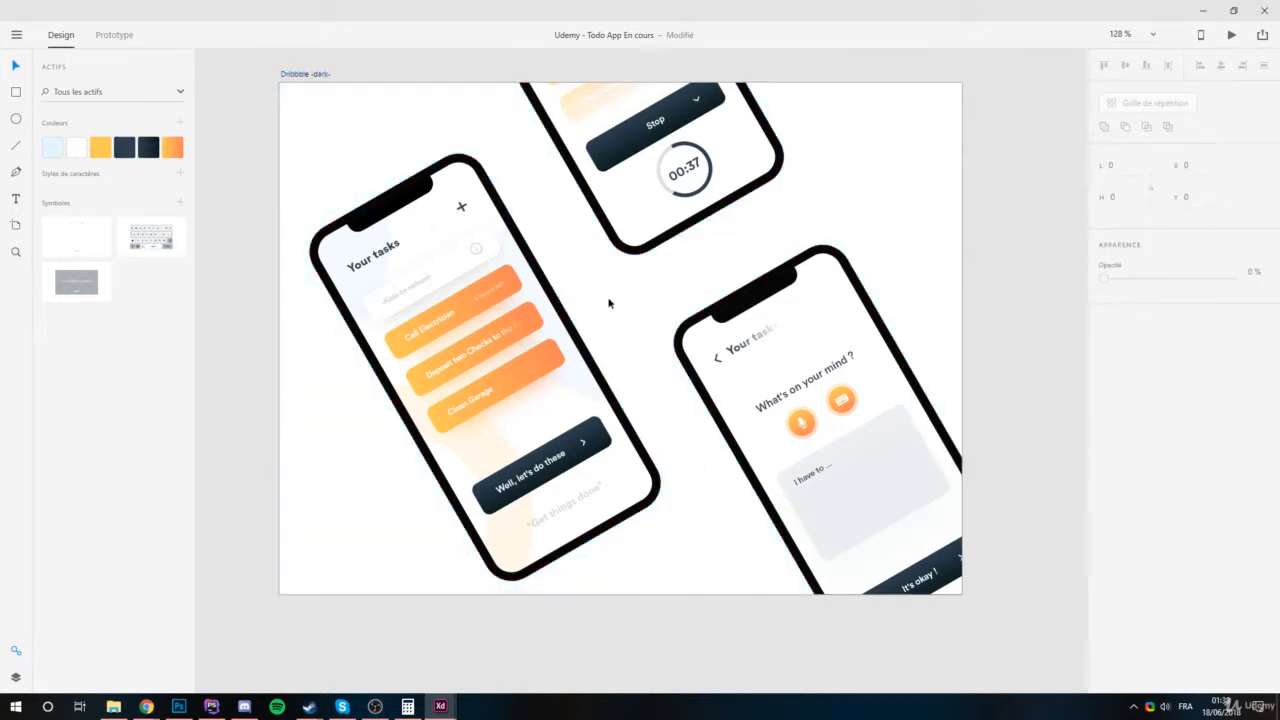
Examine the three-phone composition on the white background at closer and wider zoom levels.
scroll(609, 302, "down", 3)
scroll(534, 308, "up", 2)
left_click_drag(603, 268, 527, 303)
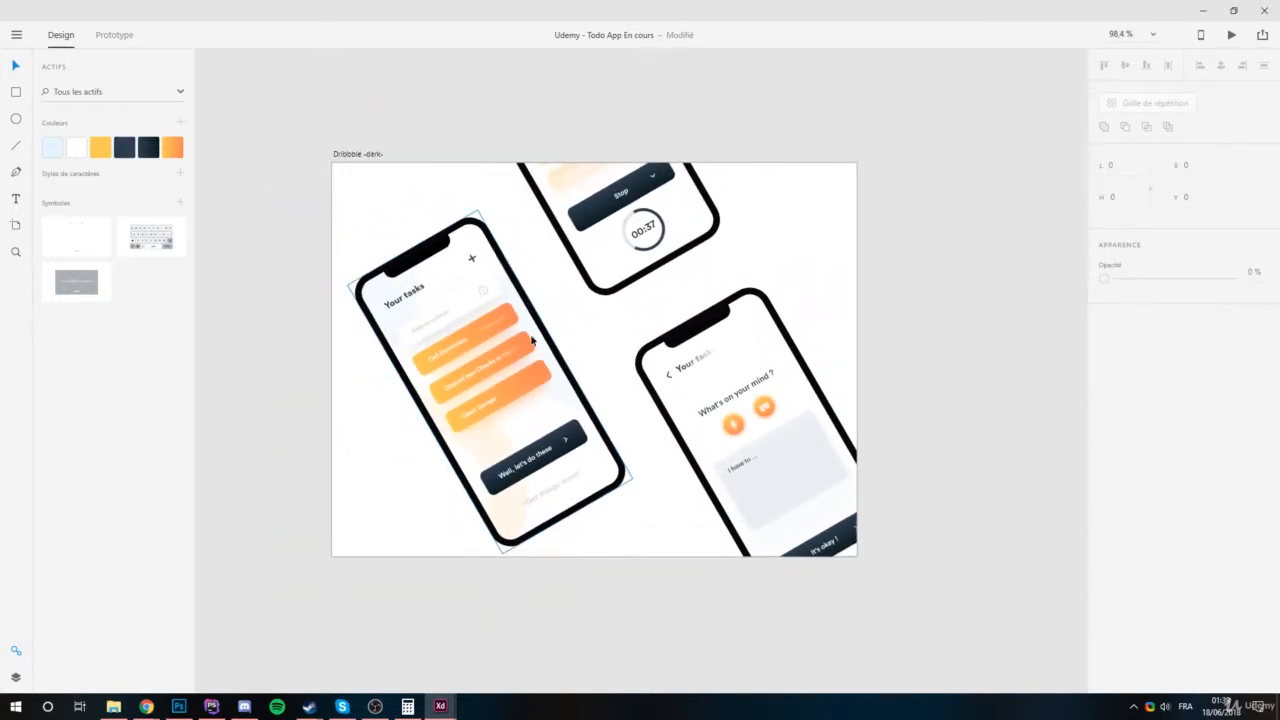
scroll(471, 369, "up", 3)
left_click_drag(638, 340, 628, 306)
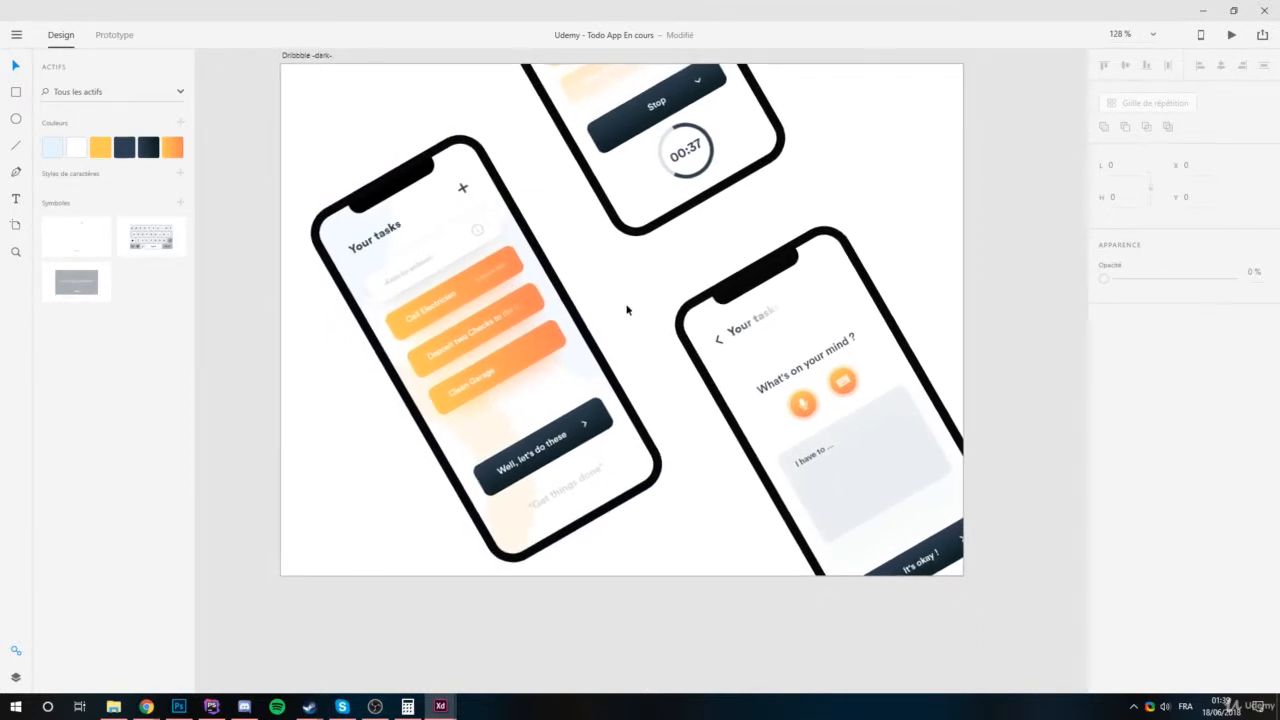
scroll(628, 308, "down", 3)
left_click_drag(517, 299, 541, 309)
left_click_drag(624, 353, 608, 374)
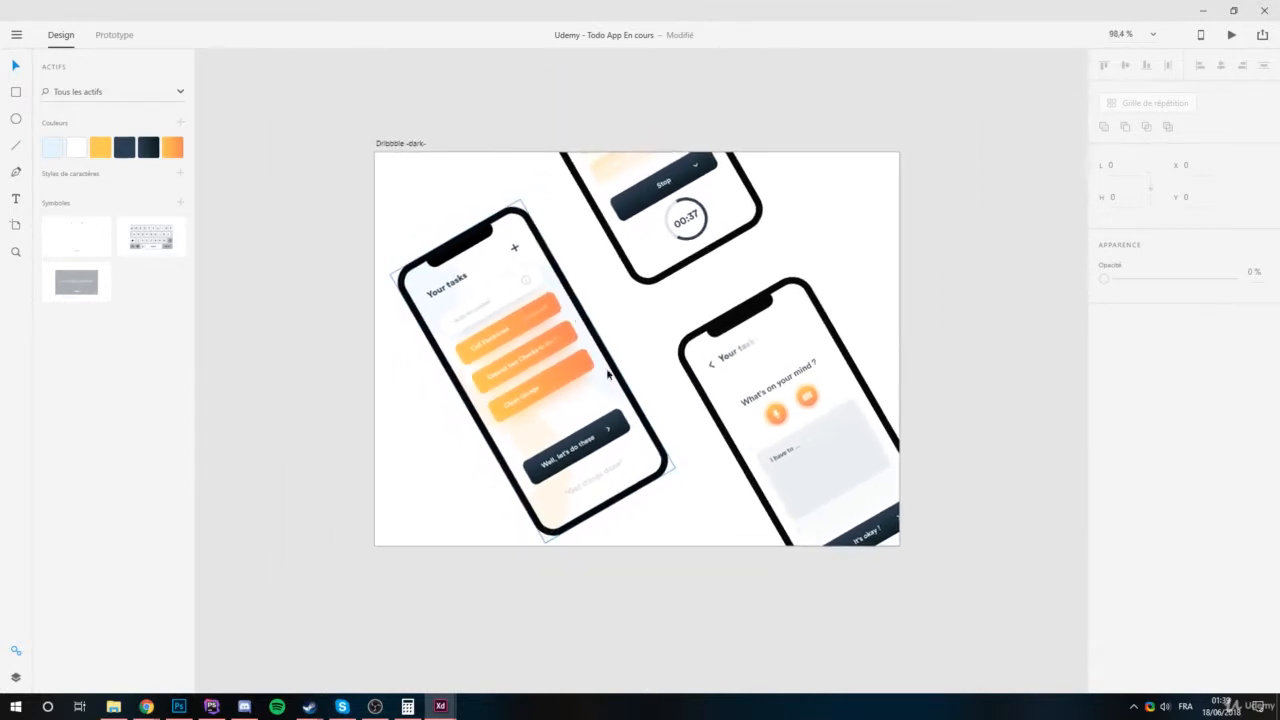
Try a dark colour sampled from the "Well, let's do these" button as the Dribbble -dark- artboard's solid background fill.
scroll(638, 386, "up", 3)
left_click_drag(695, 286, 689, 321)
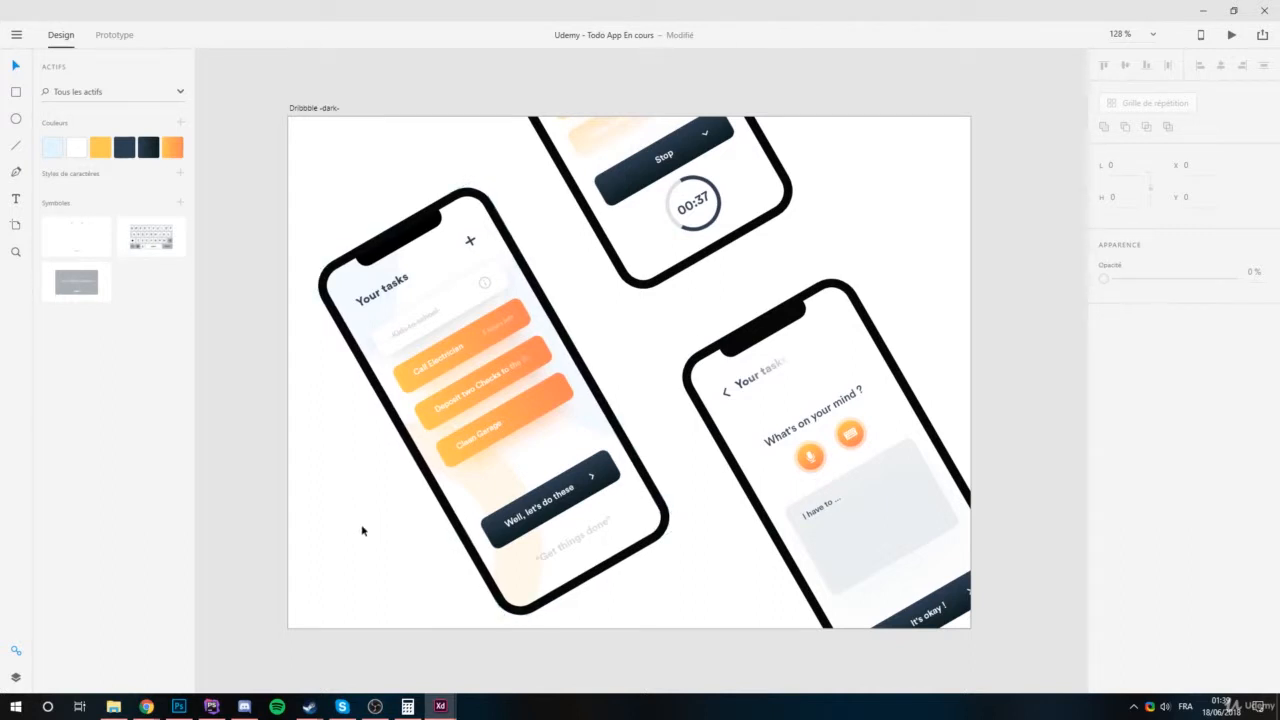
left_click(314, 106)
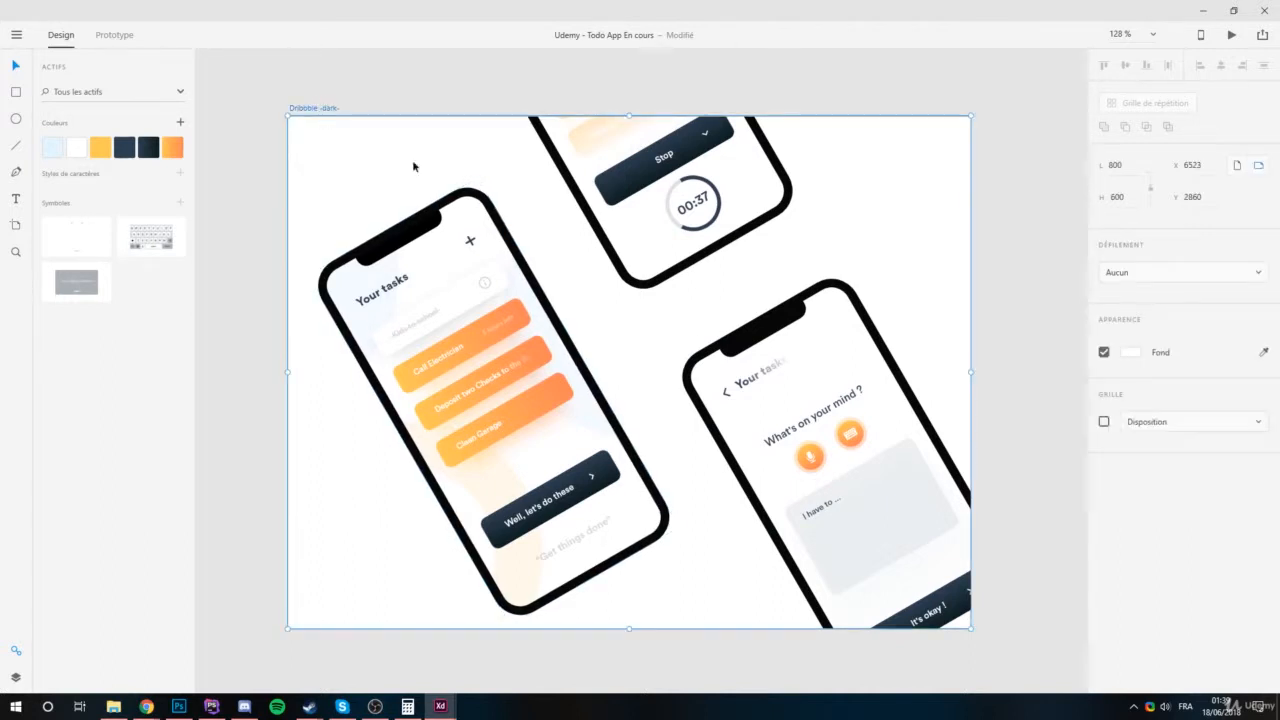
left_click(1128, 354)
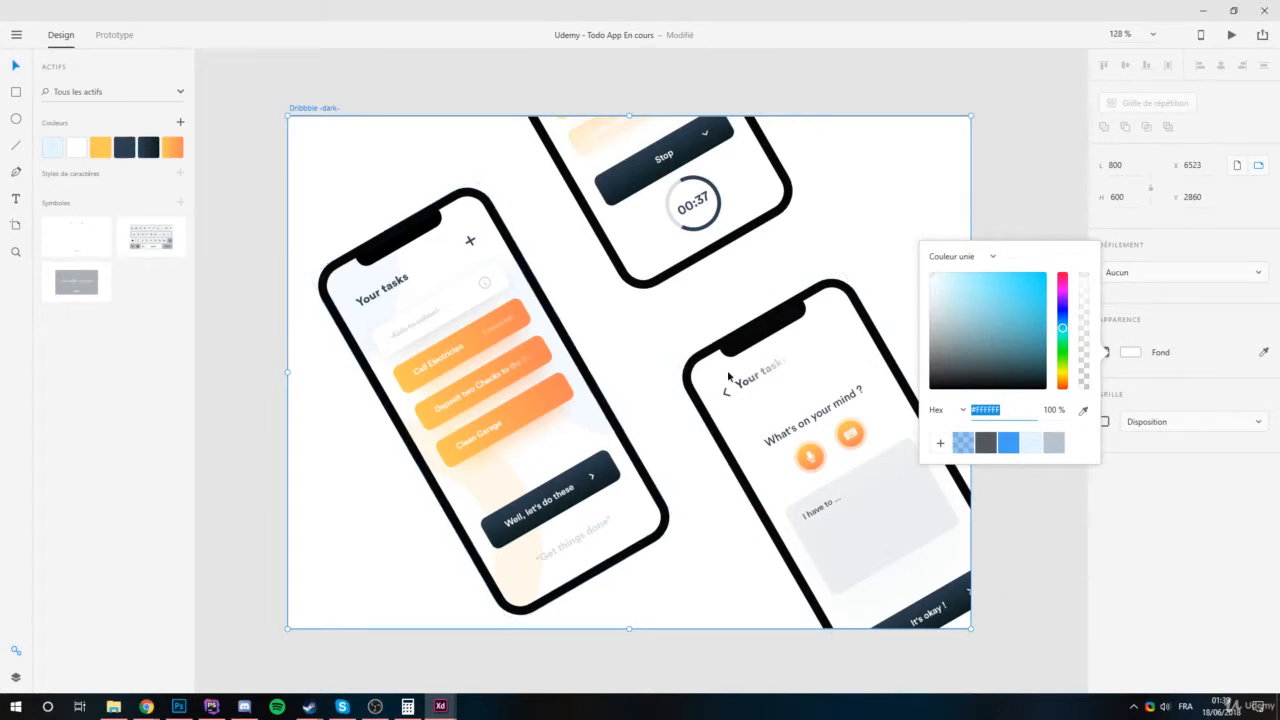
left_click(1083, 411)
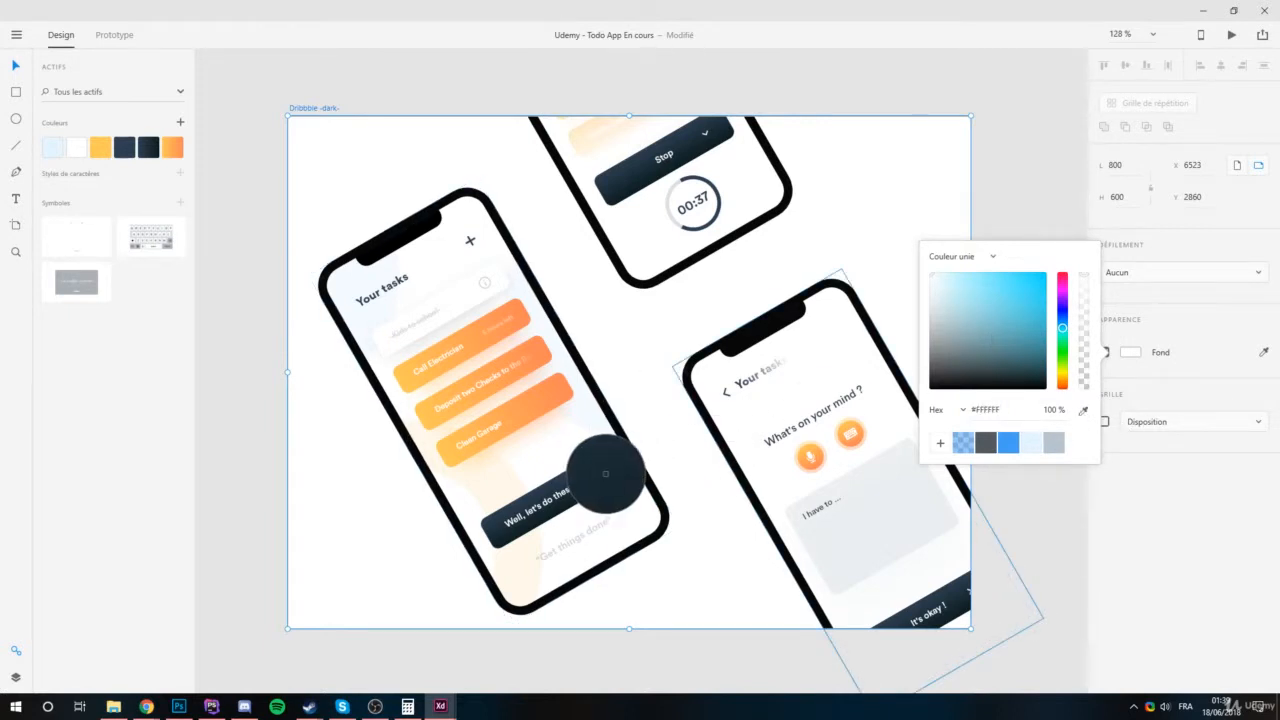
left_click(610, 470)
mouse_move(991, 368)
left_mouse_down()
mouse_move(1006, 345)
mouse_move(982, 378)
left_mouse_up()
Try the yellow, orange gradient, dark gradient and dark blue colour assets as the artboard's background fill.
left_click(101, 148)
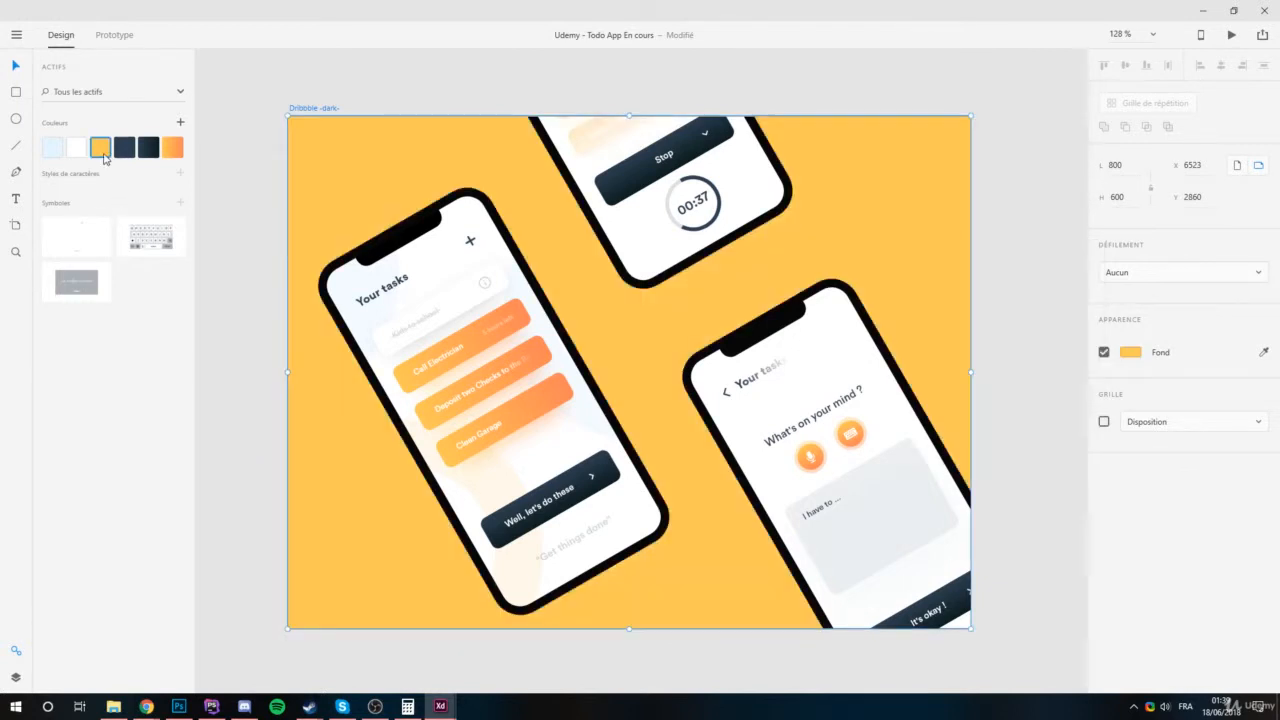
left_click(173, 148)
left_click(149, 149)
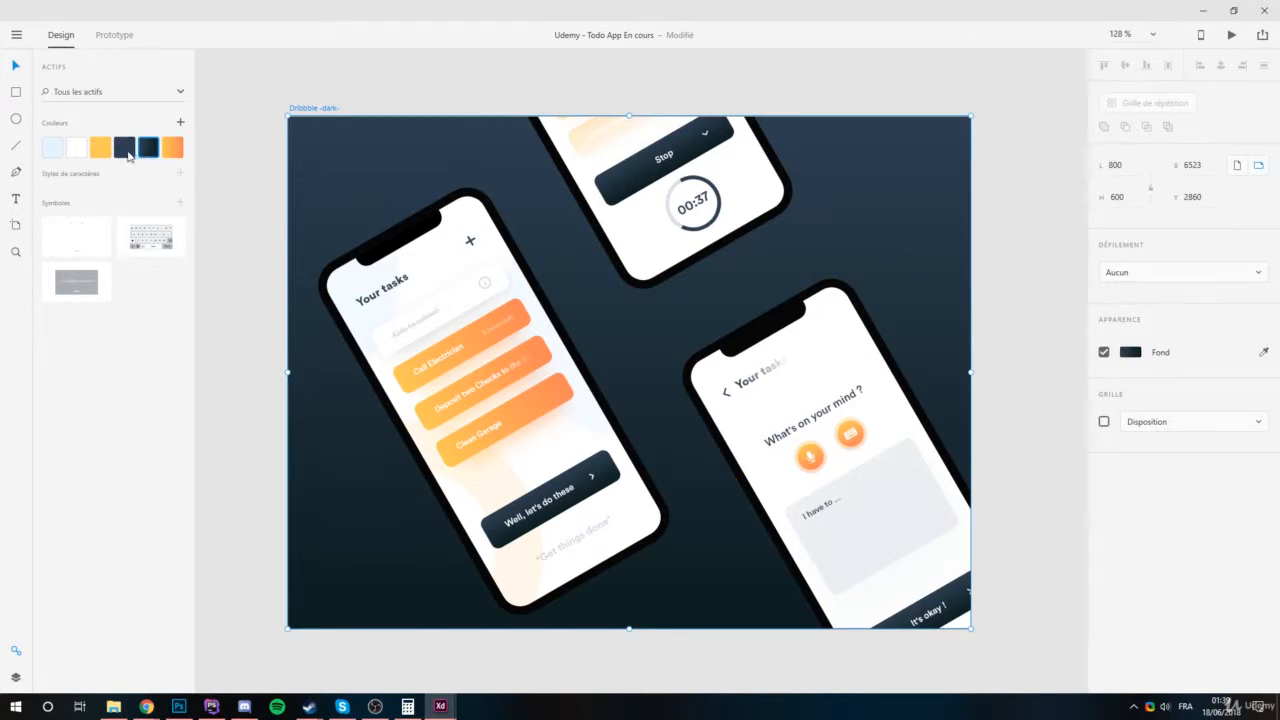
left_click(125, 149)
left_click(148, 149)
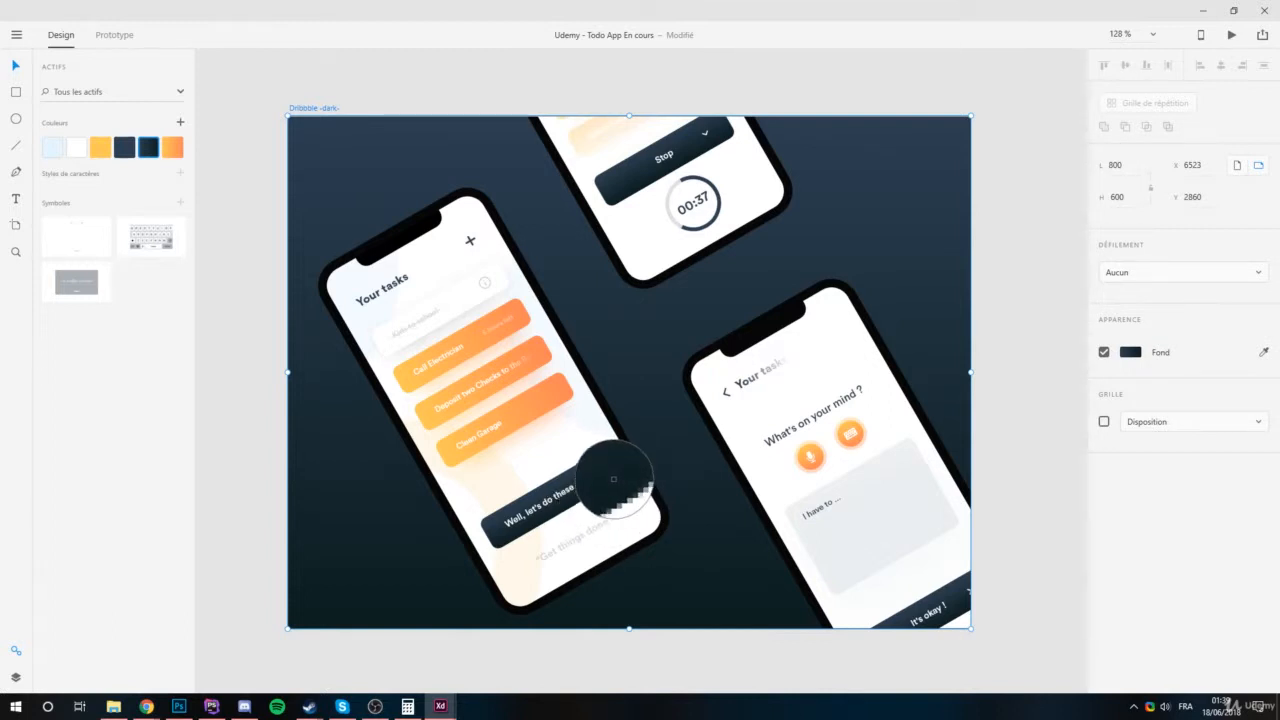
Try the near-black tone #0E2023 sampled from the edge of the "Well, let's do these" button as the background and review the composition.
left_click(615, 476)
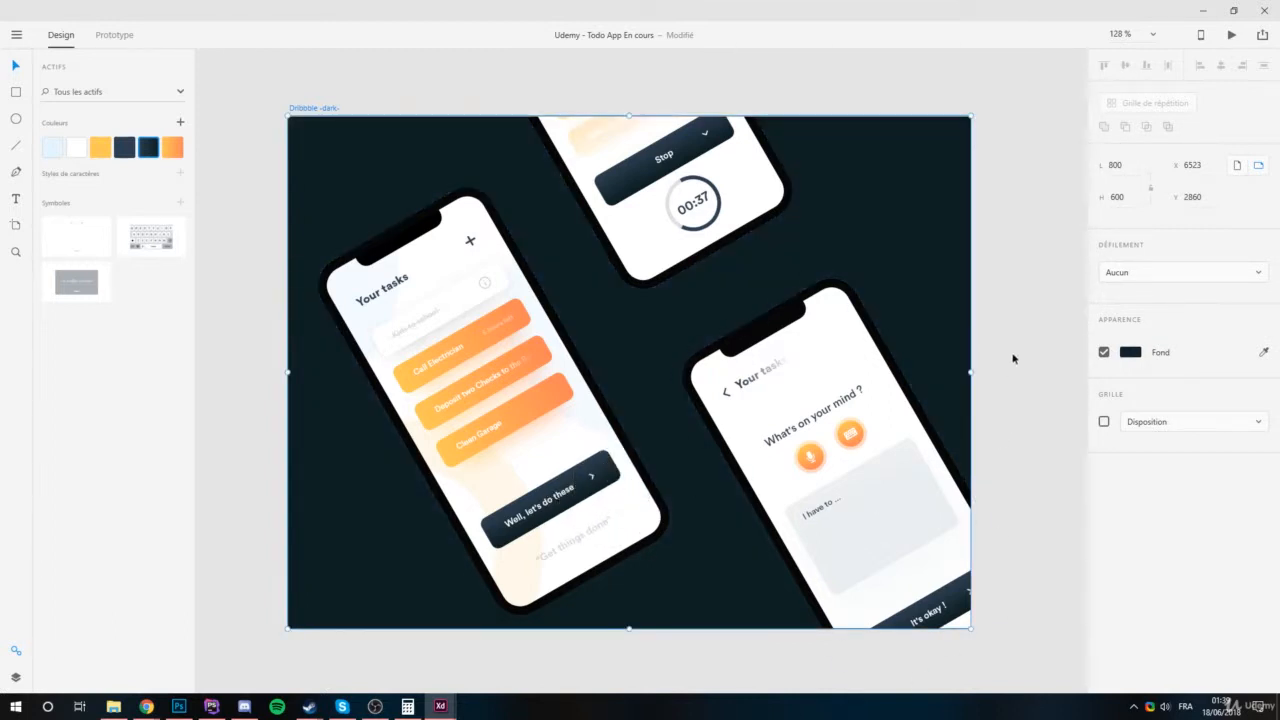
left_click(660, 350)
scroll(660, 350, "down", 4)
scroll(692, 466, "up", 4)
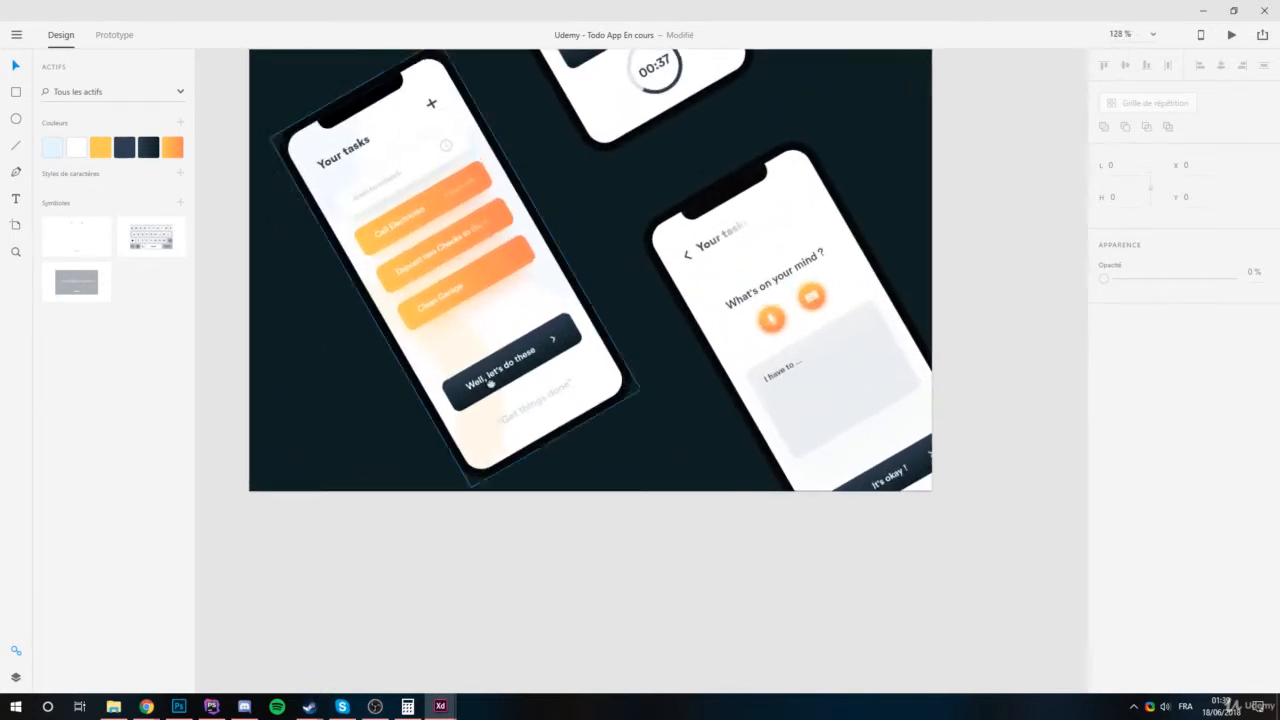
left_click_drag(490, 383, 508, 514)
left_click(790, 359)
left_click(876, 300)
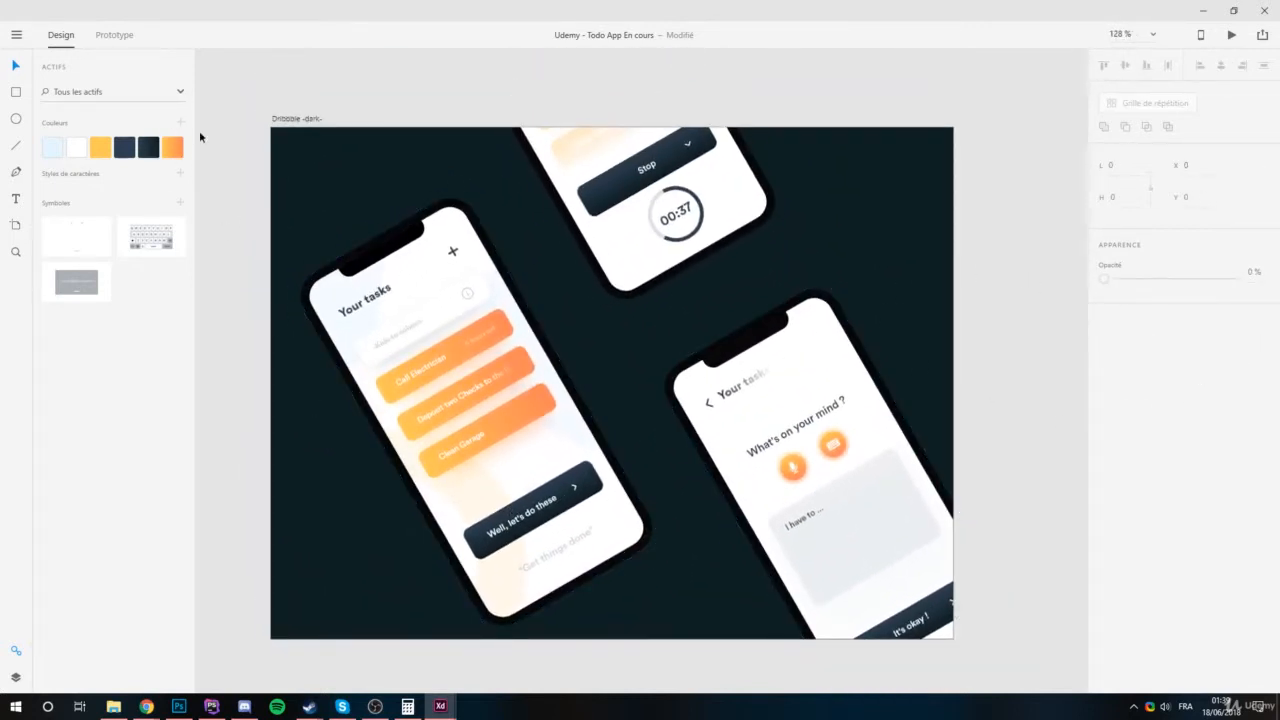
Try the dark red #4B0000 as the Dribbble -dark- artboard's background fill.
left_click(280, 118)
left_click(318, 123)
left_click(306, 118)
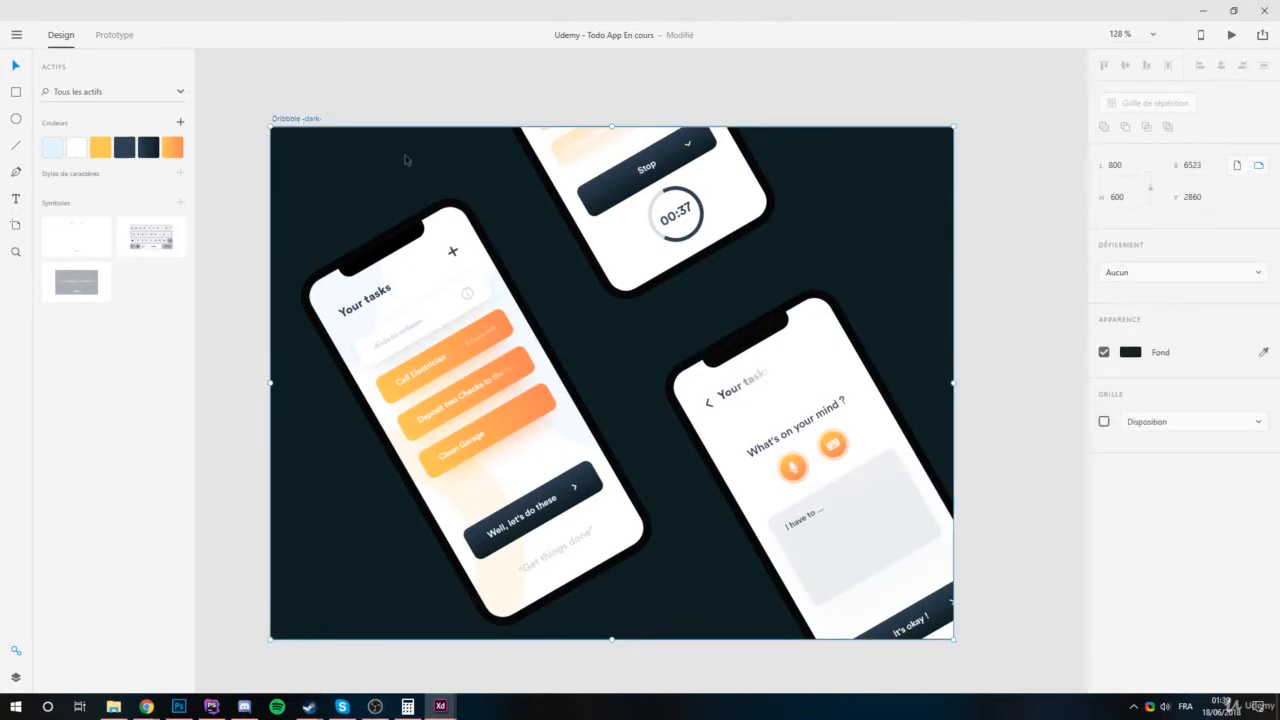
left_click(1131, 353)
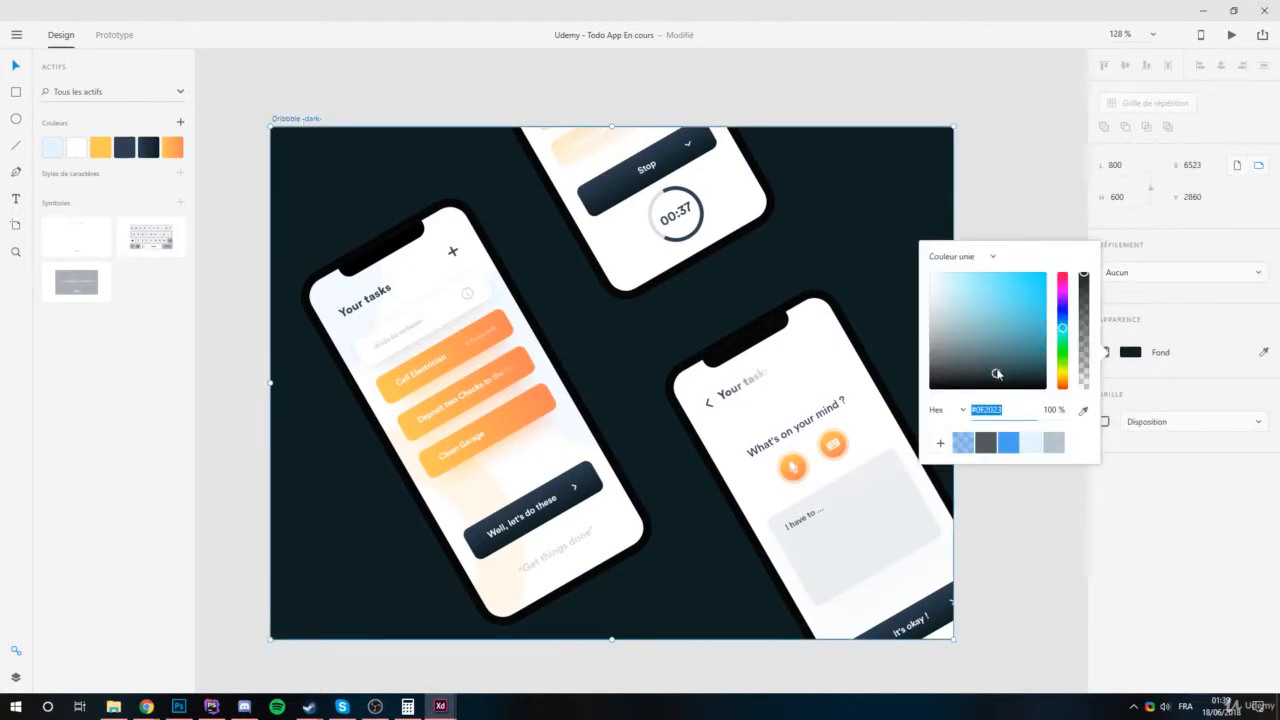
left_click_drag(997, 374, 1062, 360)
left_click(1062, 386)
left_click(1026, 381)
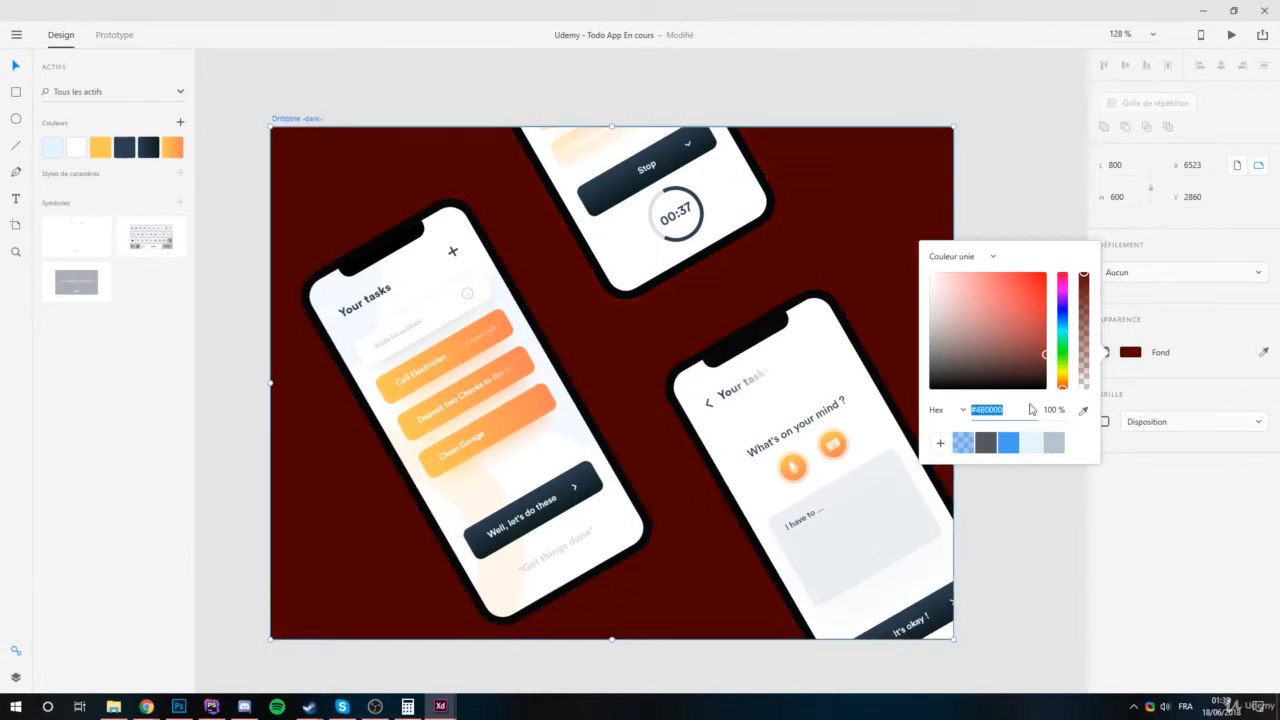
Set the Dribbble -dark- artboard's background to a slate grey sampled from the "Well, let's do these" button and review the composition.
left_click(1268, 378)
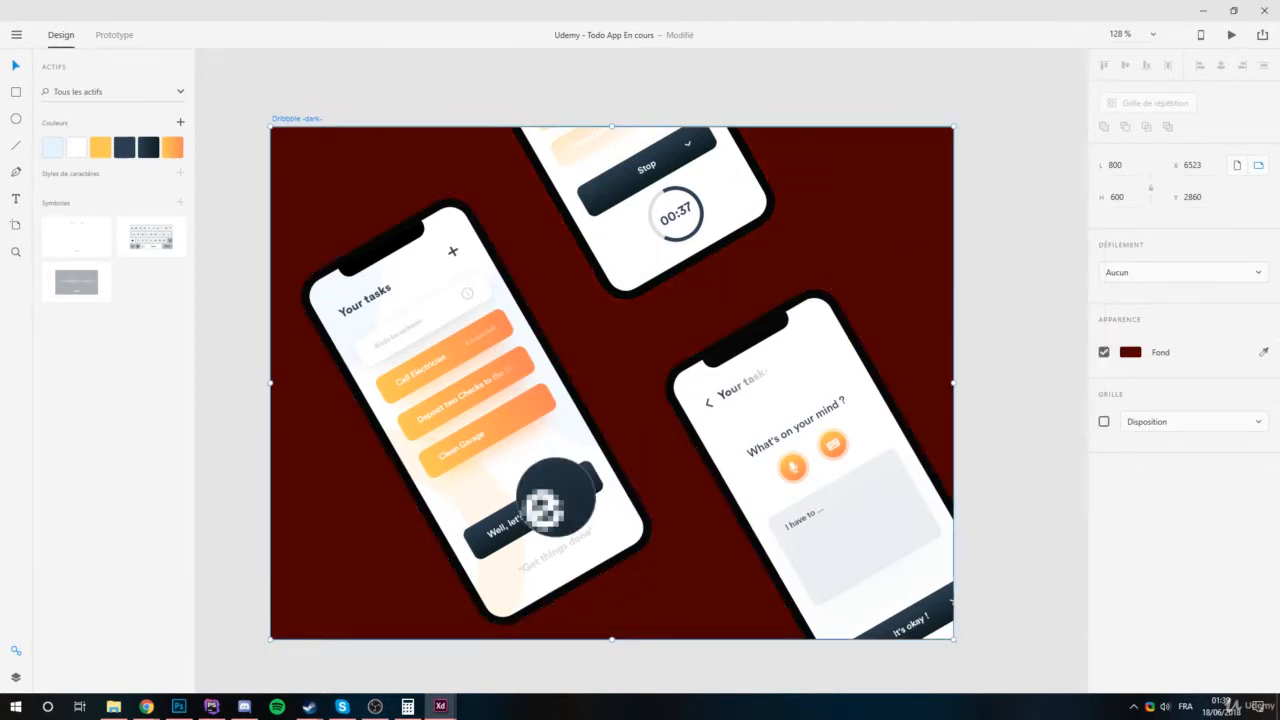
key("ctrl+z")
left_click(1008, 265)
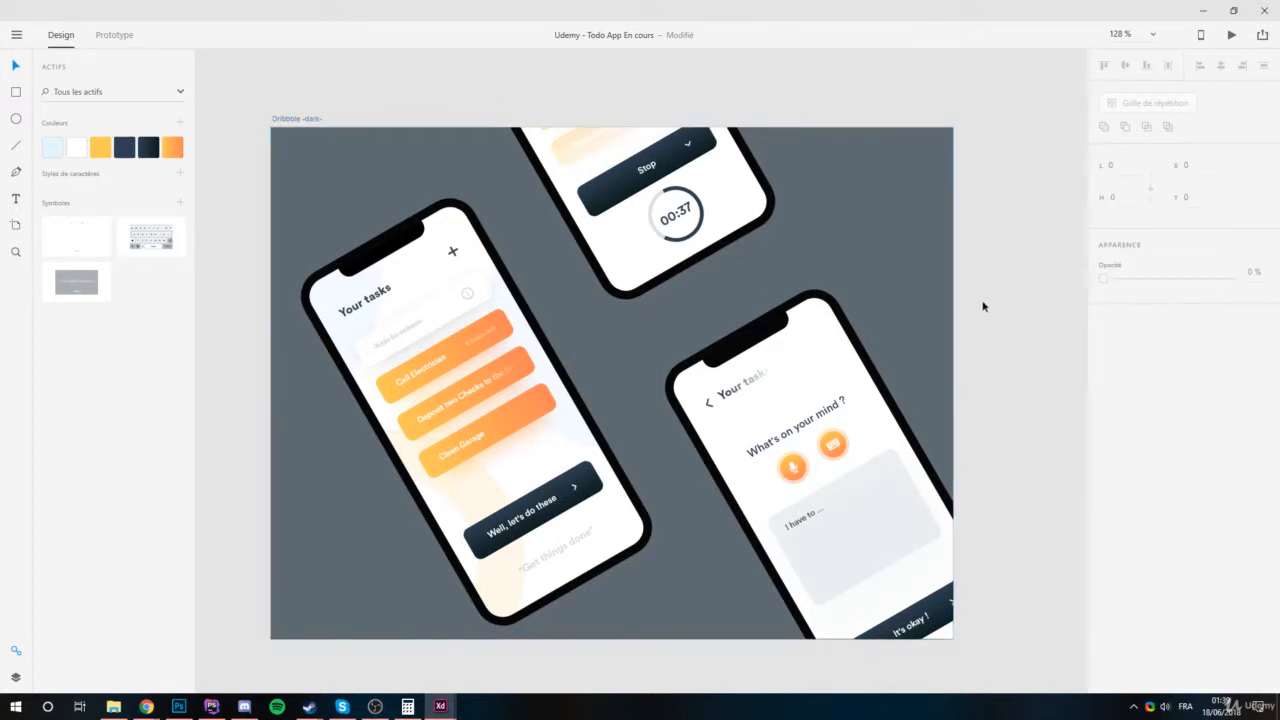
scroll(452, 387, "down", 3)
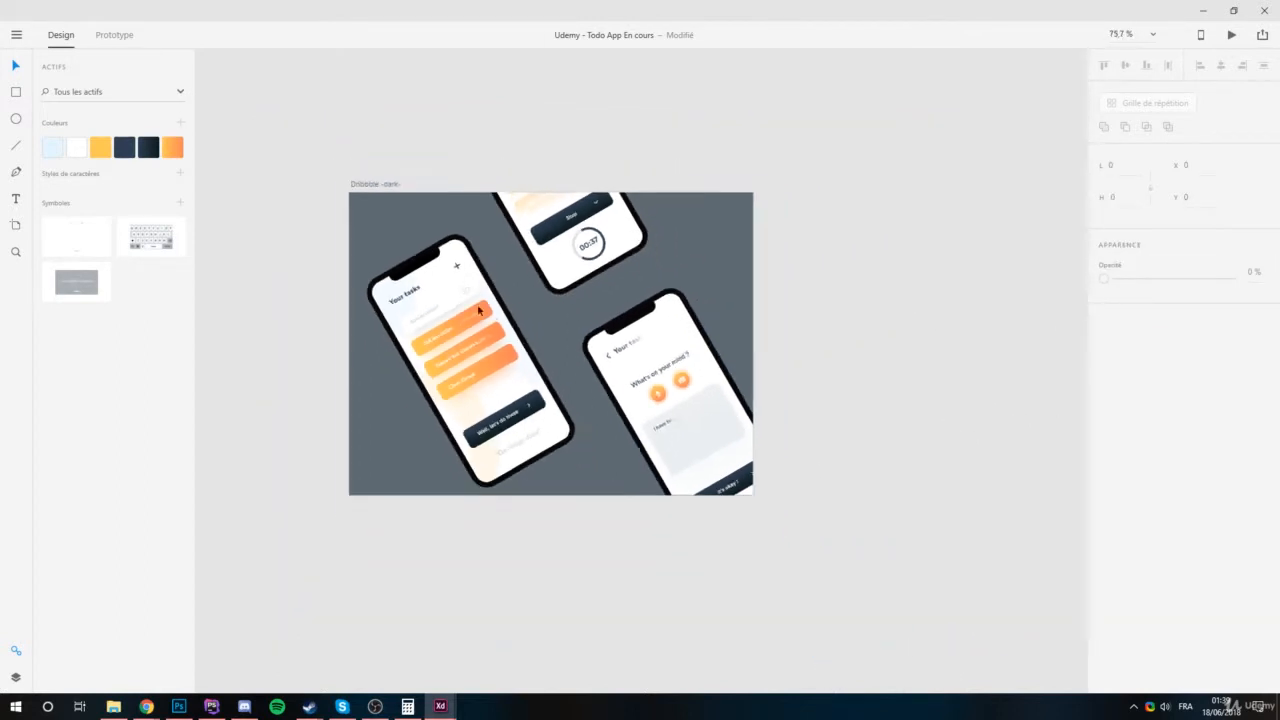
scroll(452, 387, "up", 2)
left_click_drag(597, 349, 622, 389)
scroll(622, 389, "up", 2)
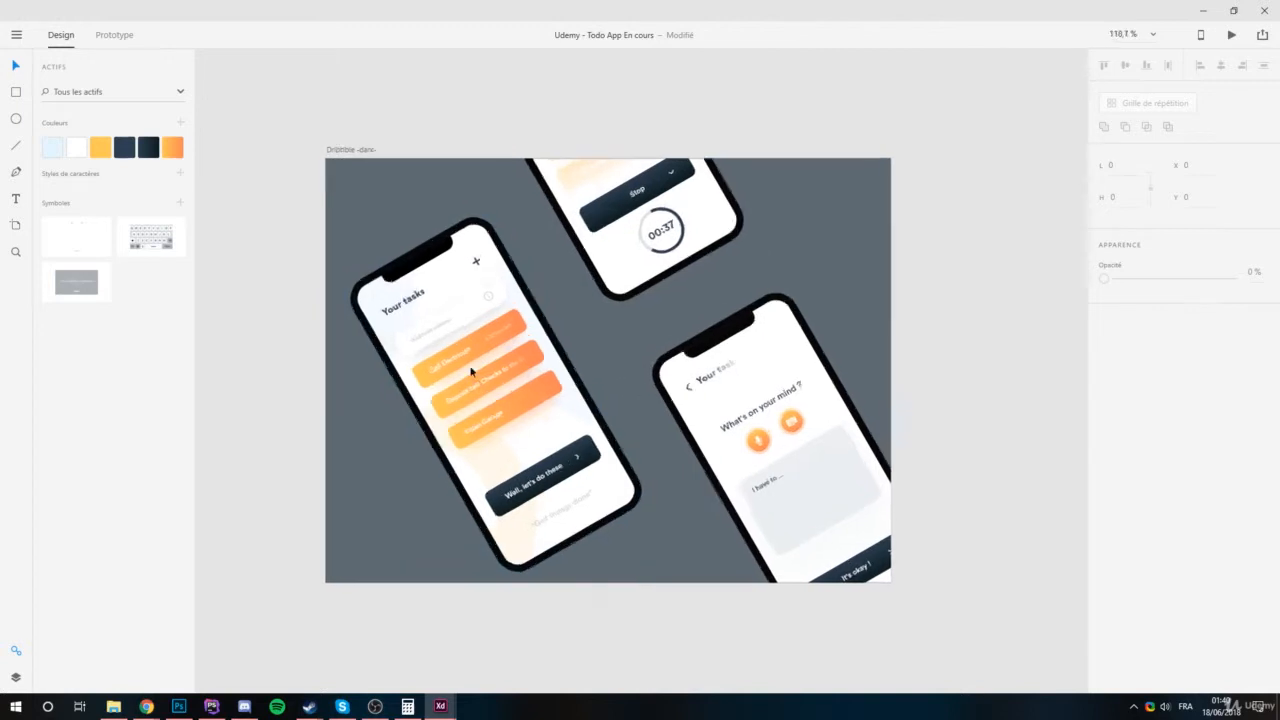
scroll(480, 330, "down", 4)
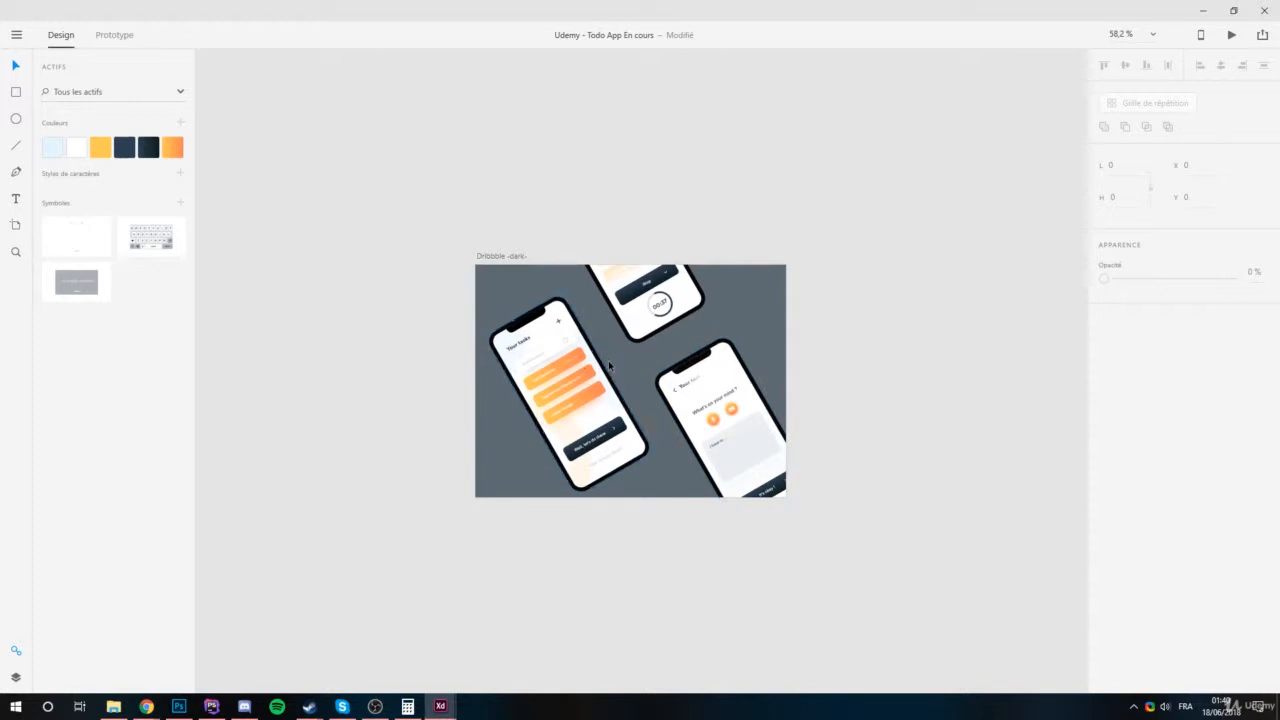
Copy the Dribbble -white- artboard from the iphonex-mockup (1) document and paste it beside the Dribbble -dark- artboard in the Todo App document.
mouse_move(440, 706)
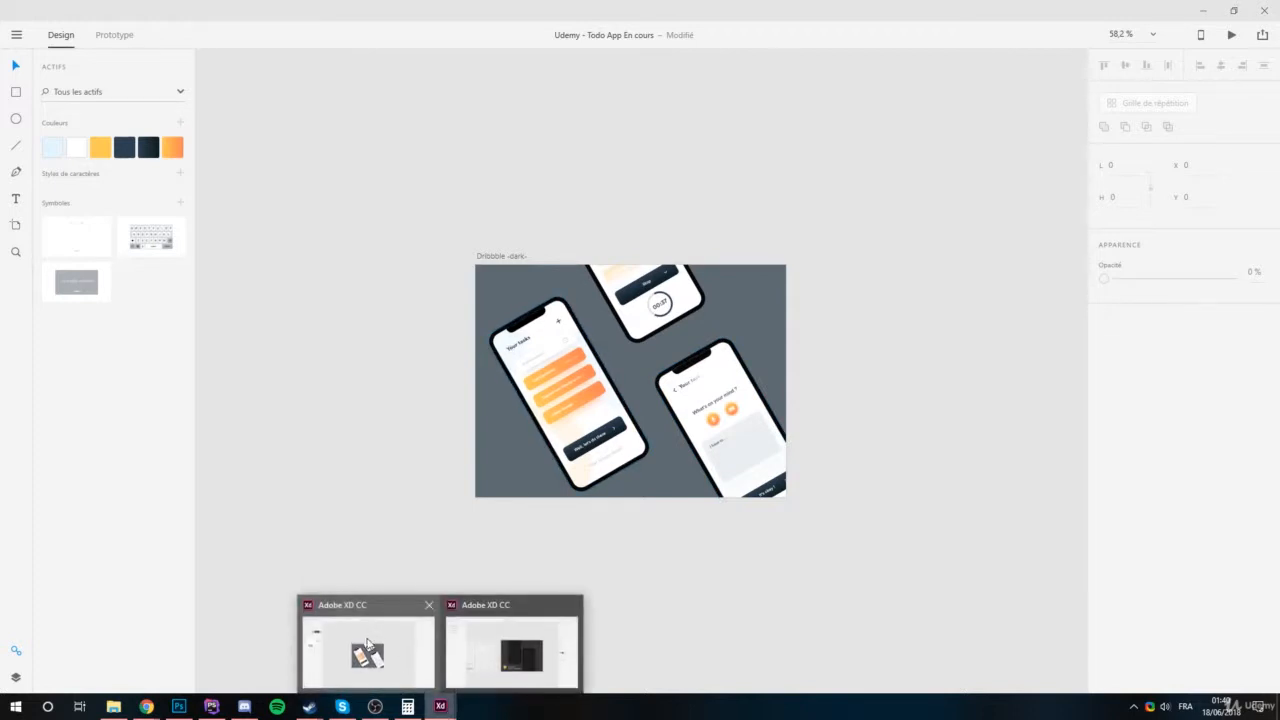
left_click(515, 655)
scroll(559, 387, "left", 3)
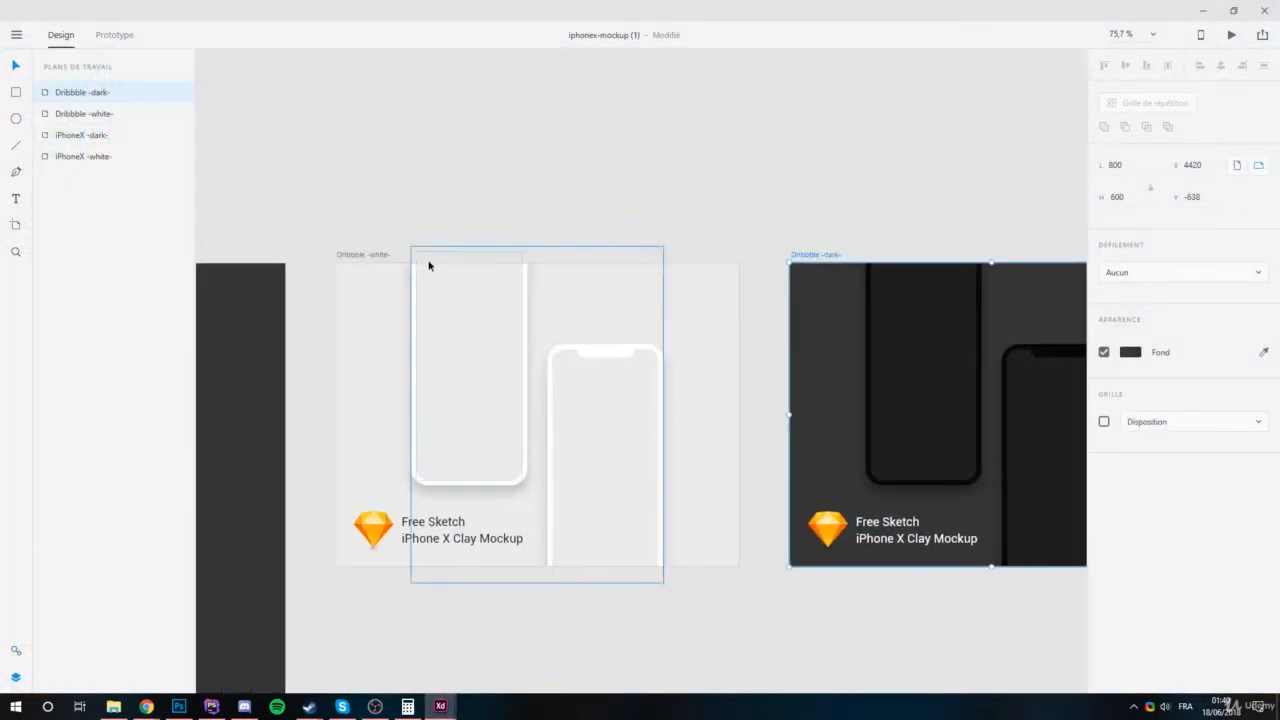
left_click(354, 254)
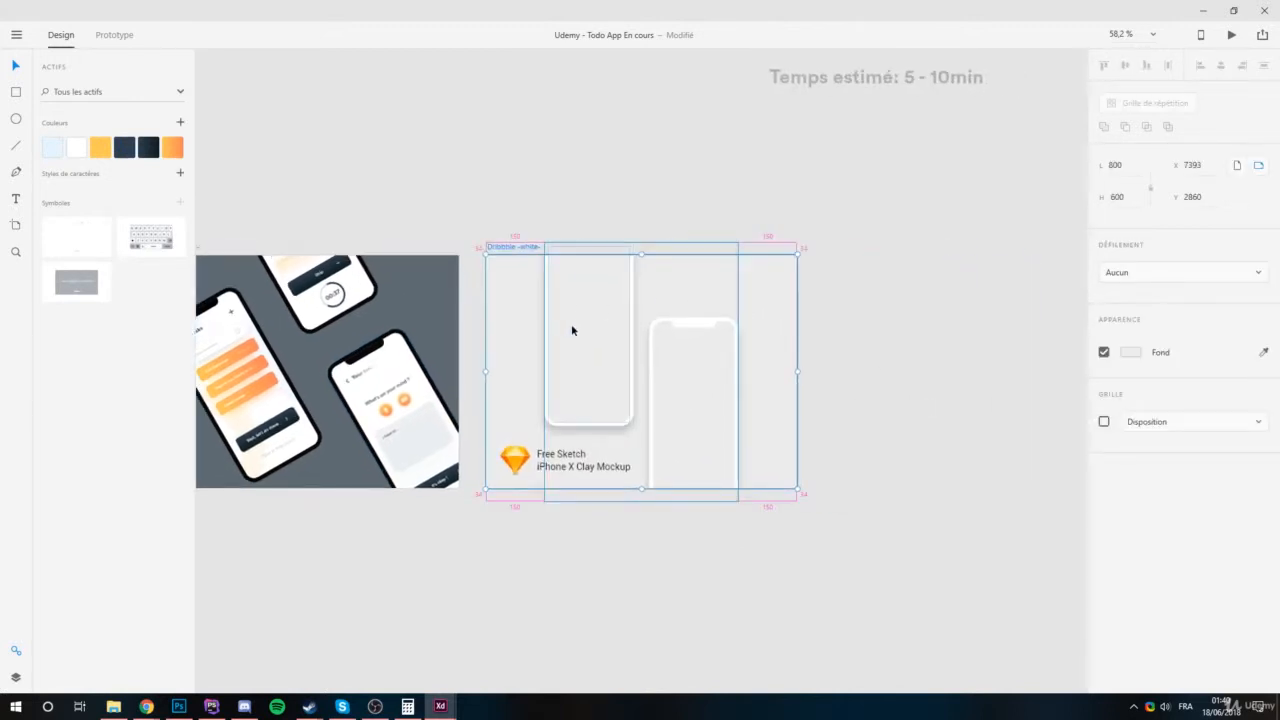
Delete the "Free Sketch iPhone X Clay Mockup" text and the Sketch logo from the Dribbble -white- artboard.
left_click(557, 486)
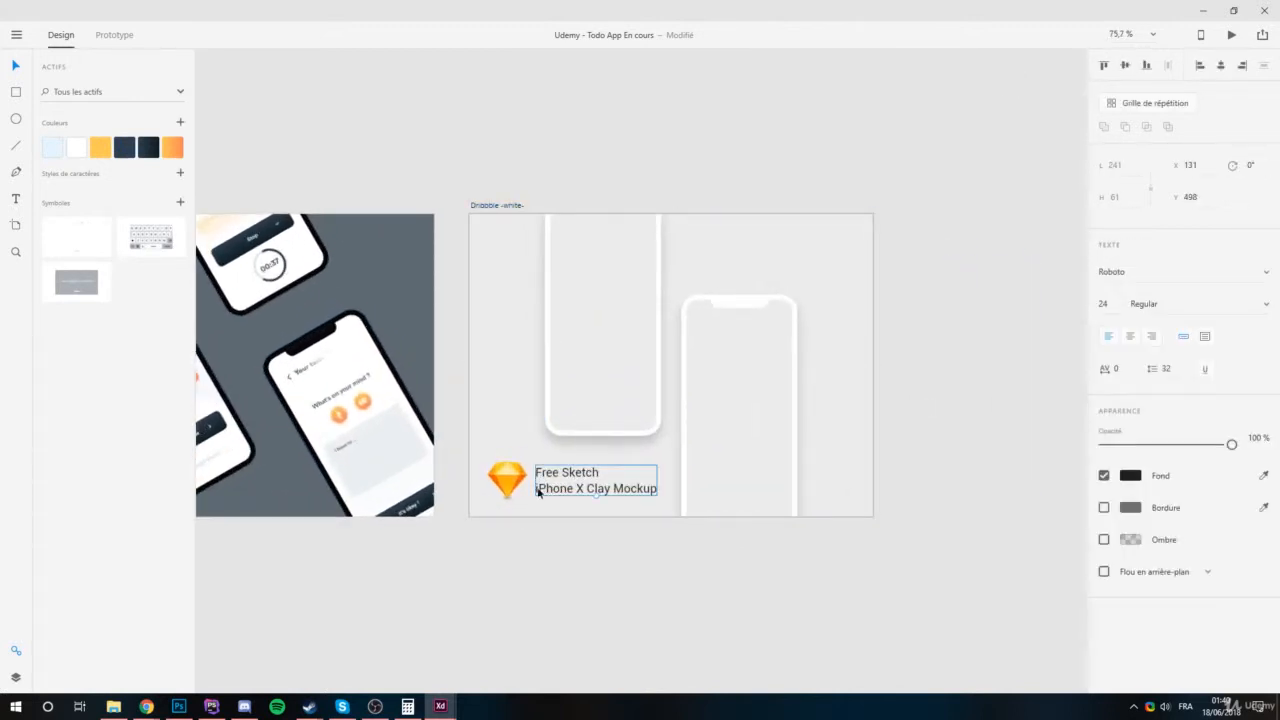
key("Delete")
left_click(505, 480)
key("Delete")
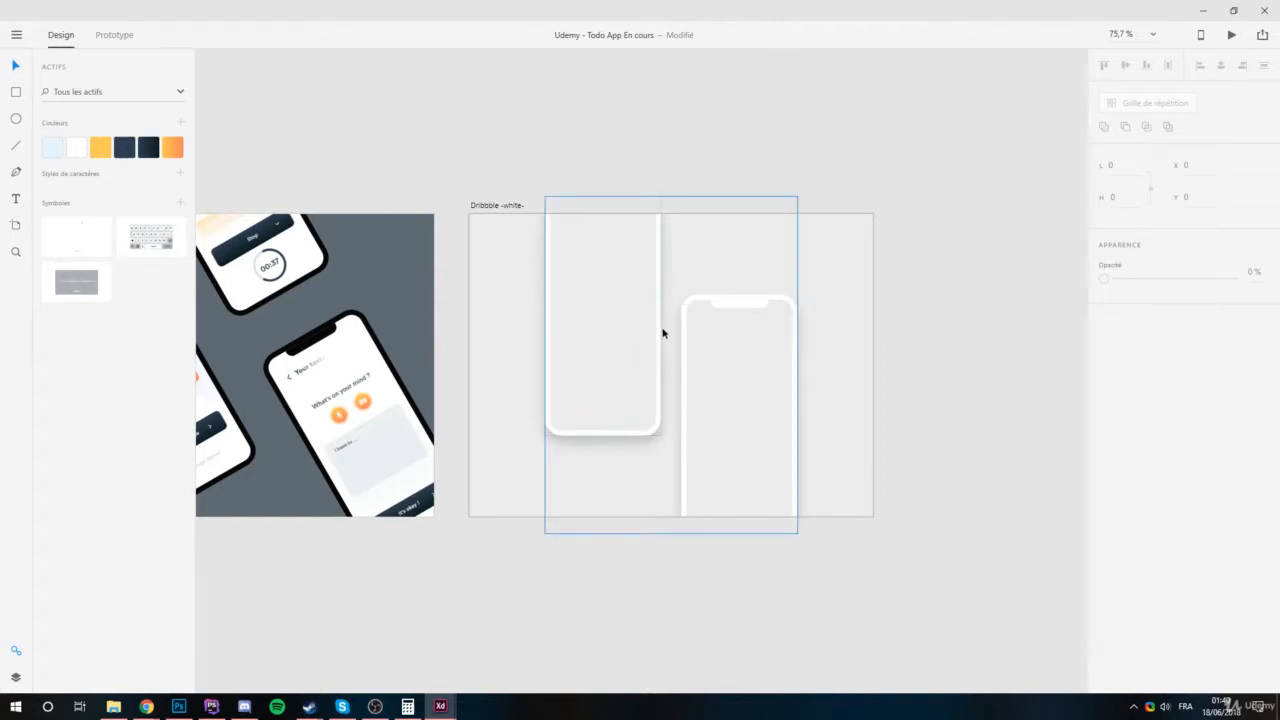
scroll(718, 306, "up", 3)
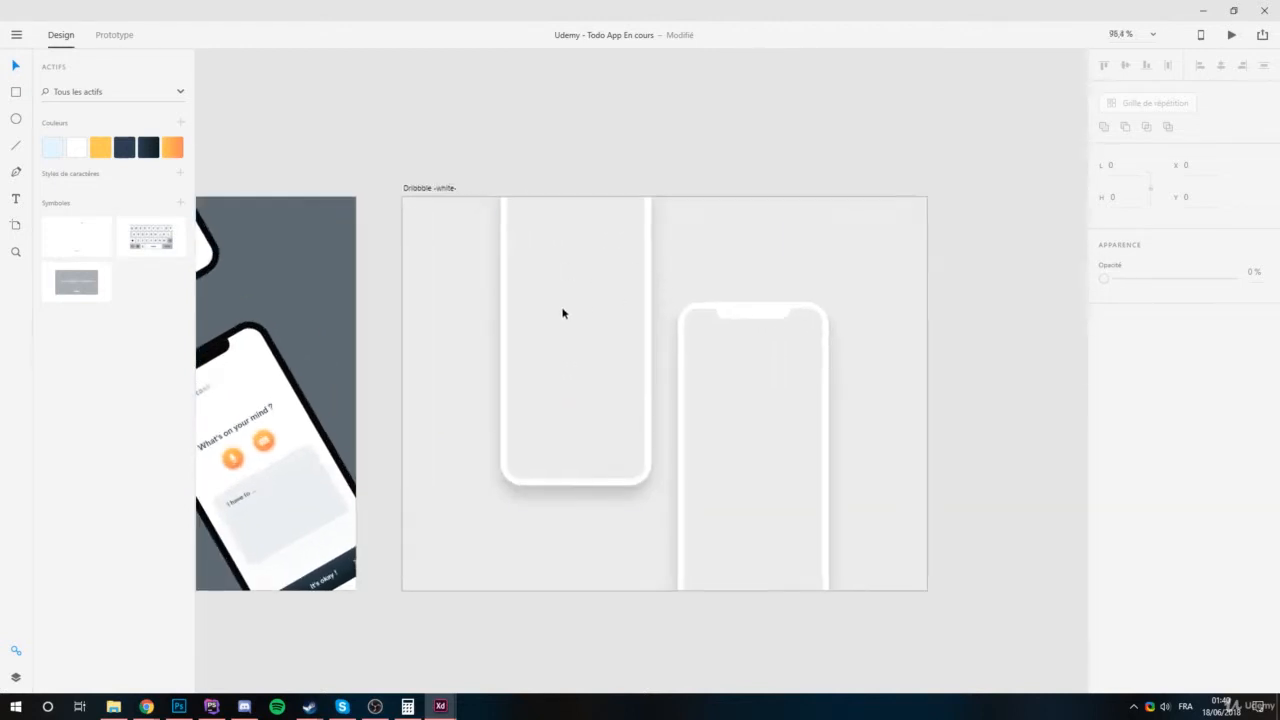
Turn off the shadow on the base layer of the "white" phone group in the Dribbble -white- artboard.
left_click(554, 383)
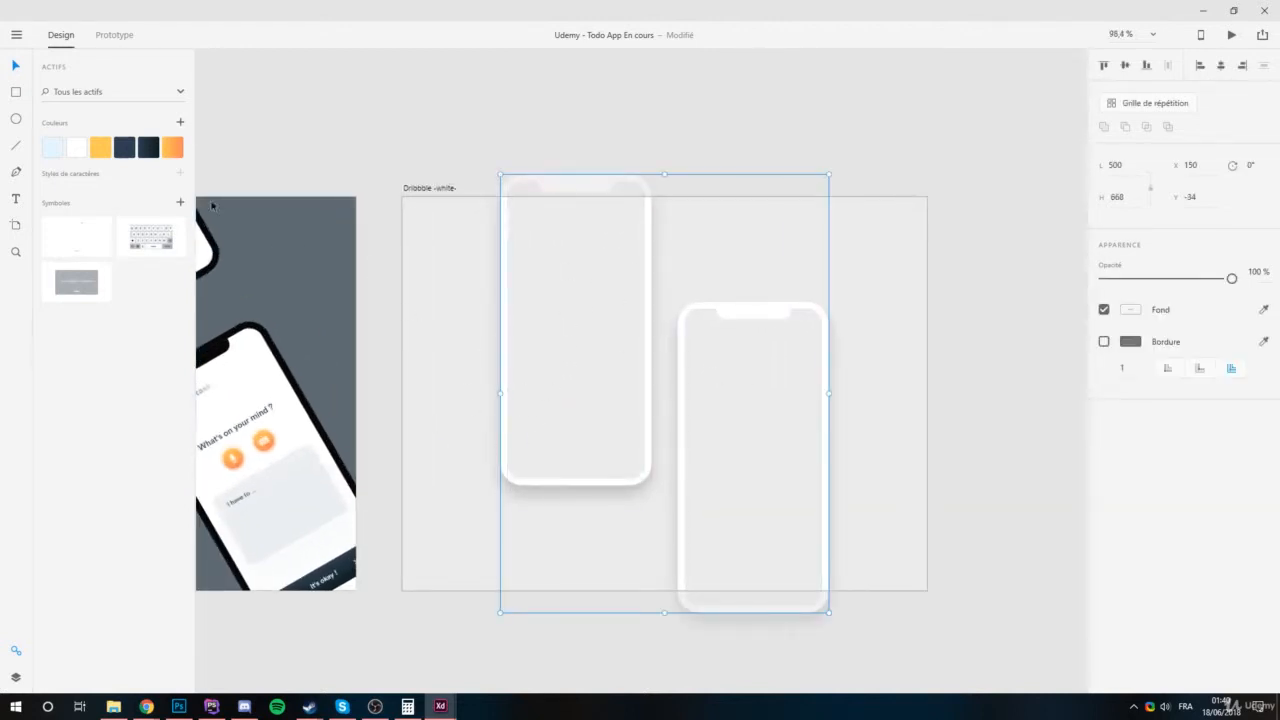
left_click(17, 677)
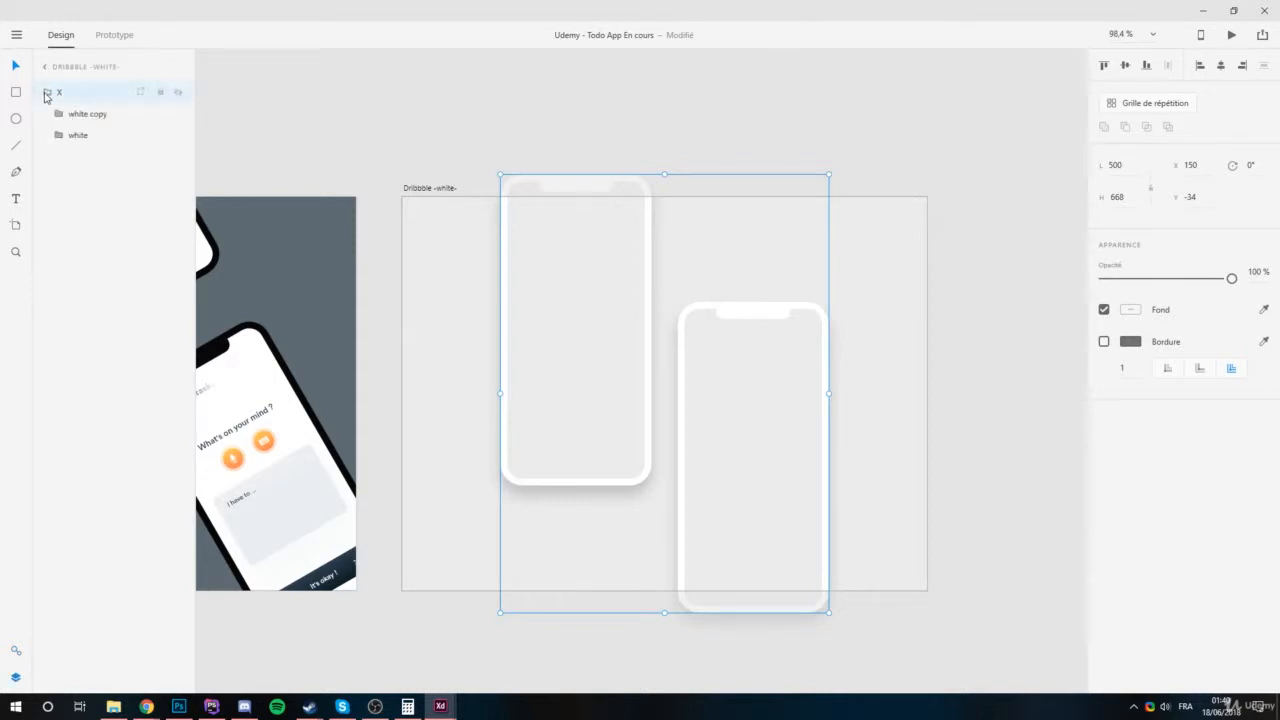
left_click(59, 135)
left_click(88, 220)
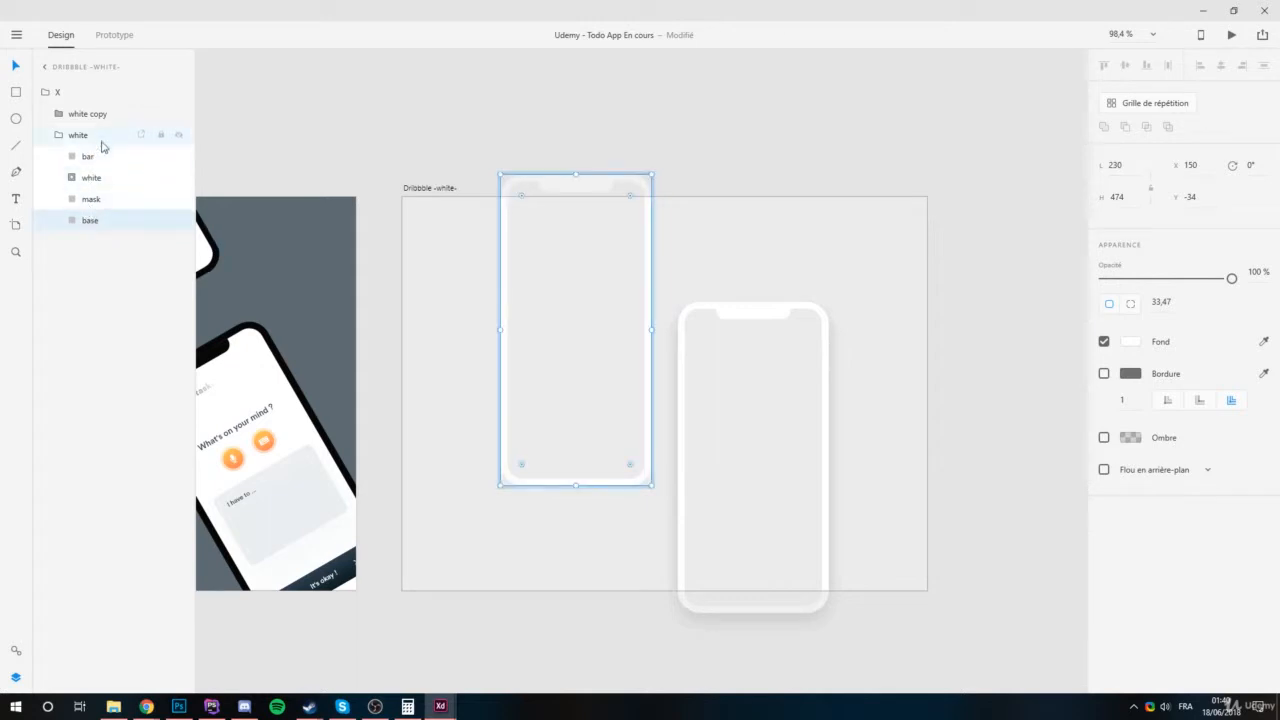
Delete the "white copy" phone from the Dribbble -white- artboard.
left_click(59, 114)
left_click(98, 305)
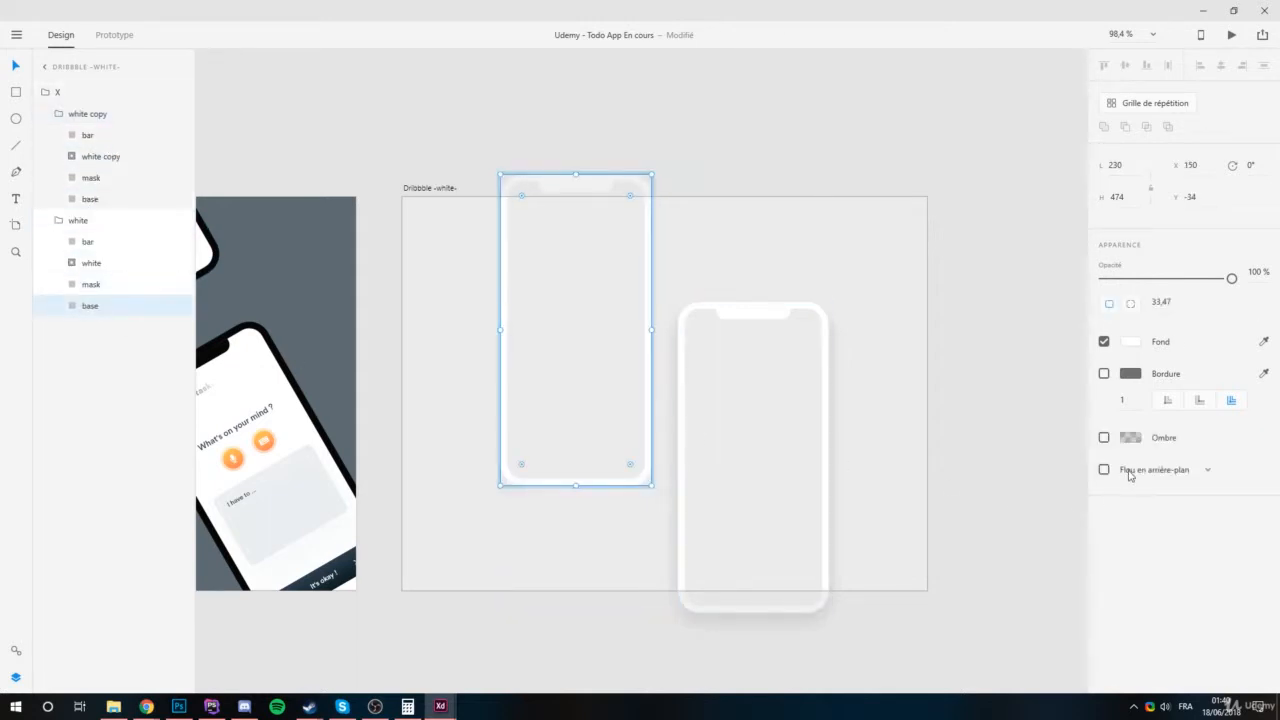
left_click(778, 425)
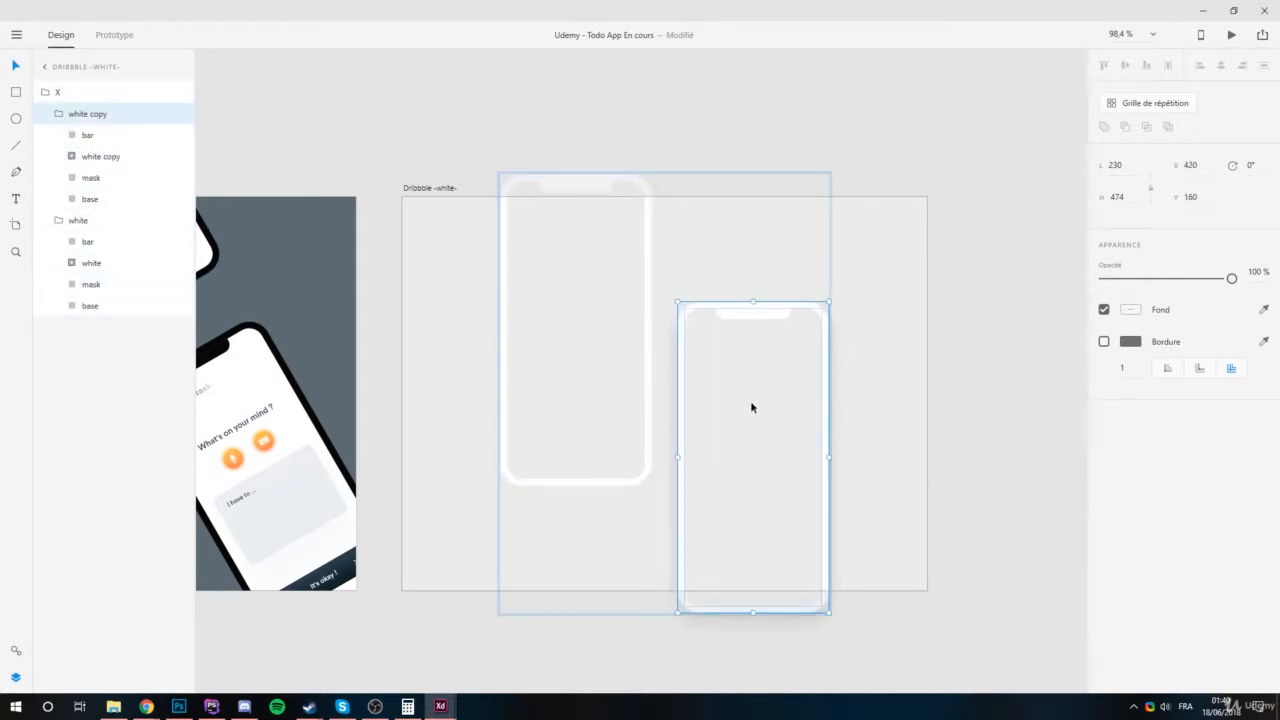
key("Delete")
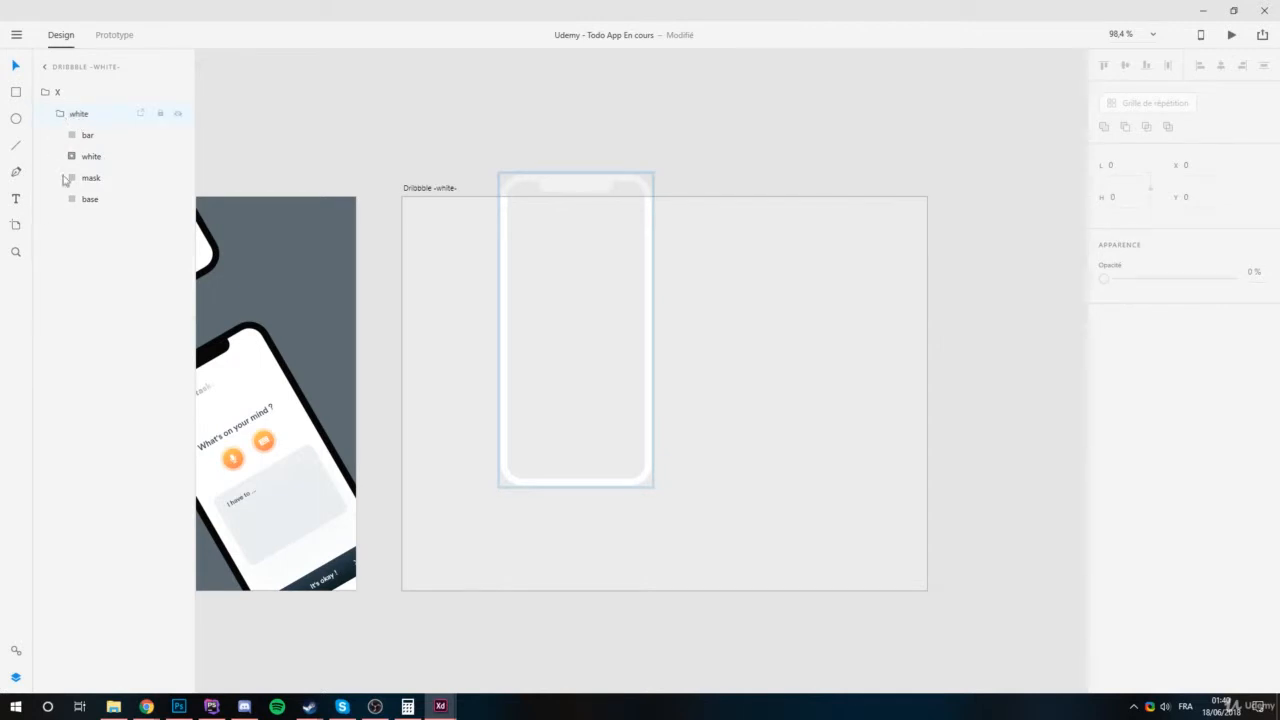
Move the "white" phone group out of the X group and delete the emptied X group.
left_click_drag(25, 270, 50, 208)
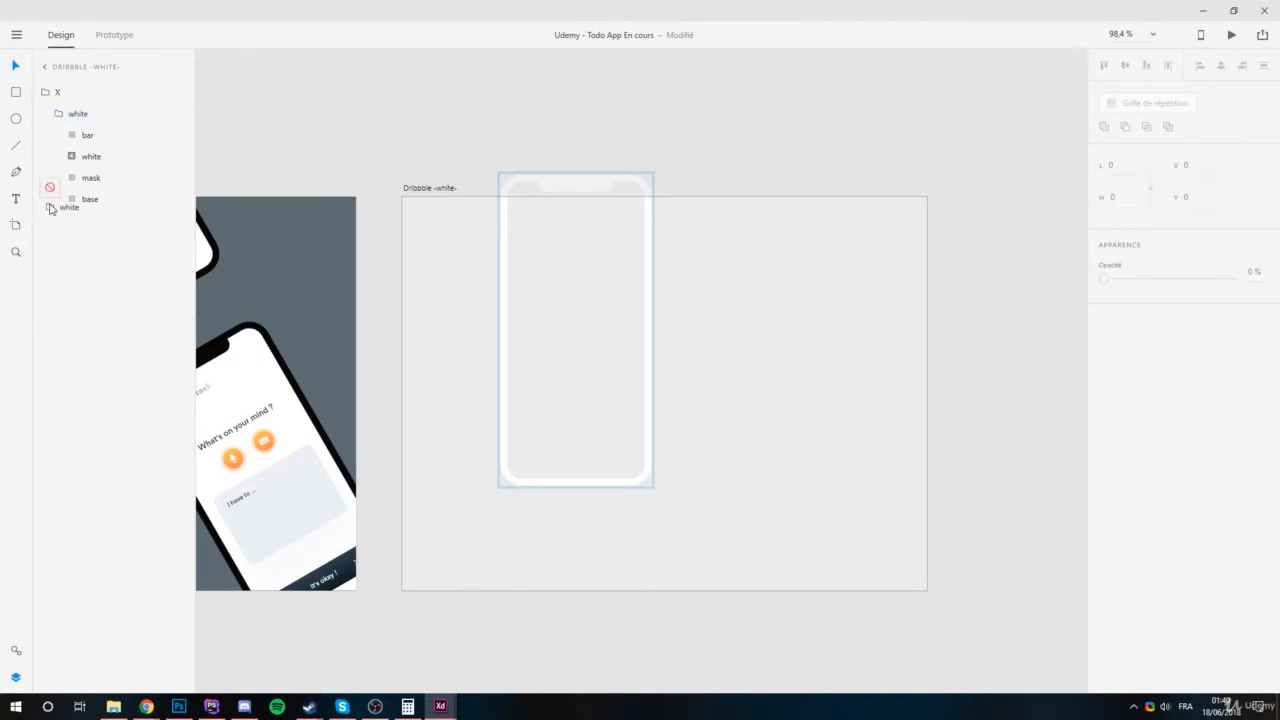
left_click(61, 114)
left_click_drag(75, 114, 50, 127)
left_click(65, 93)
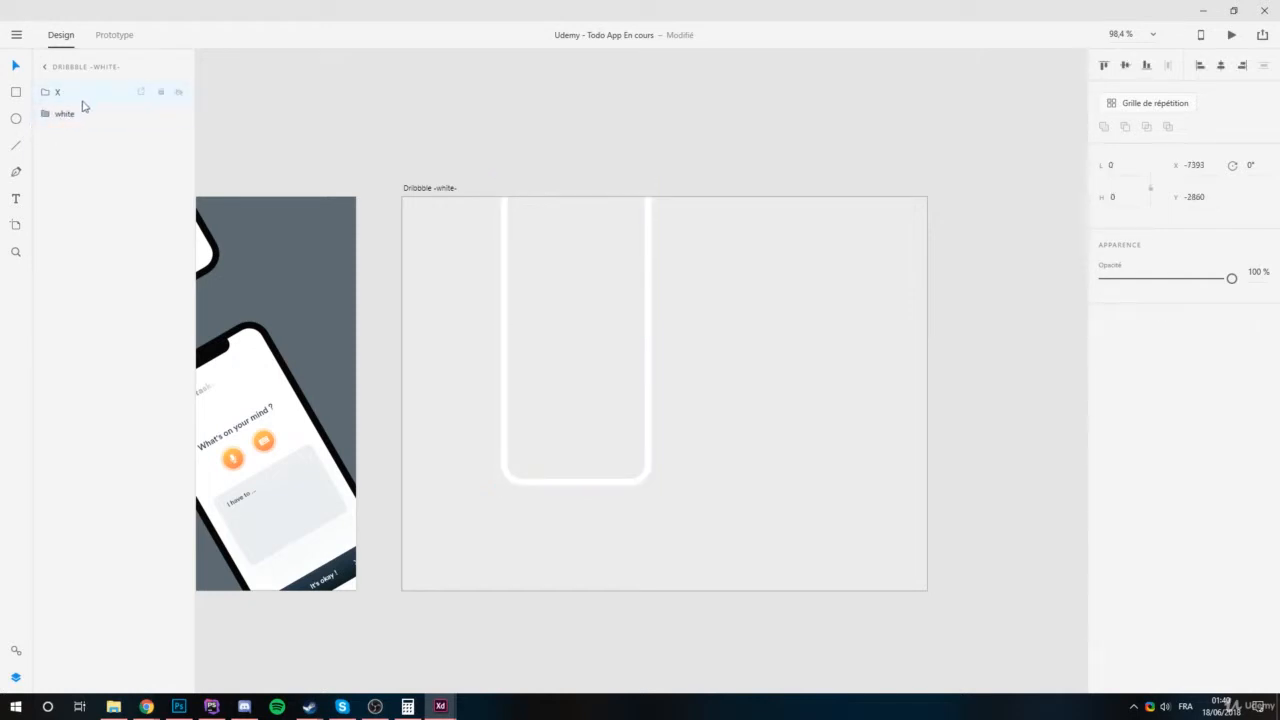
key("Delete")
Move the white phone further down in the artboard and duplicate it twice to get three phones.
left_click_drag(569, 331, 580, 386)
left_click_drag(600, 439, 788, 257, "alt")
left_click_drag(757, 190, 761, 533, "alt")
Rotate the three white phones together to 330° and reposition them over the Dribbble -white- artboard.
scroll(580, 197, "down", 5)
left_click_drag(480, 115, 777, 493)
left_click_drag(737, 99, 629, 84)
left_click_drag(597, 351, 581, 333)
left_click(849, 495)
Move the upper and right-hand white phones together down and to the right, matching the dark artboard's layout.
left_click(643, 221)
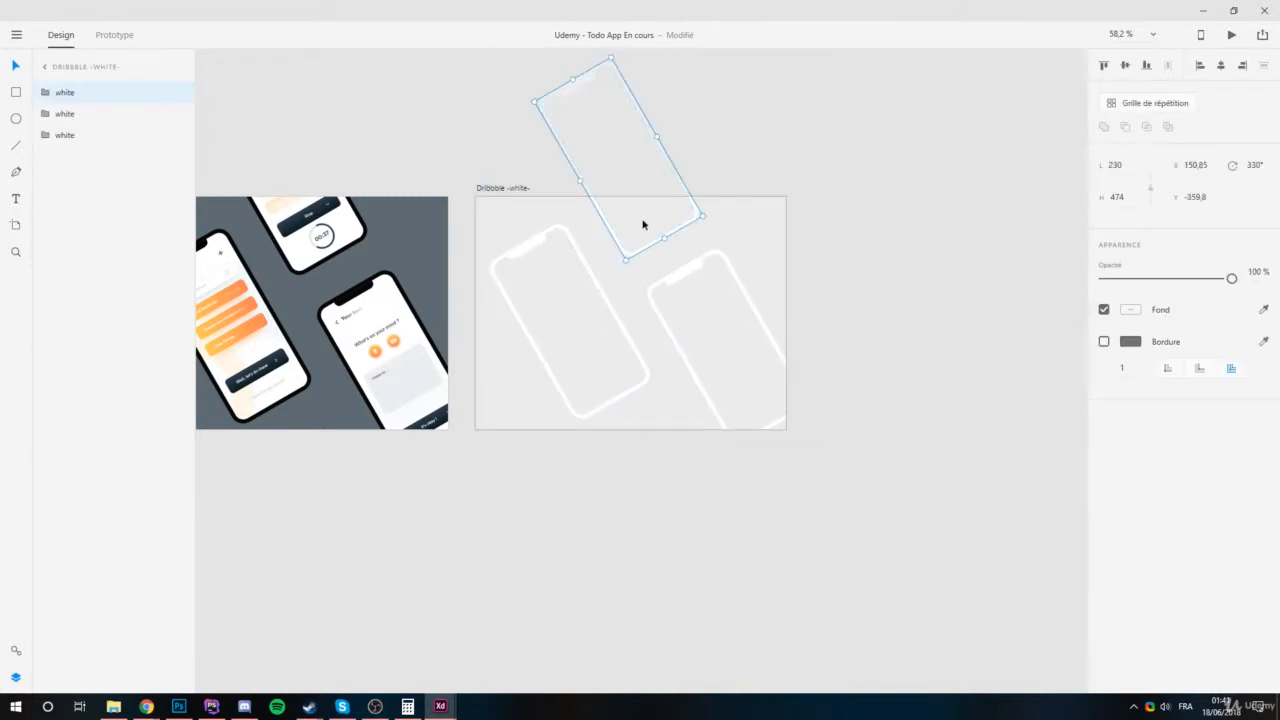
left_click(705, 340, "shift")
left_click_drag(705, 343, 740, 390)
left_click(877, 309)
scroll(720, 340, "up", 3)
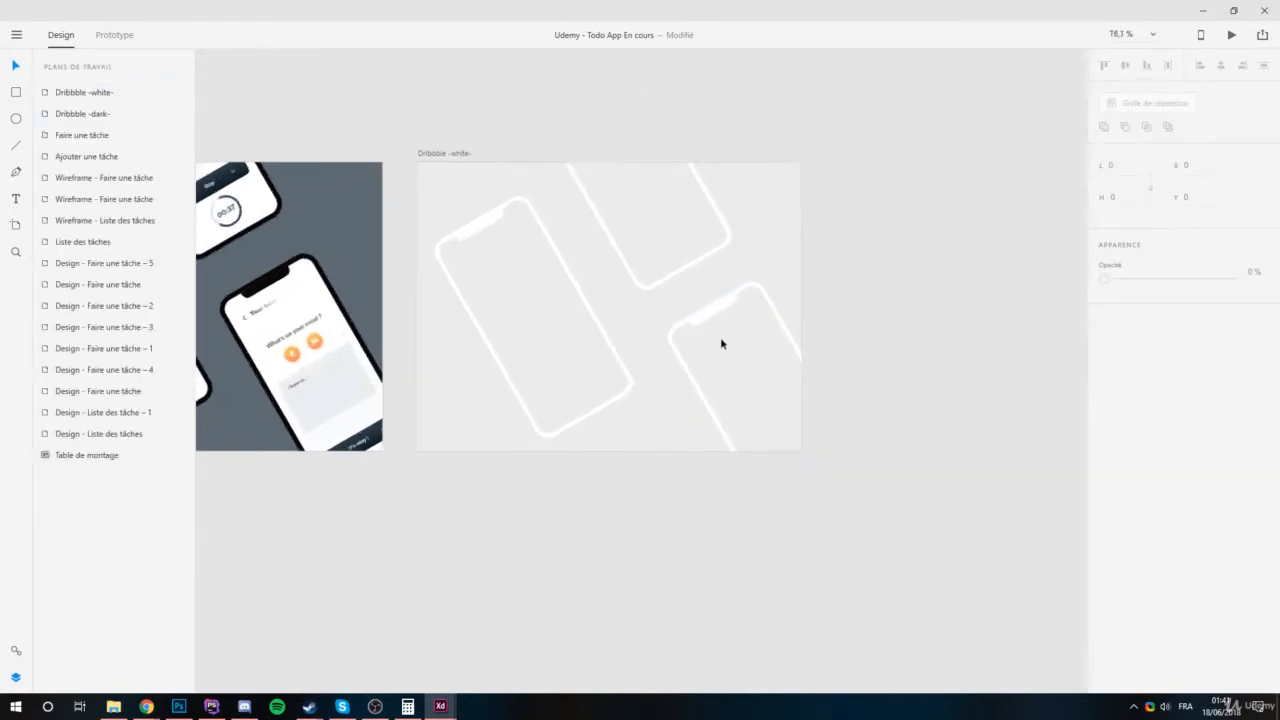
scroll(544, 291, "up", 1)
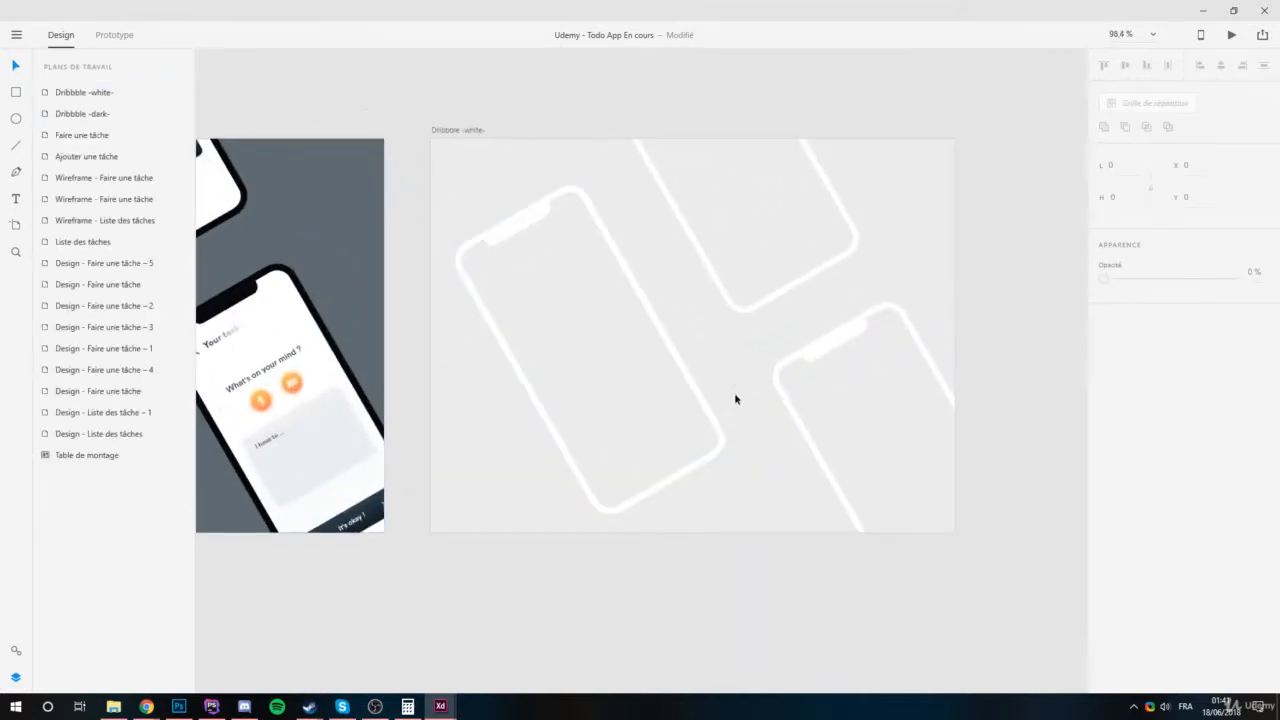
Nudge all three white phones slightly left, and shift the upper and right-hand ones a little further left.
left_click(888, 446)
left_click(614, 358, "shift")
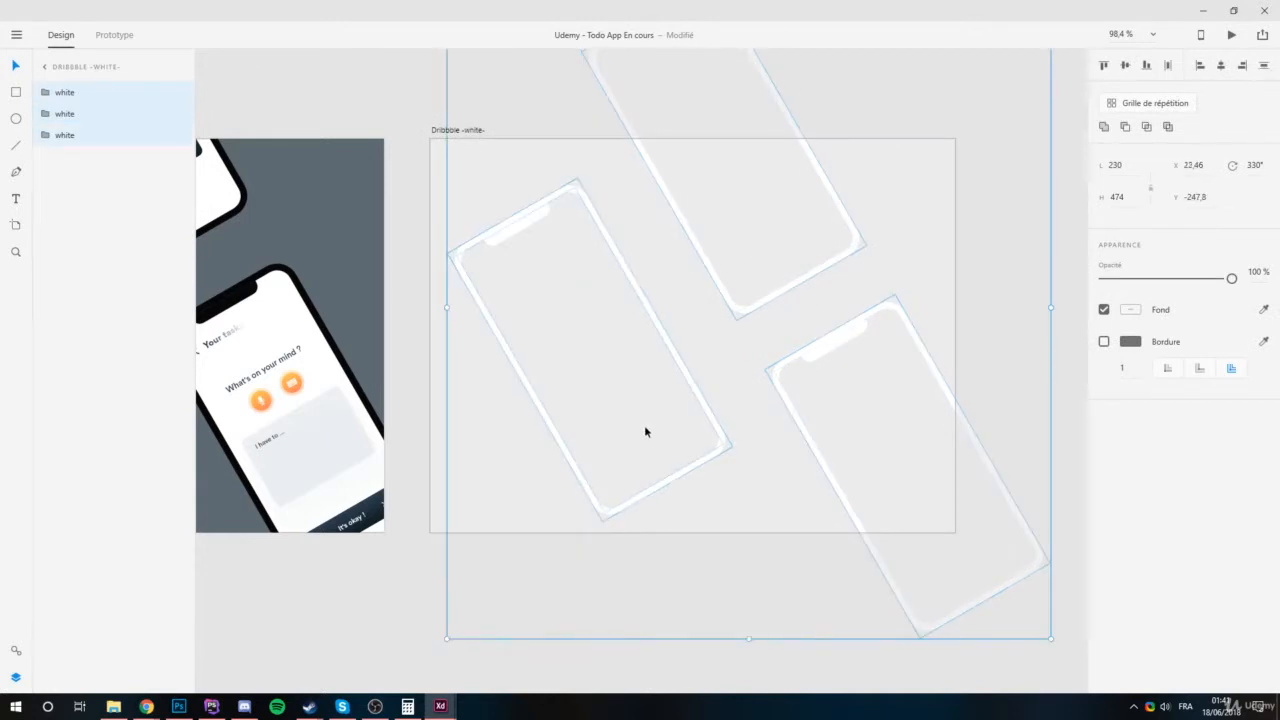
left_click(937, 263)
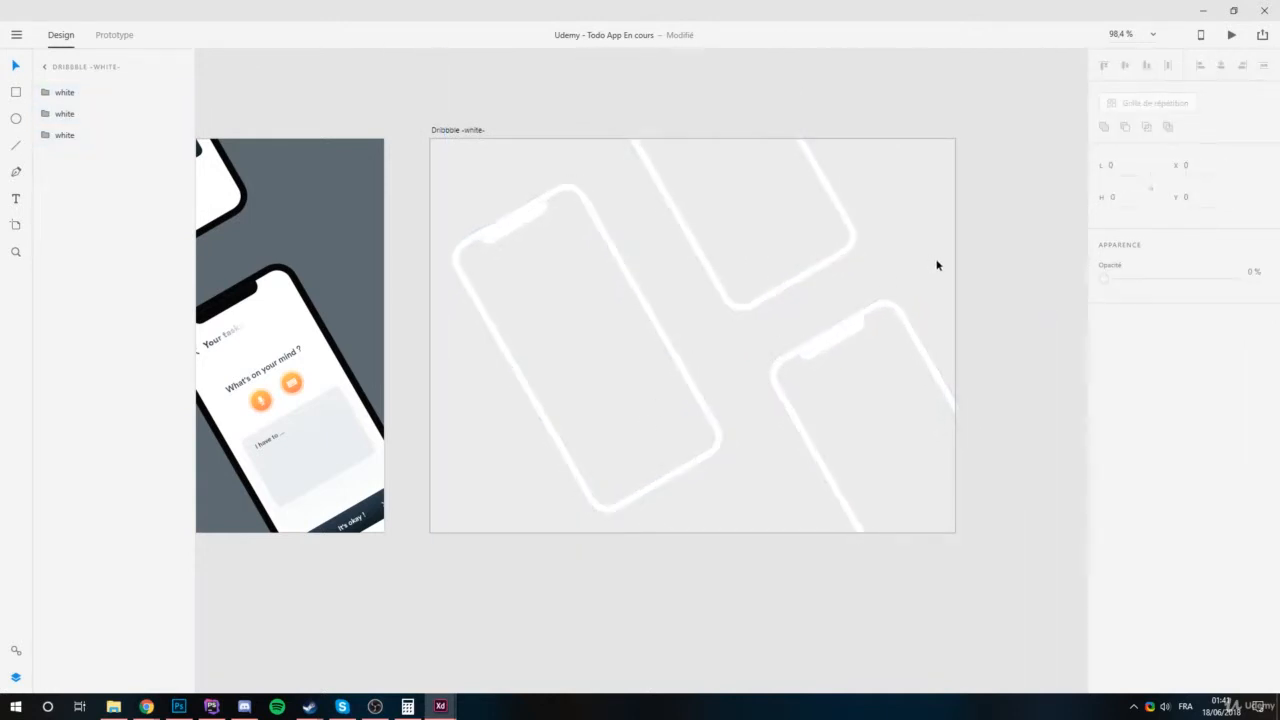
left_click(782, 293)
left_click(851, 397, "shift")
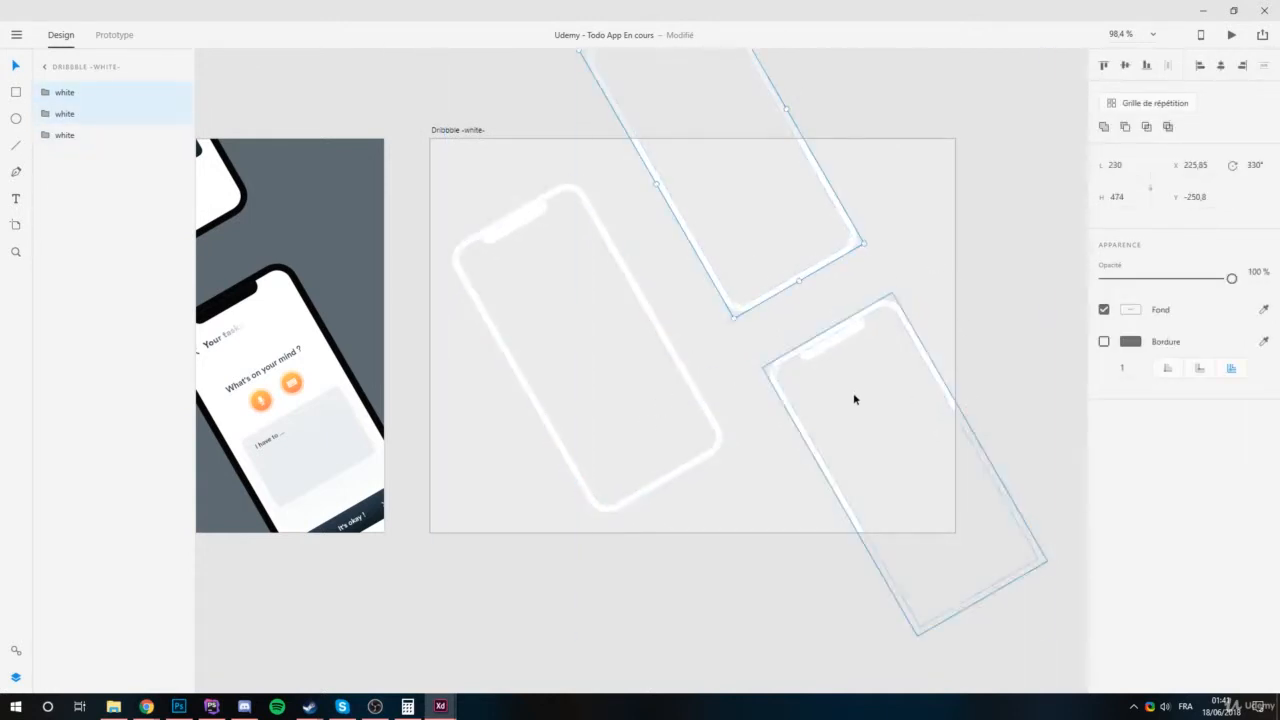
left_click(1003, 309)
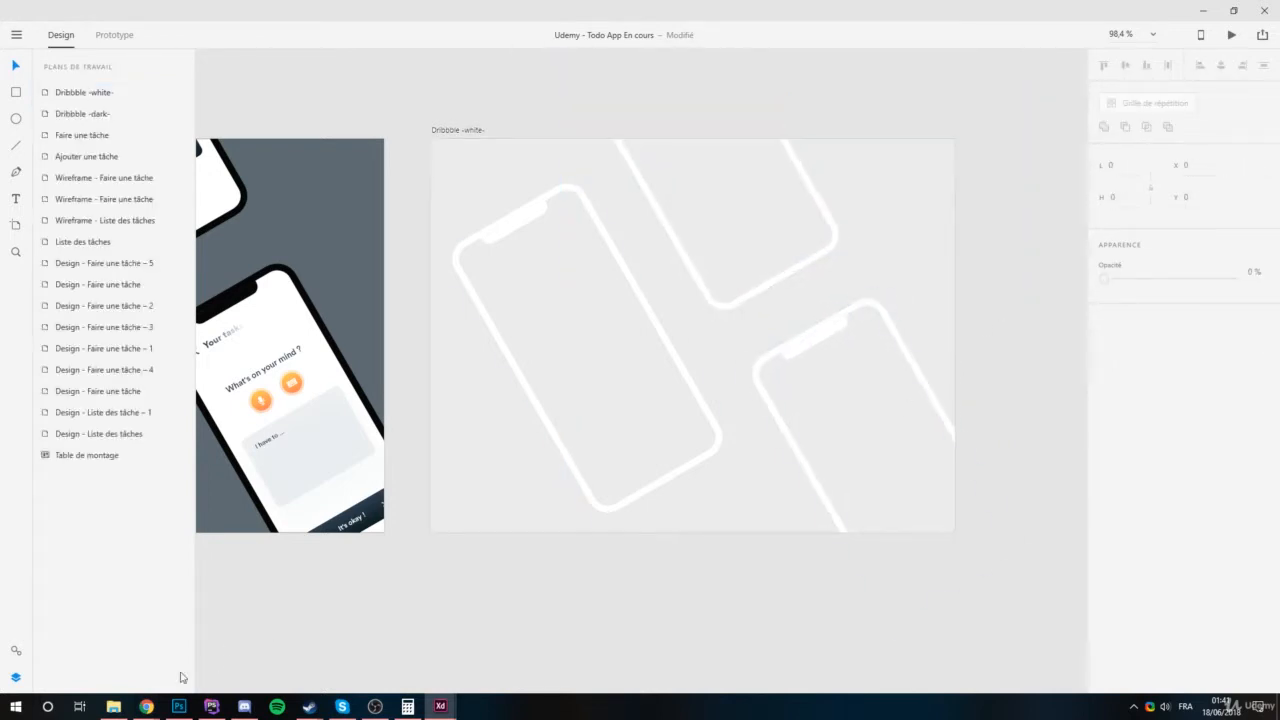
Fill the left phone with the "Your tasks" image from the rendu folder, the right one with Design - Faire une tâche – 4.png, the upper with – 5.png.
left_click(113, 706)
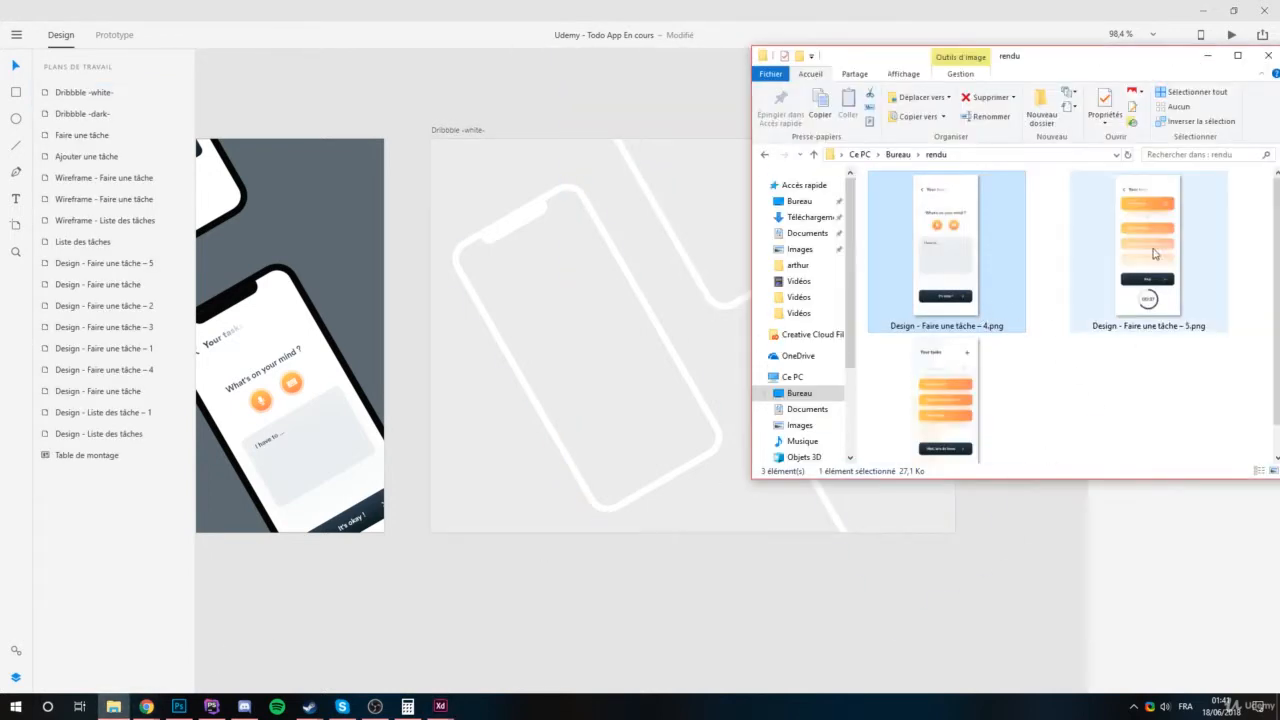
left_click_drag(970, 385, 571, 343)
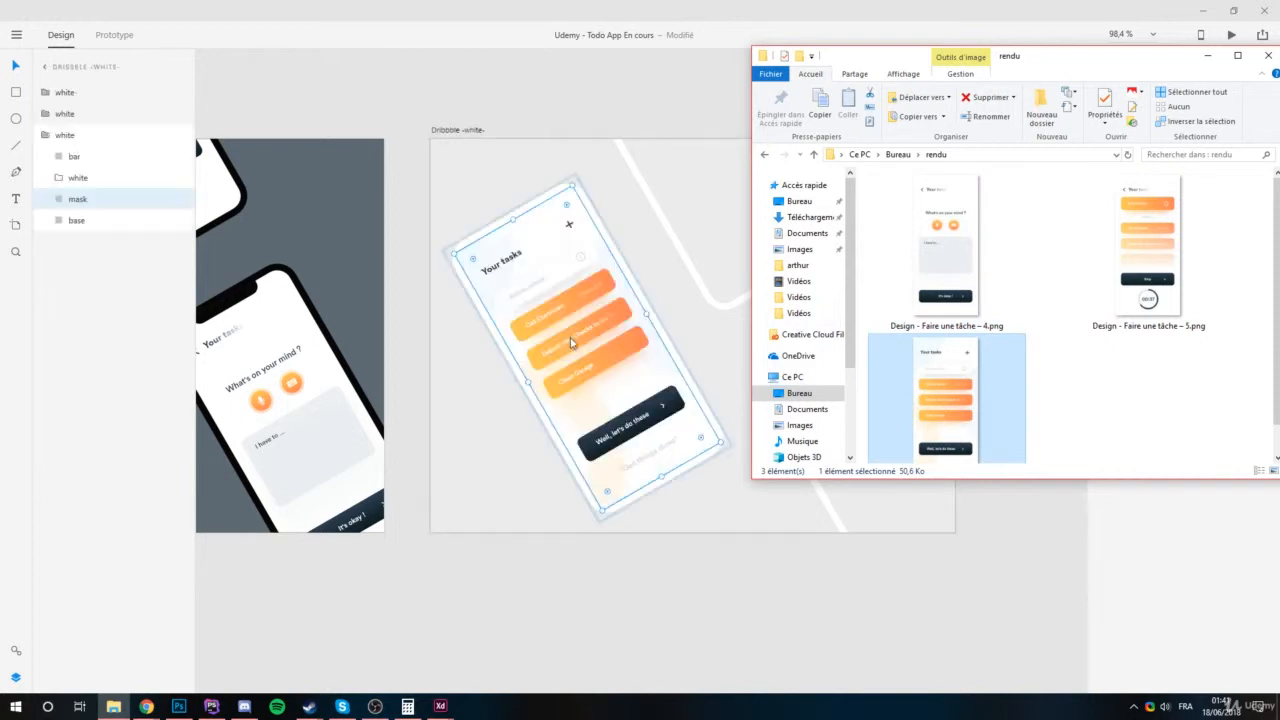
left_click_drag(1006, 62, 1088, 46)
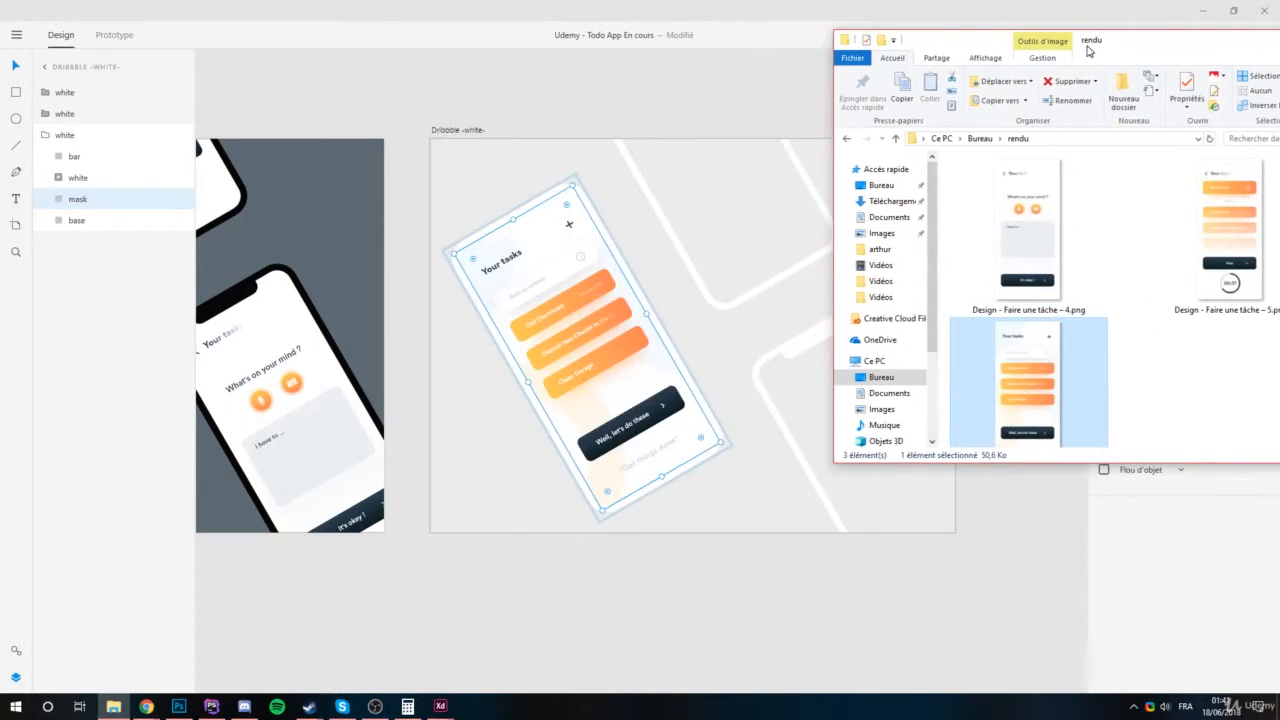
left_click_drag(1050, 236, 805, 400)
left_click_drag(1228, 236, 742, 200)
left_click(767, 521)
Fill the Dribbble -white- artboard's background with the dark colour sampled from the "Well, let's do these" button.
scroll(660, 450, "up", 2)
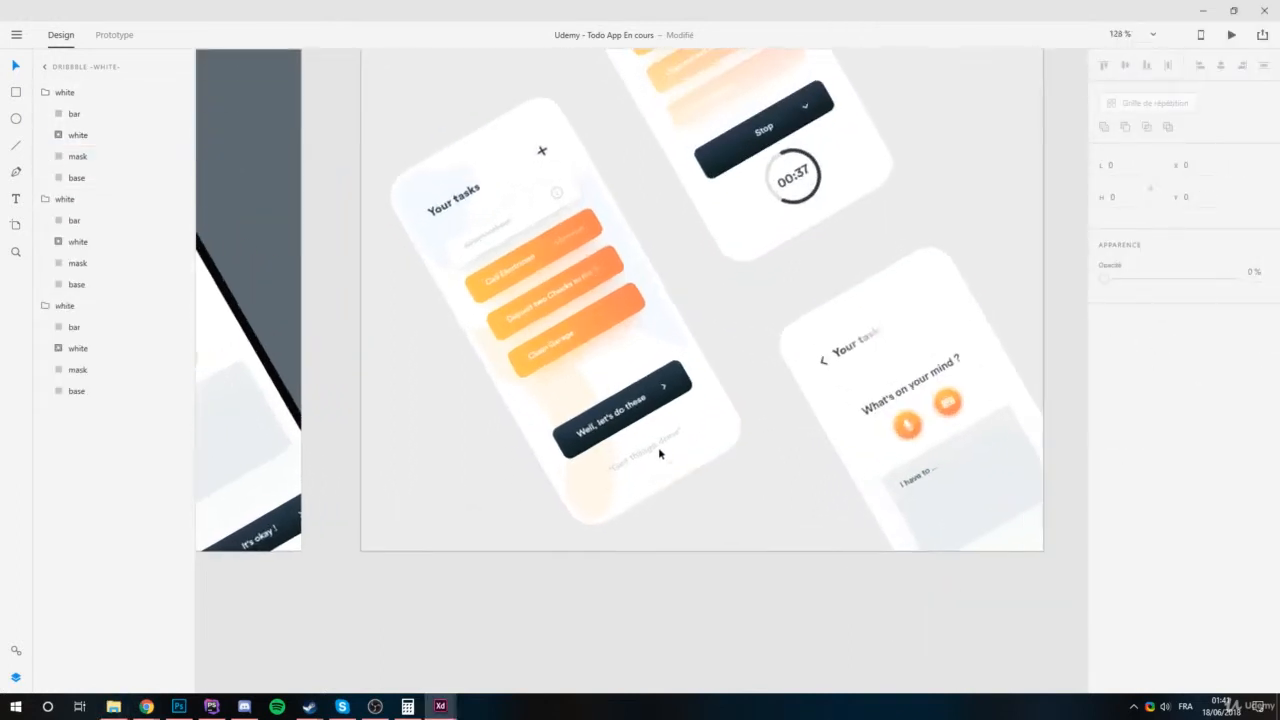
mouse_move(452, 331)
left_mouse_down()
mouse_move(498, 341)
mouse_move(463, 334)
left_mouse_up()
scroll(754, 280, "down", 3)
scroll(671, 300, "up", 1)
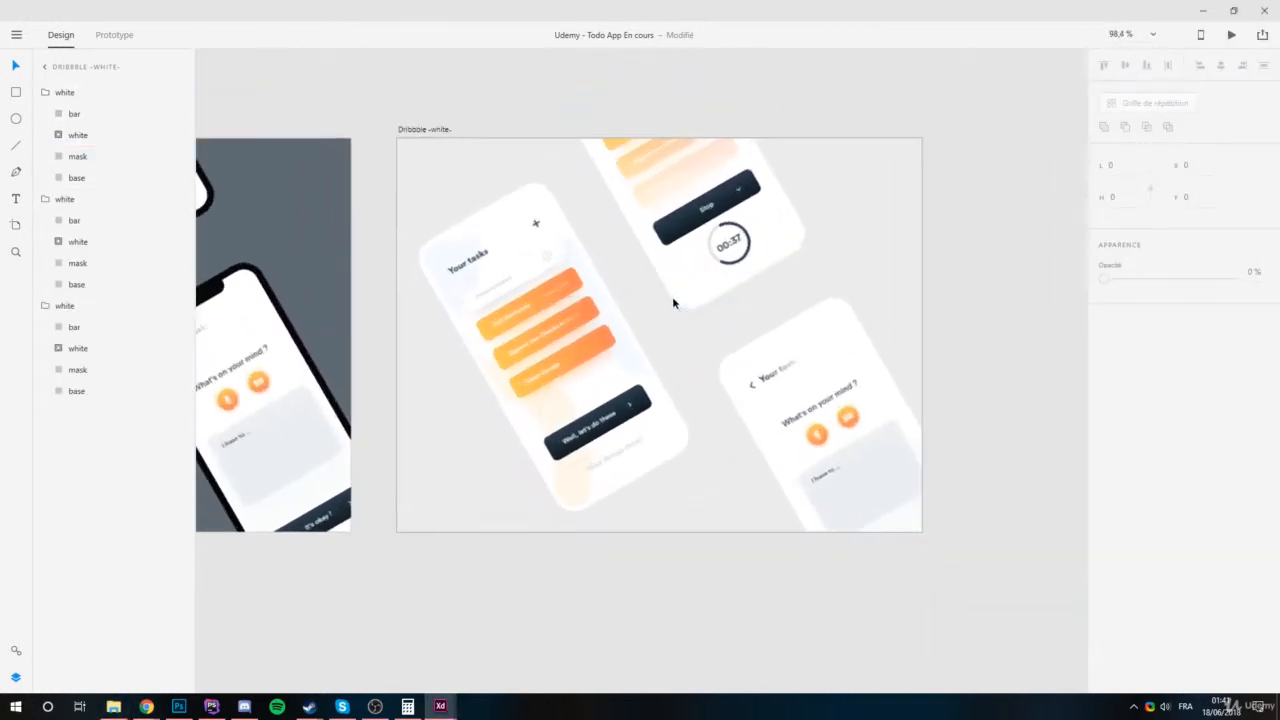
left_click(430, 159)
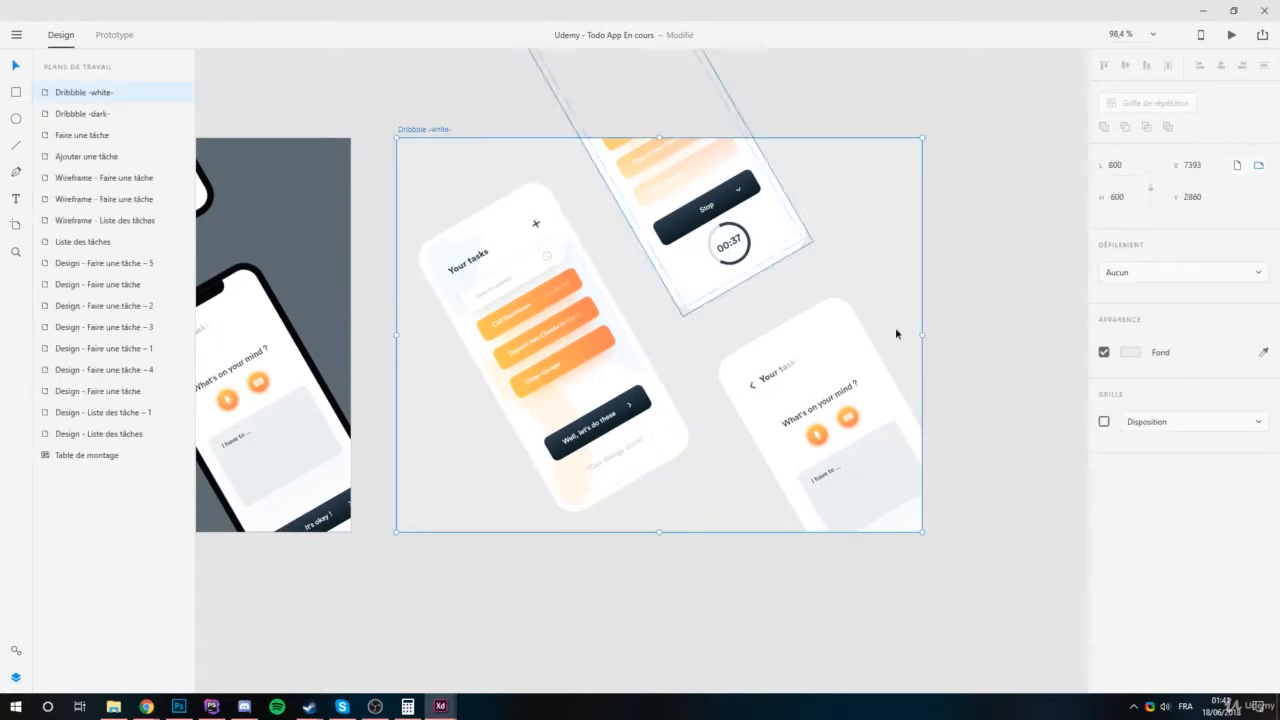
left_click(1130, 352)
left_click_drag(994, 366, 868, 416)
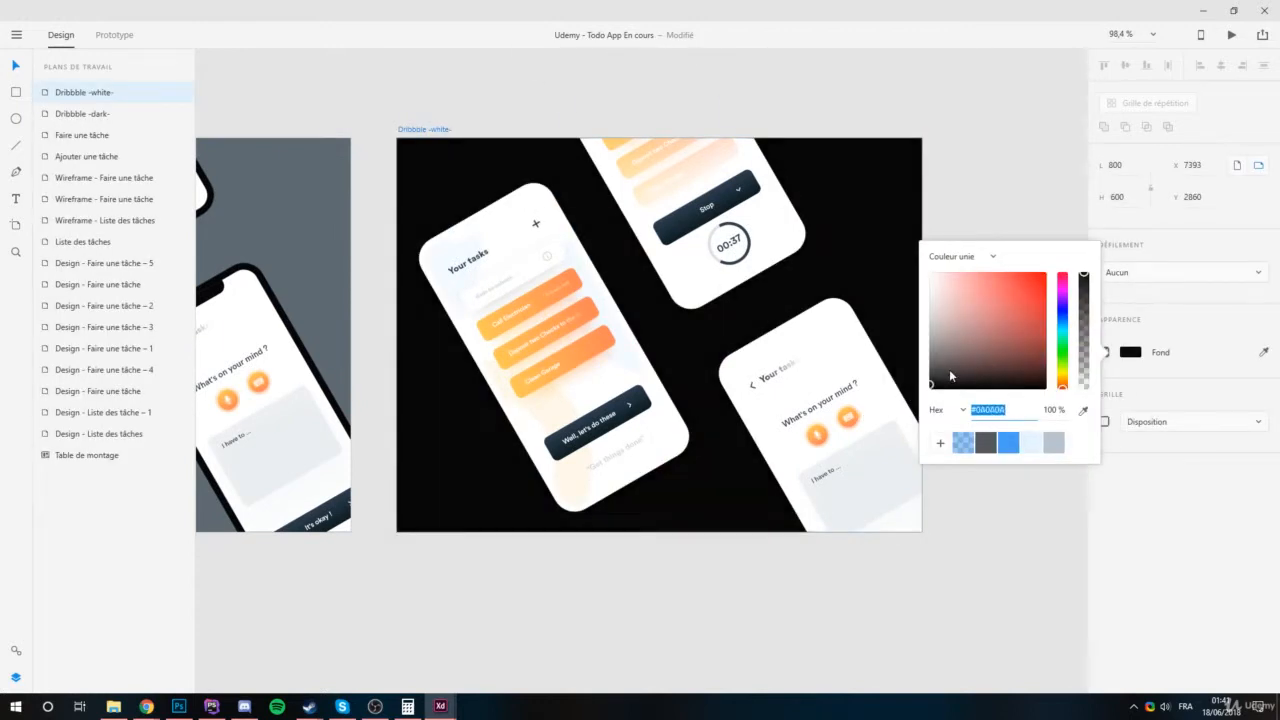
left_click(949, 372)
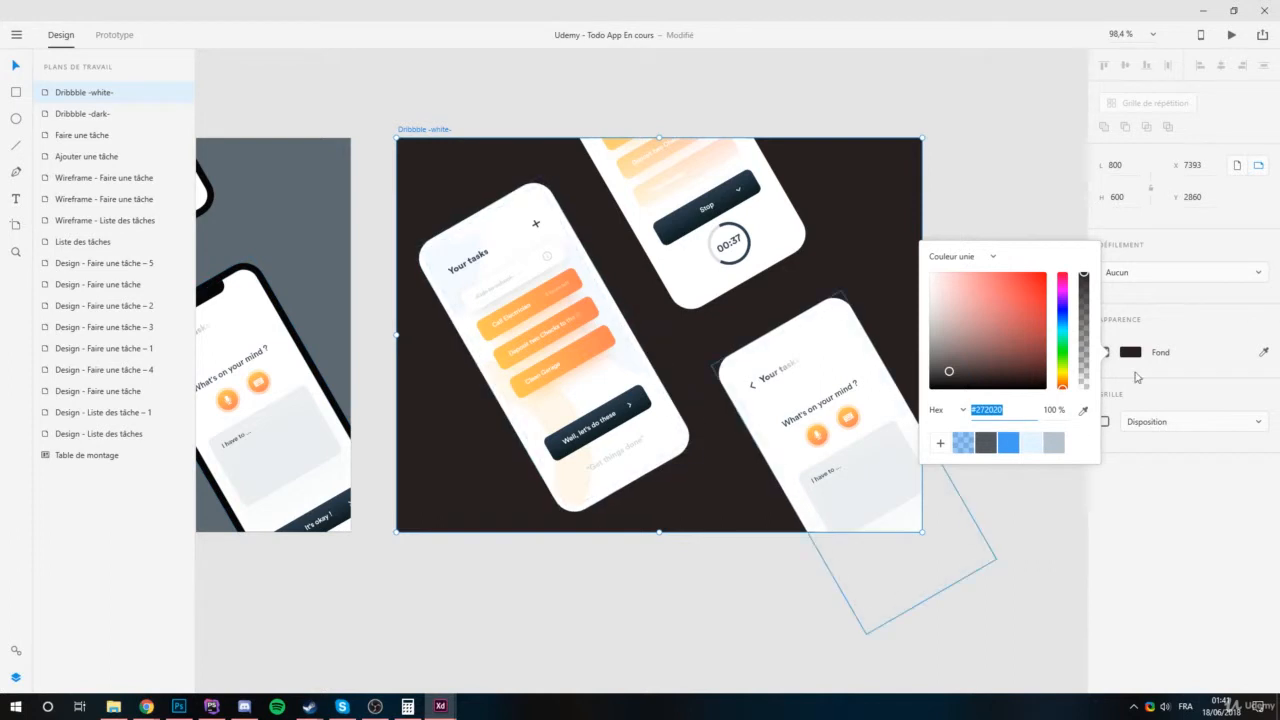
left_click(1265, 351)
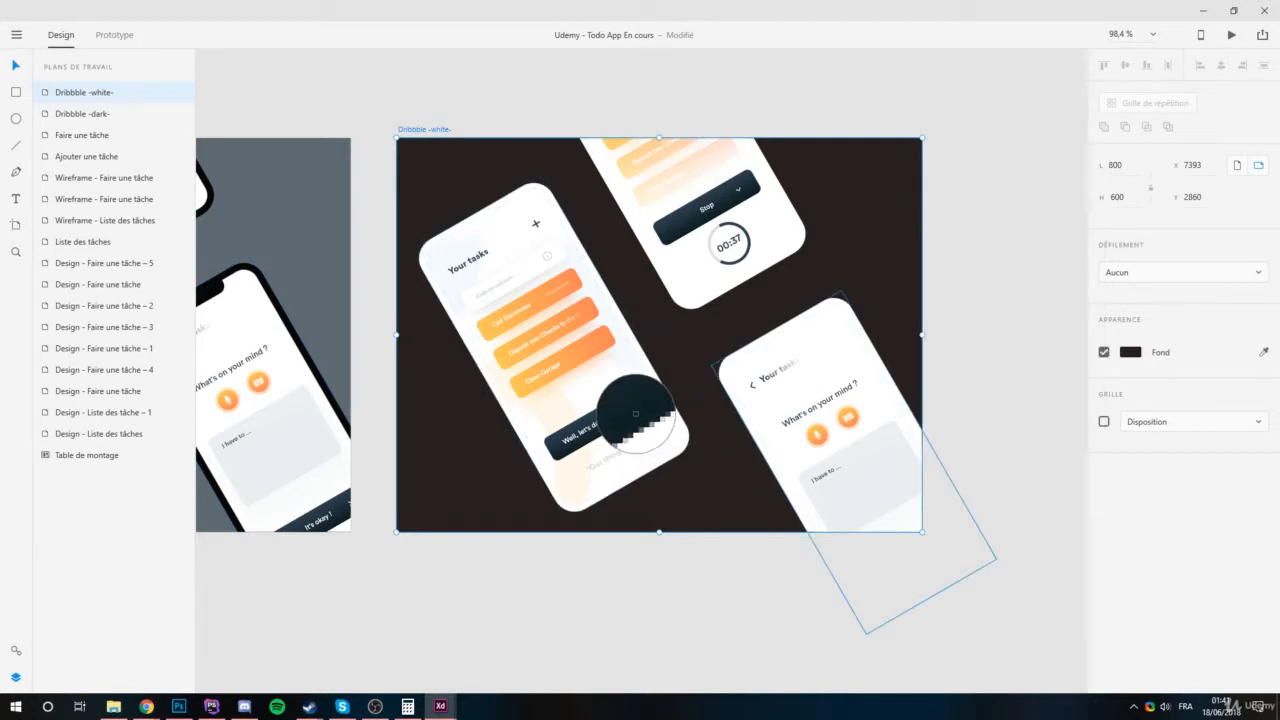
left_click(637, 420)
left_click(897, 288)
Desaturate and darken the Dribbble -white- artboard's fill to a near-black shade.
scroll(681, 338, "up", 3)
left_click_drag(449, 305, 498, 321)
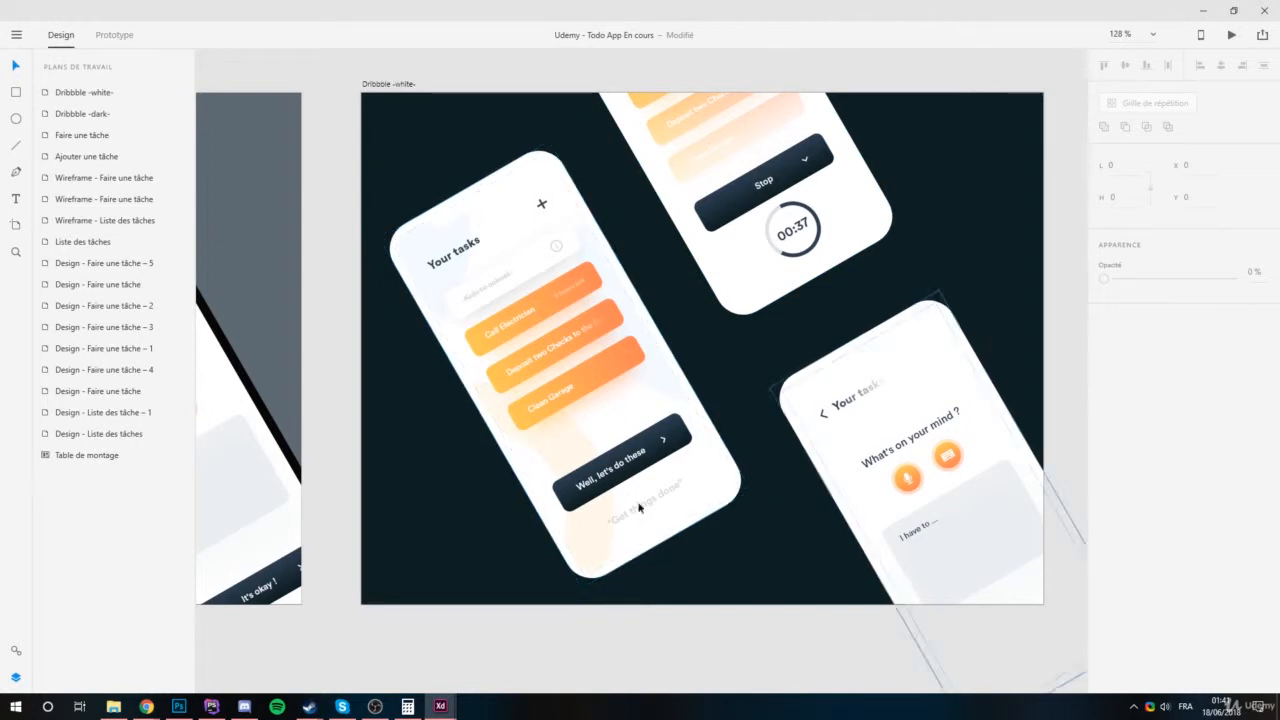
left_click(373, 85)
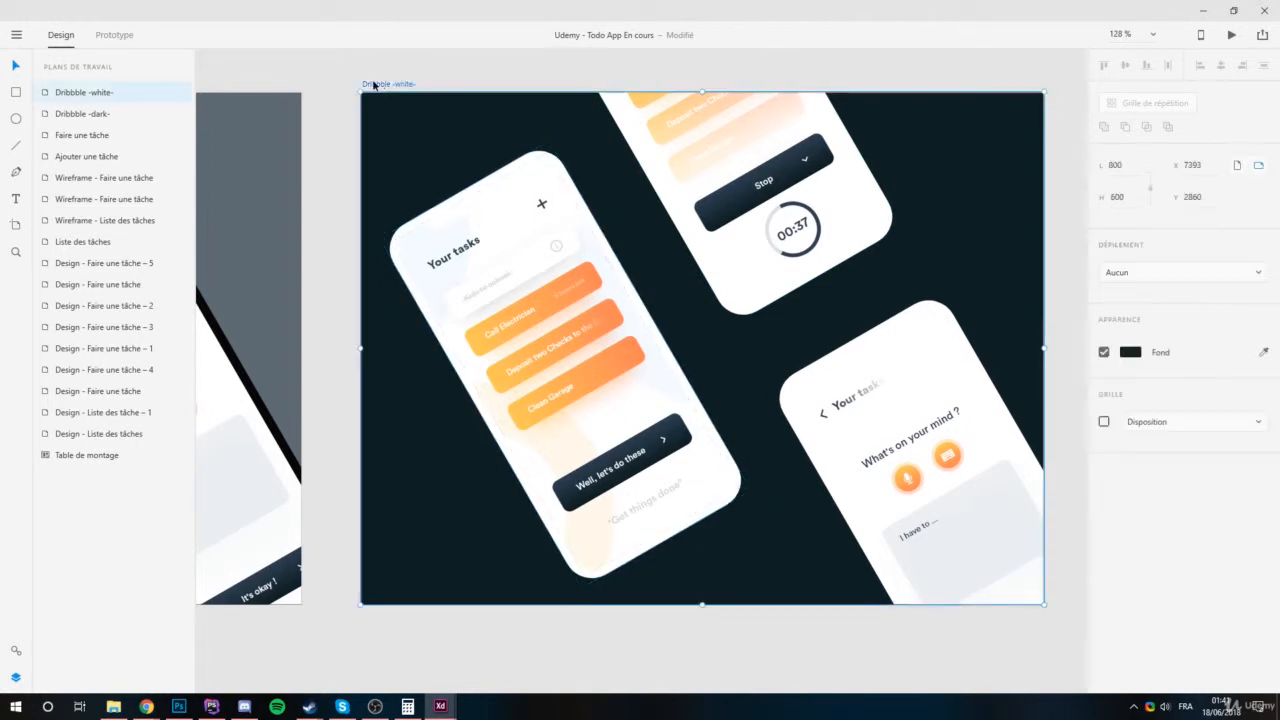
left_click(1127, 356)
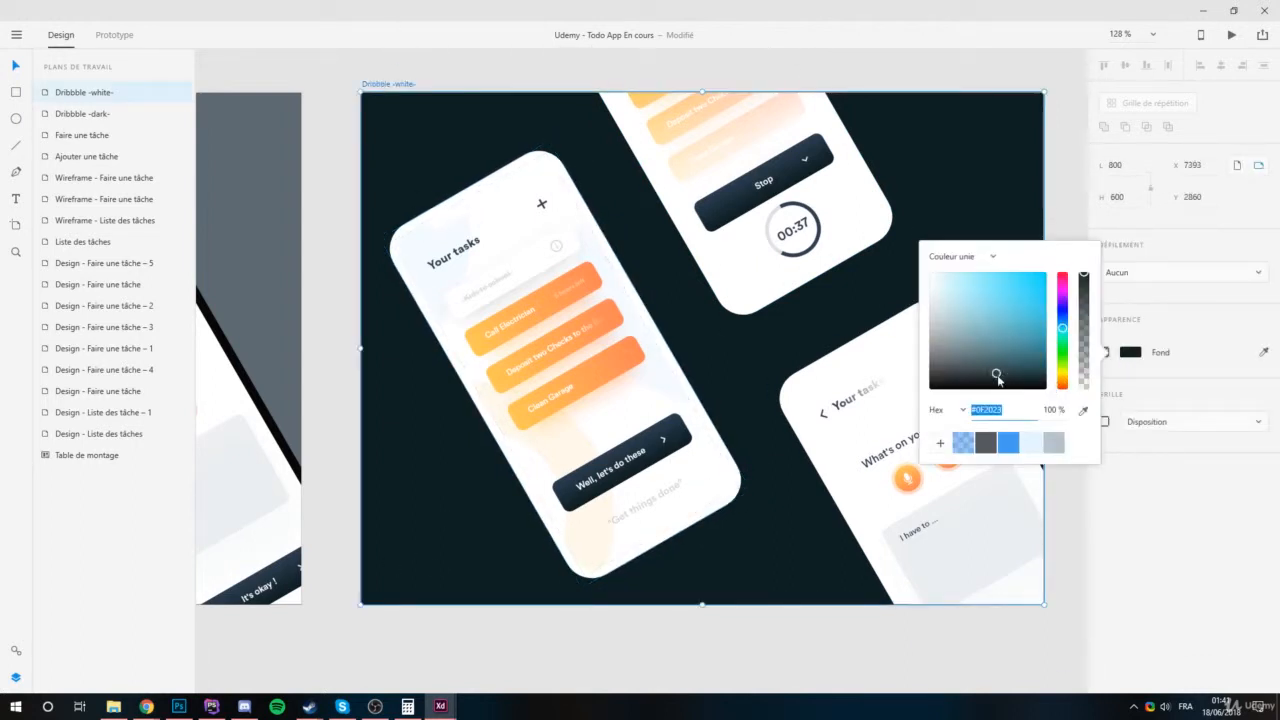
left_click_drag(998, 380, 996, 374)
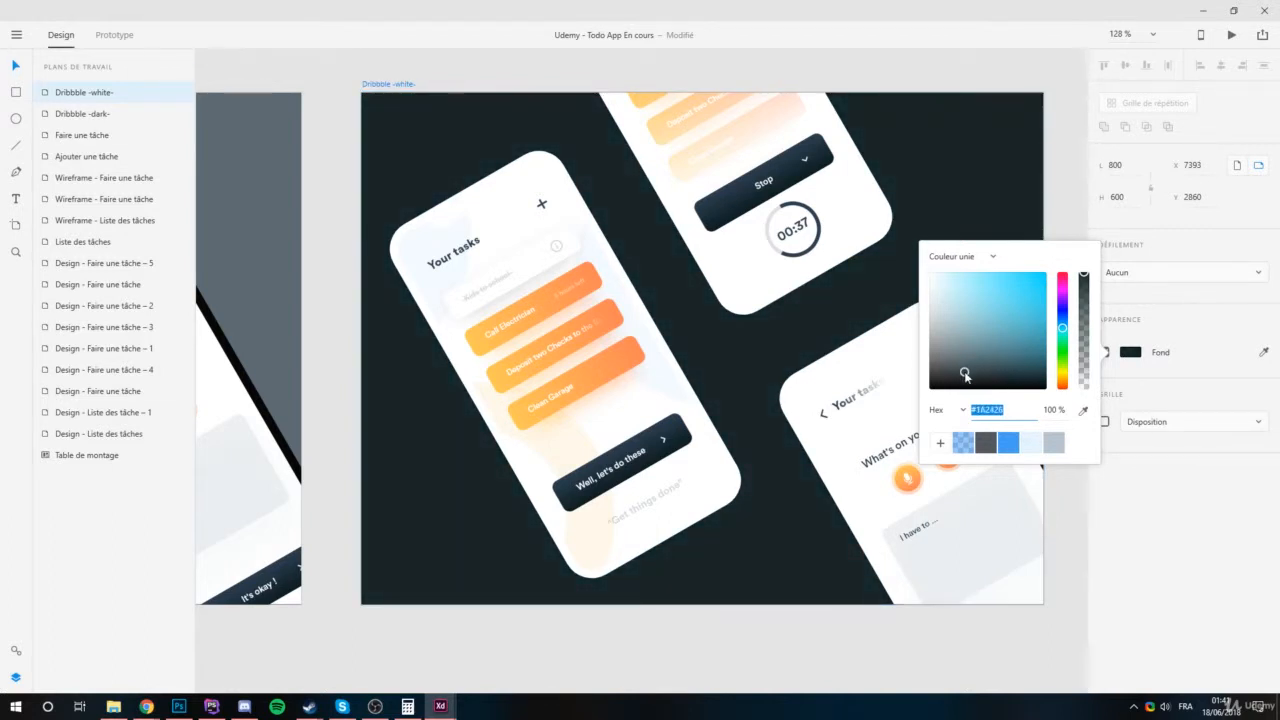
left_click_drag(965, 377, 963, 376)
left_click(787, 304)
Examine the contrast and layout of the three white phones against the dark background, up close and from afar.
scroll(737, 360, "down", 3)
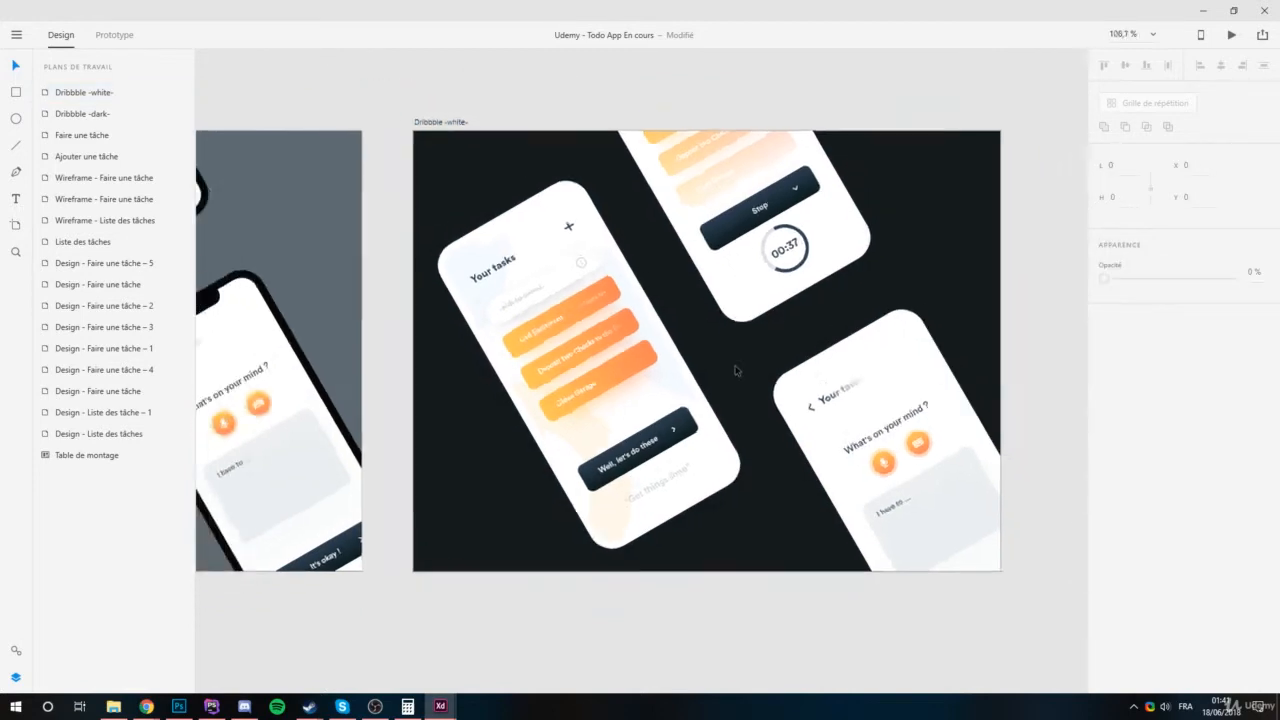
scroll(671, 332, "up", 3)
left_click_drag(704, 294, 591, 281)
scroll(597, 330, "down", 3)
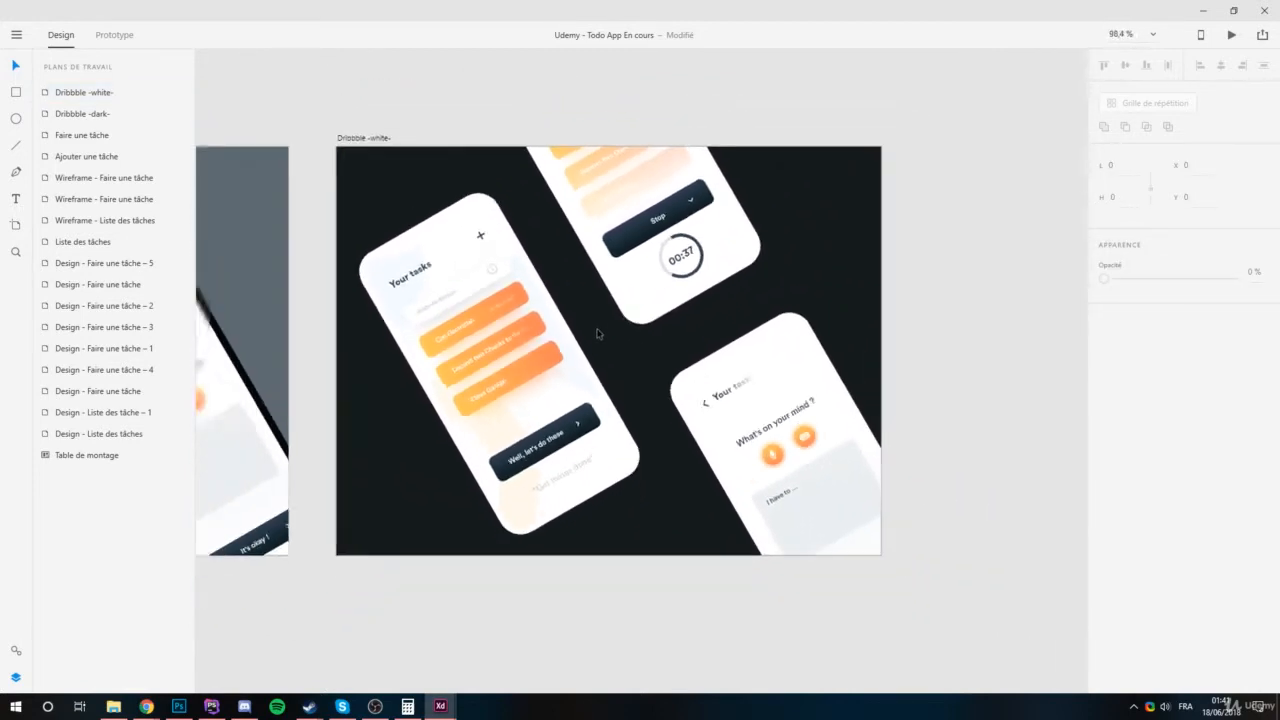
scroll(429, 403, "up", 3)
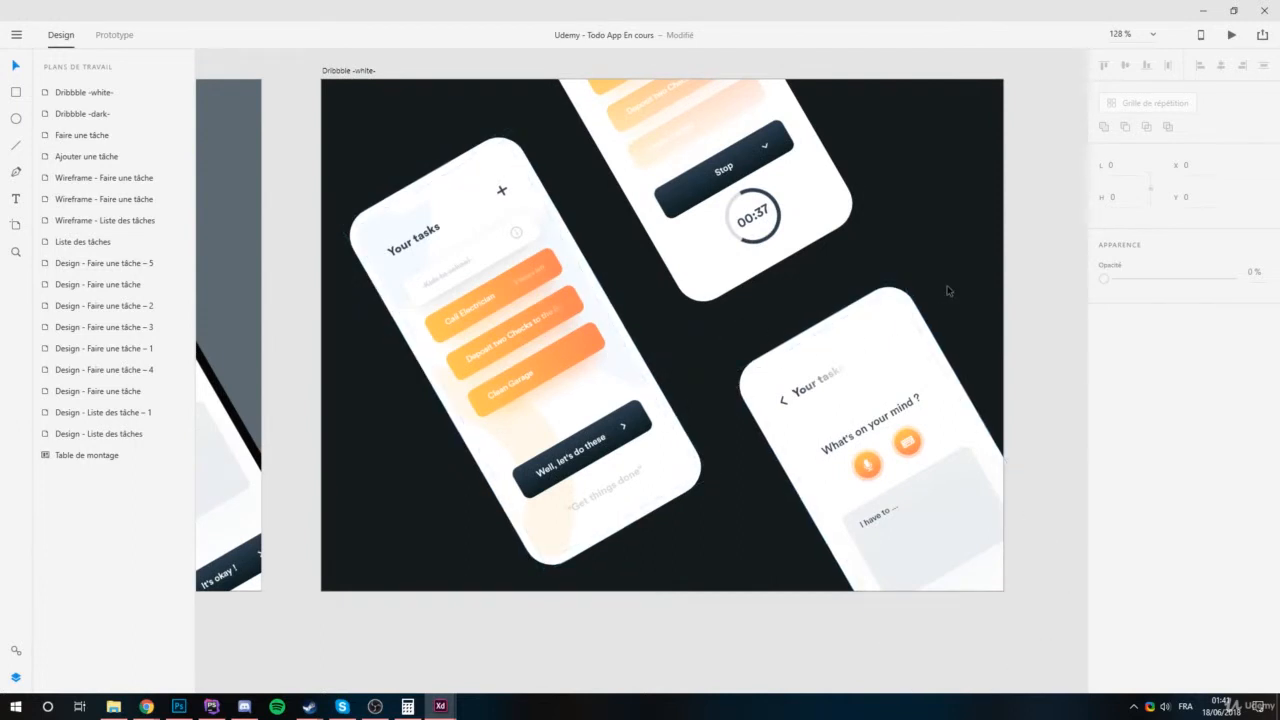
scroll(882, 259, "down", 3)
scroll(709, 283, "up", 3)
scroll(608, 363, "up", 1)
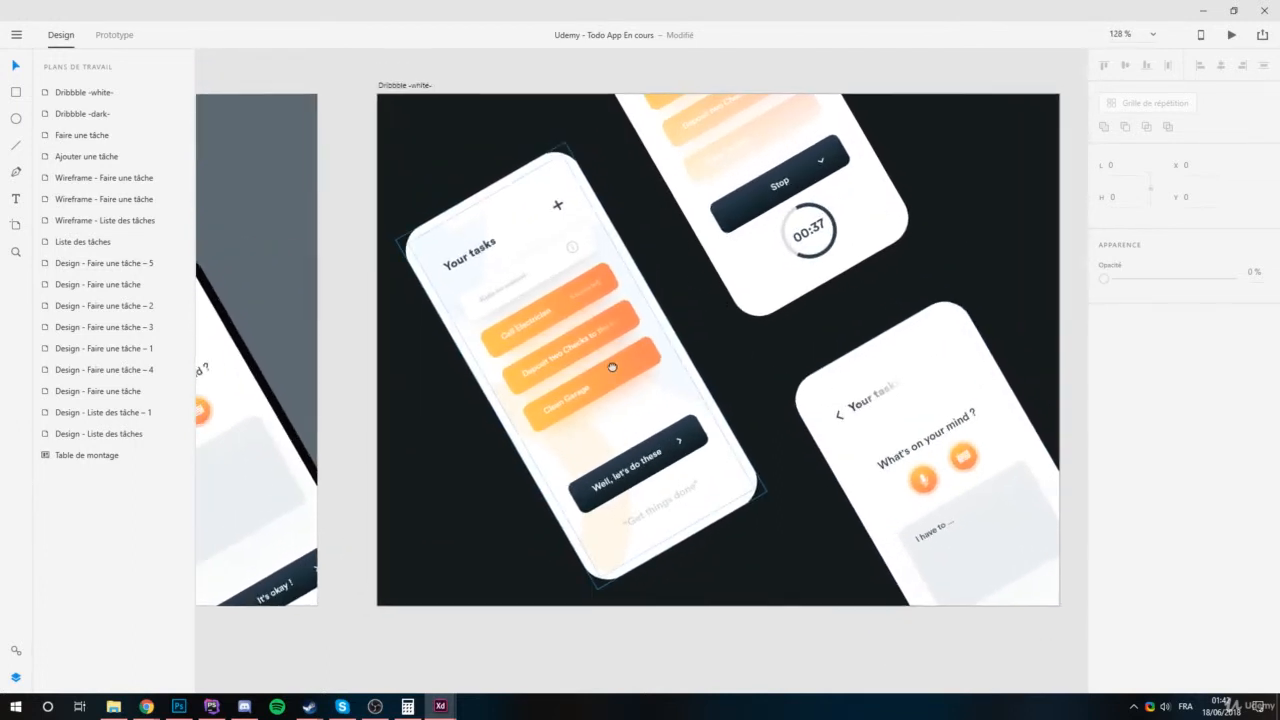
scroll(481, 293, "down", 3)
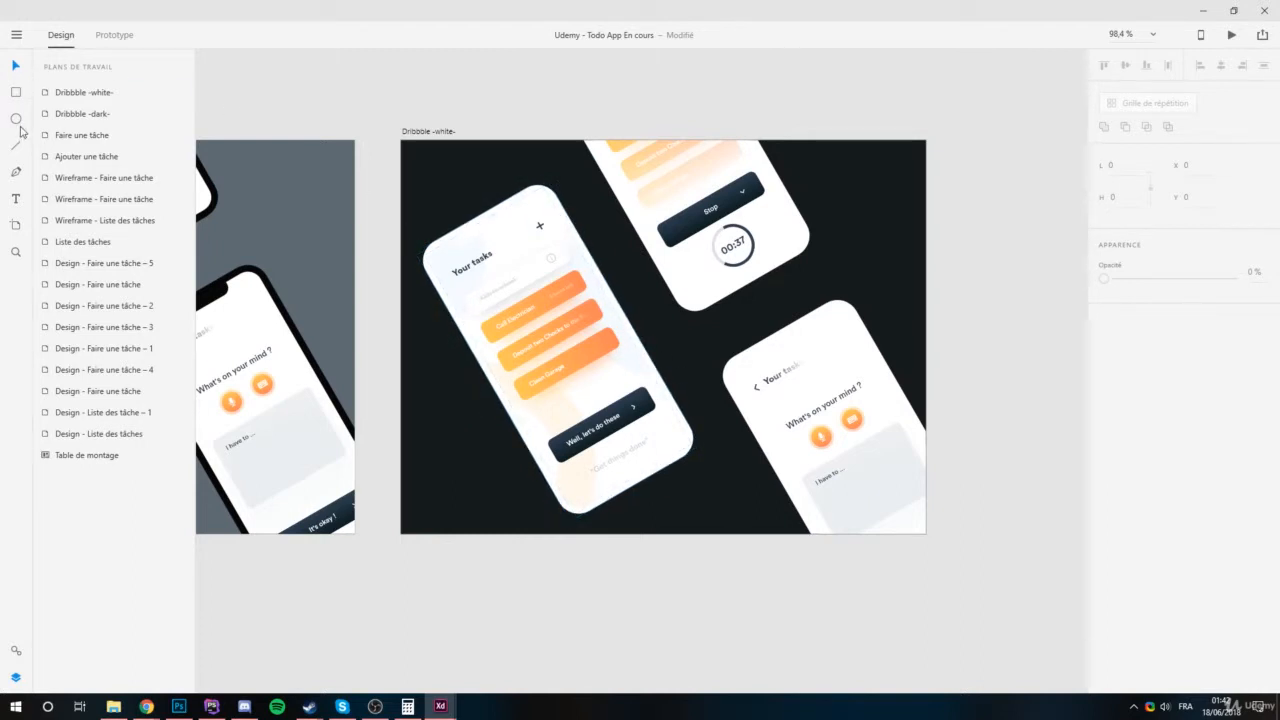
Draw a circle about 590 × 590 px overlapping the upper-right corner of the Dribbble -white- artboard.
scroll(470, 408, "up", 4)
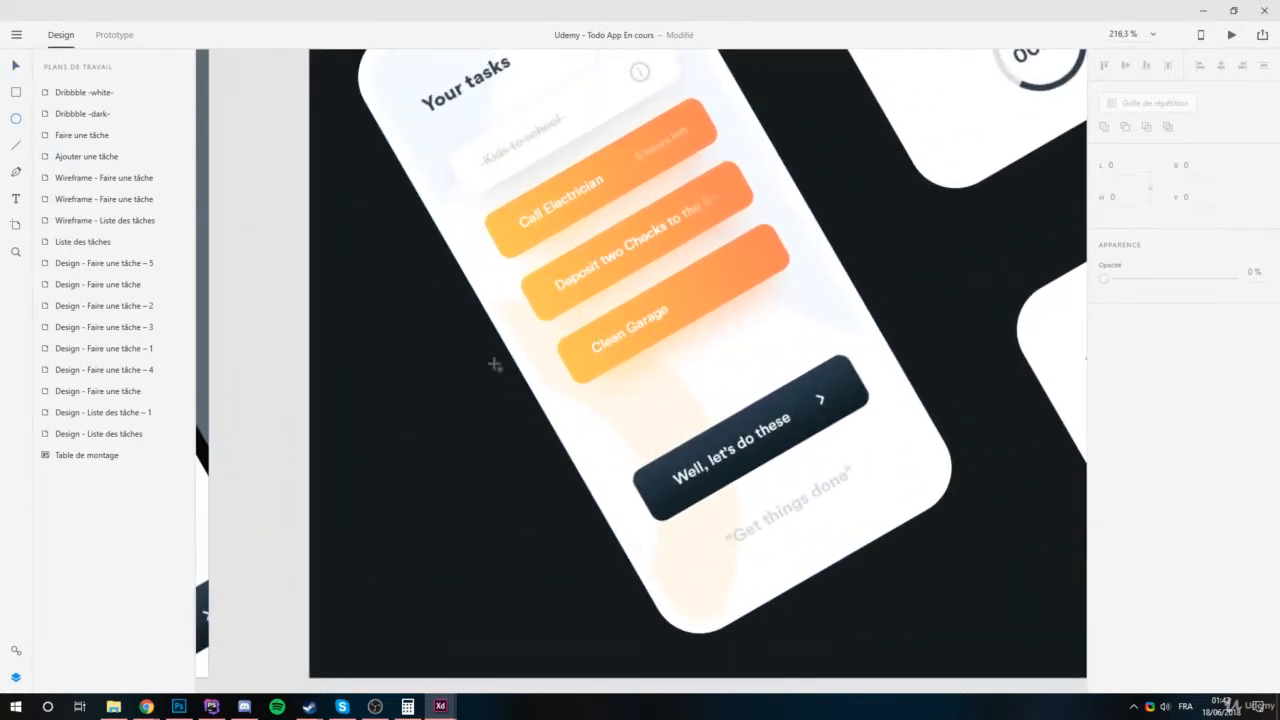
scroll(494, 365, "down", 6)
mouse_move(726, 84)
left_mouse_down()
mouse_move(993, 369)
mouse_move(1022, 379)
left_mouse_up()
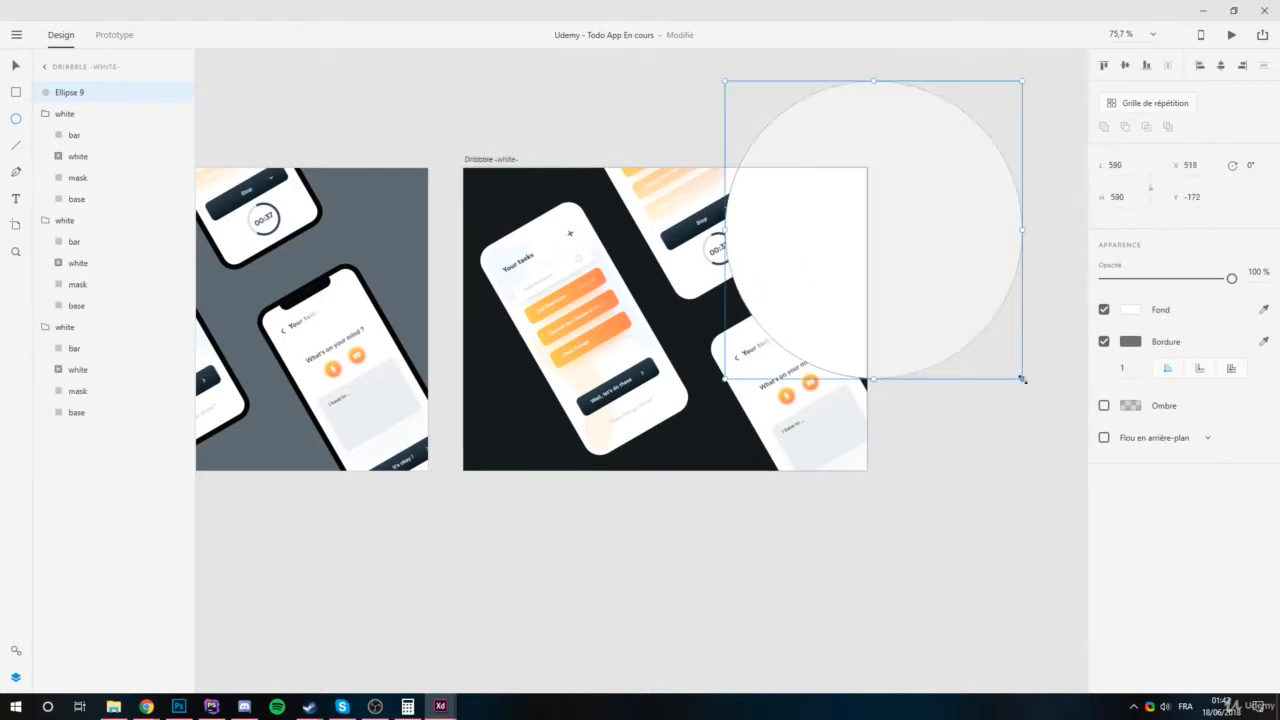
Turn the circle into a ring by removing its fill and setting its border width to 80.
left_click(1104, 310)
left_click(1137, 350)
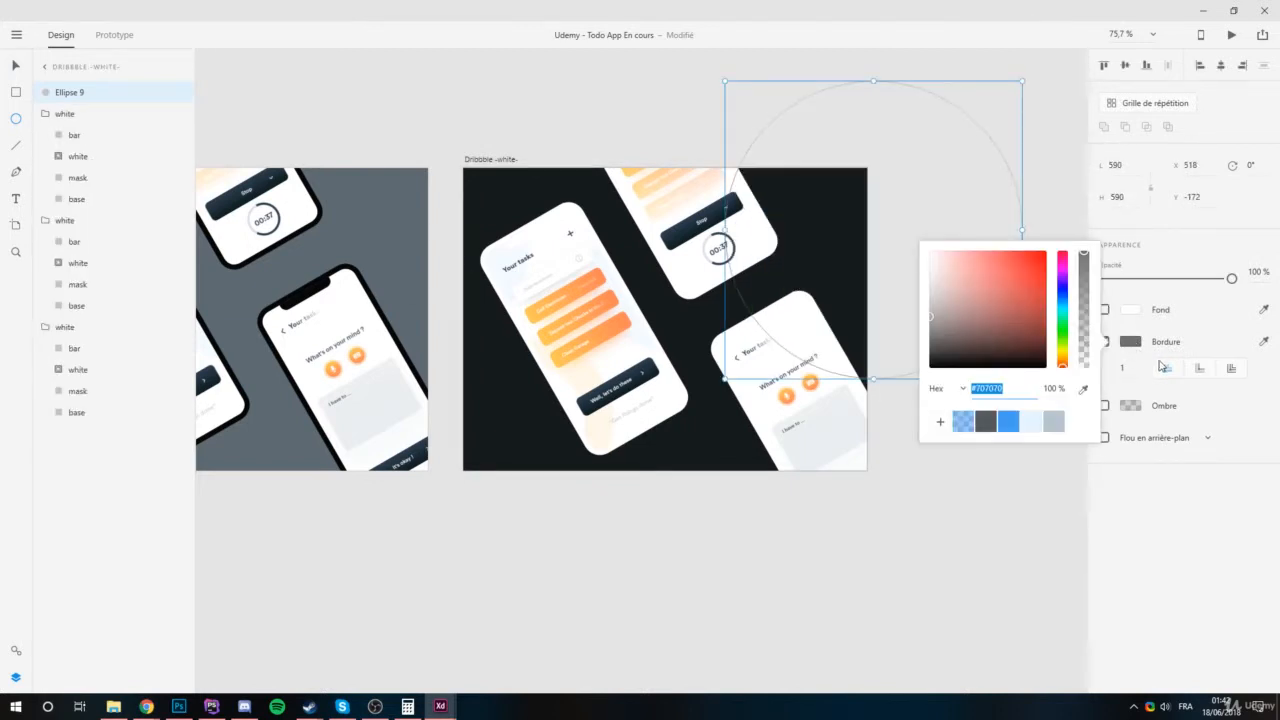
left_click(1127, 358)
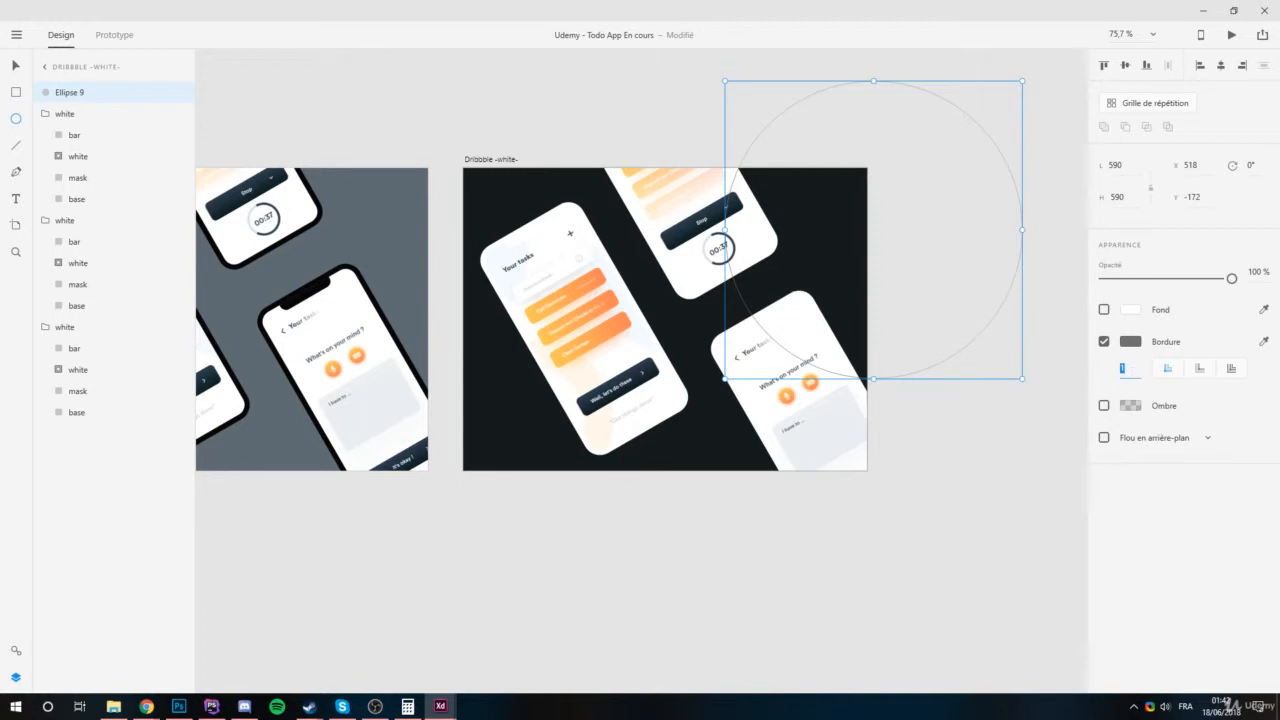
type("80")
key("Return")
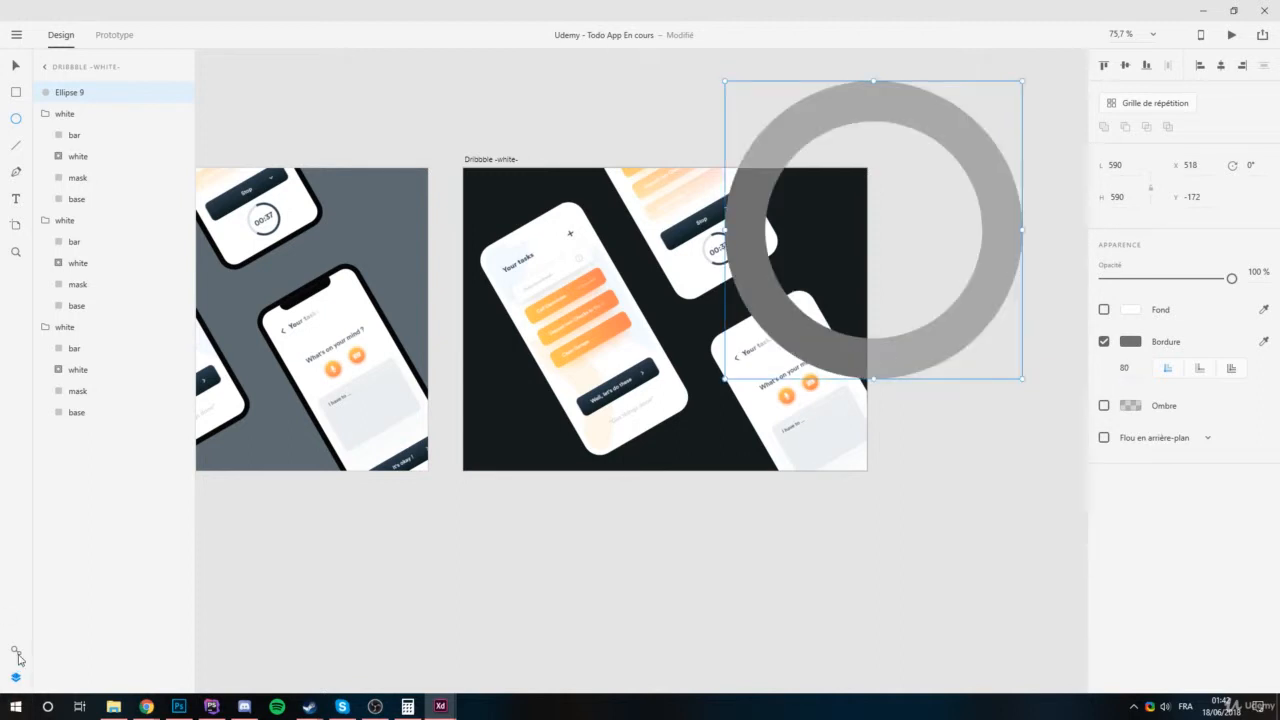
Apply the saved yellow asset colour #FFC857 as the ring's border colour.
left_click(15, 650)
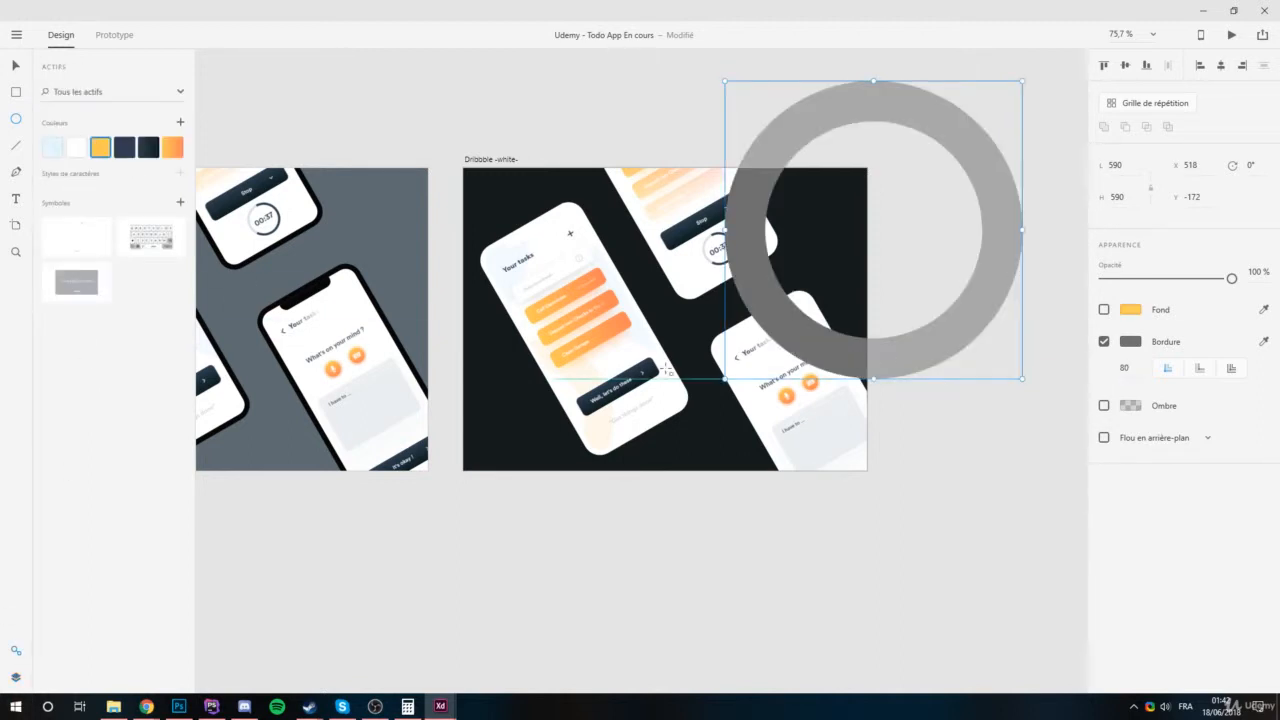
right_click(101, 158)
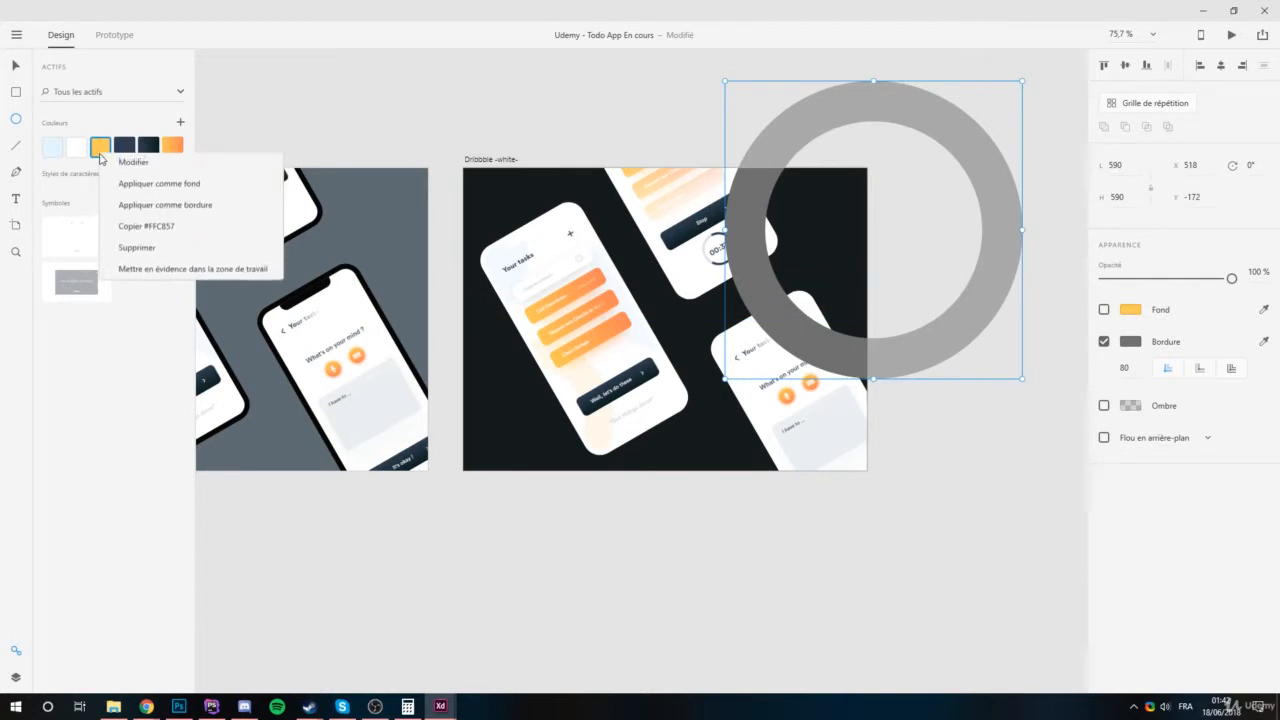
left_click(217, 207)
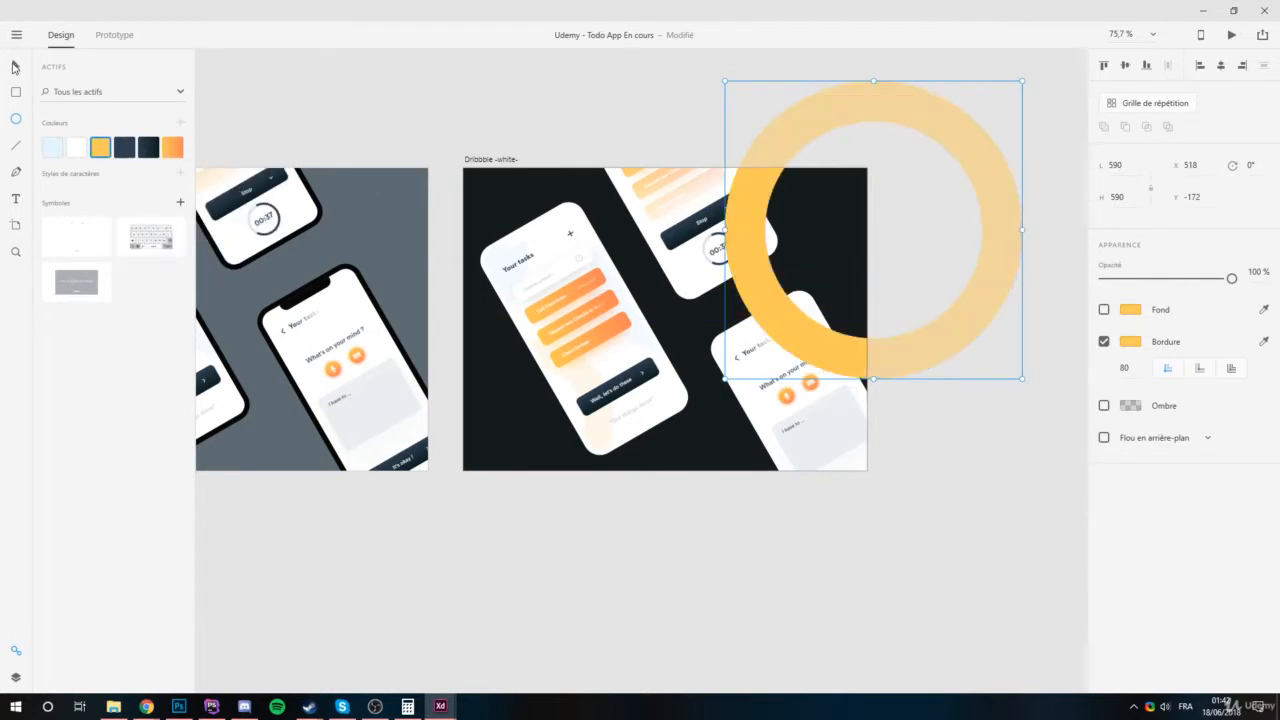
Move the ring up and right so it partly leaves the artboard's corner, and lower its opacity to 3%.
left_click_drag(785, 323, 808, 215)
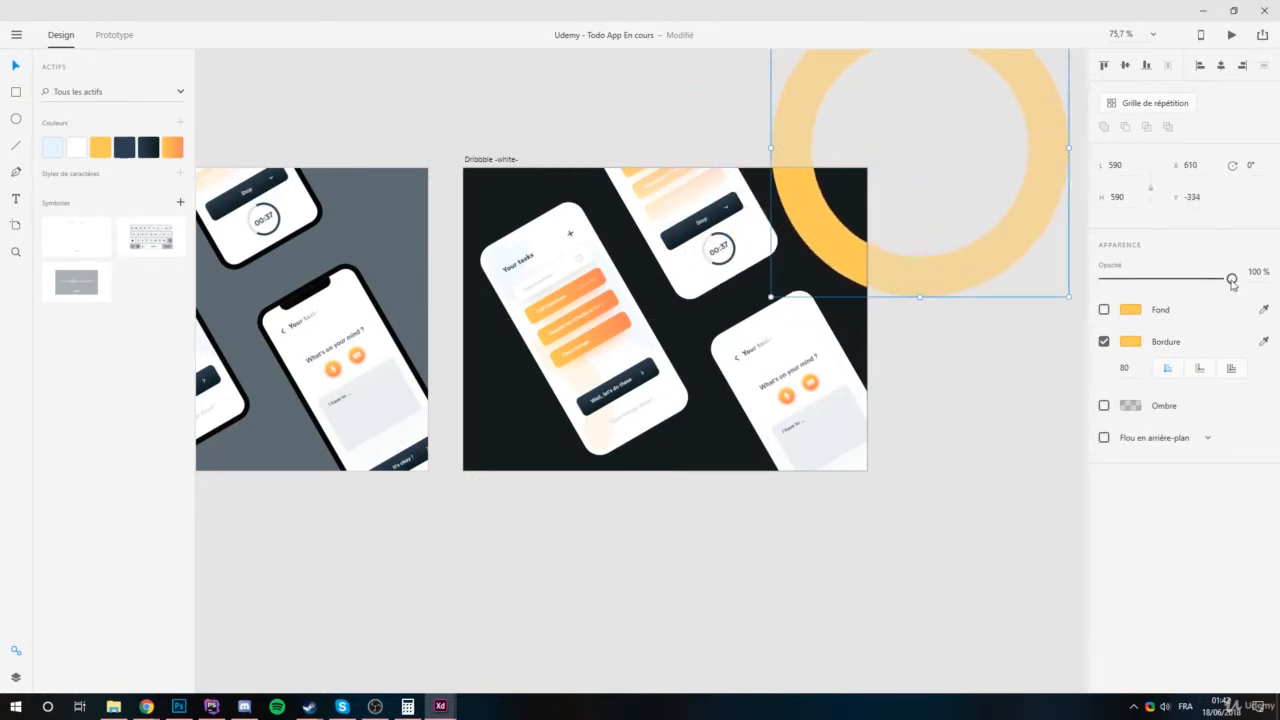
left_click_drag(1232, 283, 1121, 281)
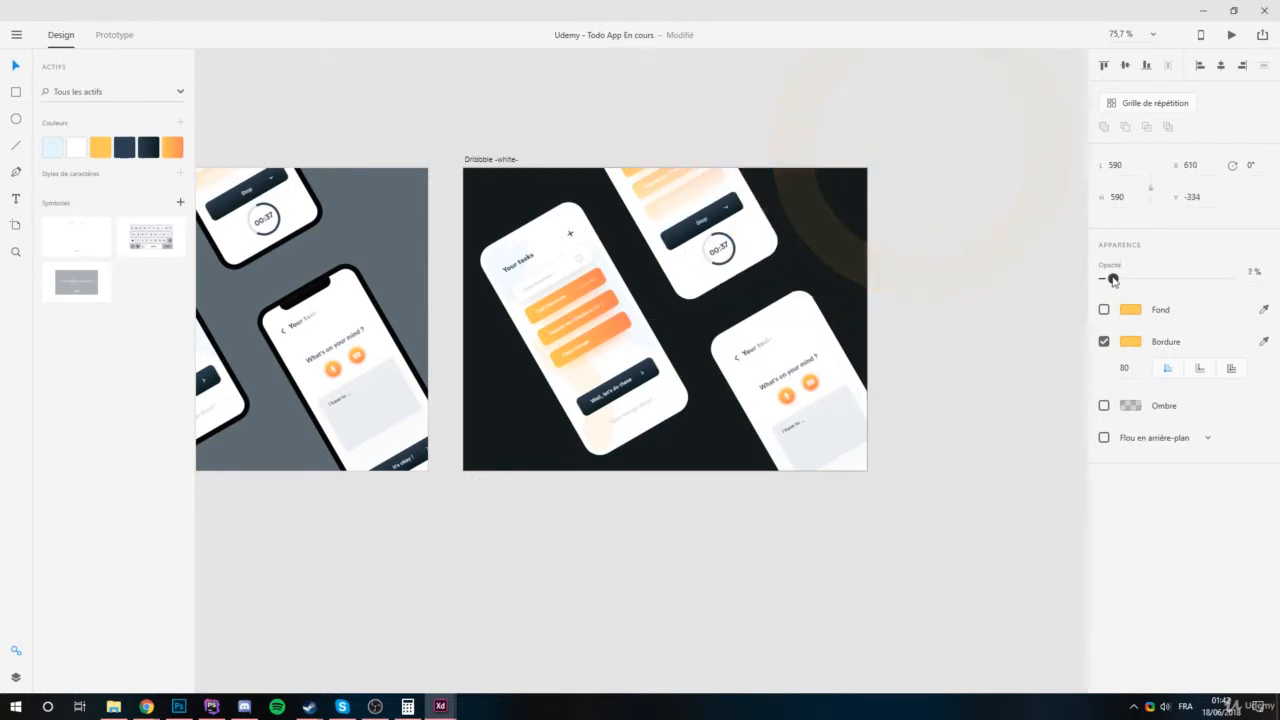
left_click(940, 340)
scroll(660, 290, "up", 5)
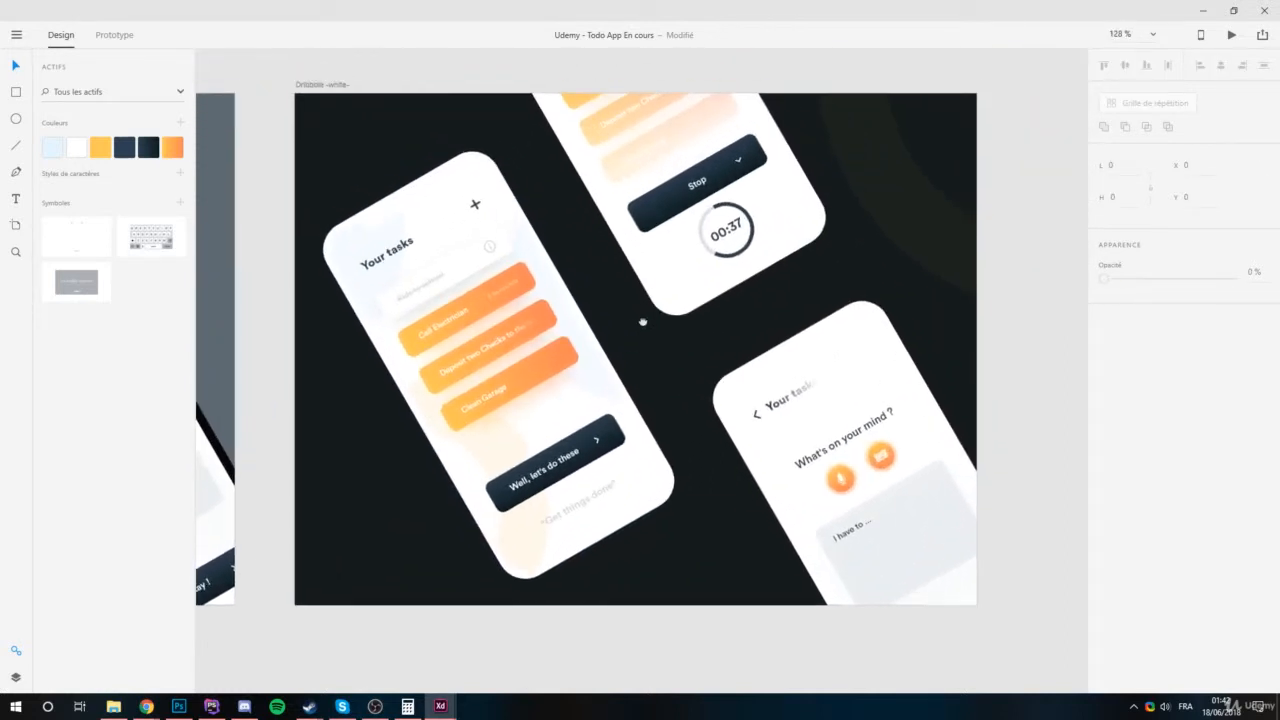
Try the faint ring in the lower-left area of the artboard and reposition it over the upper-right corner at X 635, Y -325.
left_click(905, 188)
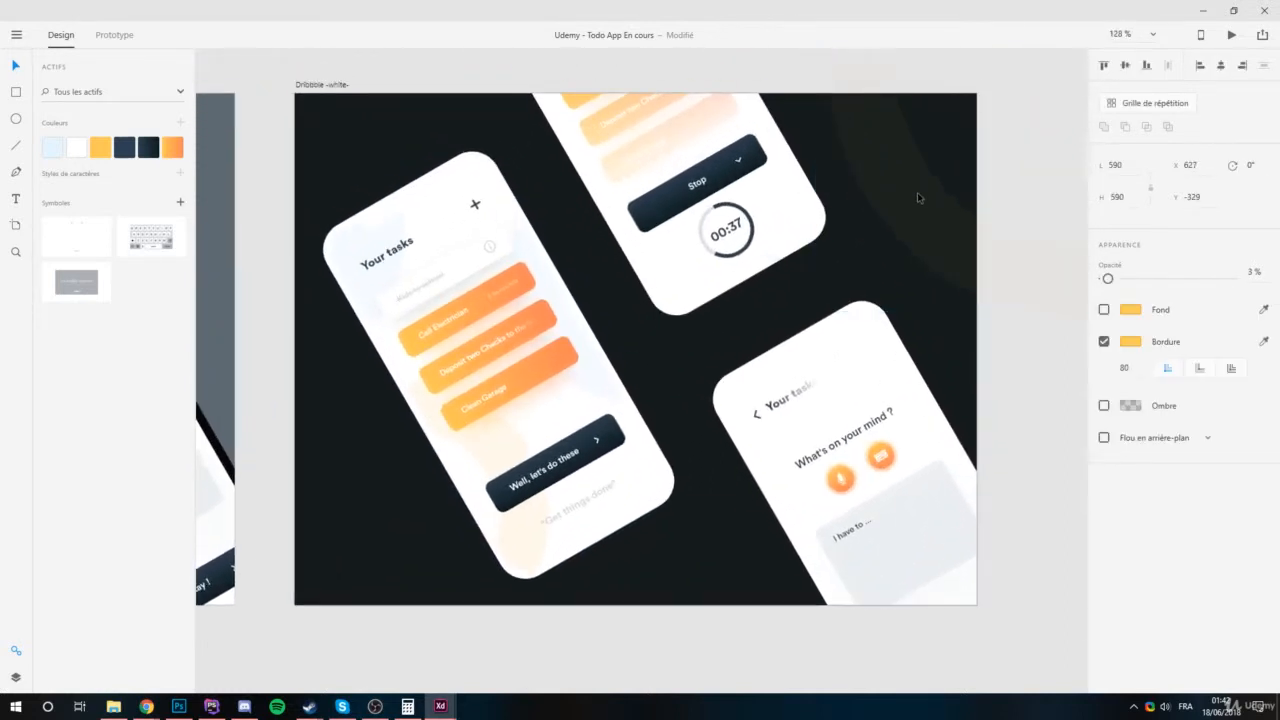
left_click_drag(924, 196, 610, 560)
left_click_drag(659, 402, 691, 422)
left_click_drag(571, 484, 573, 484)
scroll(602, 493, "down", 3)
left_click_drag(471, 483, 770, 302)
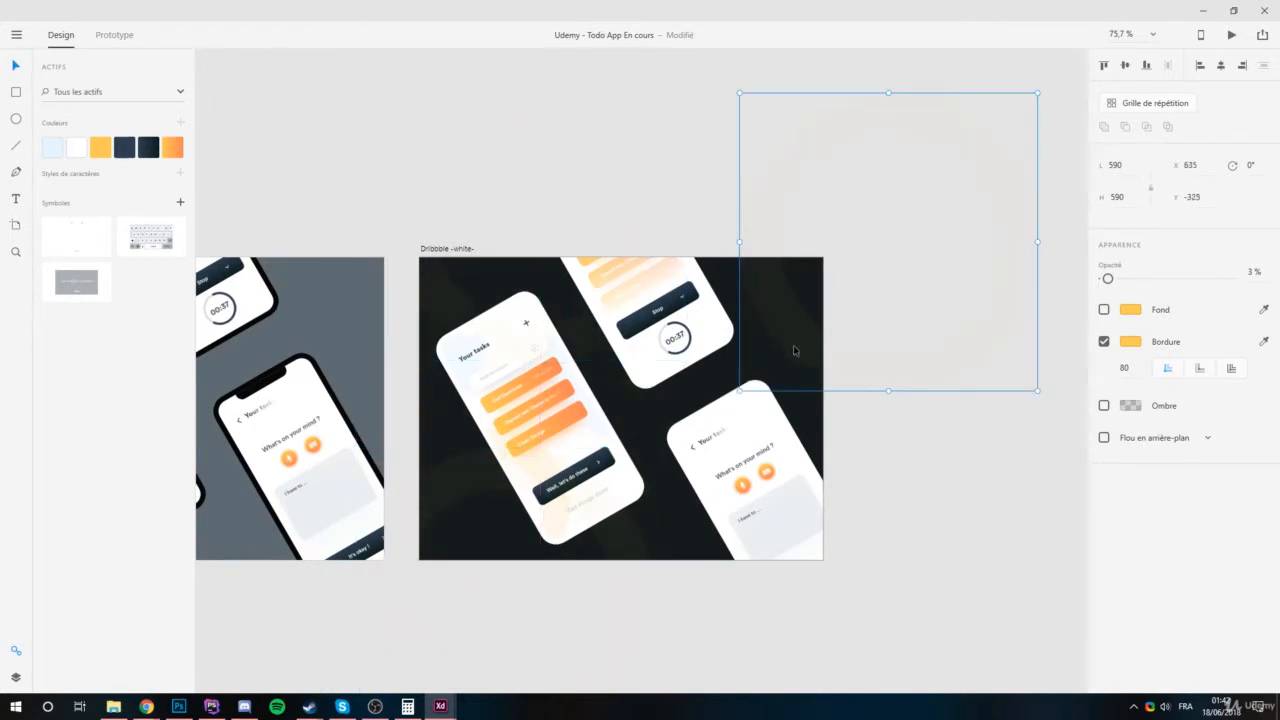
Replace the border of the ring over the artboard's upper-right corner with a solid fill.
left_click(1104, 341)
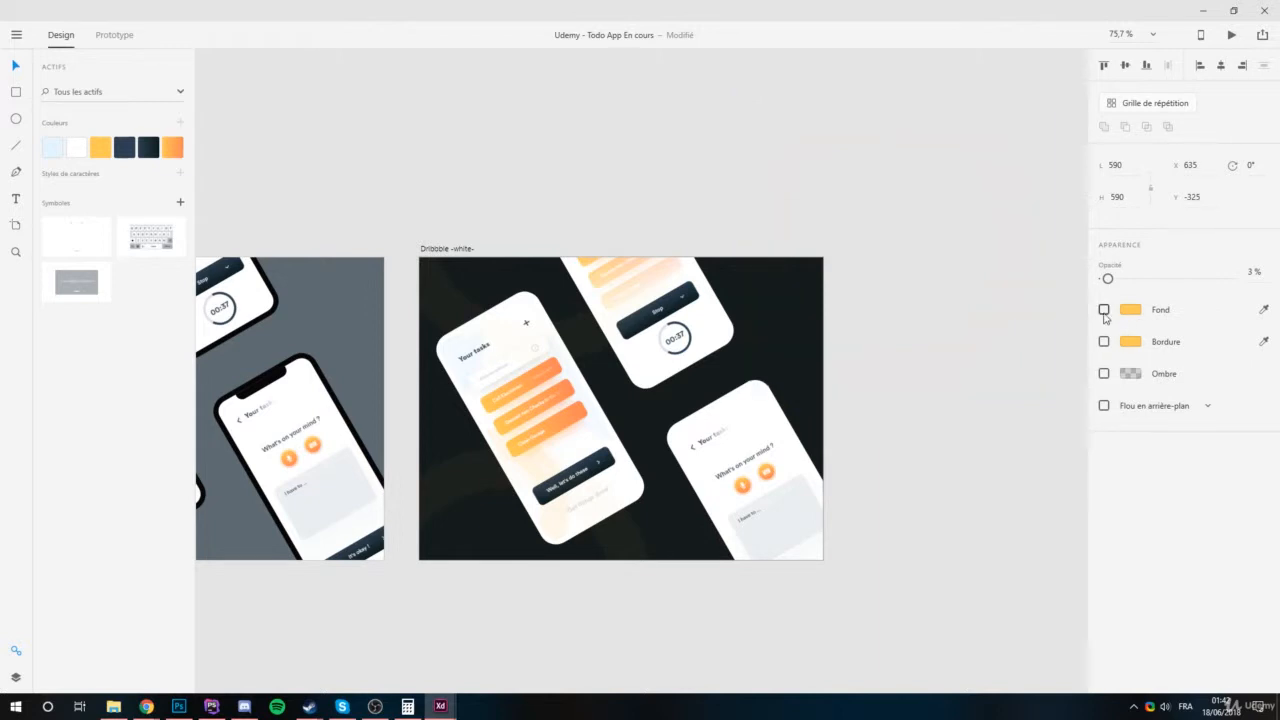
left_click(997, 468)
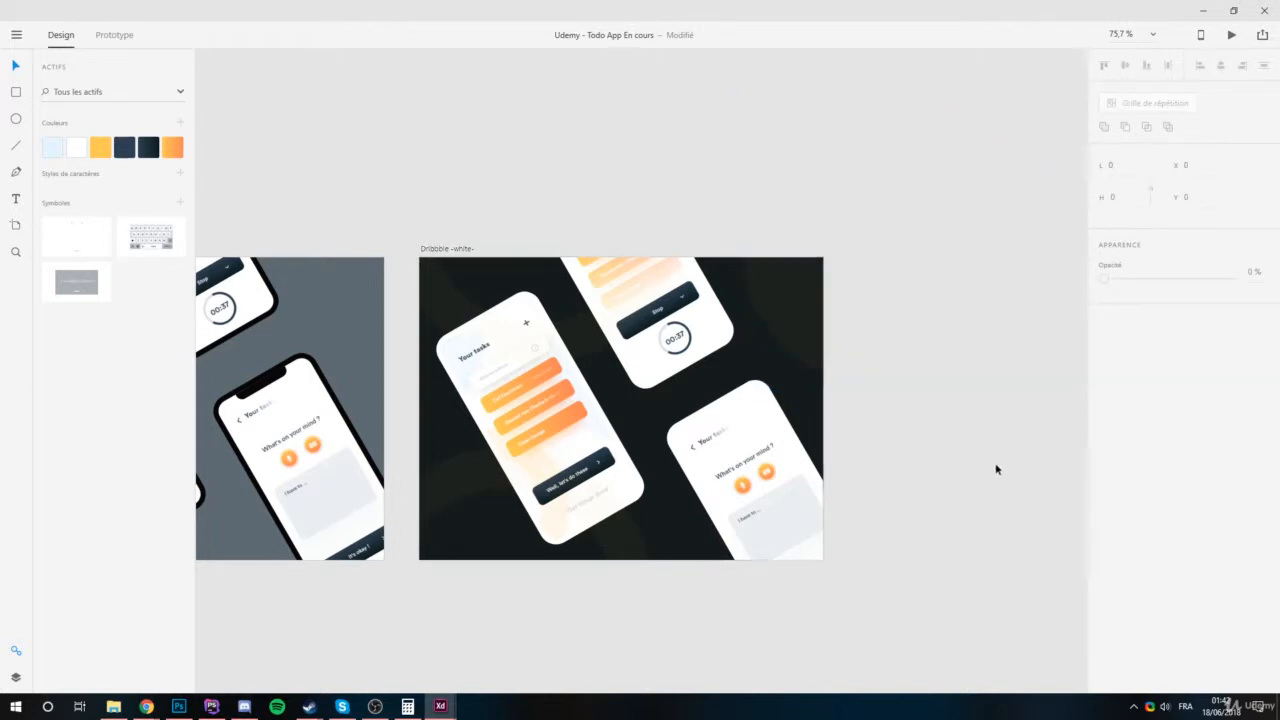
Apply the saved pale blue asset colour as the border colour of the ring over the artboard's upper-left corner.
scroll(634, 361, "up", 1)
left_click_drag(478, 390, 573, 346)
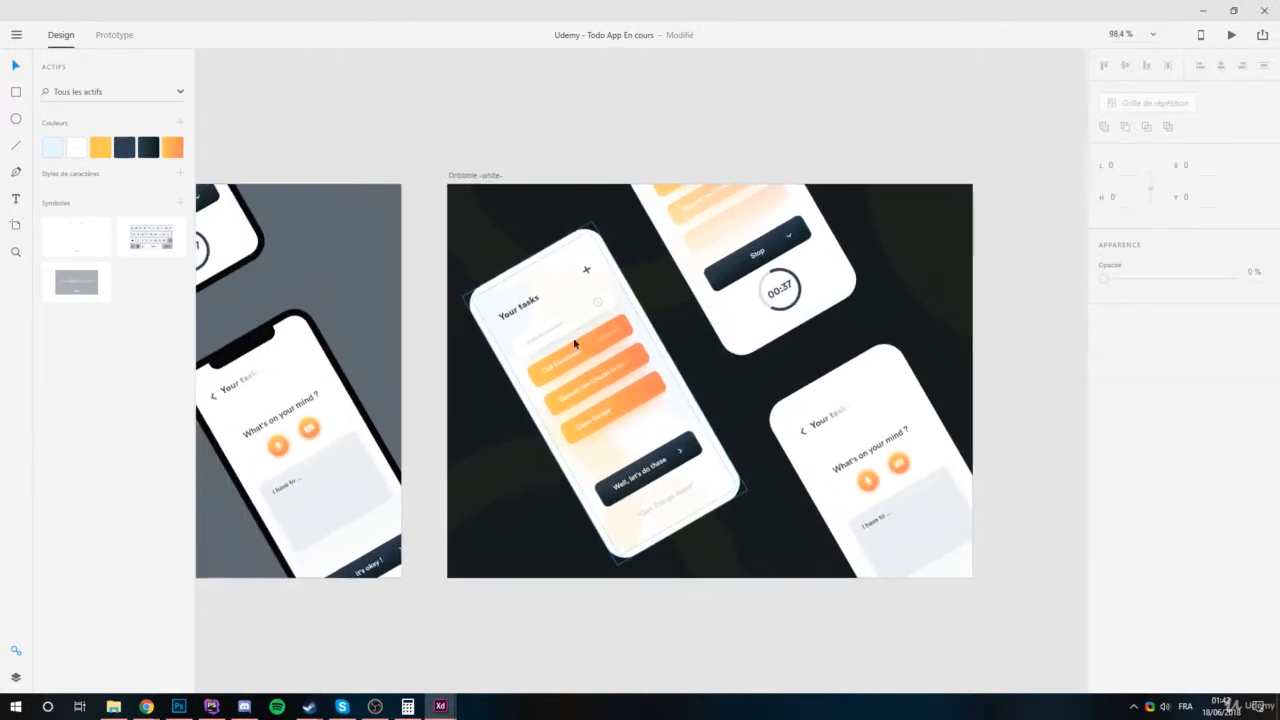
left_click(479, 240)
scroll(479, 240, "up", 4)
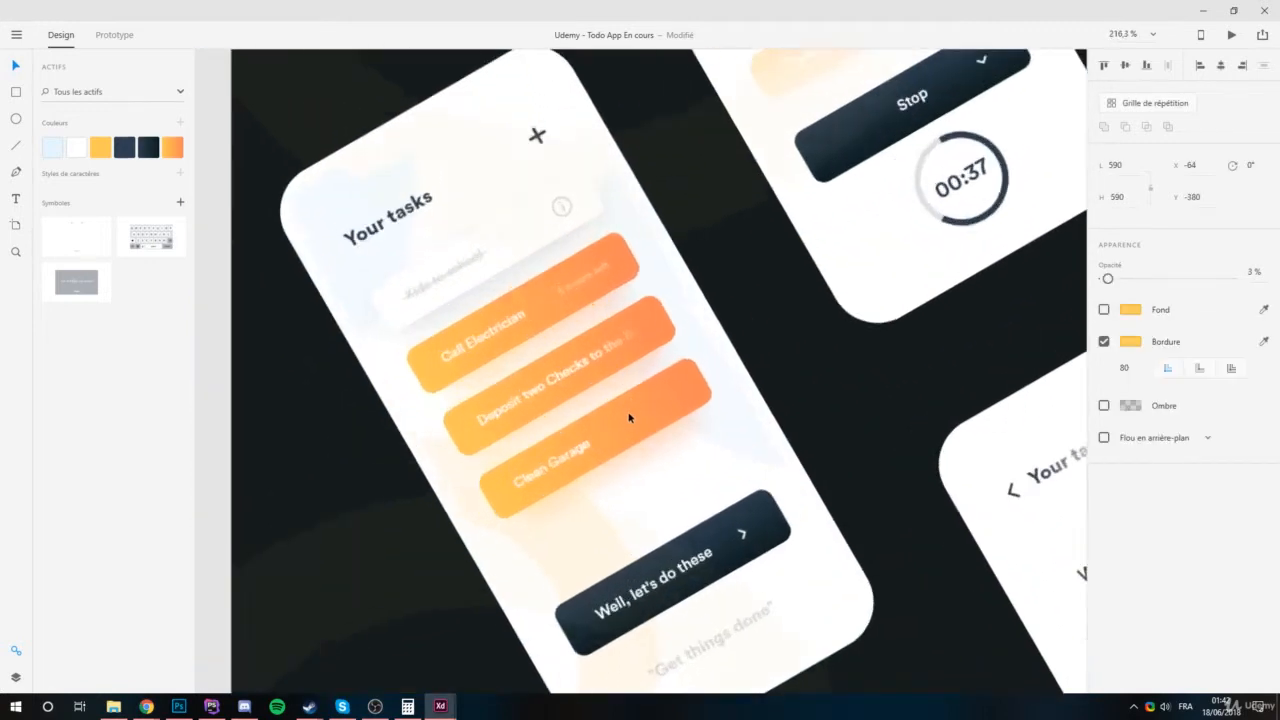
scroll(479, 240, "down", 3)
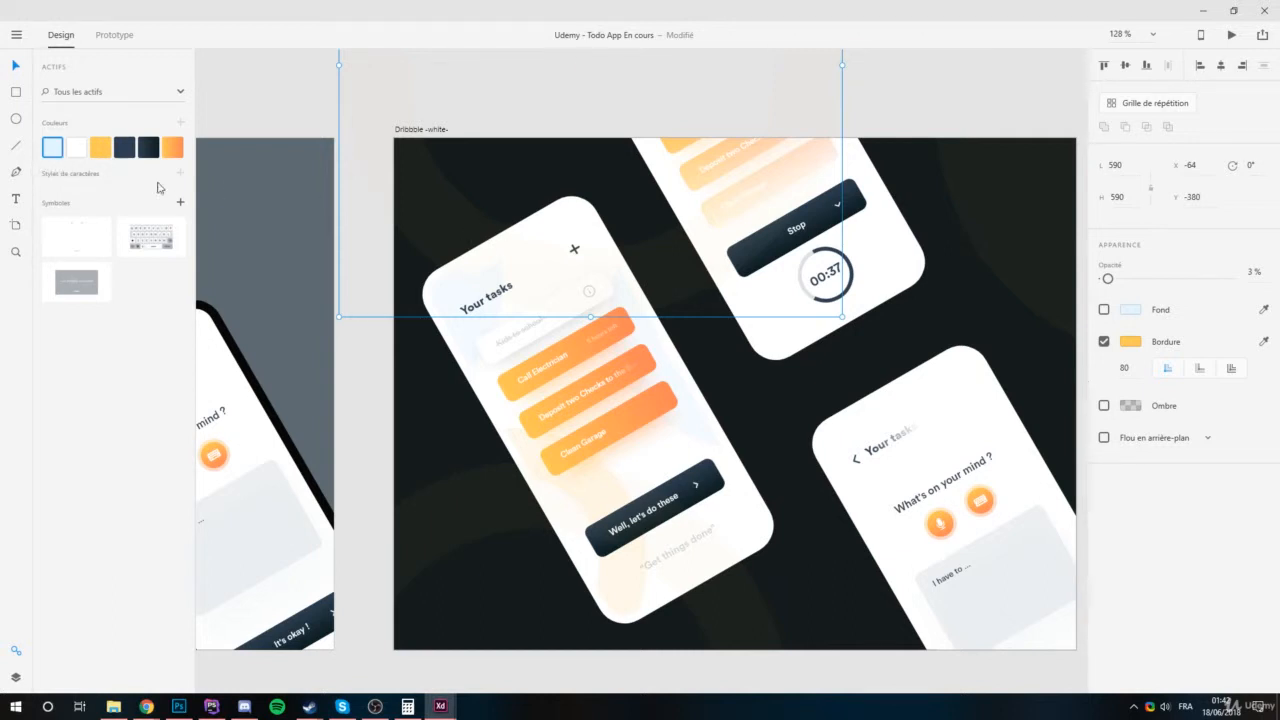
right_click(55, 146)
left_click(134, 192)
scroll(884, 300, "down", 3)
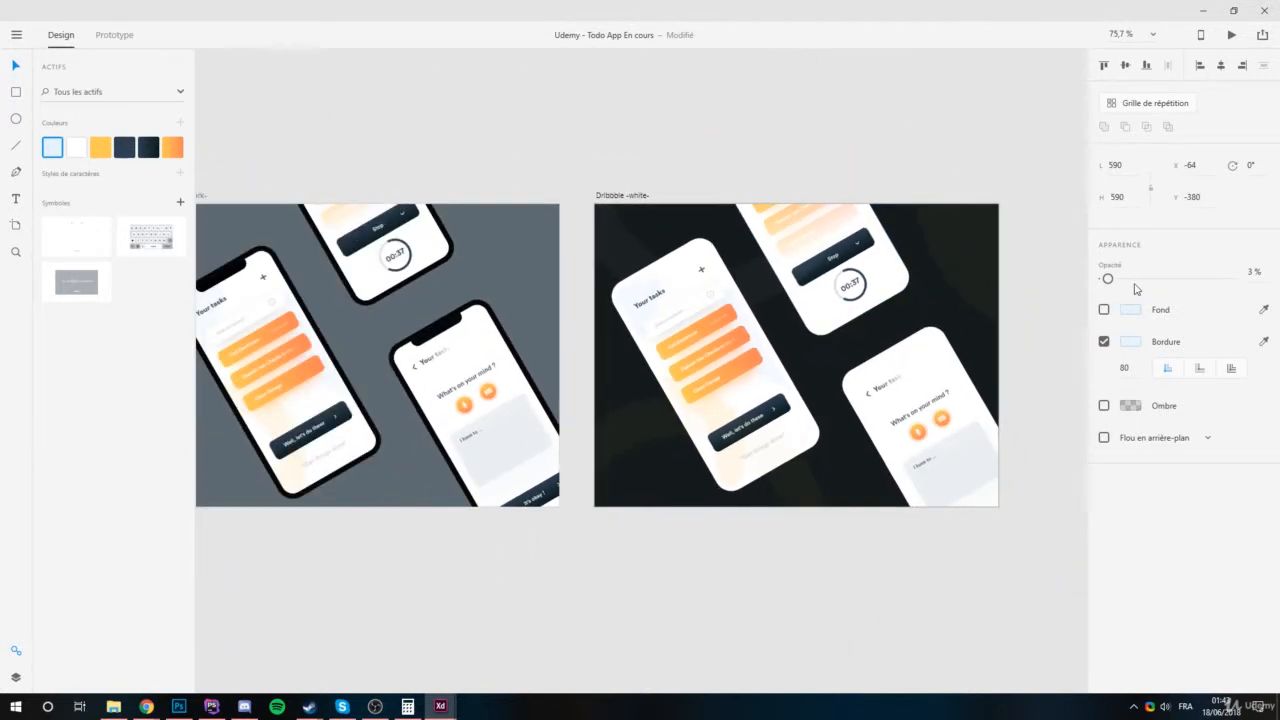
mouse_move(1107, 278)
left_mouse_down()
mouse_move(1146, 280)
mouse_move(1107, 280)
left_mouse_up()
left_click(514, 583)
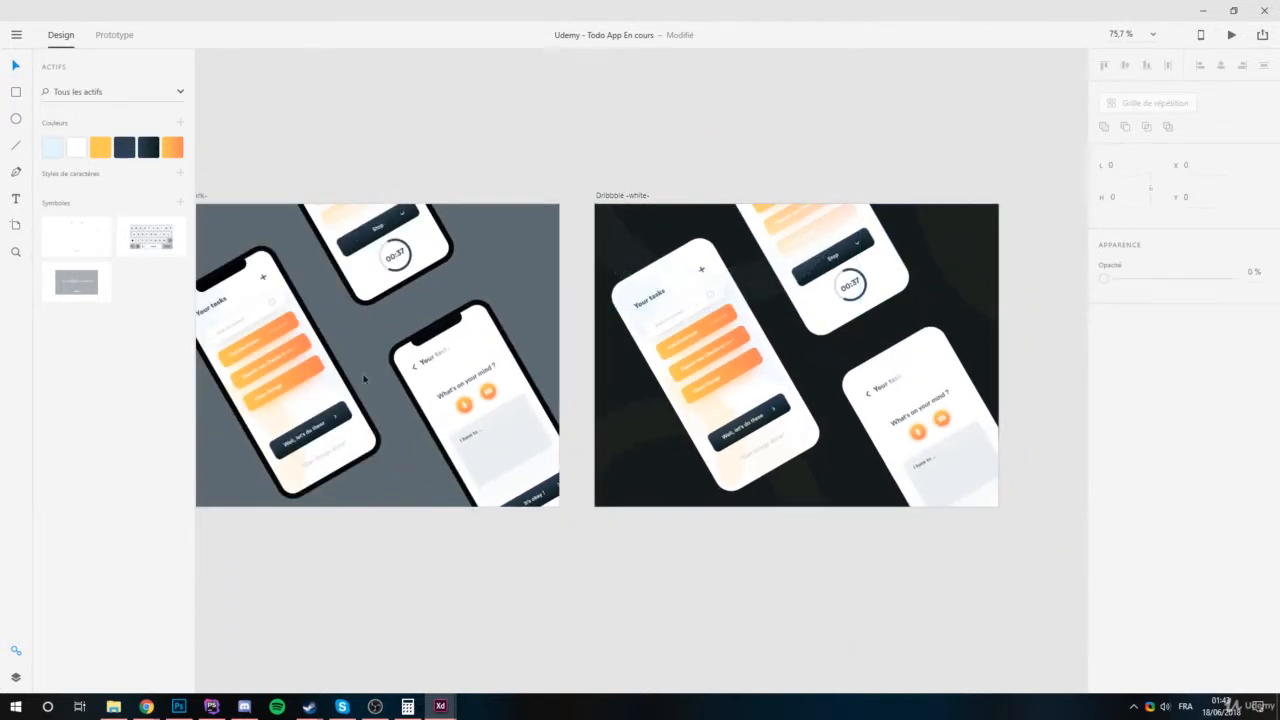
Move Ellipse 9, Ellipse 10 and Ellipse 11 below the three phone groups in the Dribbble -white- artboard's layer order.
left_click(16, 677)
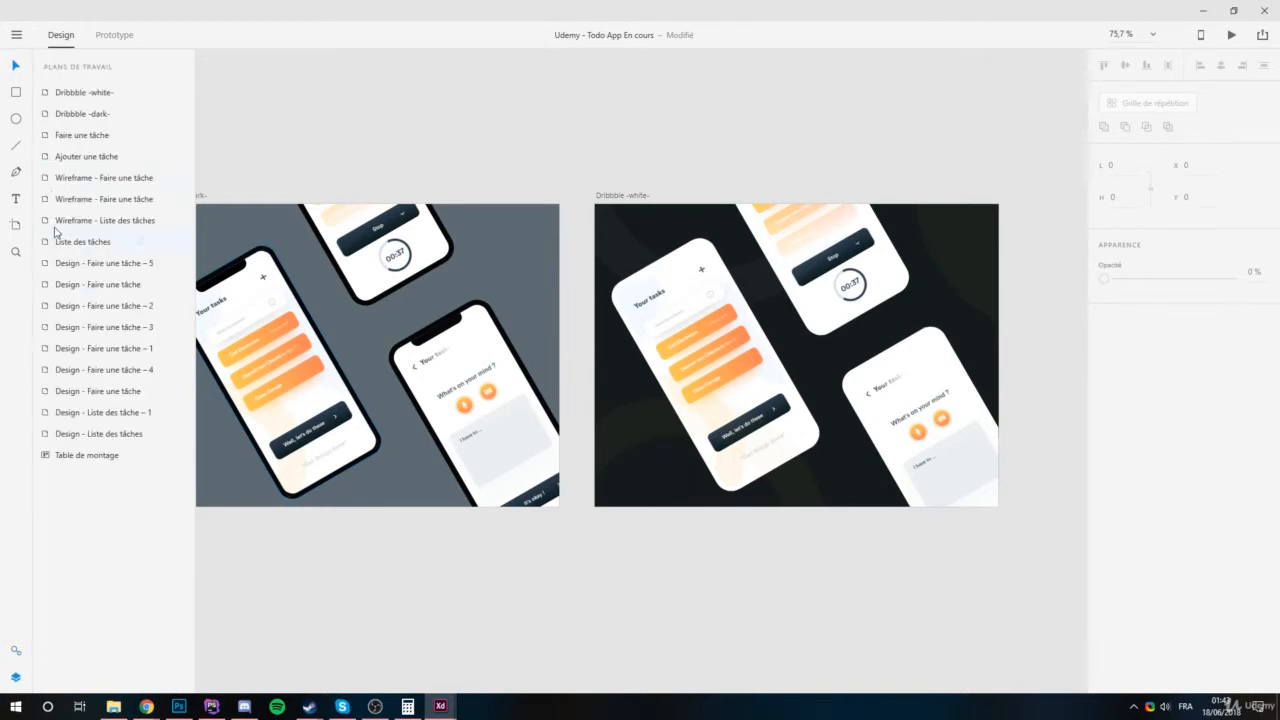
left_click(654, 431)
left_click(71, 134)
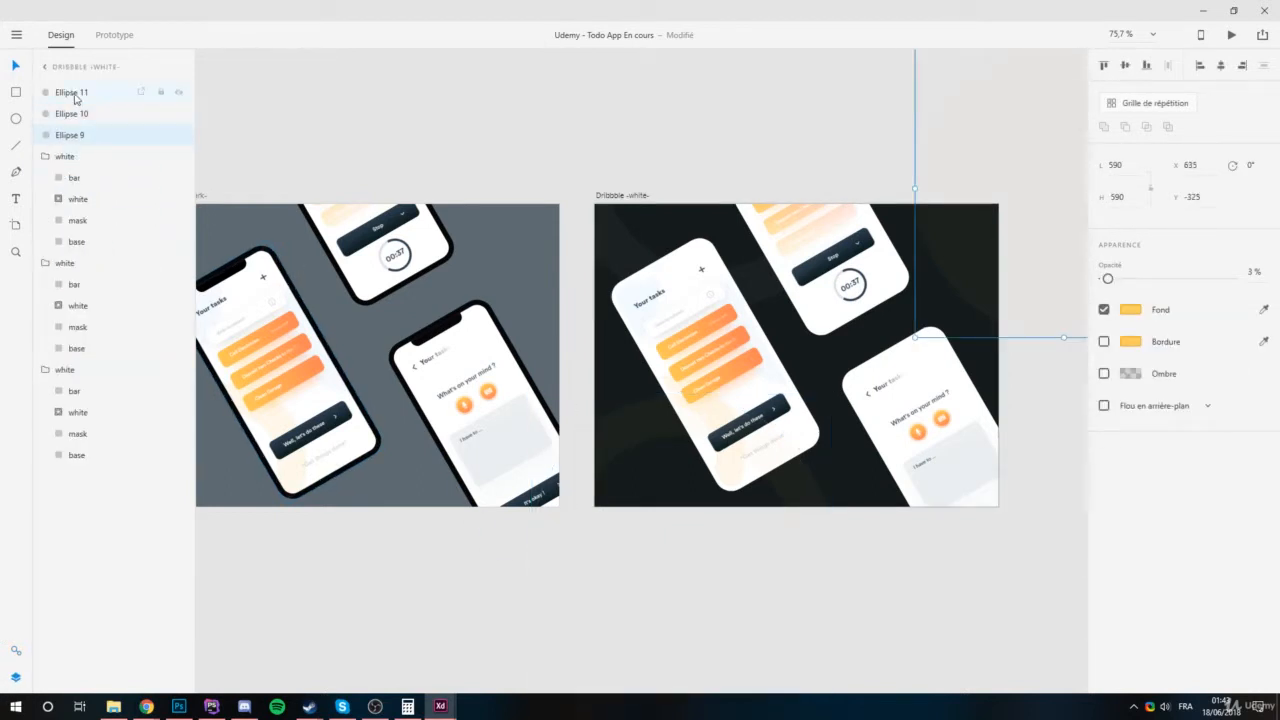
left_click(75, 95, "shift")
left_click_drag(75, 95, 44, 500)
left_click(1003, 620)
Set the upper-left ring's border colour to white, #FFFFFF.
scroll(988, 480, "up", 3)
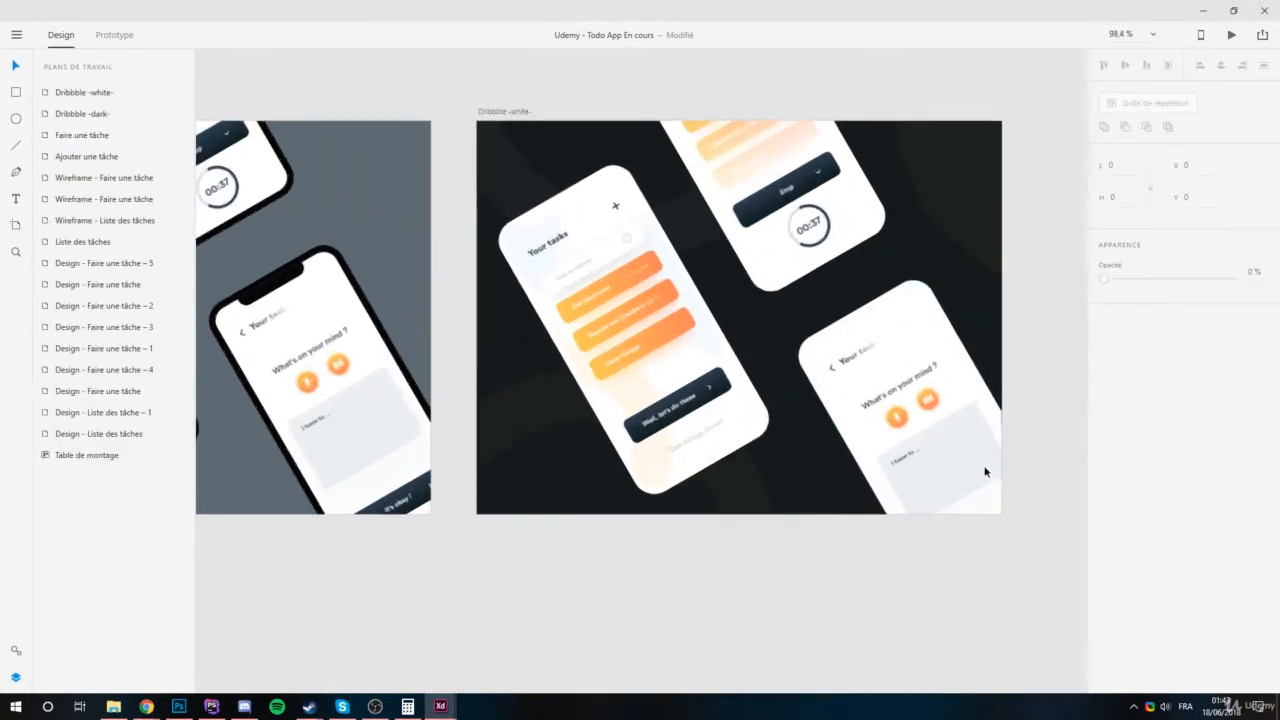
scroll(808, 266, "up", 1)
left_click_drag(720, 305, 666, 347)
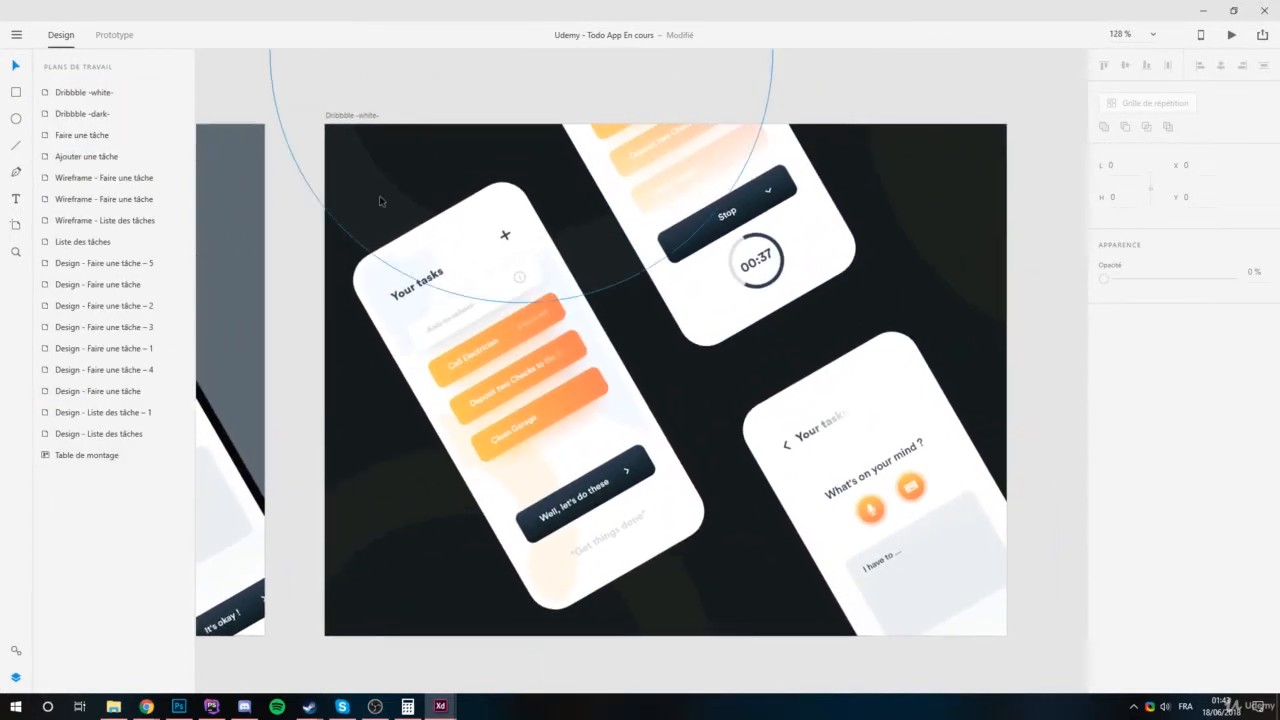
left_click(380, 201)
left_click(1126, 310)
left_click(1132, 341)
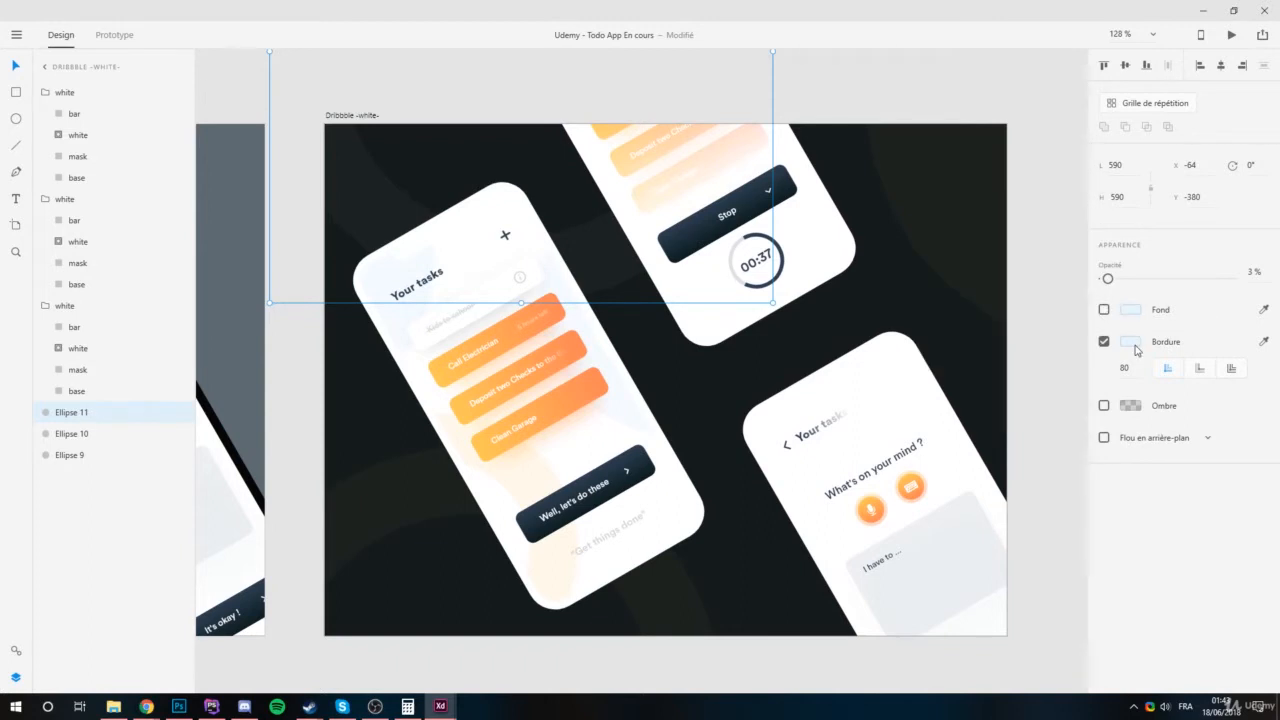
left_click(1132, 341)
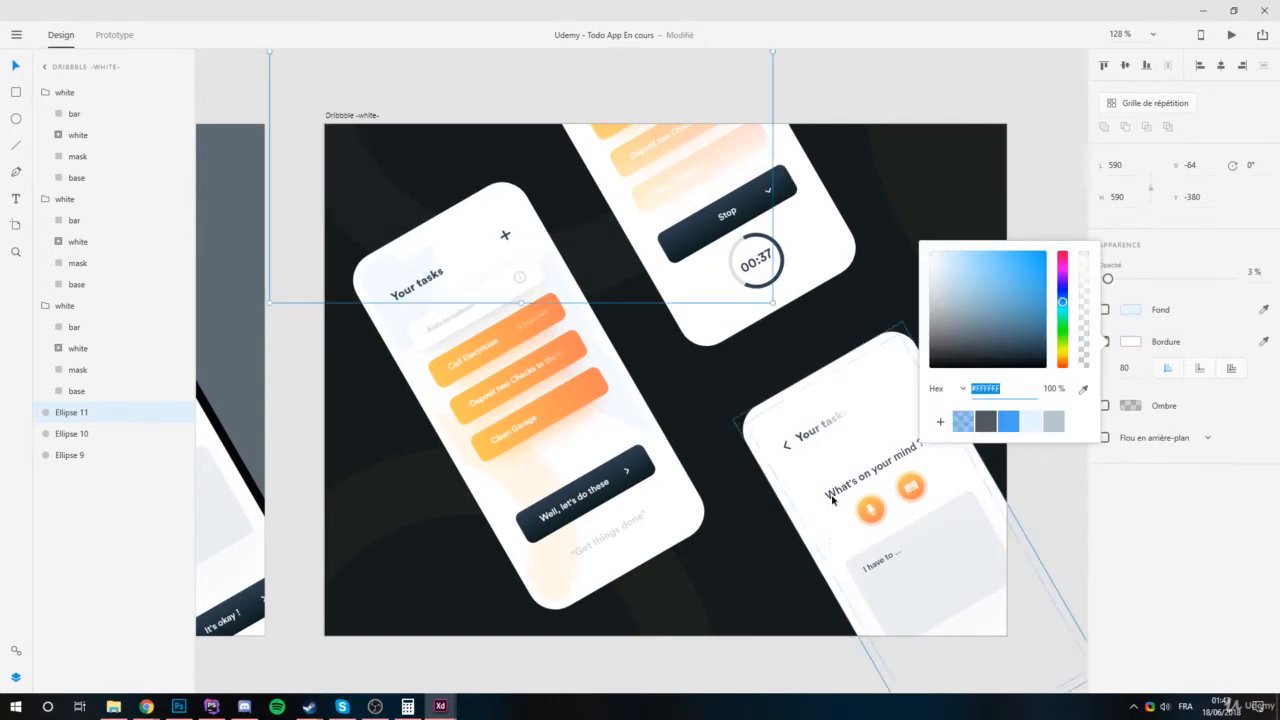
left_click(983, 251)
Sample the orange of a task card on the first phone as the upper-right circle's fill colour.
left_click(983, 251)
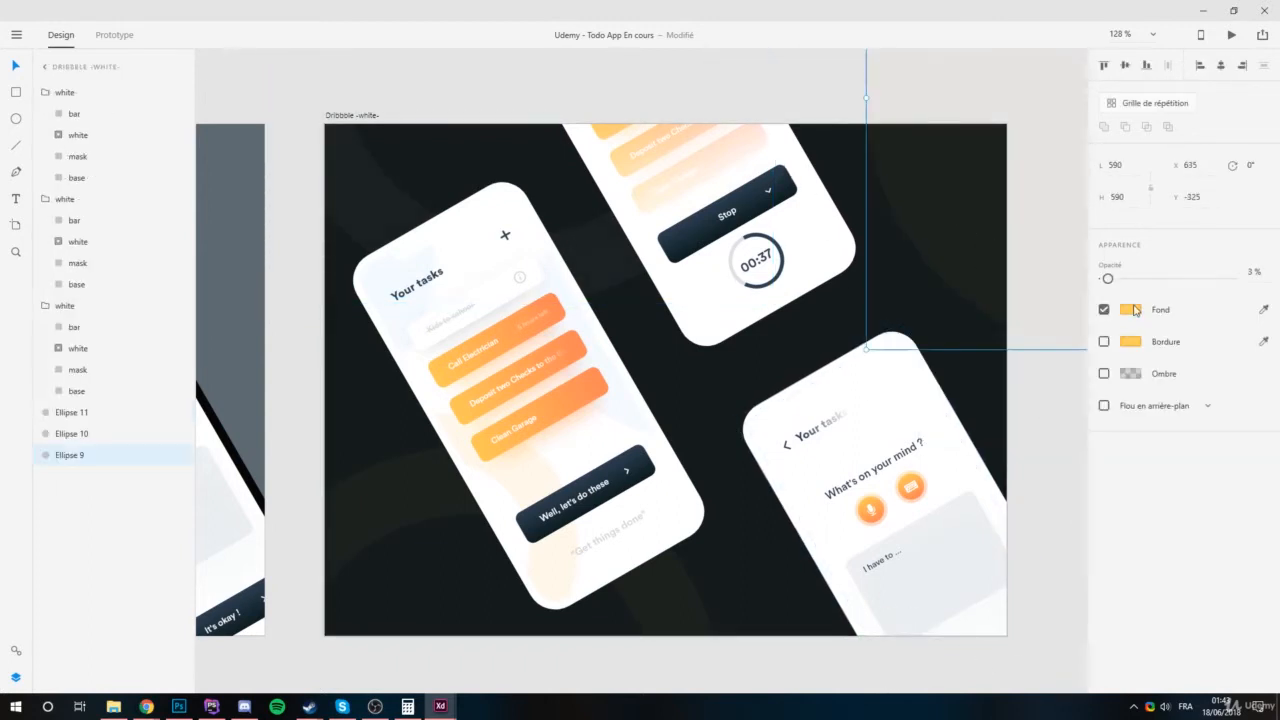
left_click(1134, 311)
left_click(1263, 310)
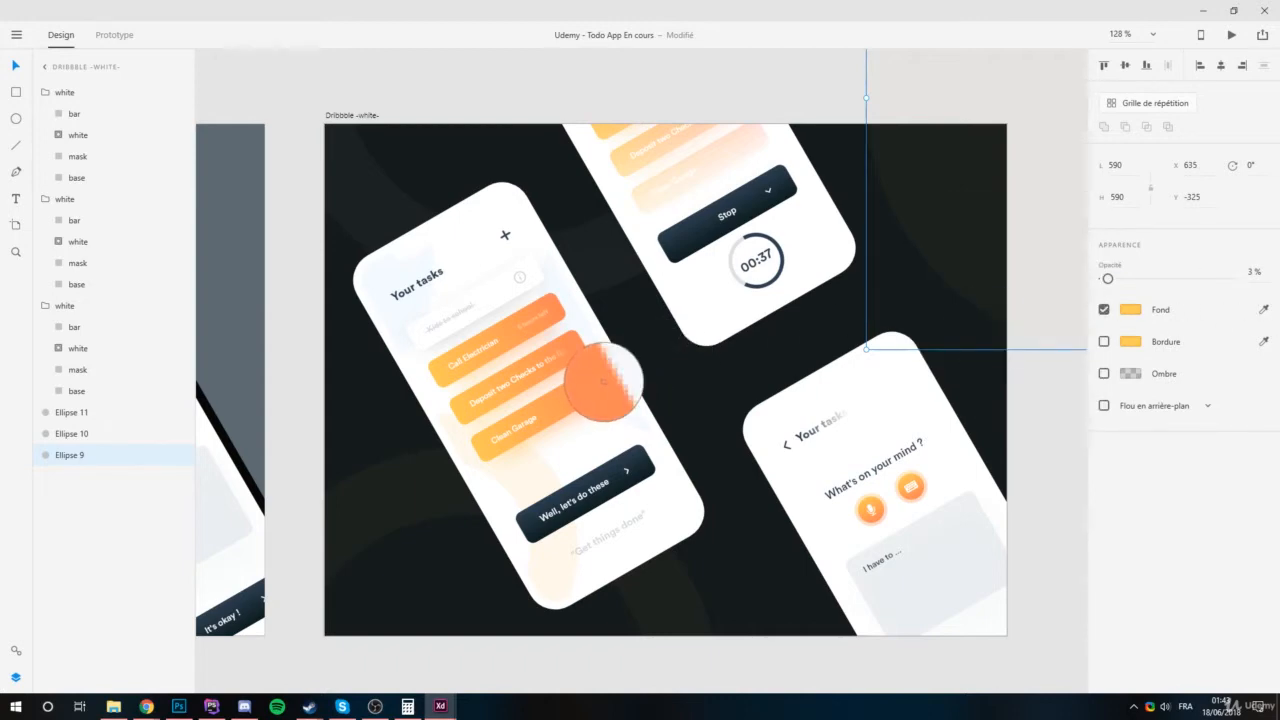
left_click(604, 382)
left_click(1043, 431)
scroll(1005, 442, "down", 4)
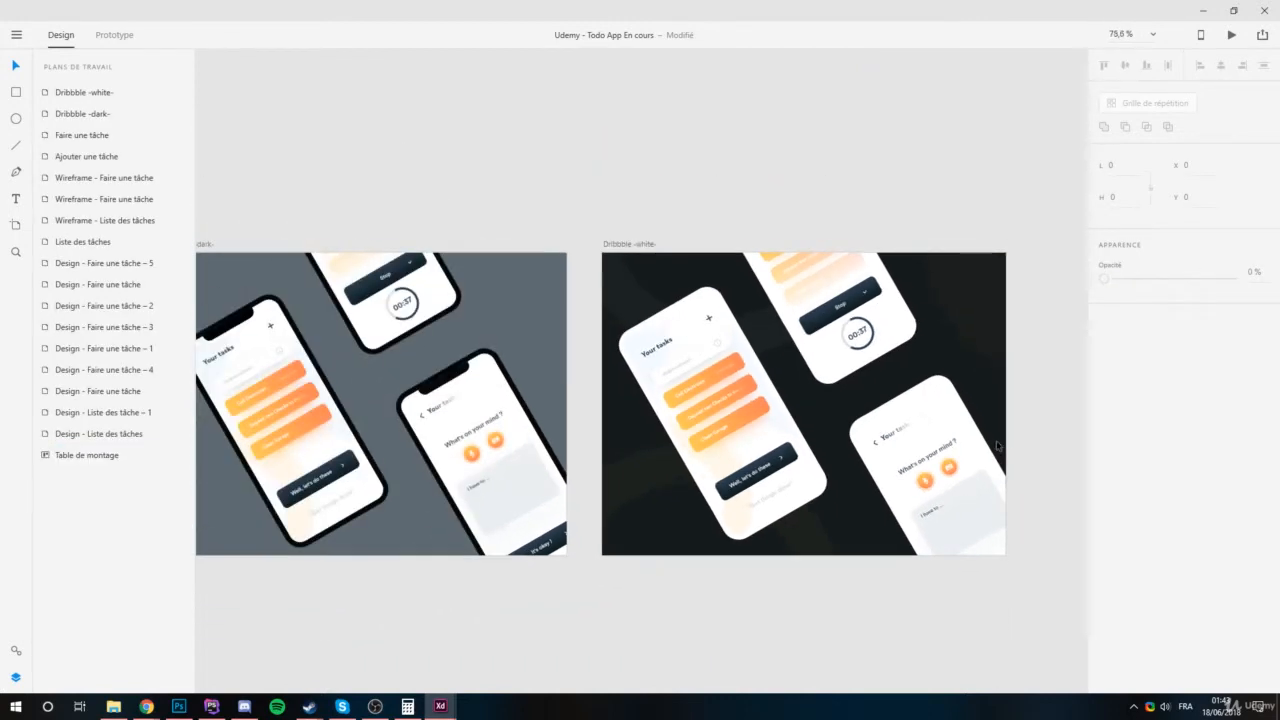
Sample the orange of a task card as the border colour of the ring in the artboard's lower-left area.
scroll(1005, 442, "up", 4)
scroll(1005, 442, "down", 2)
scroll(849, 407, "up", 3)
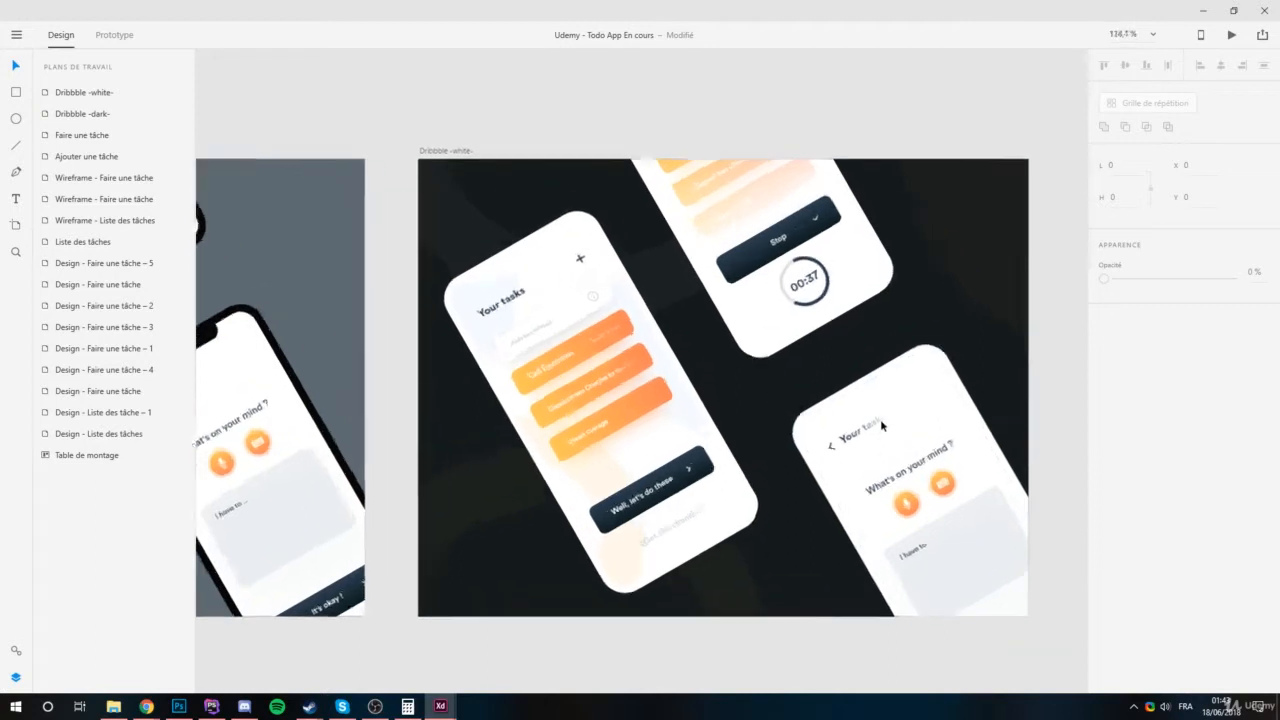
left_click_drag(541, 283, 564, 282)
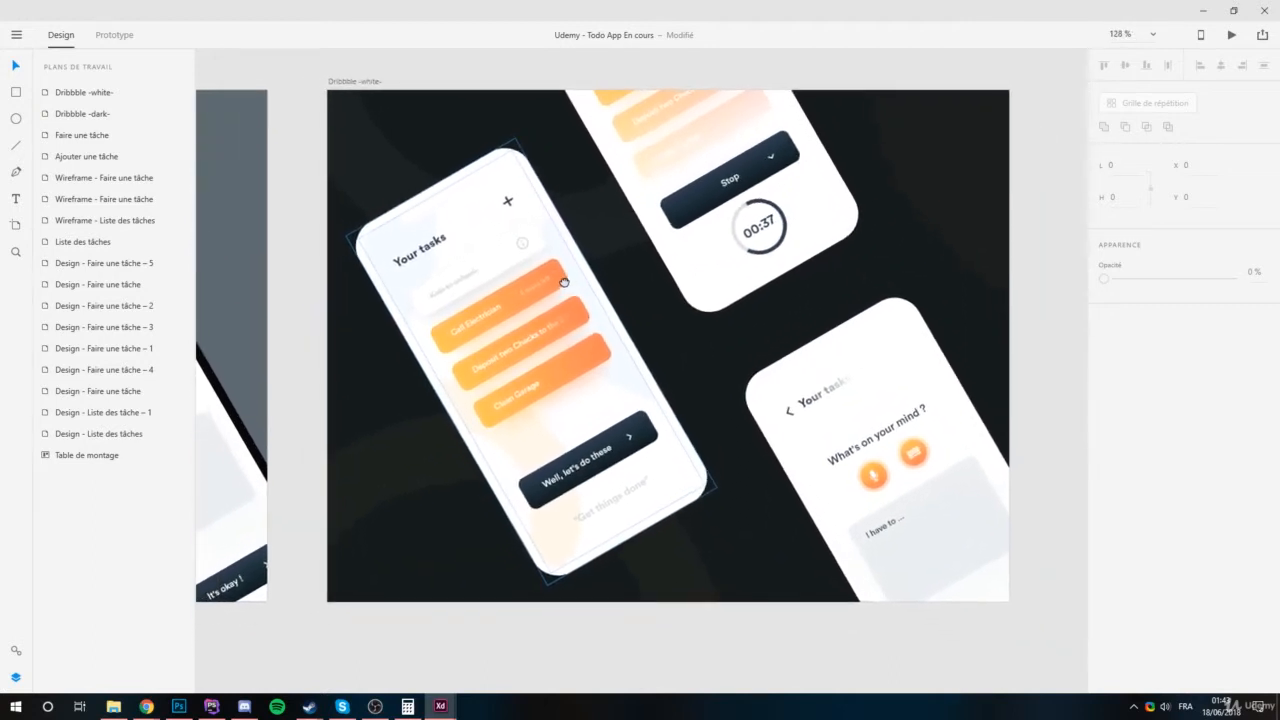
left_click(394, 440)
left_click(1129, 343)
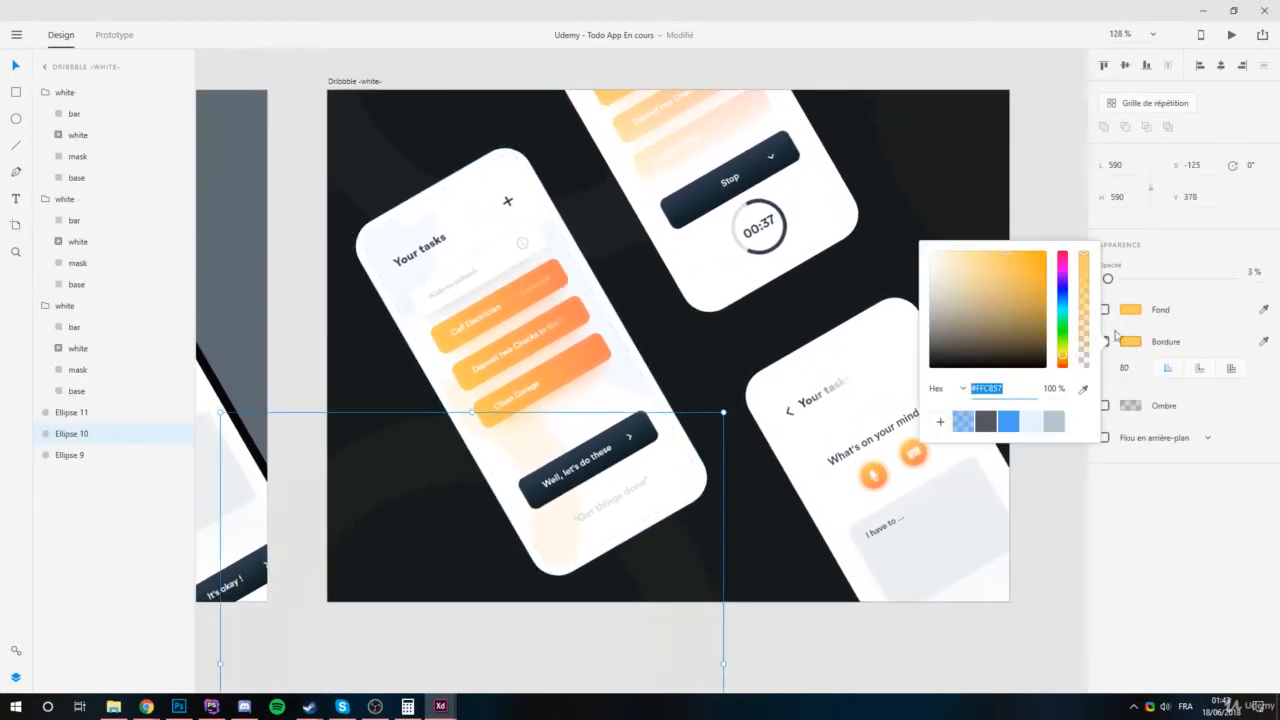
left_click(1082, 389)
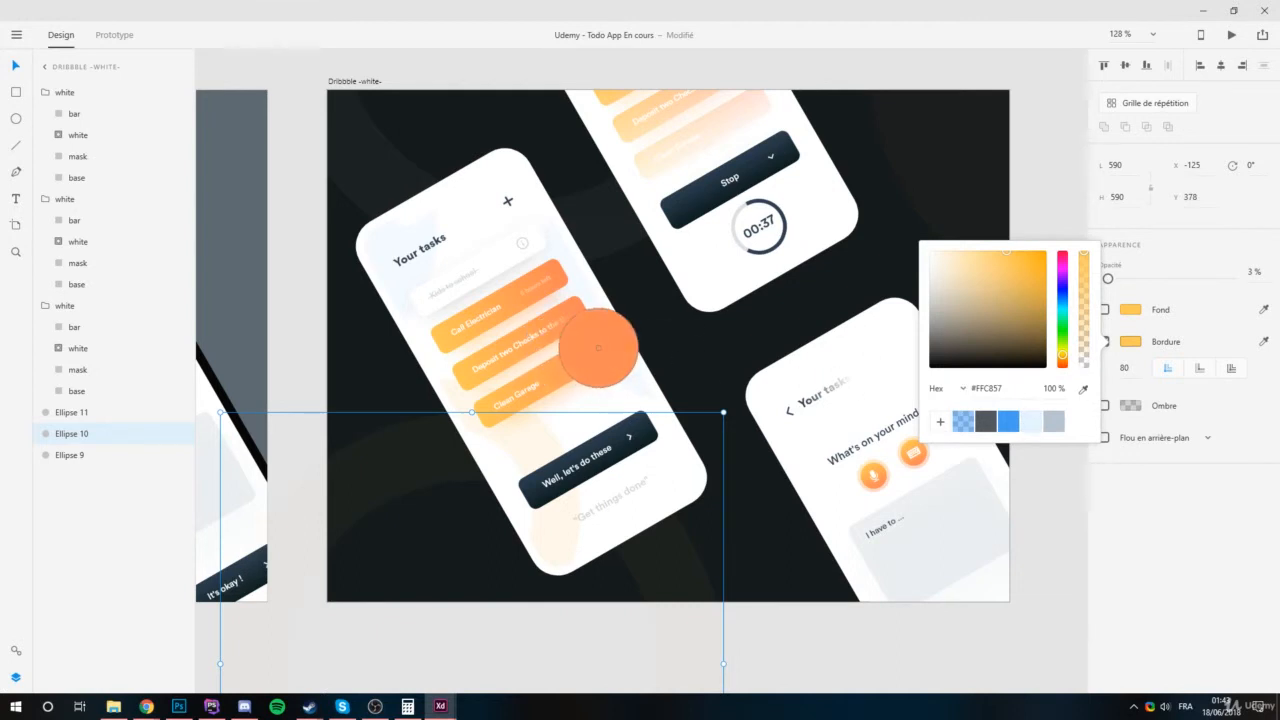
left_click(604, 346)
left_click(1011, 591)
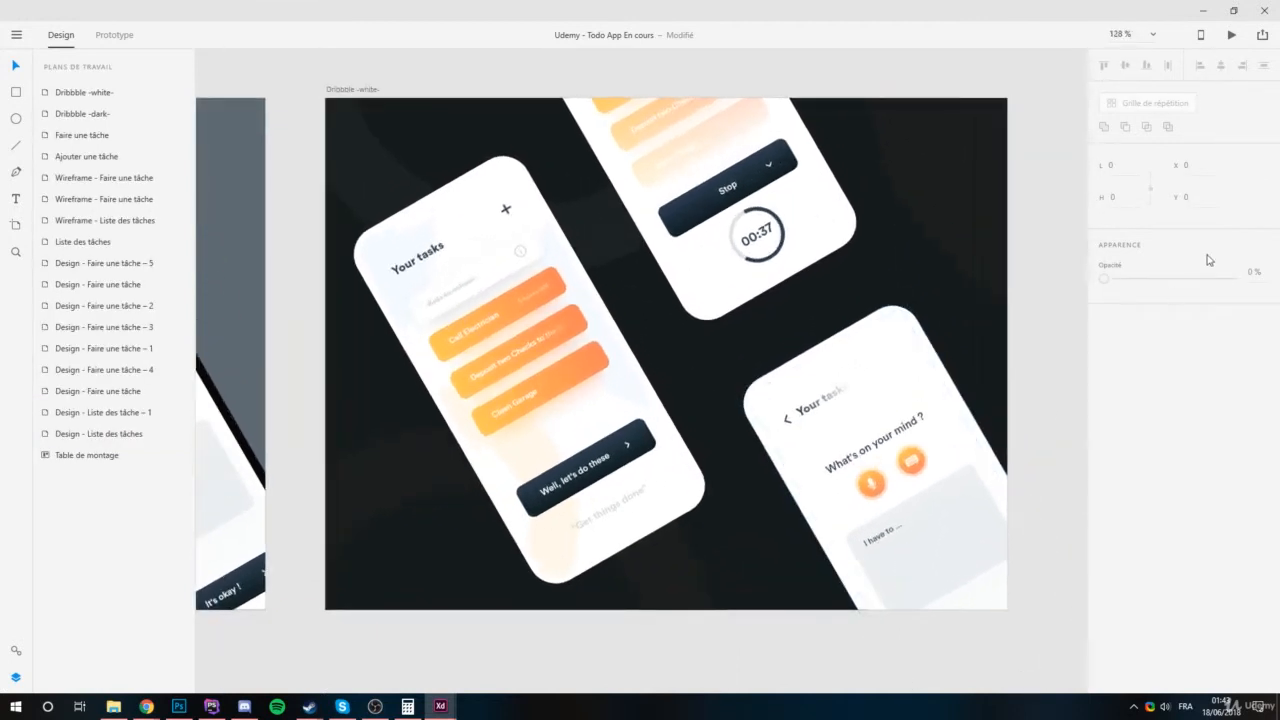
Raise the lower-left ring's opacity to 100%.
left_click(394, 503)
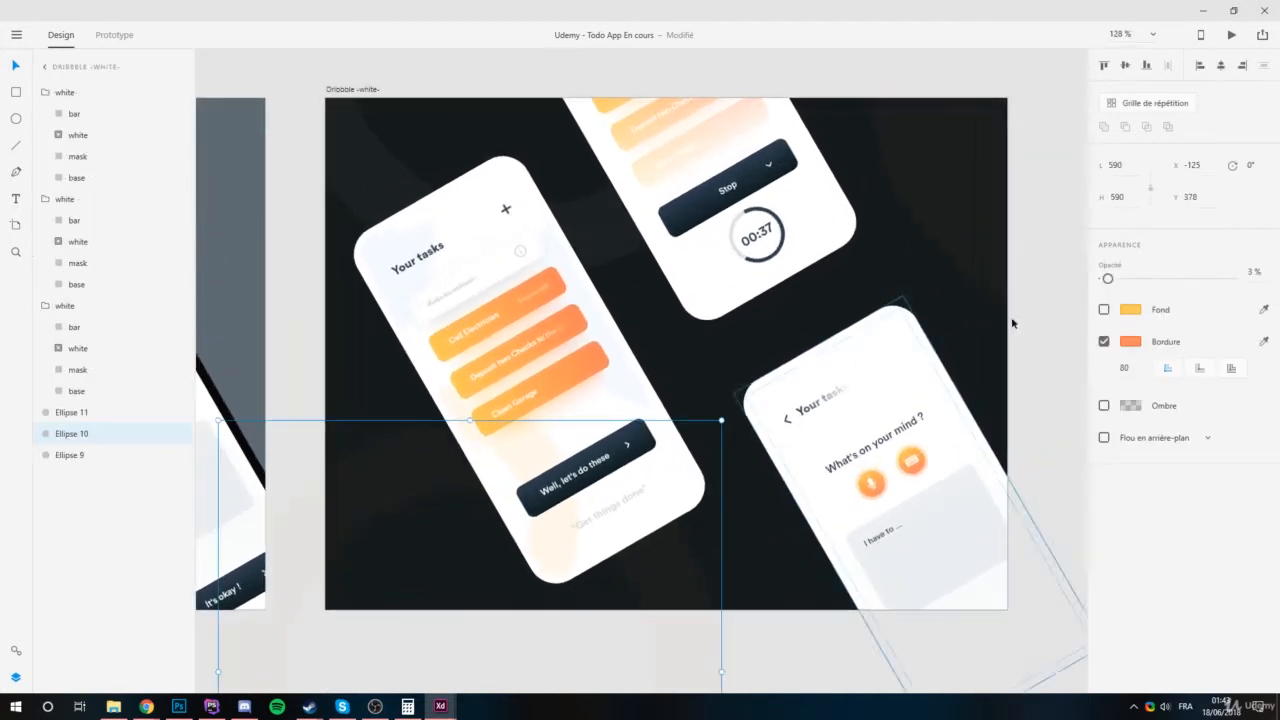
left_click_drag(1104, 278, 1232, 278)
left_click(786, 373)
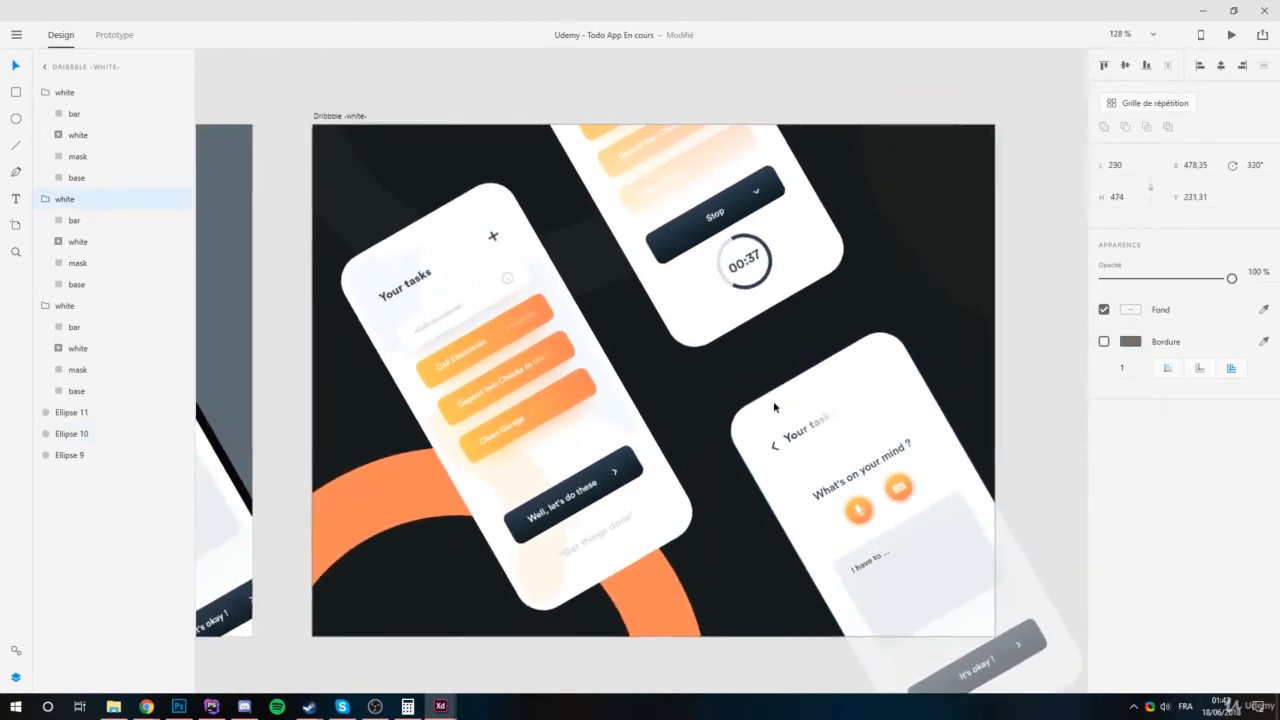
scroll(690, 353, "down", 3)
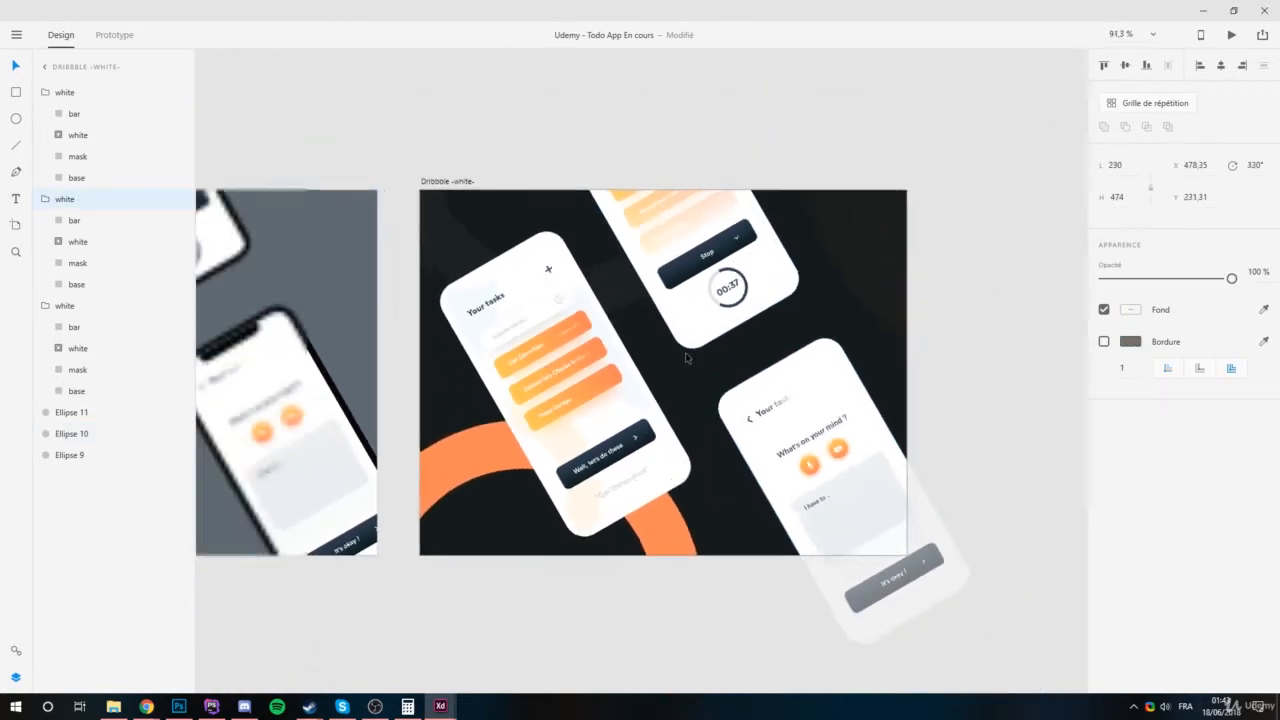
Turn the upper-right circle back into a ring by enabling its border and removing its fill.
left_click(919, 288)
left_click(920, 288)
left_click_drag(1106, 278, 1085, 277)
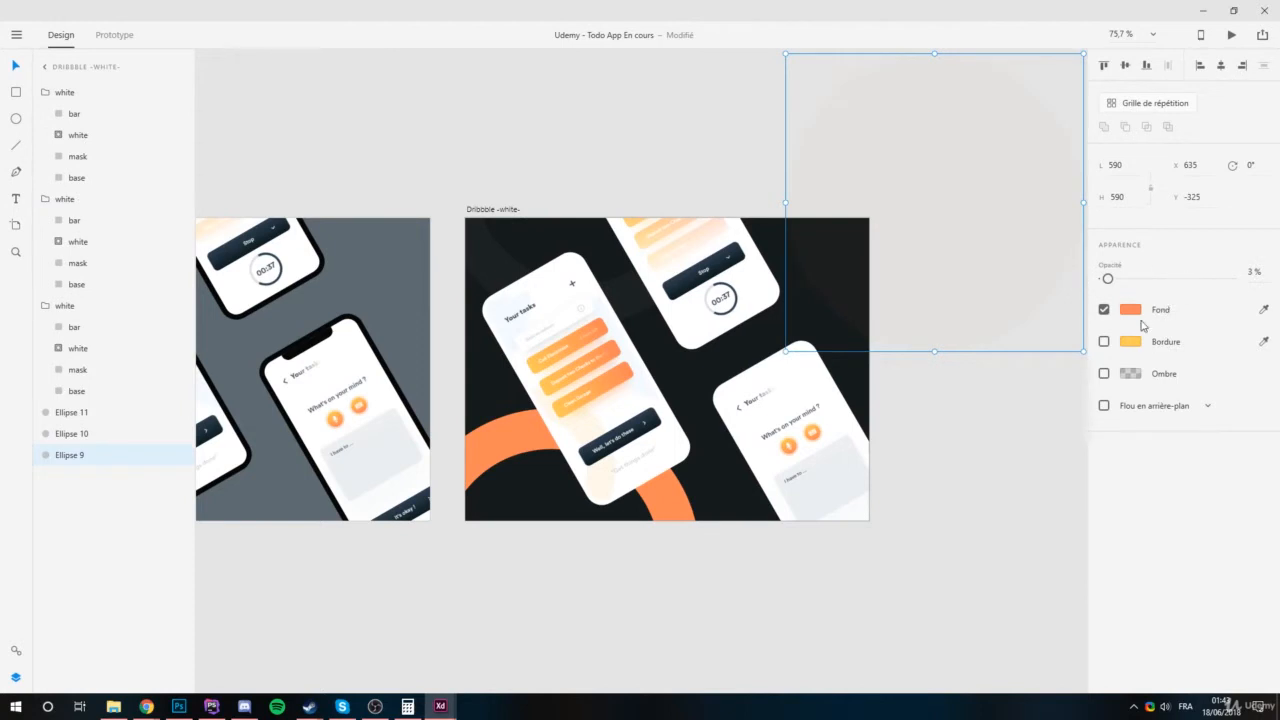
left_click(1104, 342)
left_click(1104, 309)
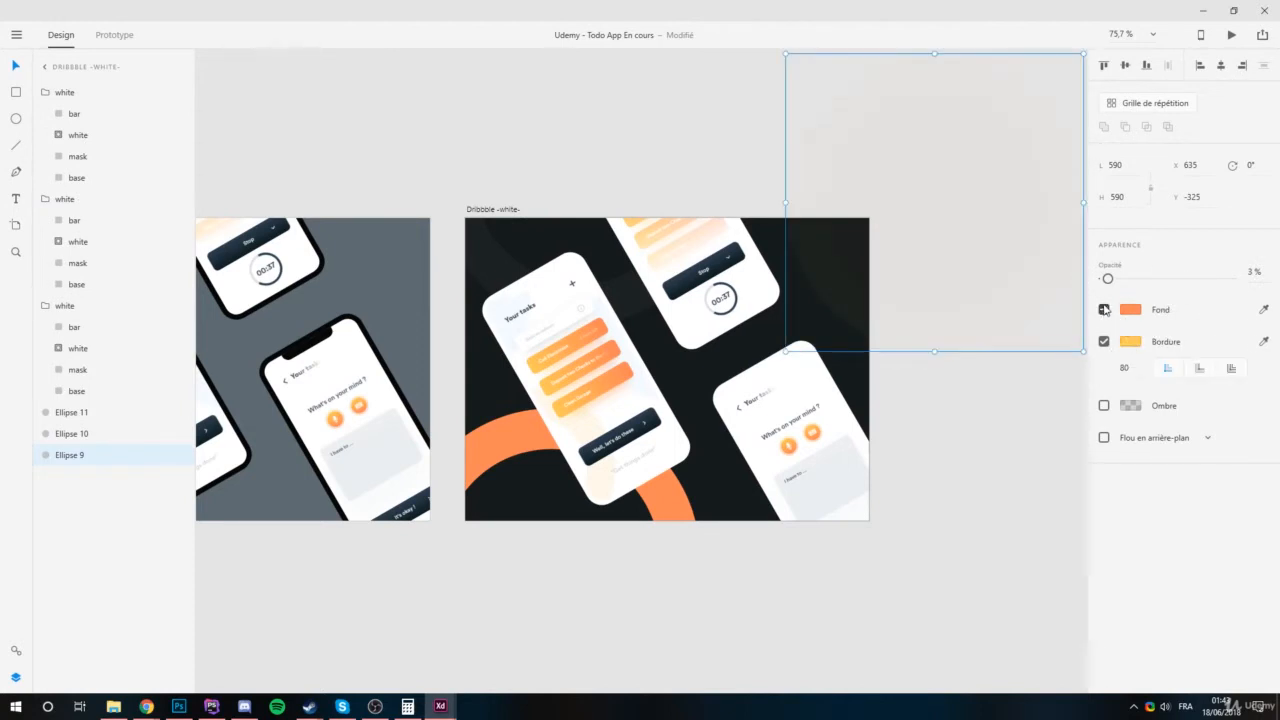
Sample the lower-left ring's orange as the upper-right ring's border colour and raise its opacity to 100%.
left_click(1263, 341)
left_click(688, 494)
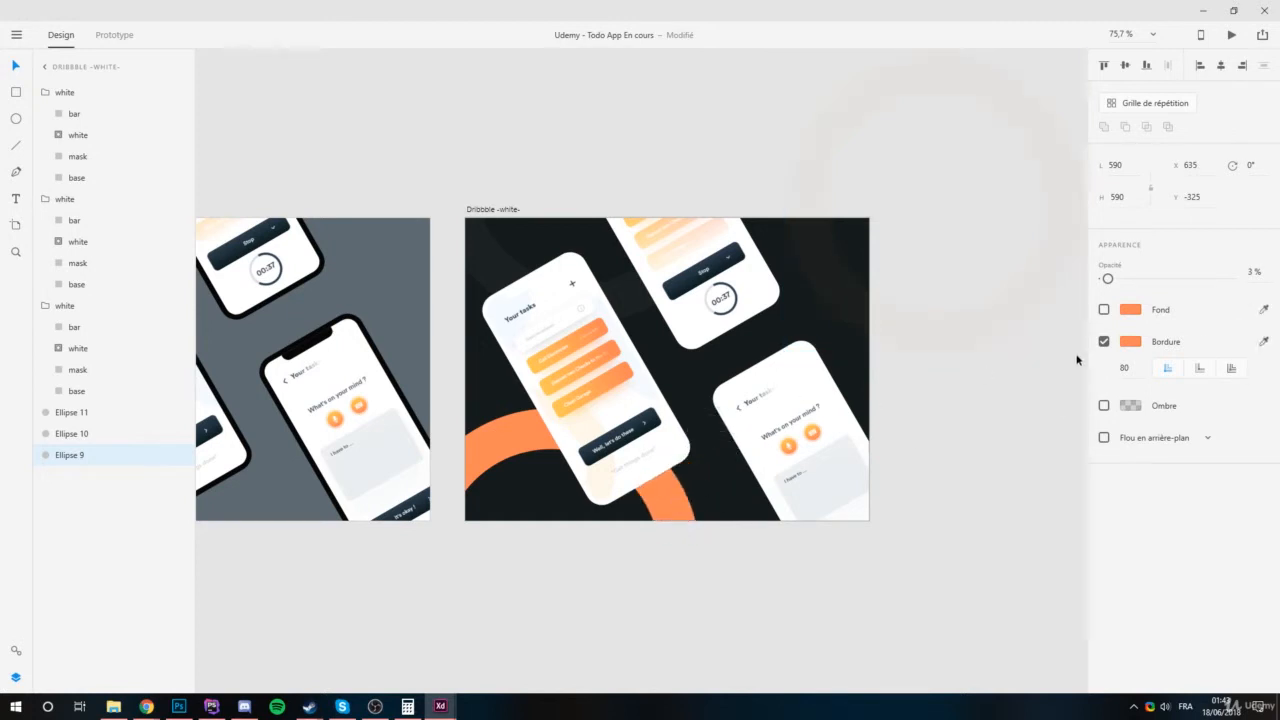
left_click_drag(1197, 280, 1232, 278)
left_click(969, 509)
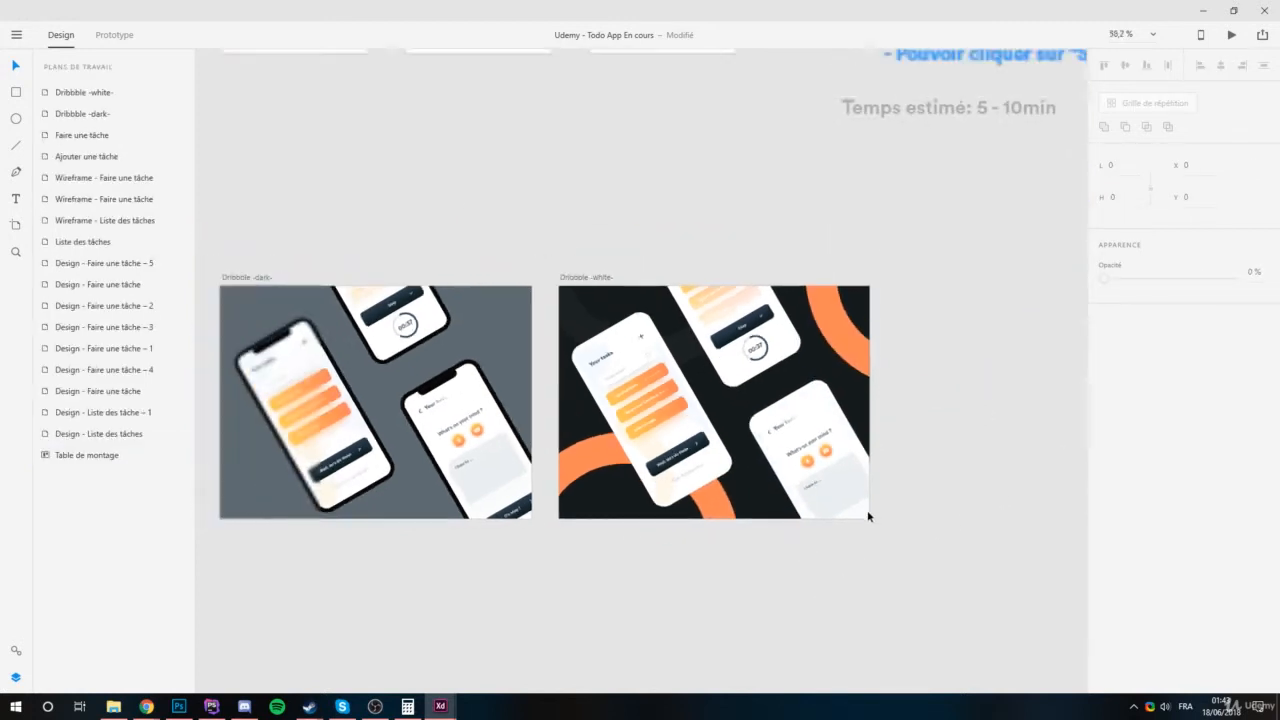
Give the upper-left ring a border in the orange sampled from the lower-left ring and raise its opacity to 100%.
scroll(588, 470, "up", 5)
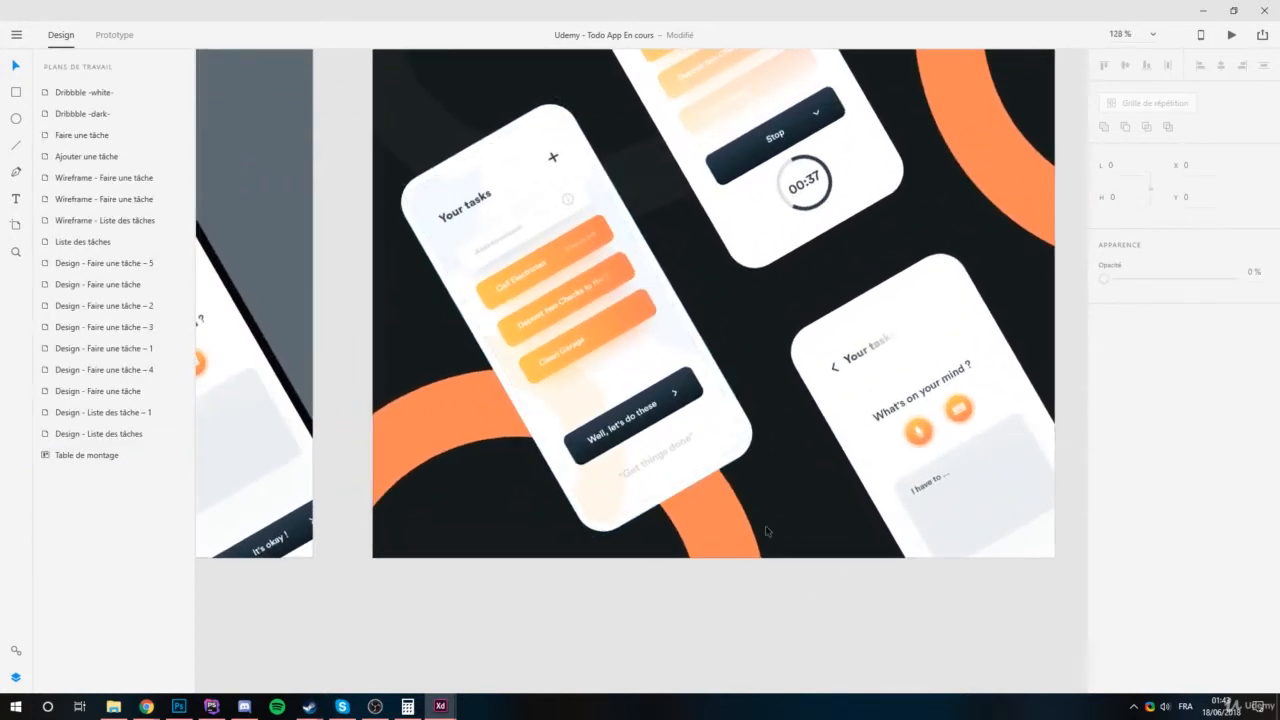
scroll(633, 470, "down", 3)
left_click(460, 191)
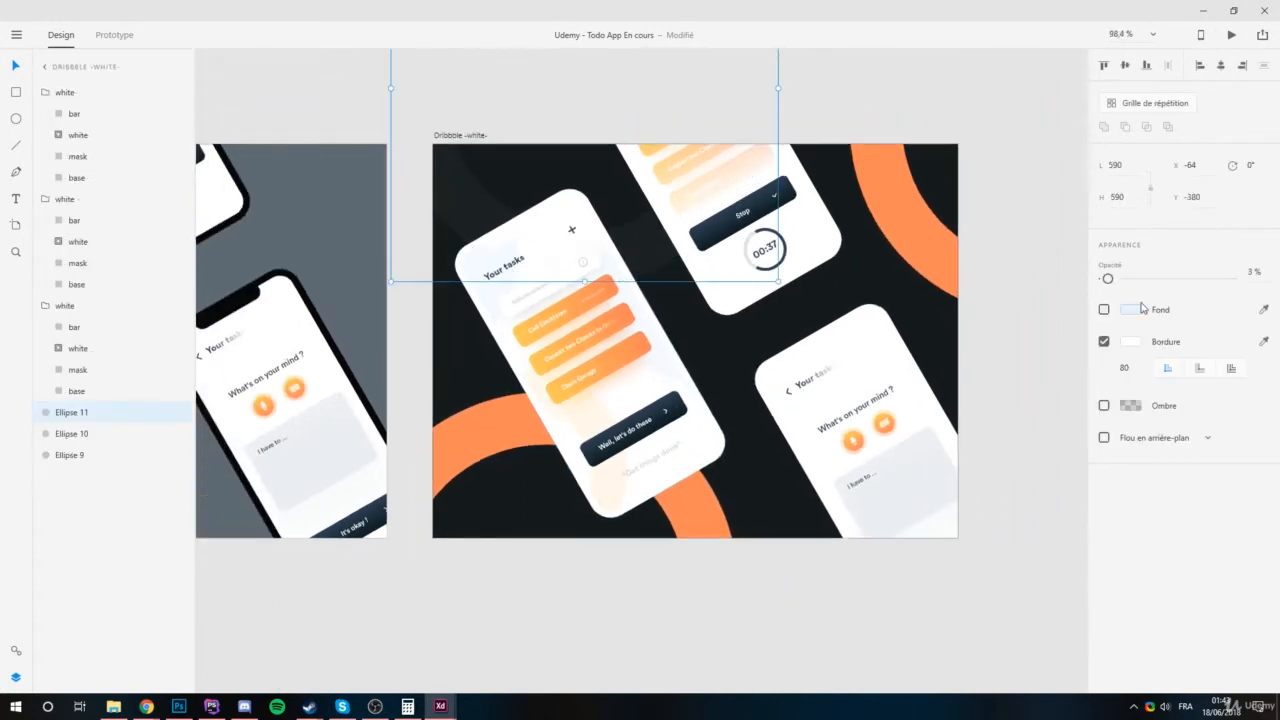
left_click(1131, 342)
left_click(1265, 345)
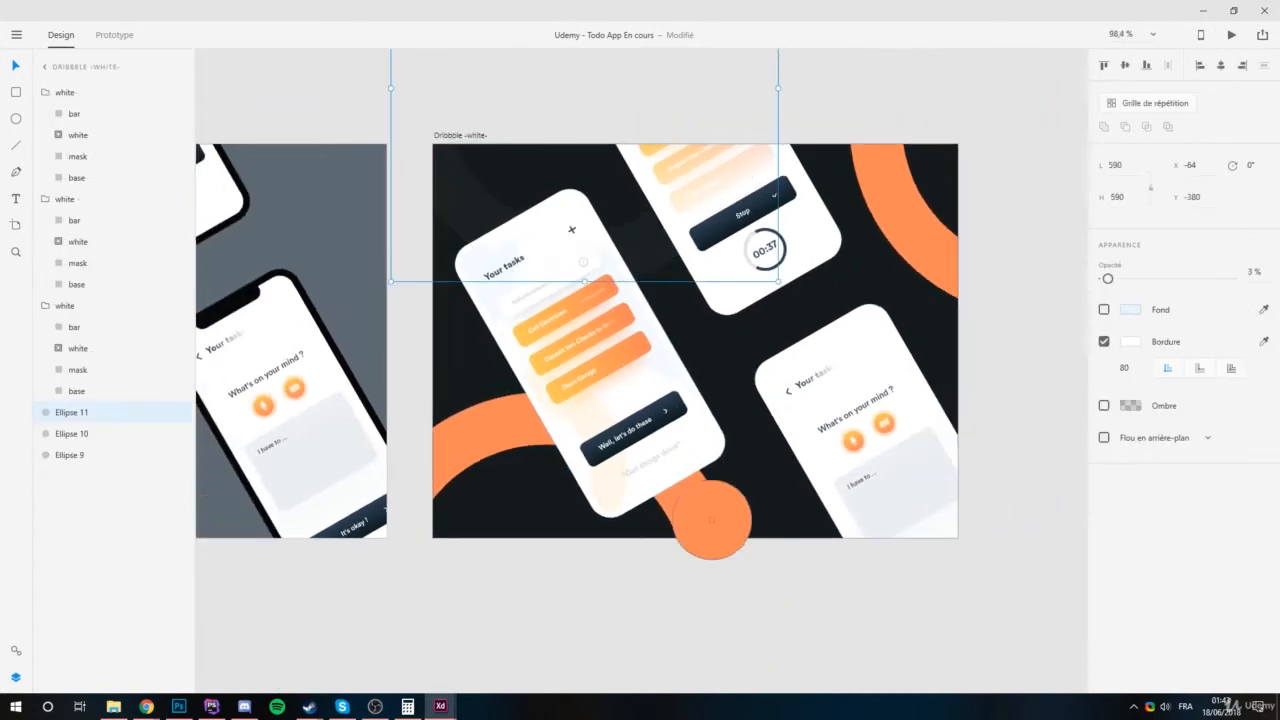
left_click(711, 520)
left_click_drag(1108, 279, 1234, 277)
left_click(900, 606)
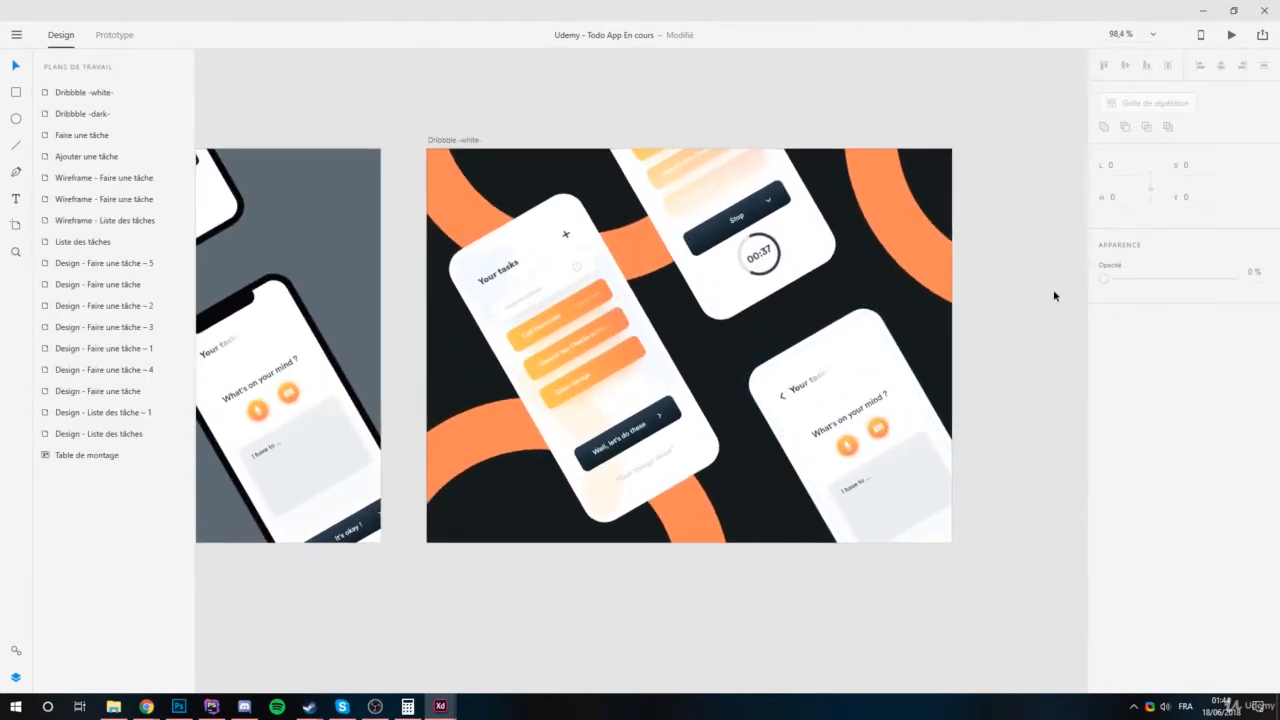
Nudge the lower-left ring slightly down and right, and reposition the ring over the artboard's upper-left corner.
left_click_drag(687, 519, 696, 528)
left_click(803, 597)
left_click_drag(803, 382, 826, 401)
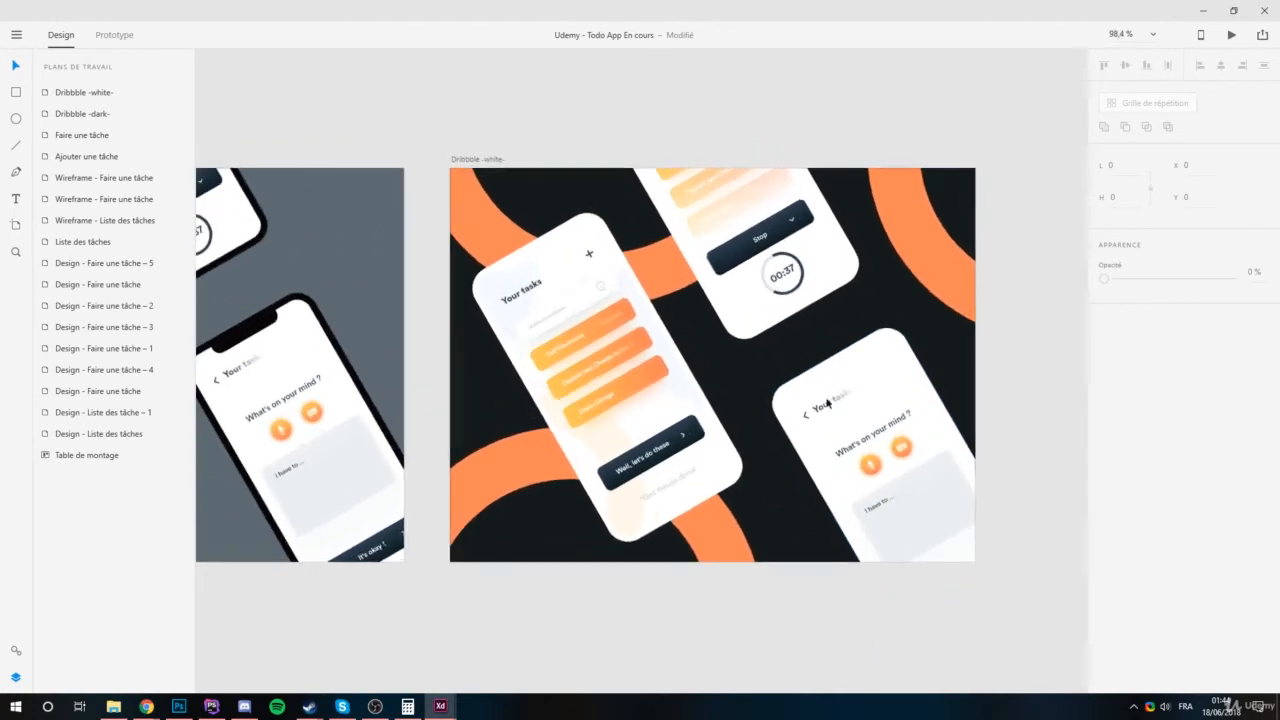
left_click(947, 247)
left_click(455, 214)
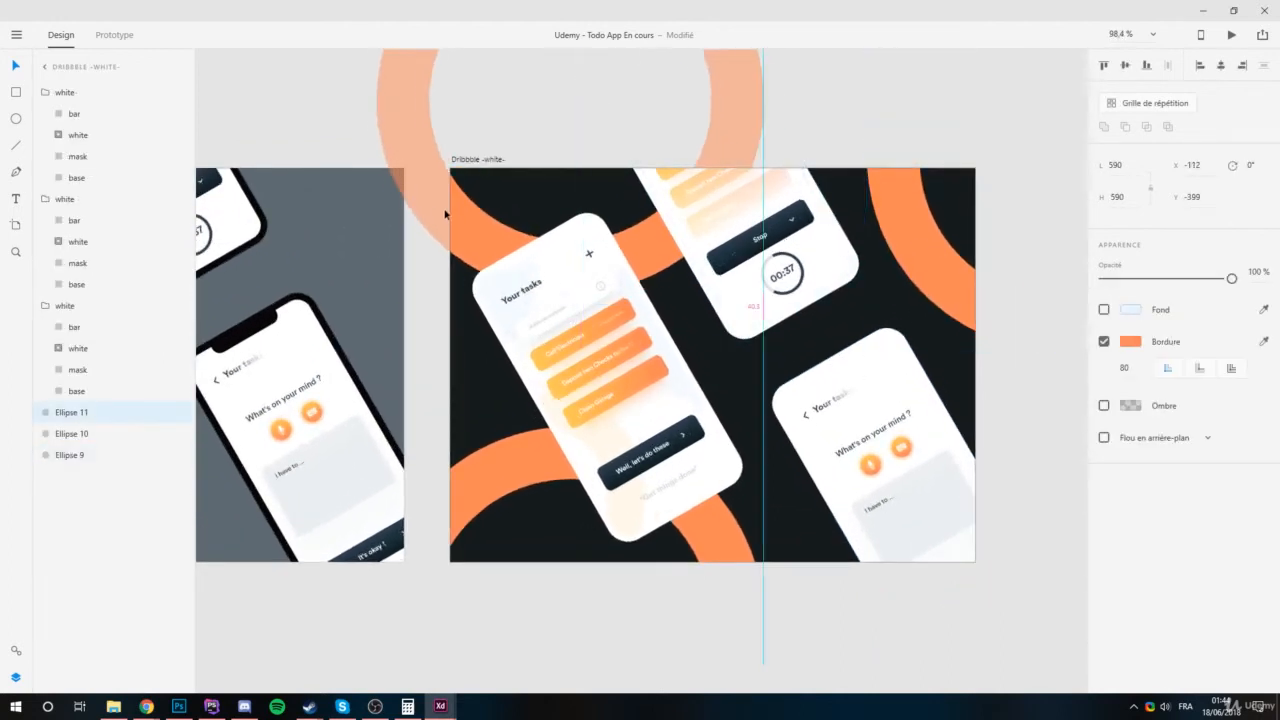
left_click_drag(445, 213, 503, 211)
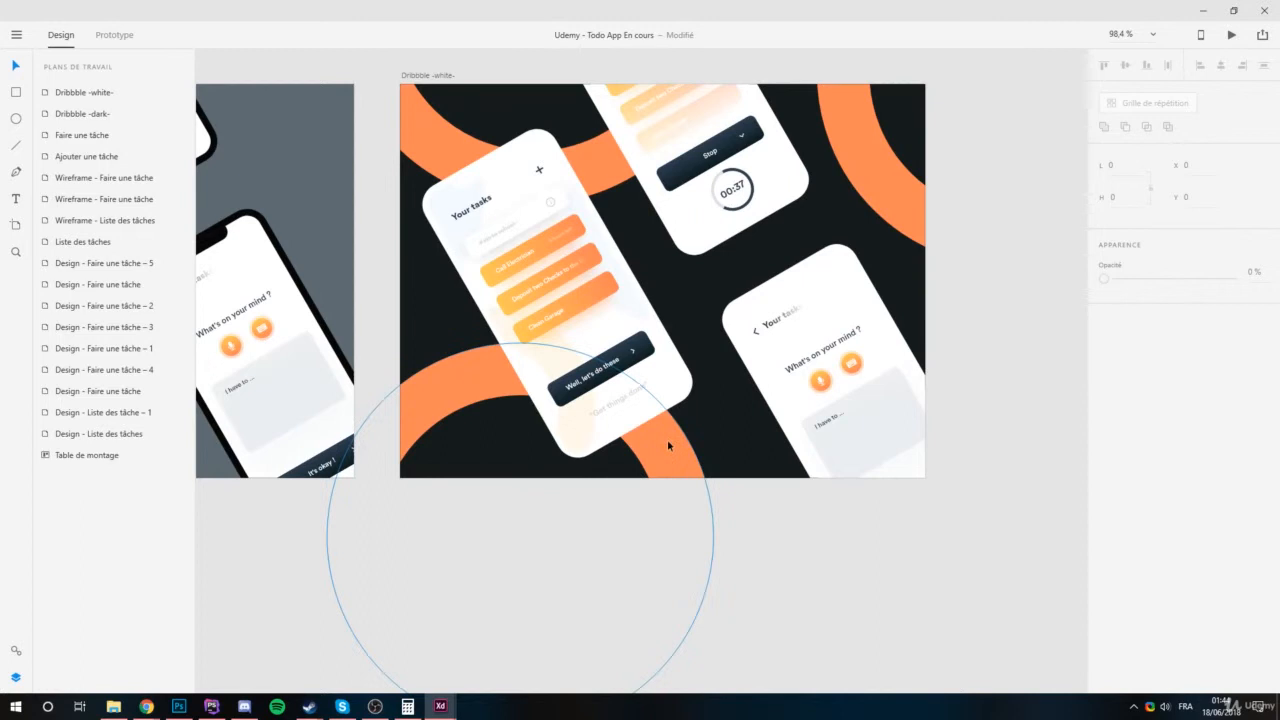
Enable the lower-left ring's fill in the same orange as its border to make it a solid circle.
left_click(672, 445)
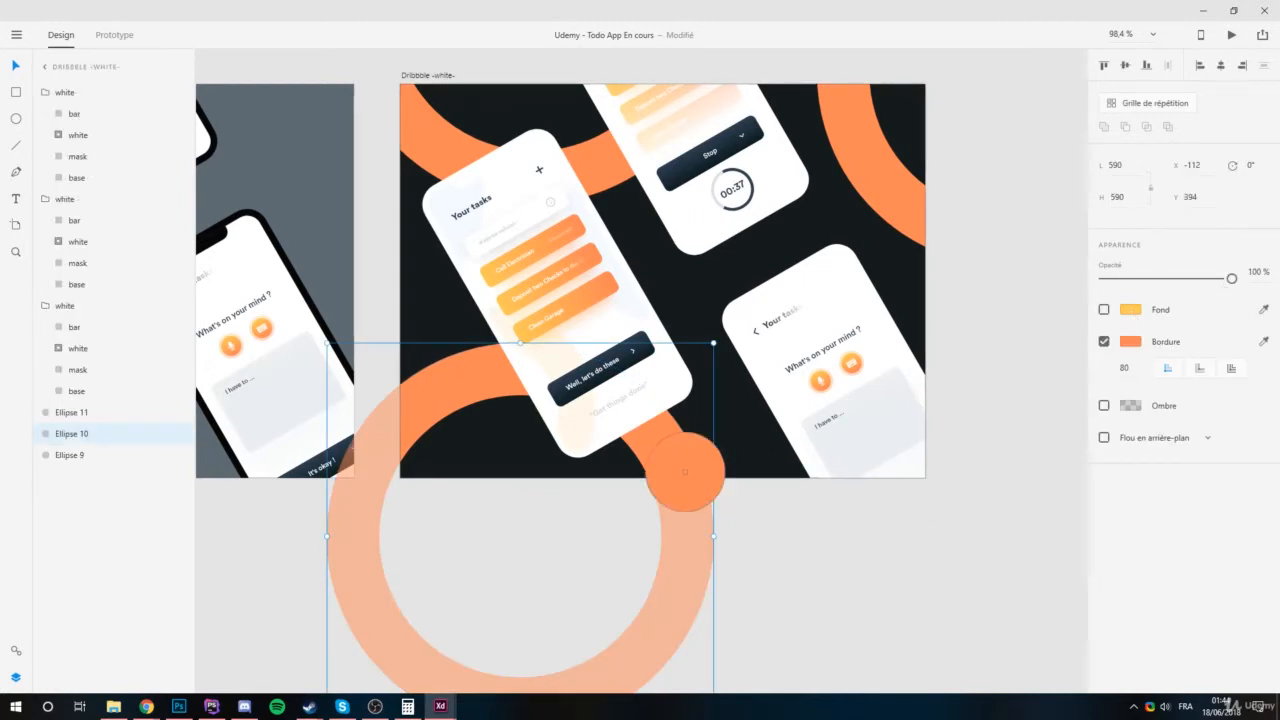
left_click(1104, 309)
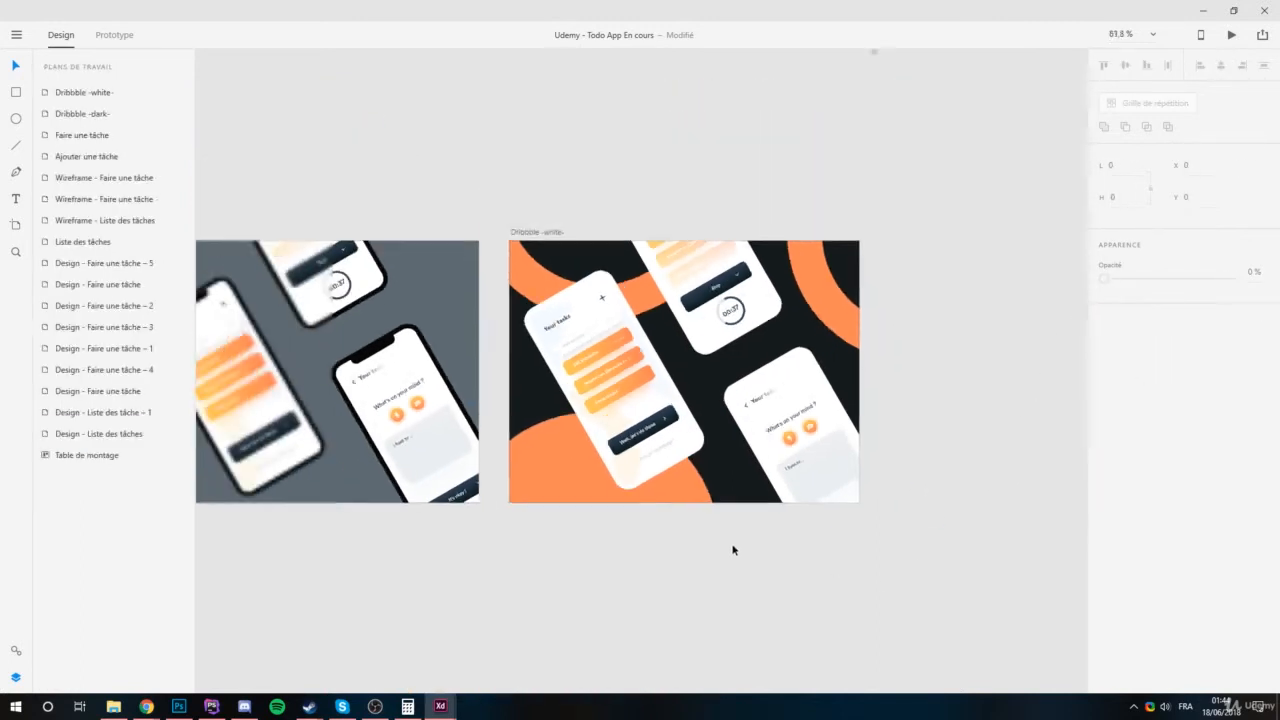
scroll(767, 340, "up", 2)
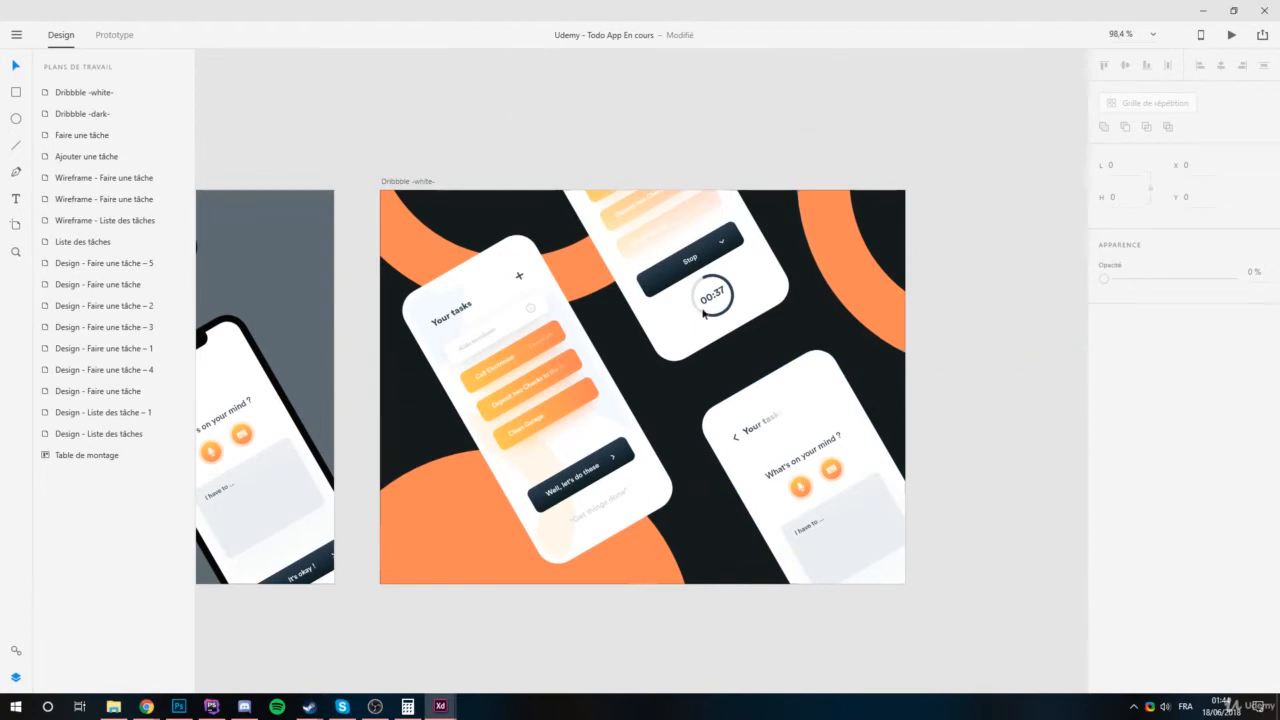
Fill the upper-left ring with the orange sampled from the lower-left circle.
left_click(423, 245)
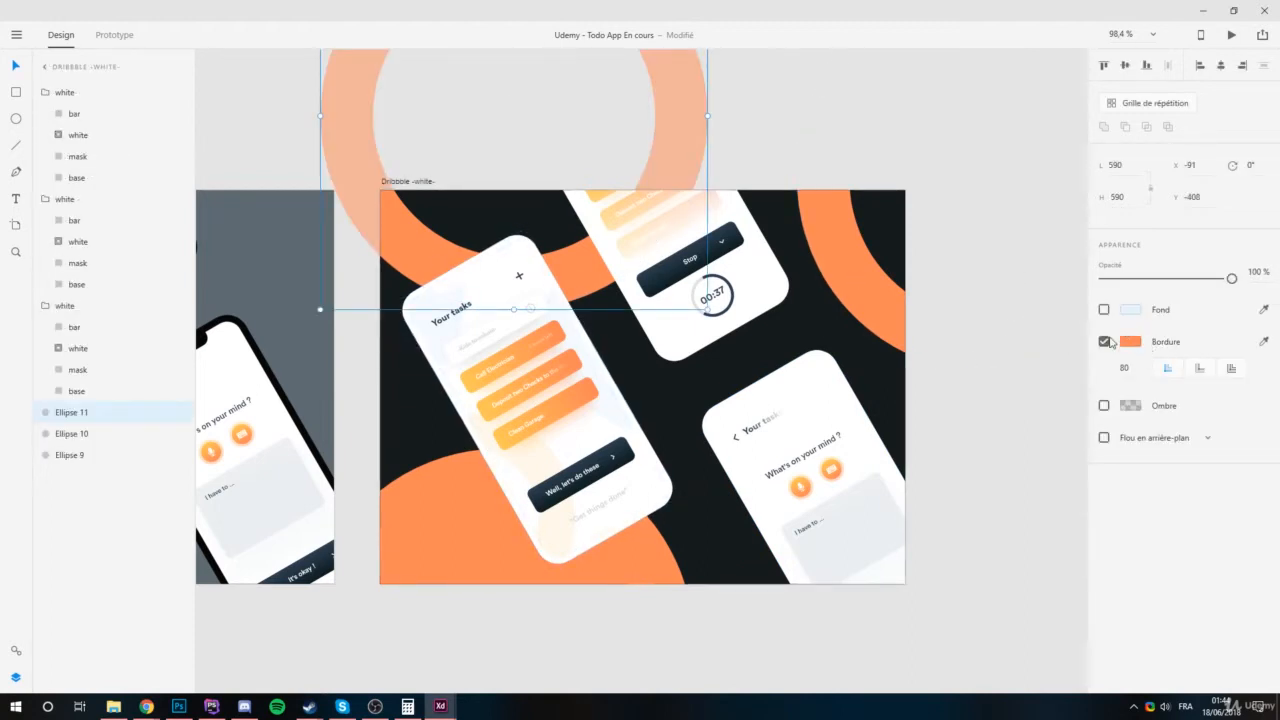
left_click(1264, 311)
left_click(616, 548)
key("Delete")
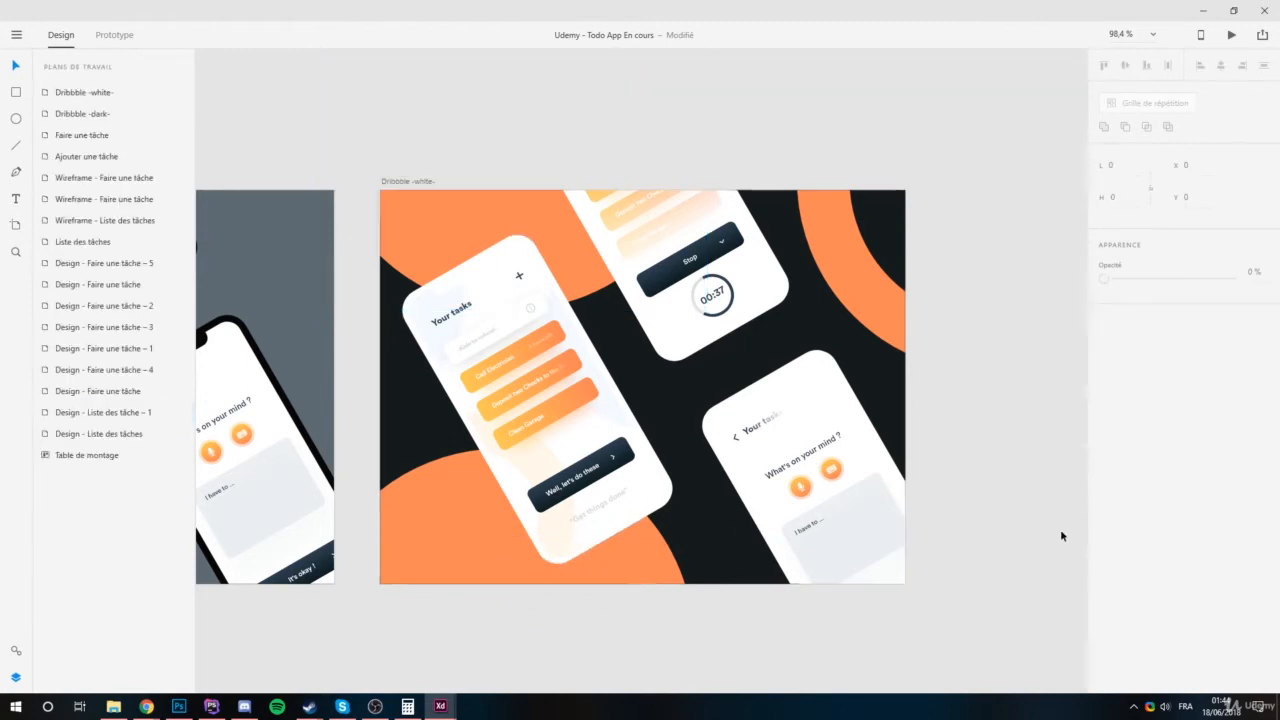
Fill the upper-right ring with the orange sampled from the lower-left circle.
left_click(824, 311)
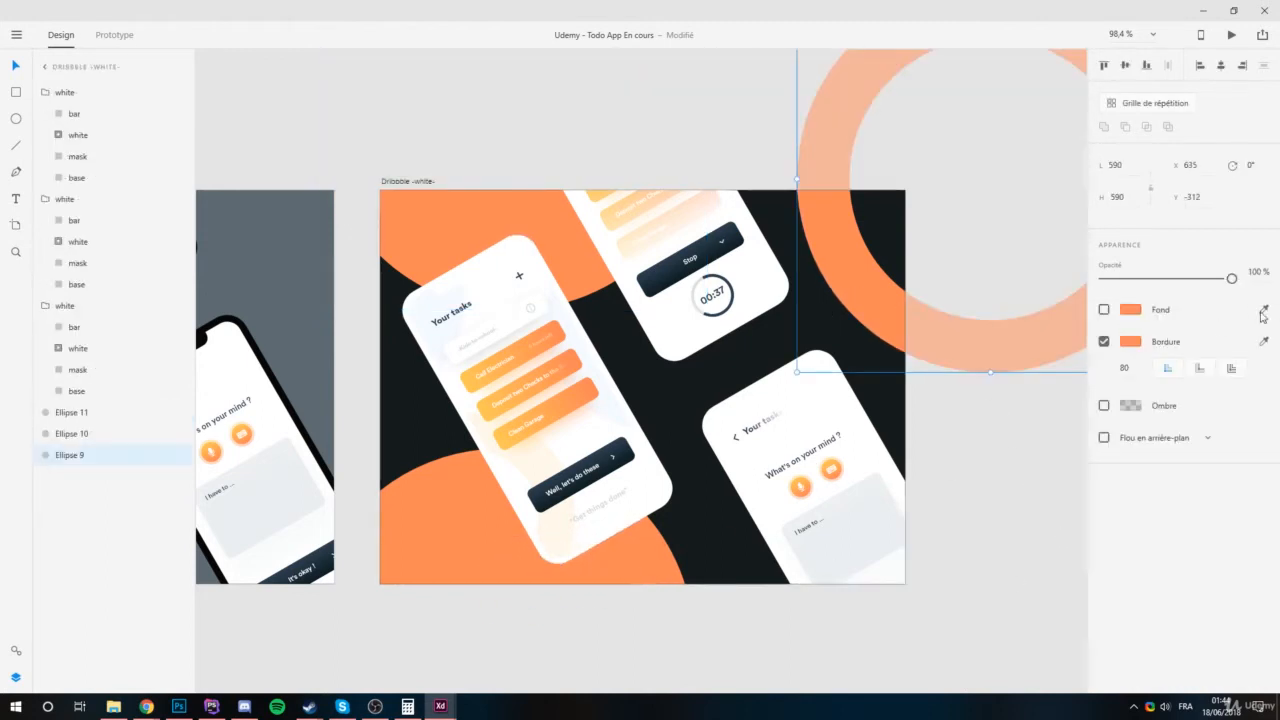
left_click(1264, 311)
left_click(666, 551)
key("Delete")
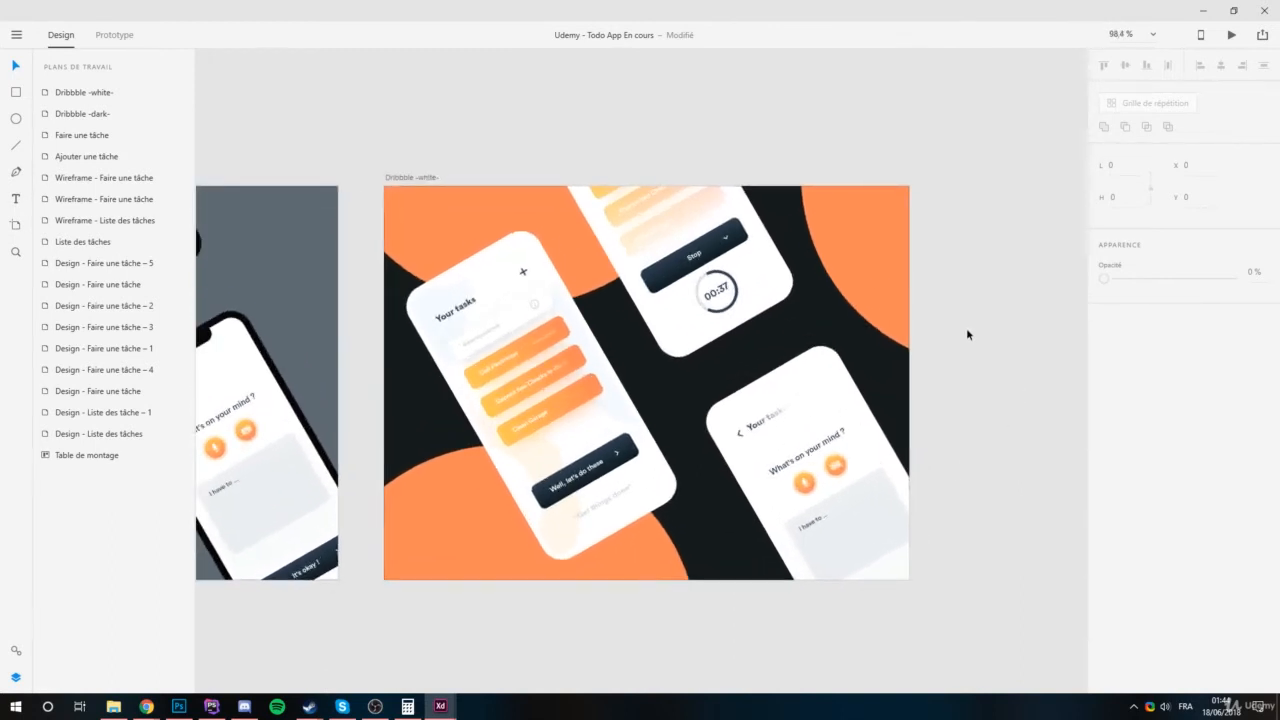
Save the background circles' orange, #FF8757, as a colour asset from the lower-left circle.
left_click(874, 243)
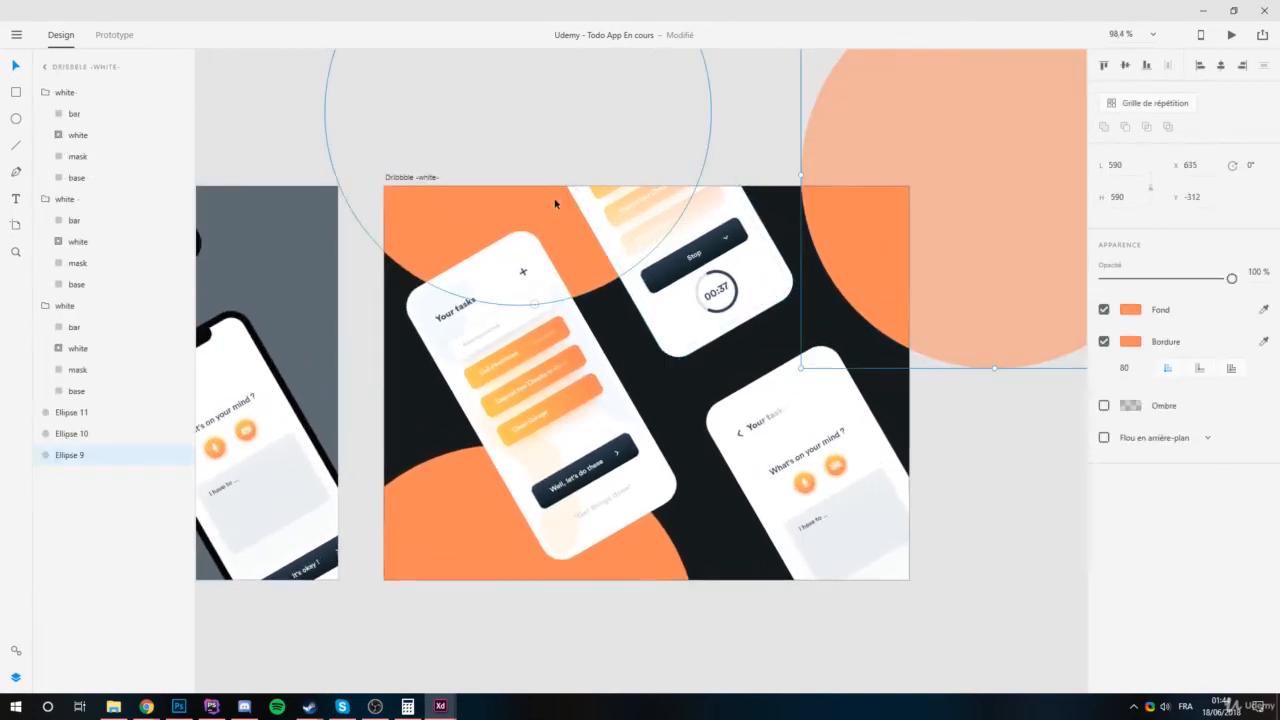
left_click(470, 240, "shift")
left_click(453, 509, "shift")
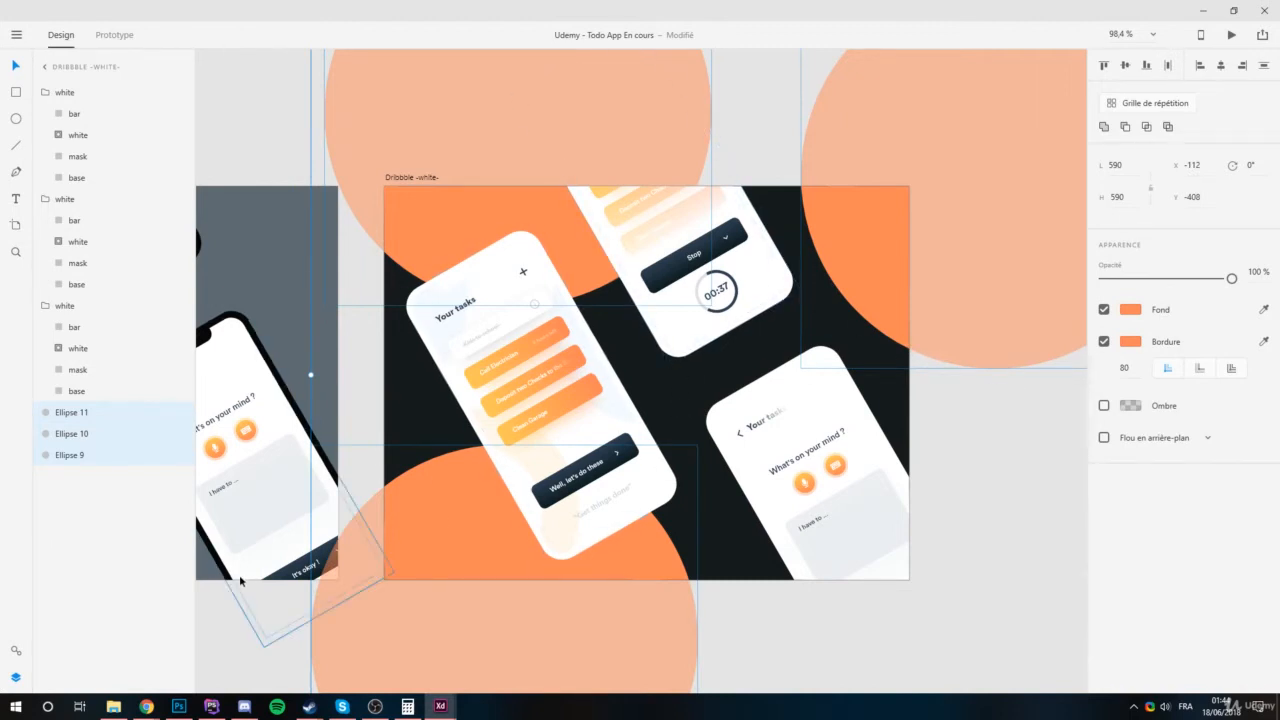
left_click(17, 653)
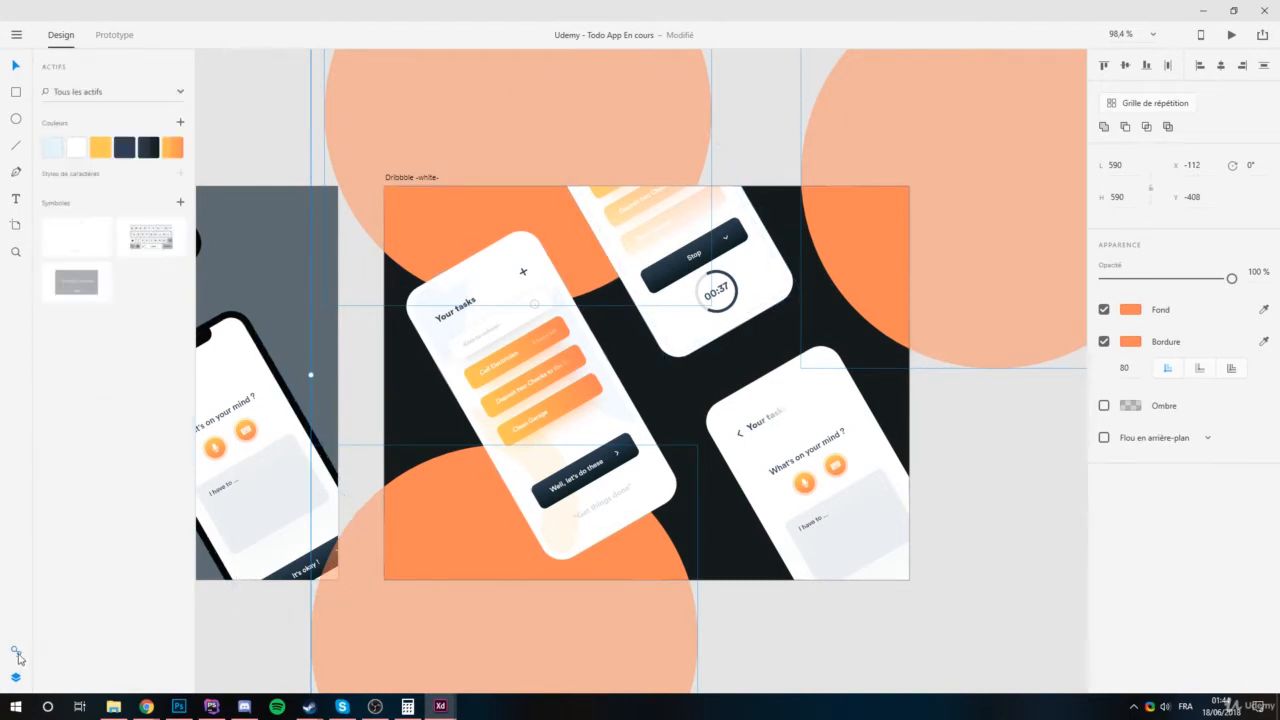
left_click(937, 602)
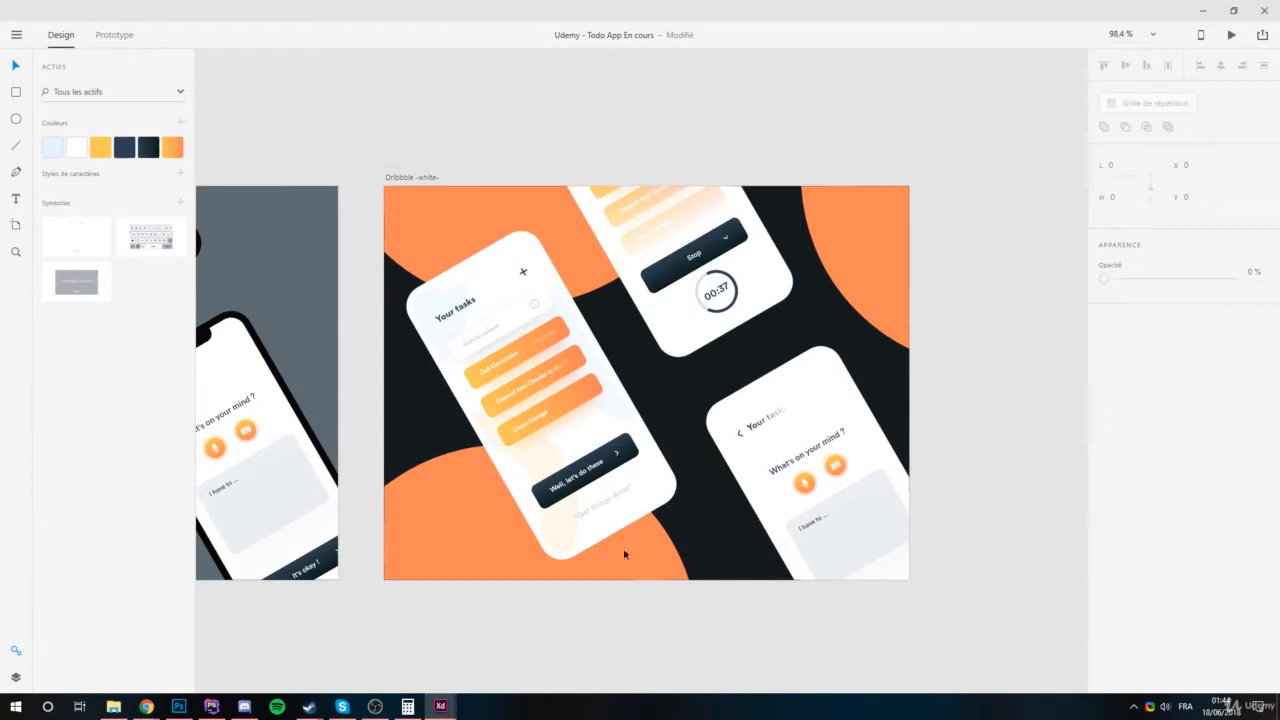
left_click(482, 488)
left_click(180, 124)
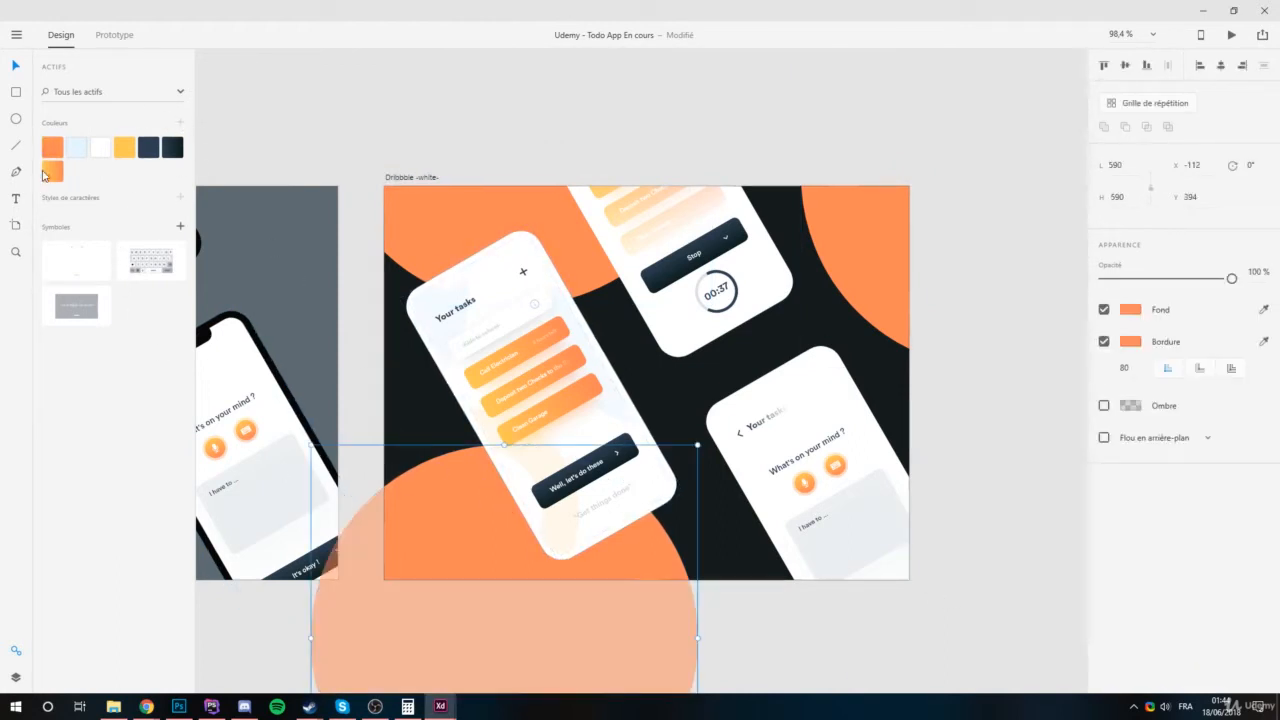
left_click(445, 226)
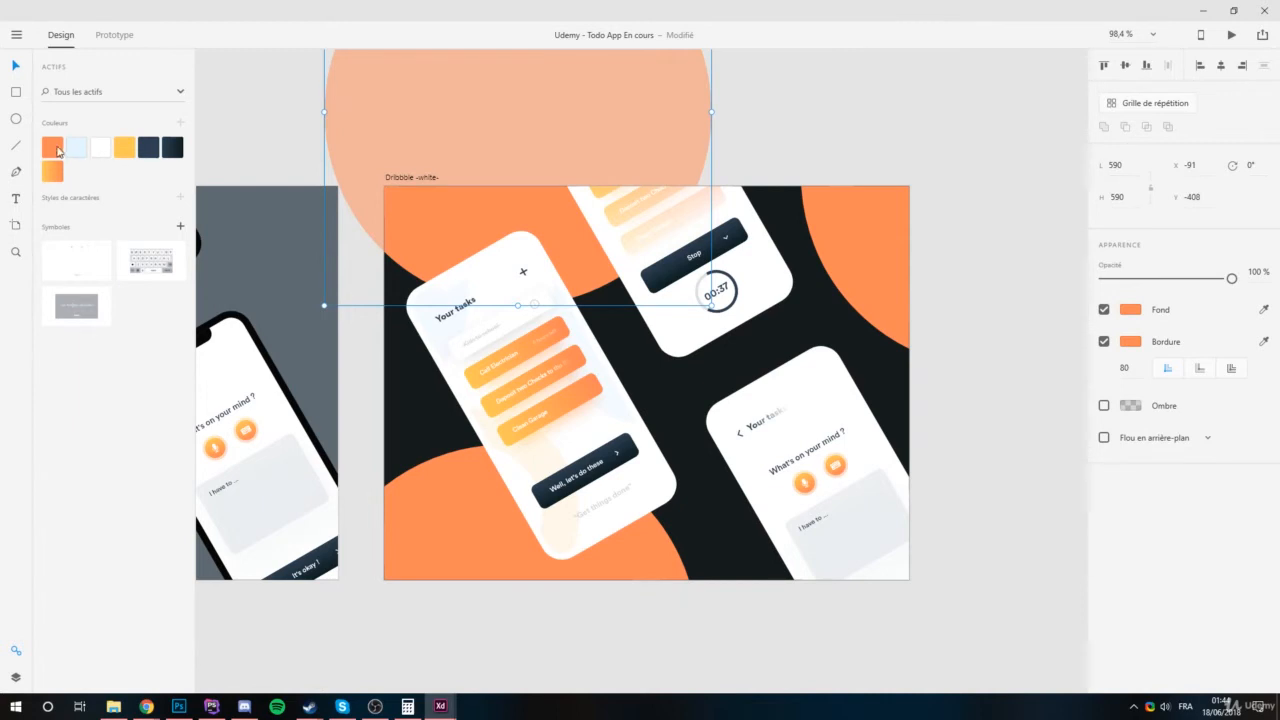
left_click(857, 227)
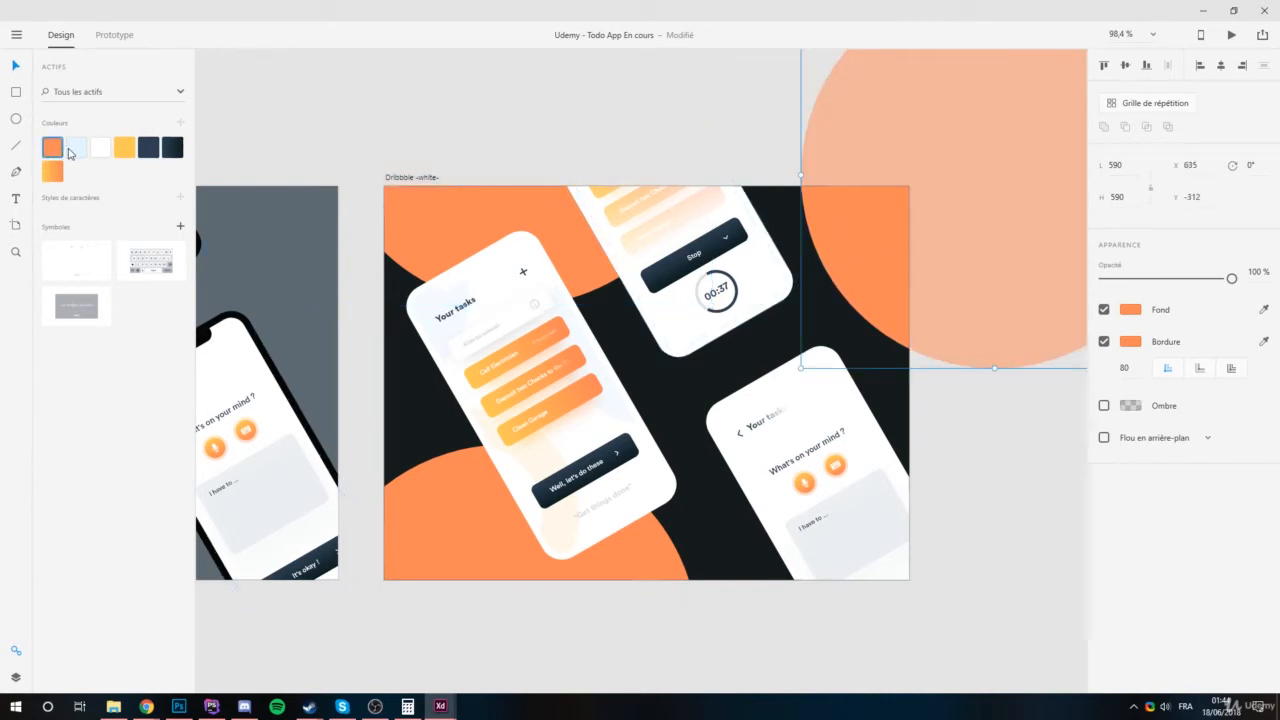
Try recolouring the circles by editing the orange colour asset to white #FFFFFF, and undo the change.
right_click(56, 151)
left_click(150, 160)
left_click(167, 131)
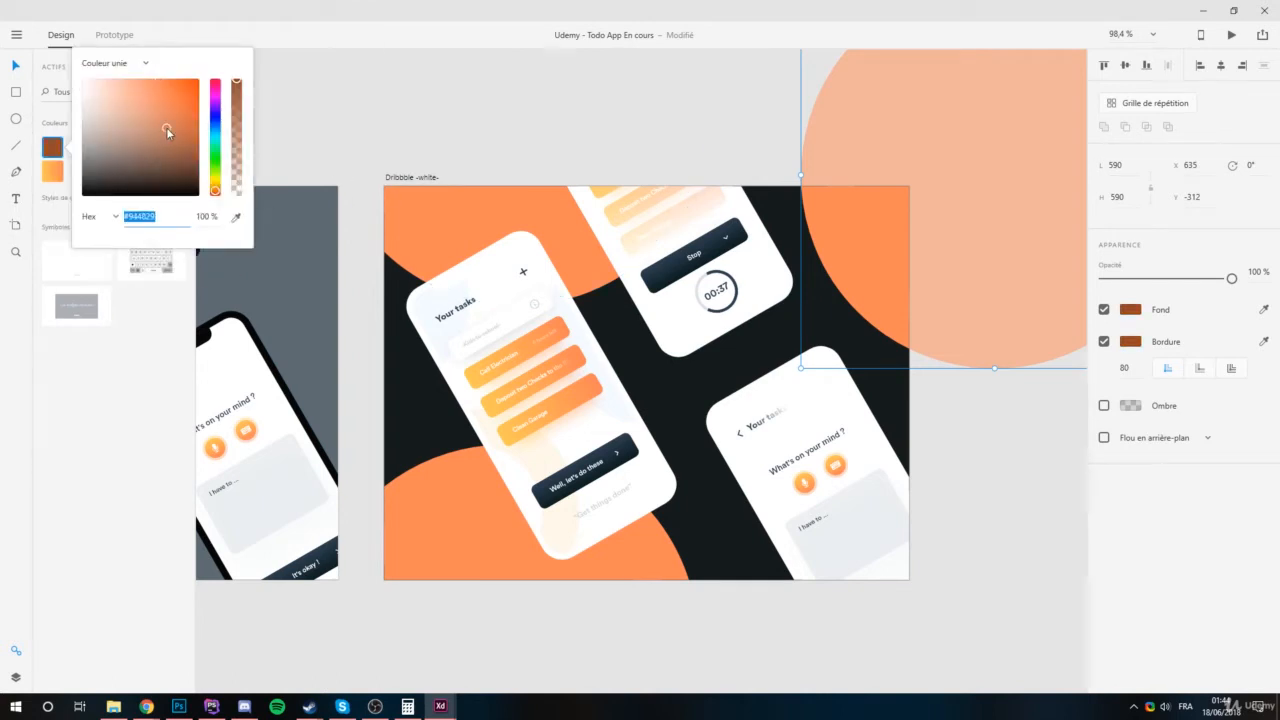
mouse_move(167, 131)
left_mouse_down()
mouse_move(194, 143)
mouse_move(189, 86)
mouse_move(131, 114)
mouse_move(76, 57)
left_mouse_up()
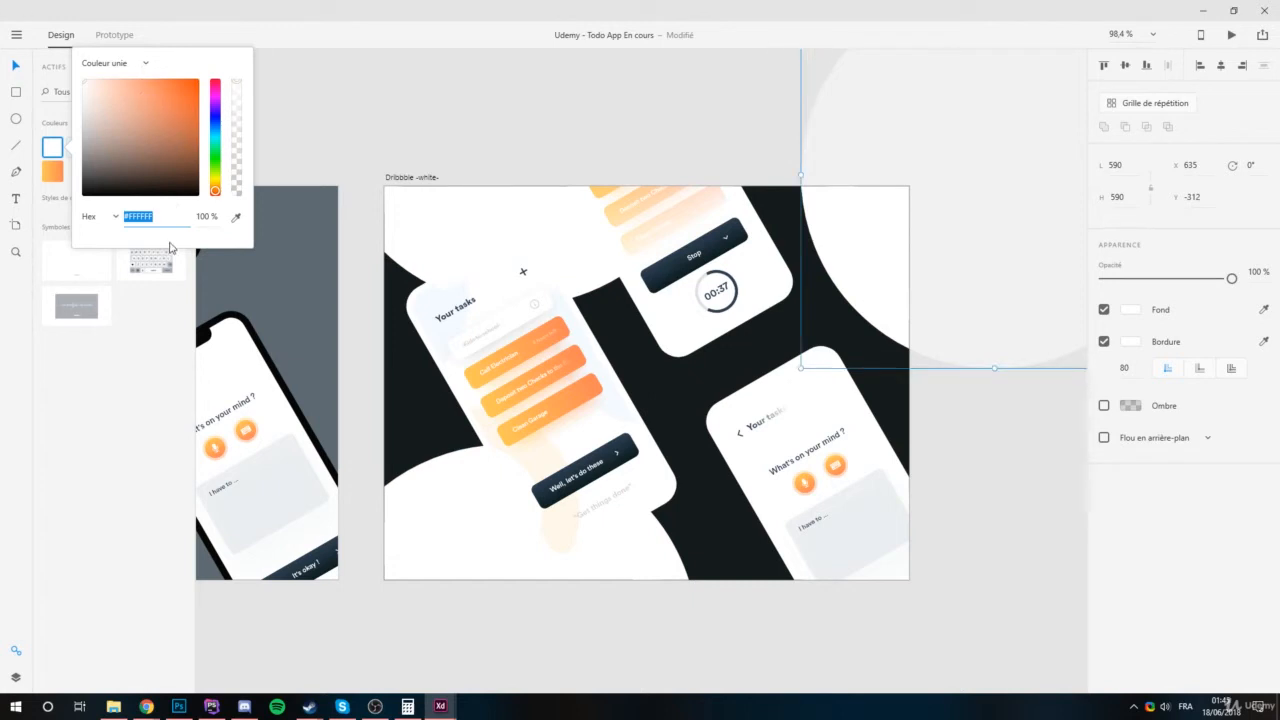
left_click(163, 410)
key("ctrl+z")
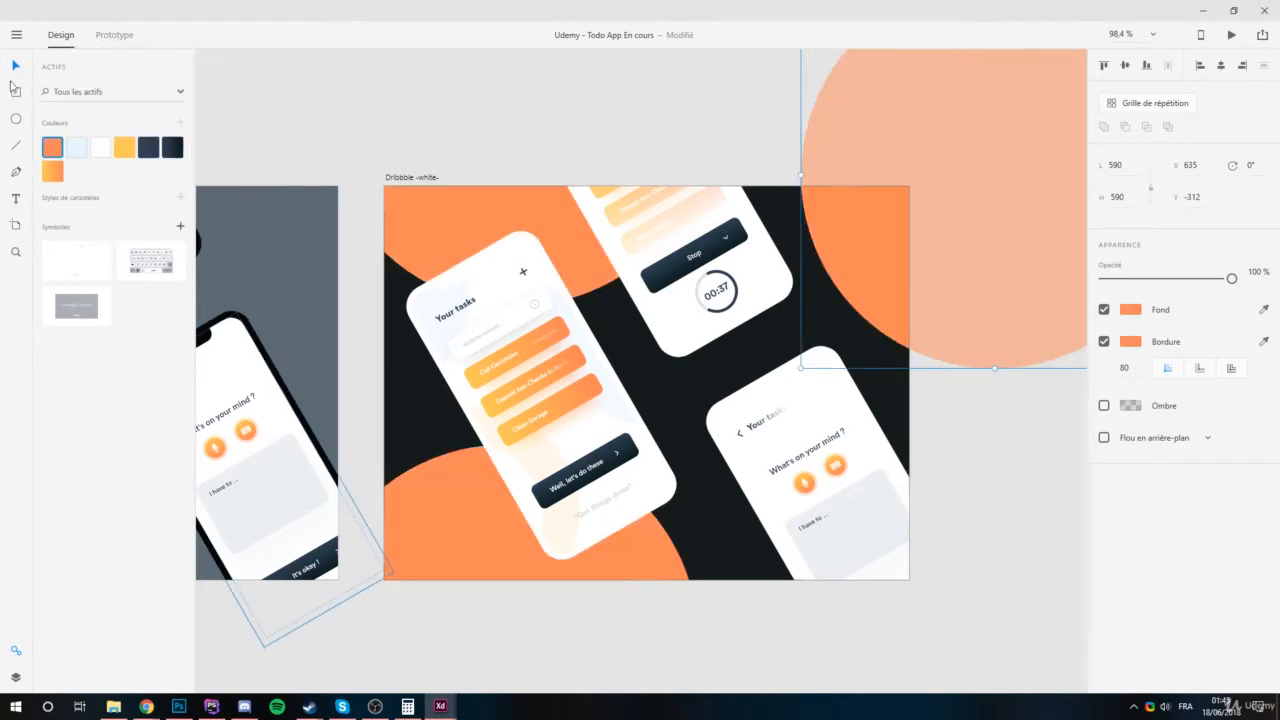
Try the orange colour asset at 90% opacity and return it to 100%.
right_click(53, 150)
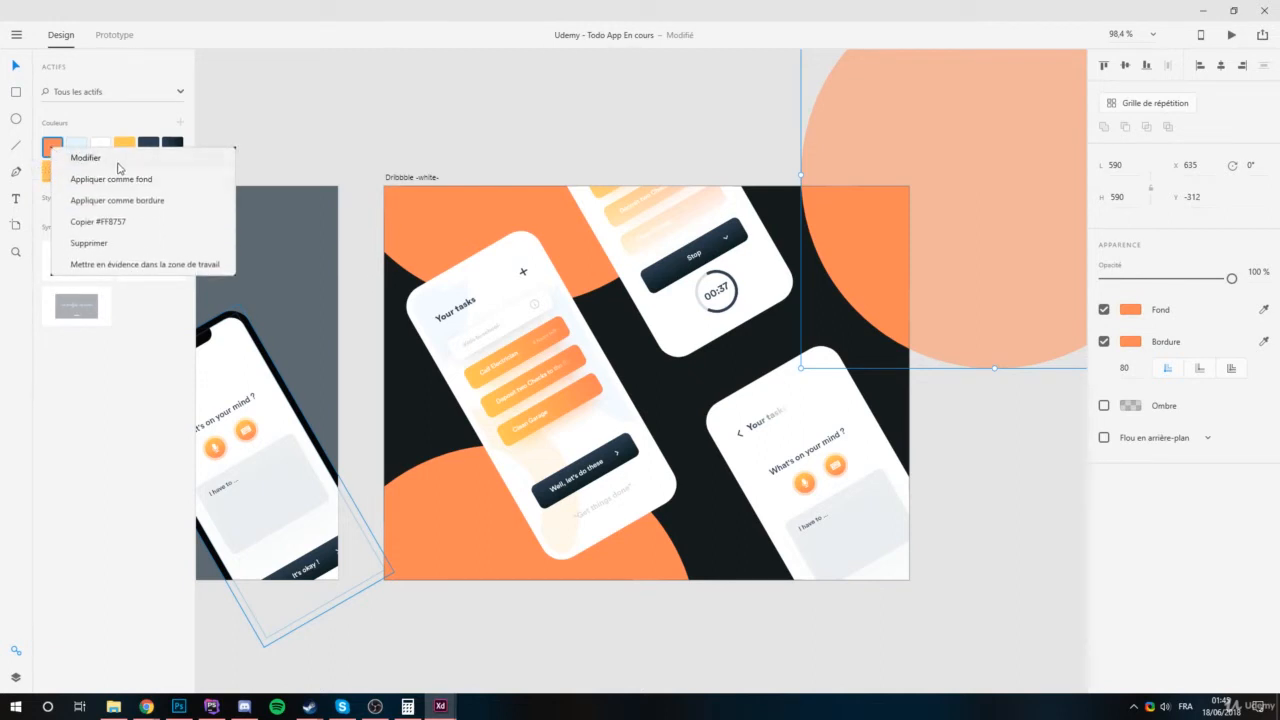
left_click(981, 427)
mouse_move(1232, 278)
left_mouse_down()
mouse_move(1183, 278)
mouse_move(1234, 278)
left_mouse_up()
left_click(989, 466)
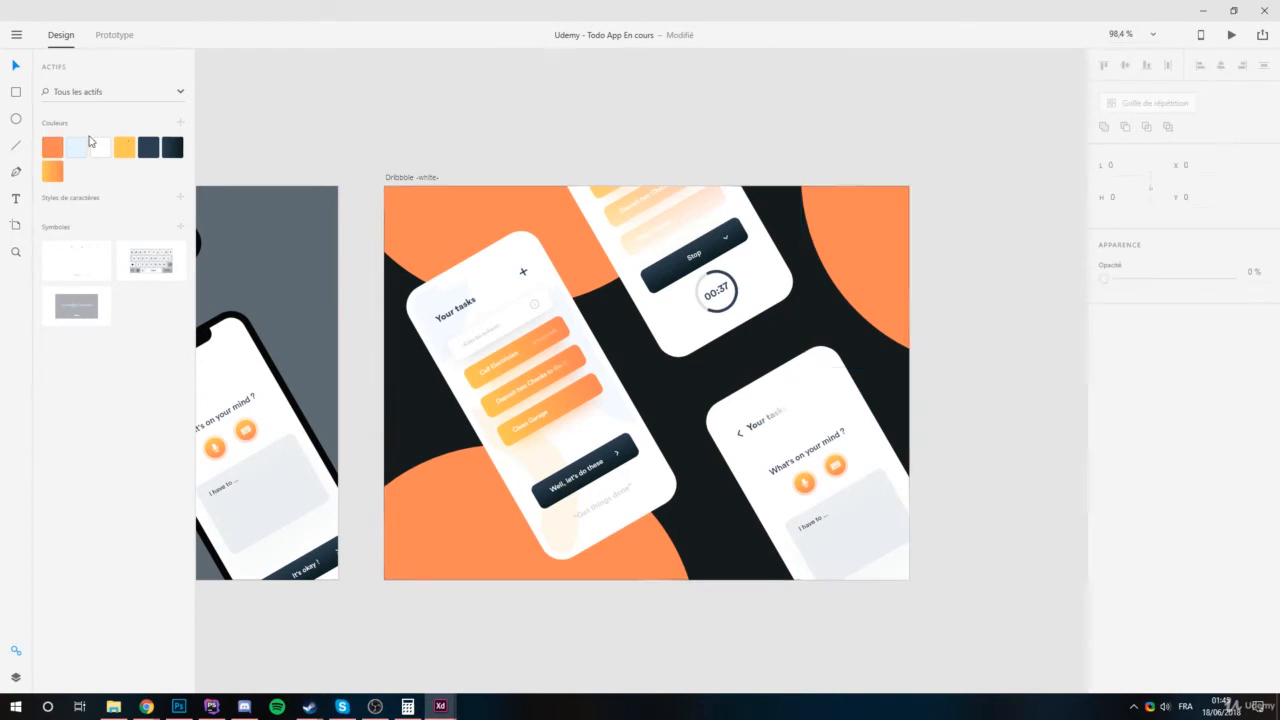
right_click(53, 148)
left_click(95, 155)
left_click(237, 93)
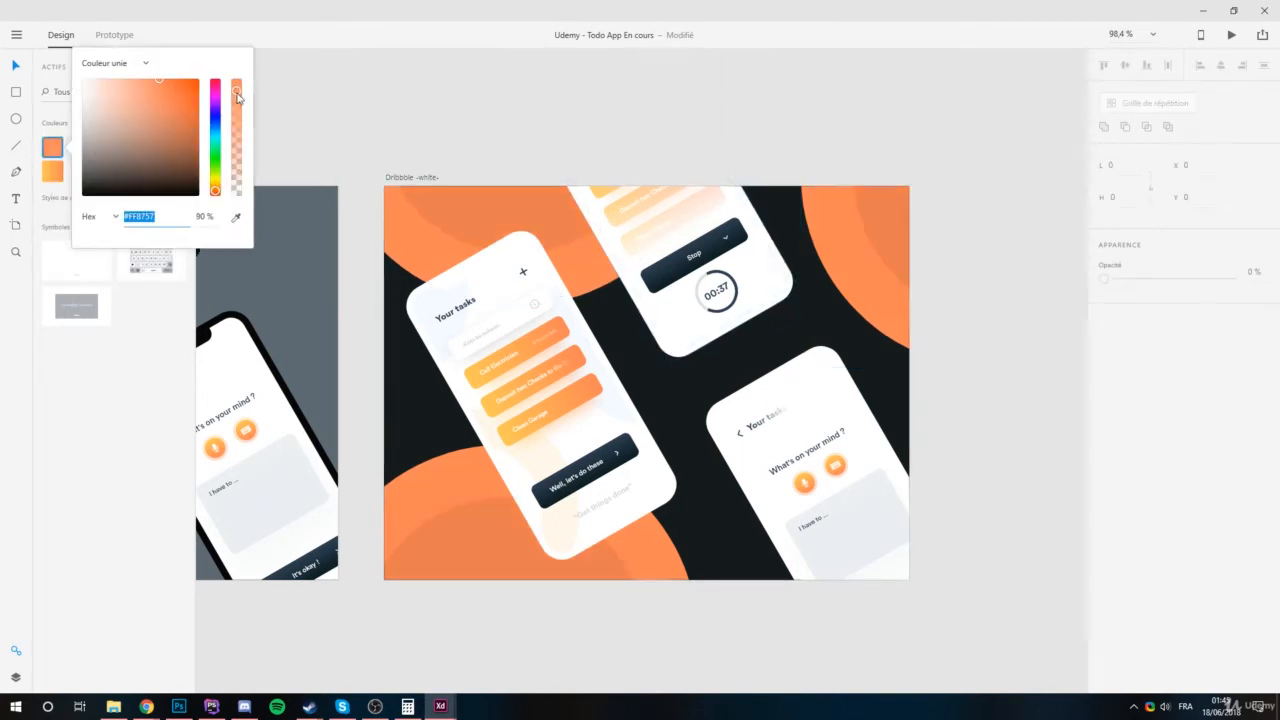
left_click_drag(237, 97, 243, 72)
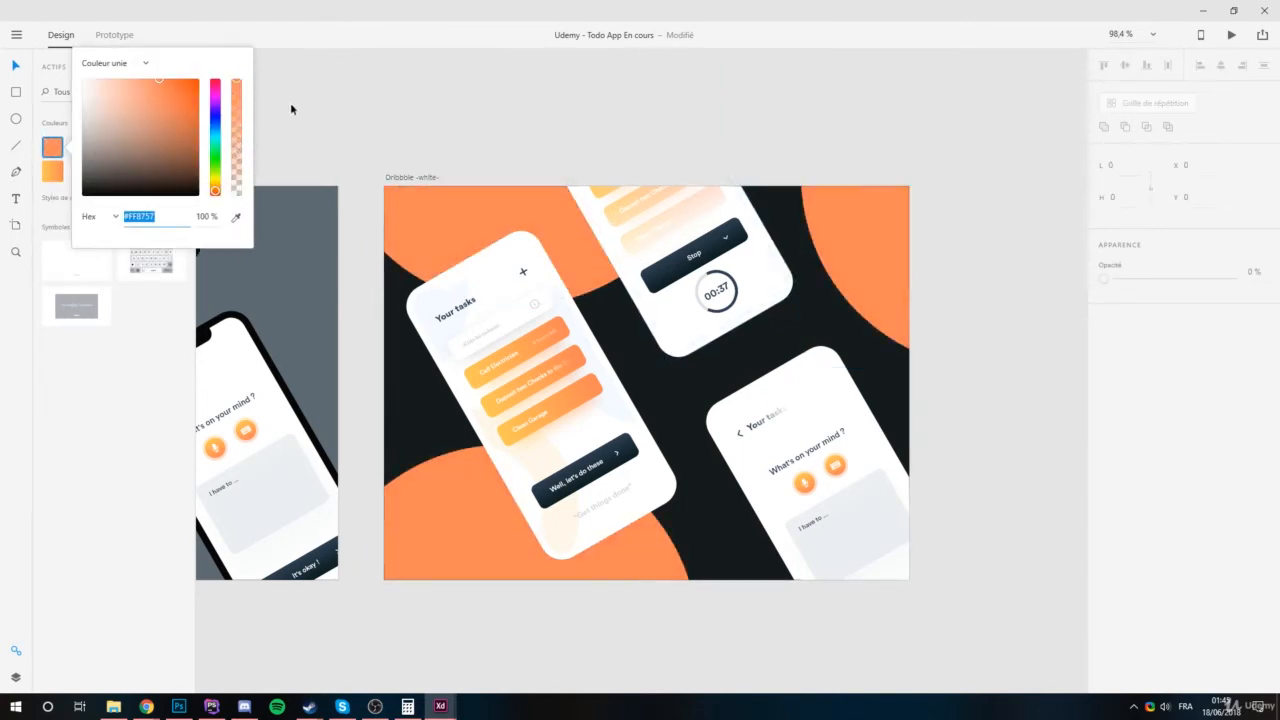
Select the three orange background circles together and remove their borders, keeping only the fills.
right_click(53, 149)
left_click(100, 263)
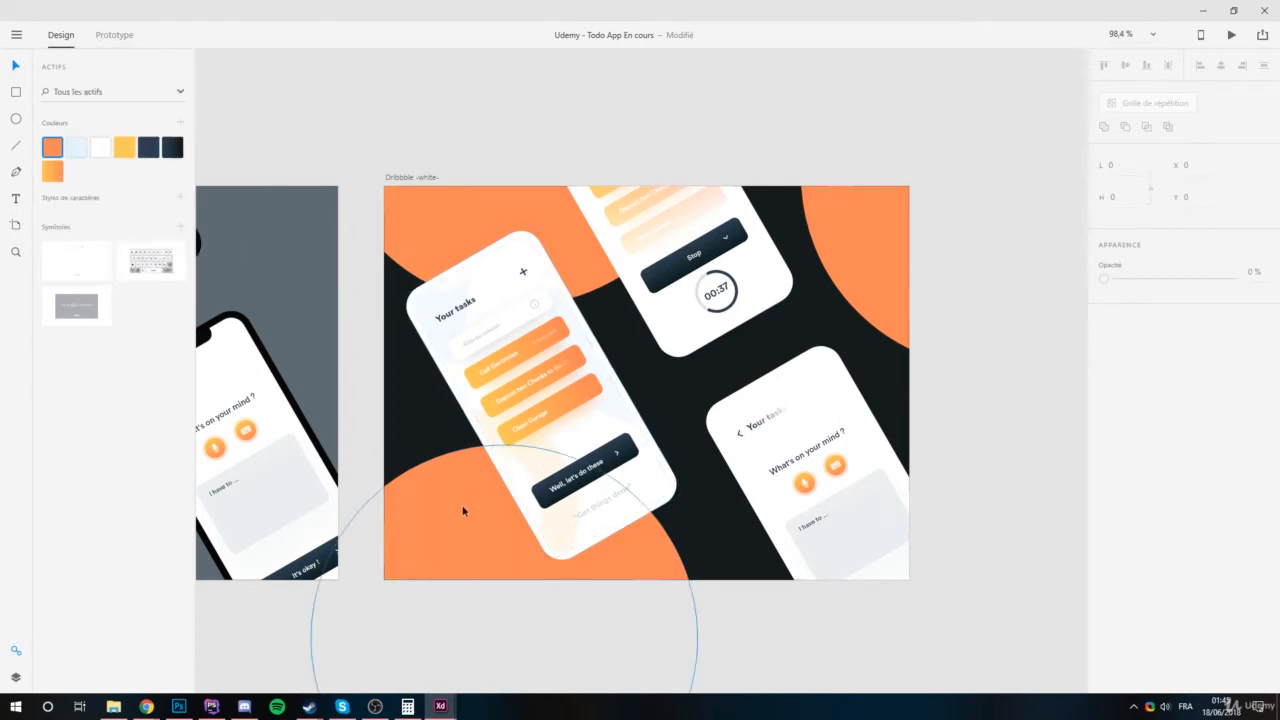
left_click(436, 234, "shift")
left_click(836, 258, "shift")
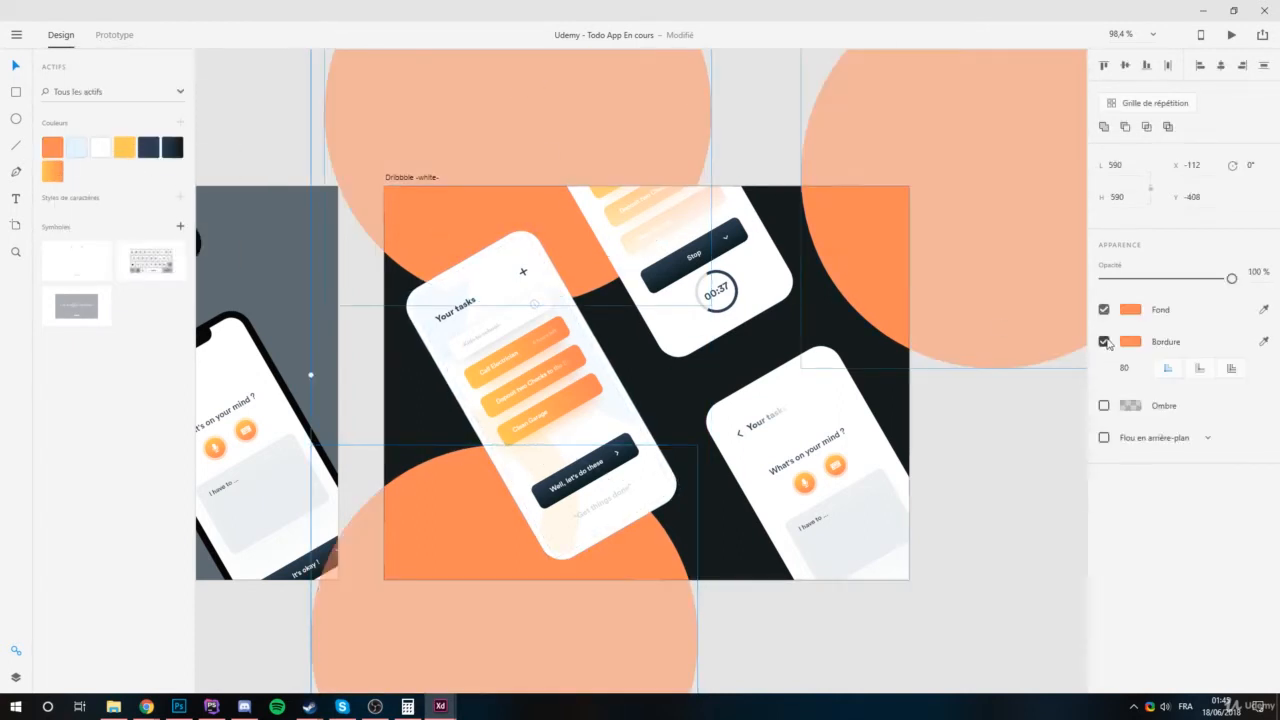
left_click(1022, 476)
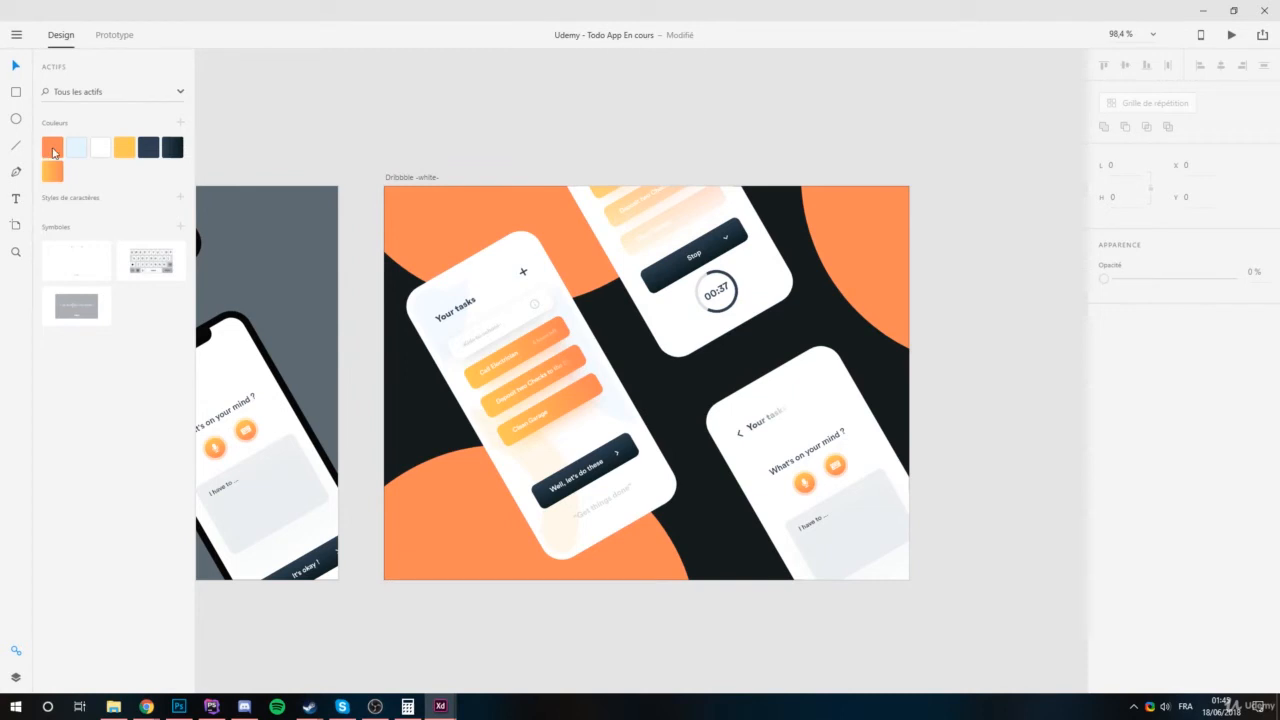
Try different opacities on the orange colour asset and lower it to 10%.
right_click(53, 150)
left_click(88, 154)
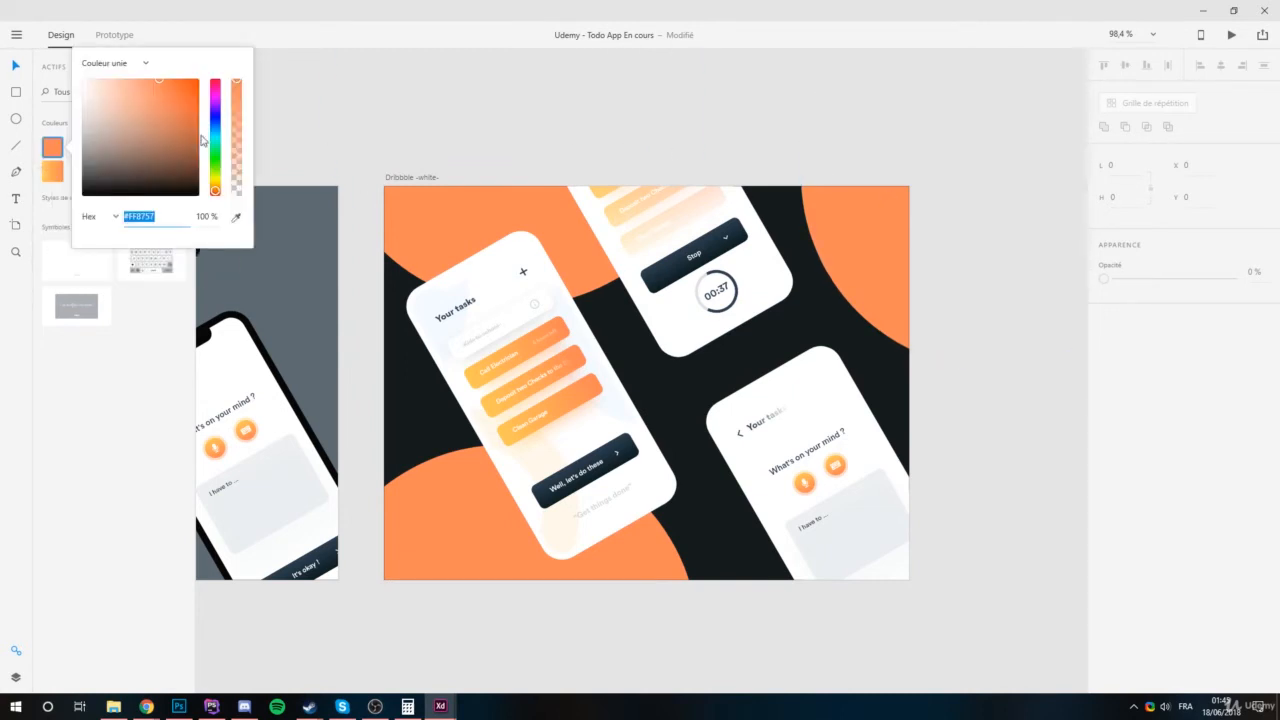
left_click_drag(237, 94, 249, 193)
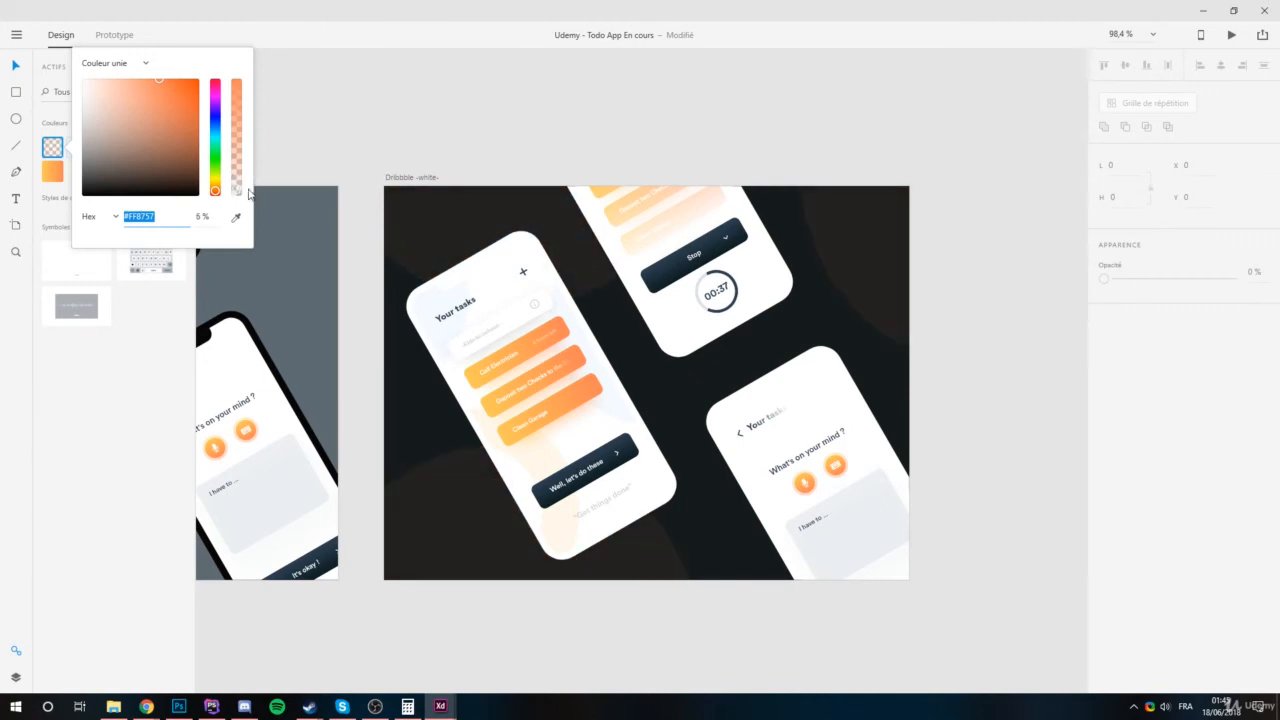
left_click_drag(257, 97, 260, 70)
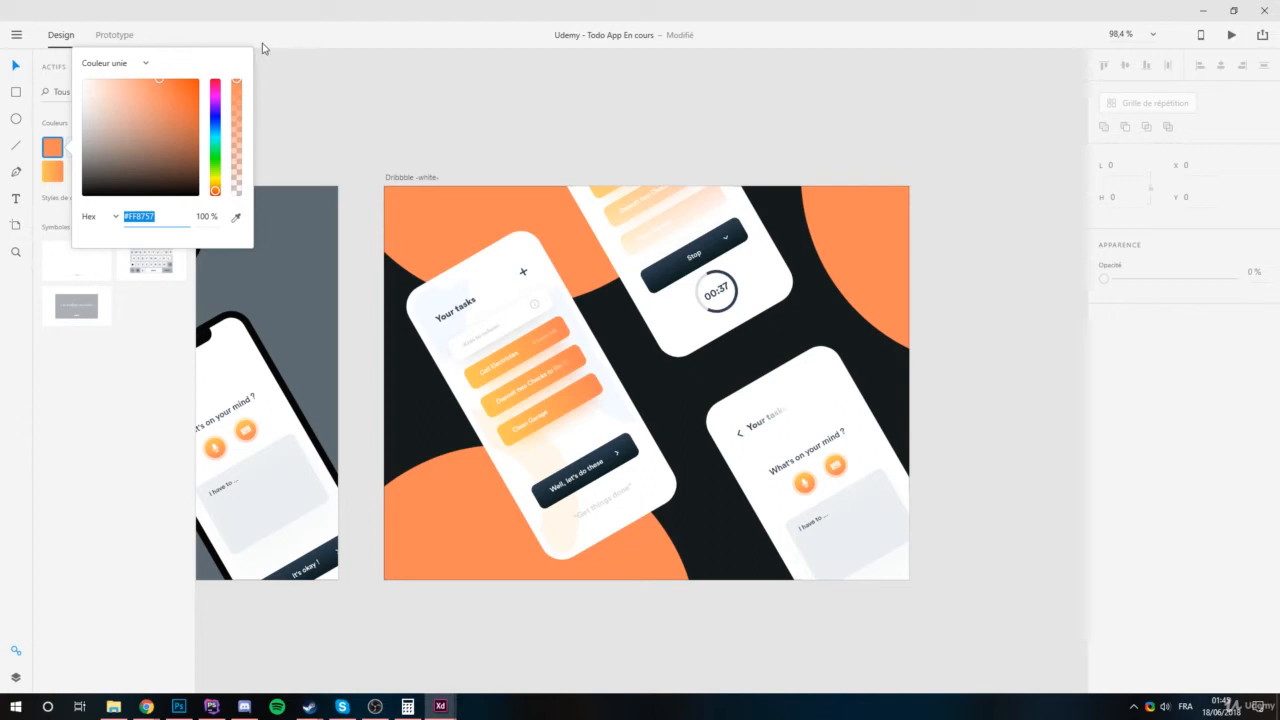
left_click_drag(260, 60, 237, 193)
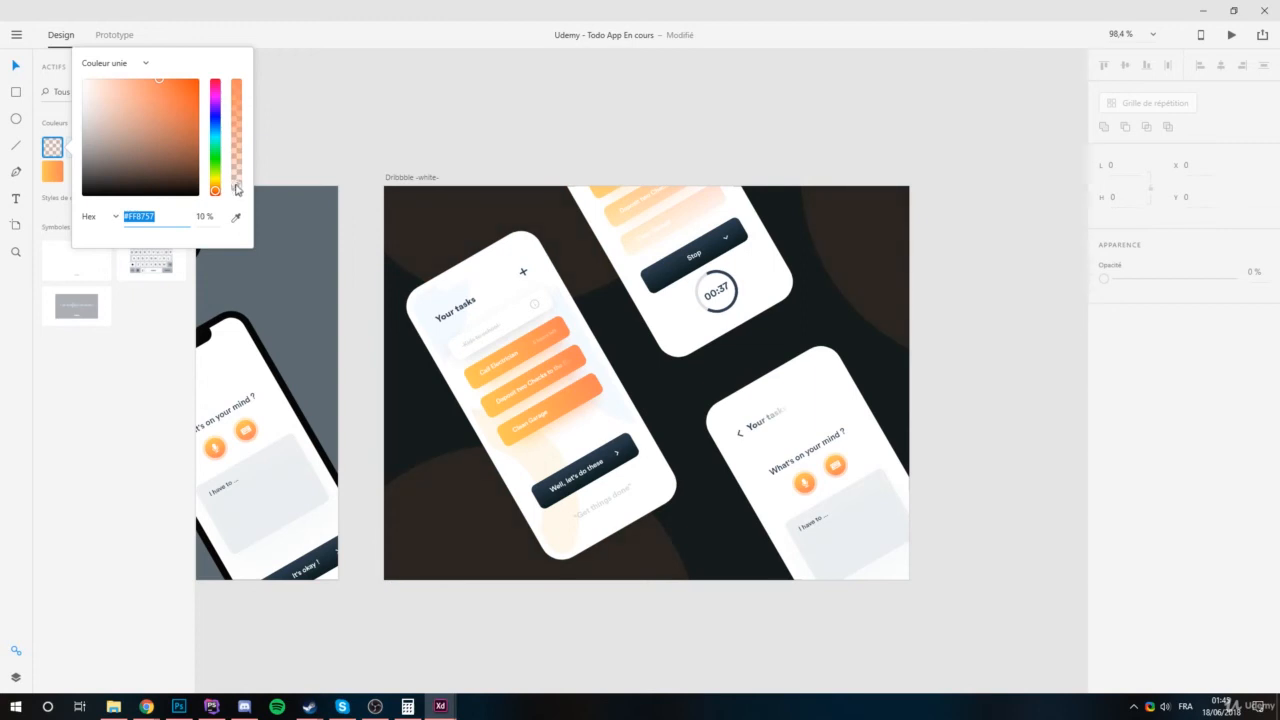
left_click(797, 345)
scroll(955, 381, "down", 3)
scroll(930, 384, "up", 3)
left_click_drag(605, 304, 612, 350)
left_click(596, 380)
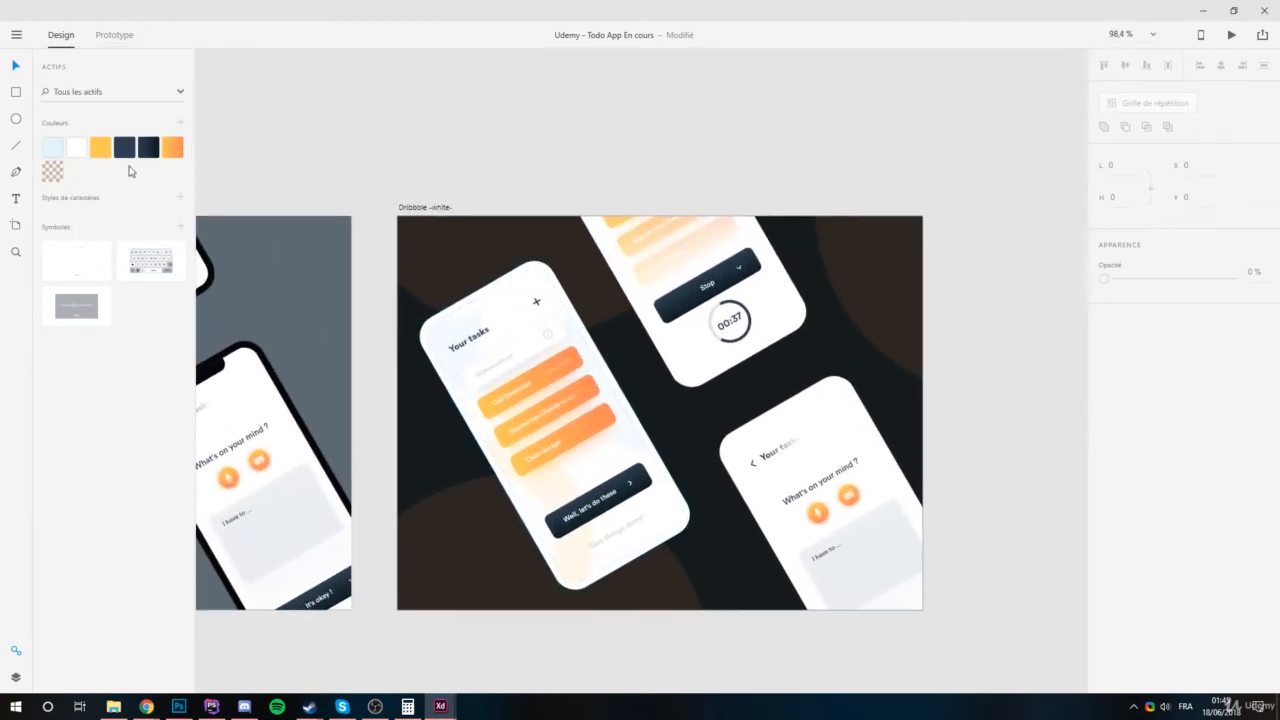
Set the orange colour asset's opacity to 5%.
right_click(55, 170)
left_click(104, 178)
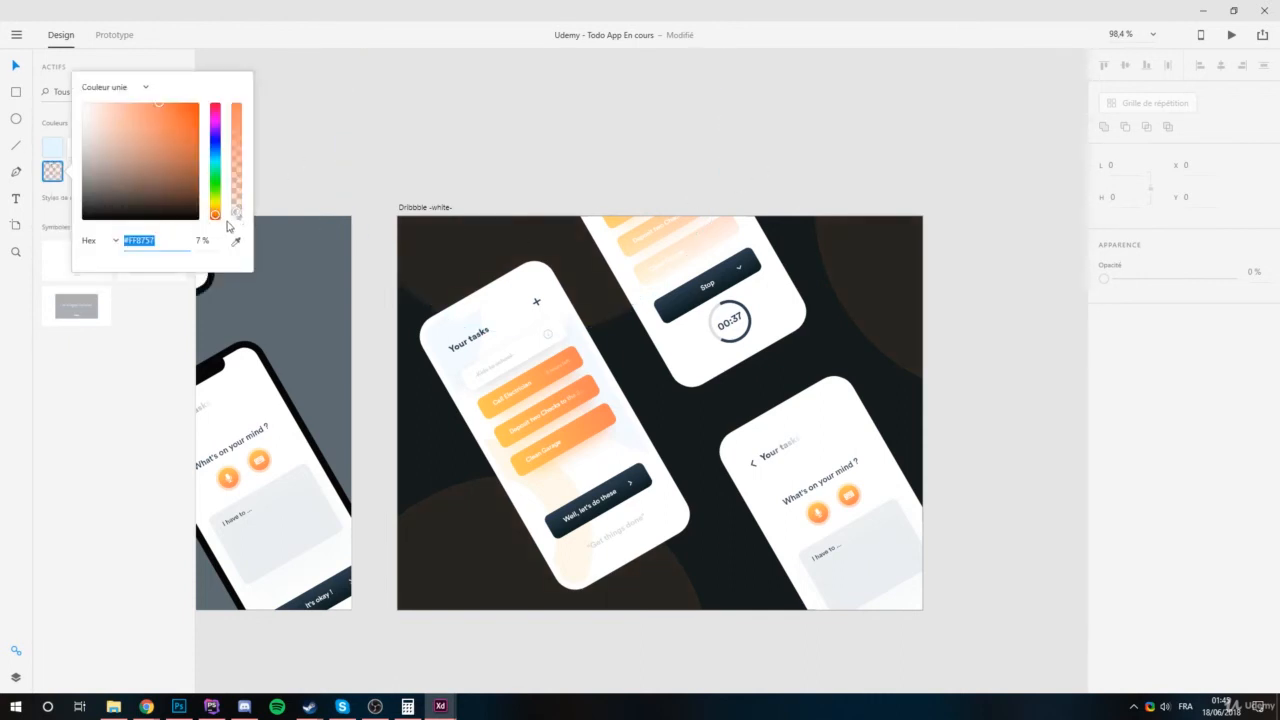
key("Tab")
type("5")
left_click(951, 277)
Review the white-phone artboard's background circles and compare it with the neighbouring dark-phone artboard.
scroll(845, 293, "up", 3)
scroll(845, 293, "down", 3)
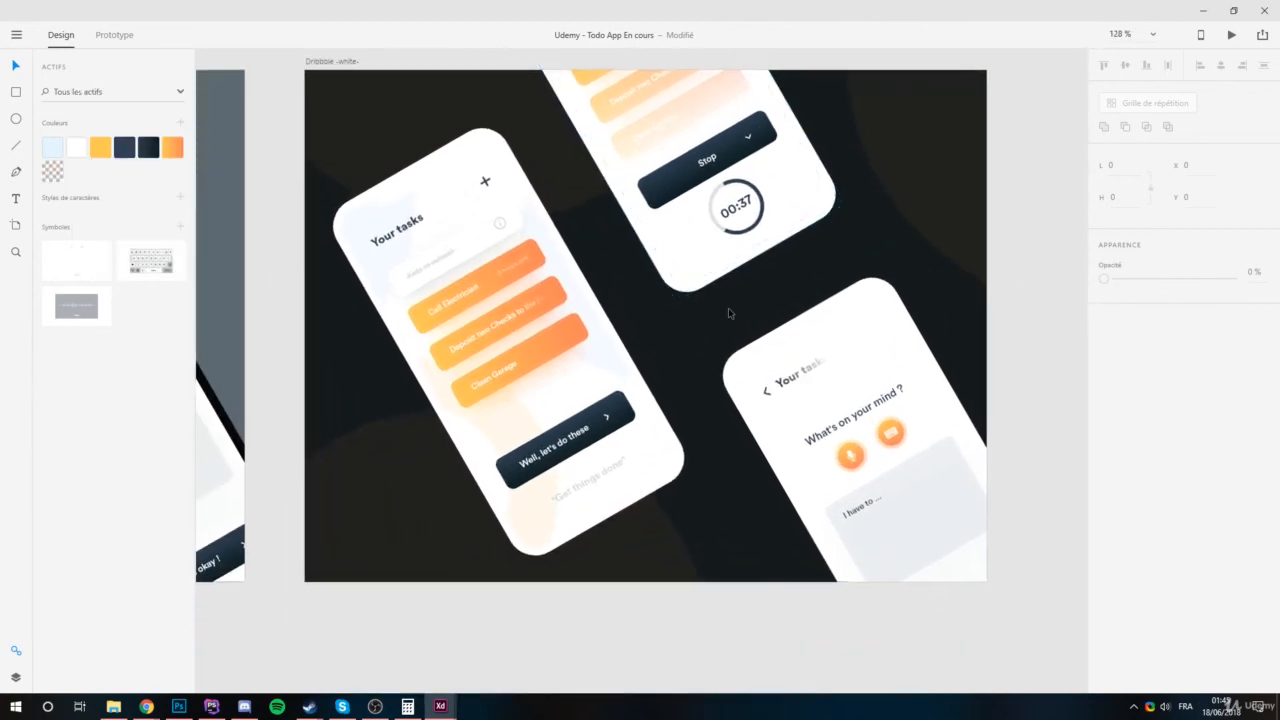
scroll(729, 314, "down", 3)
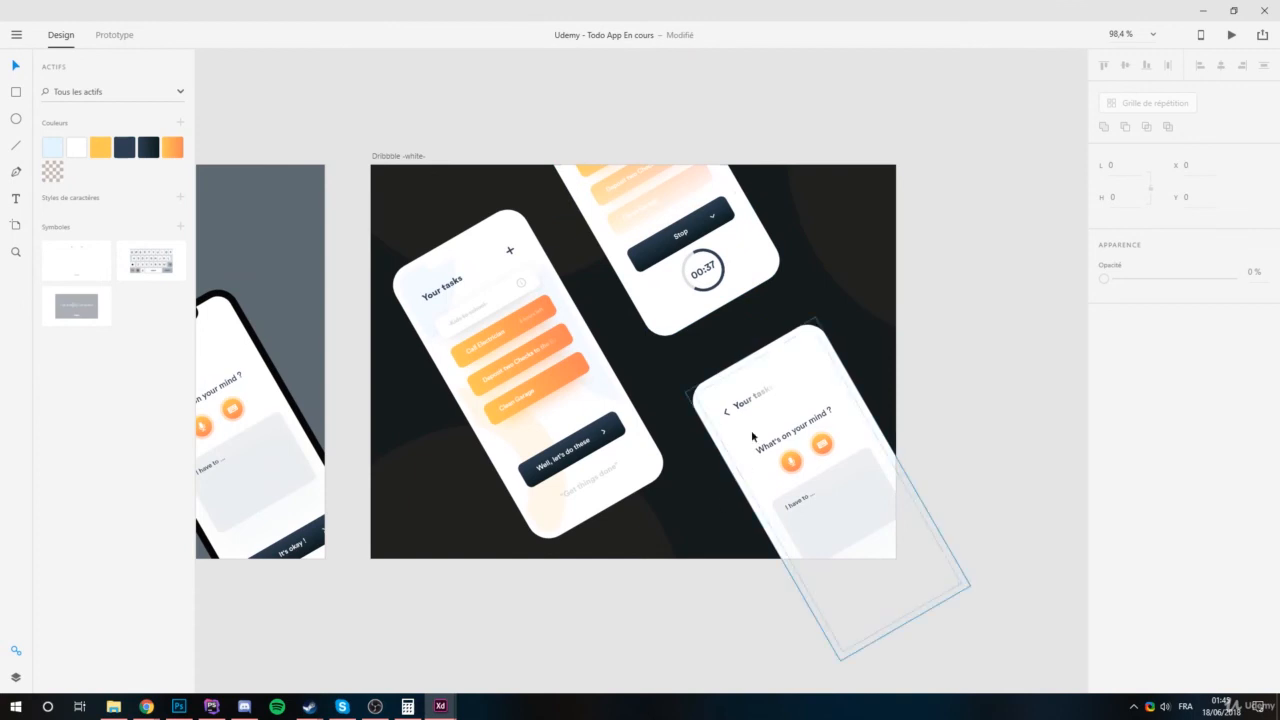
scroll(702, 372, "up", 2)
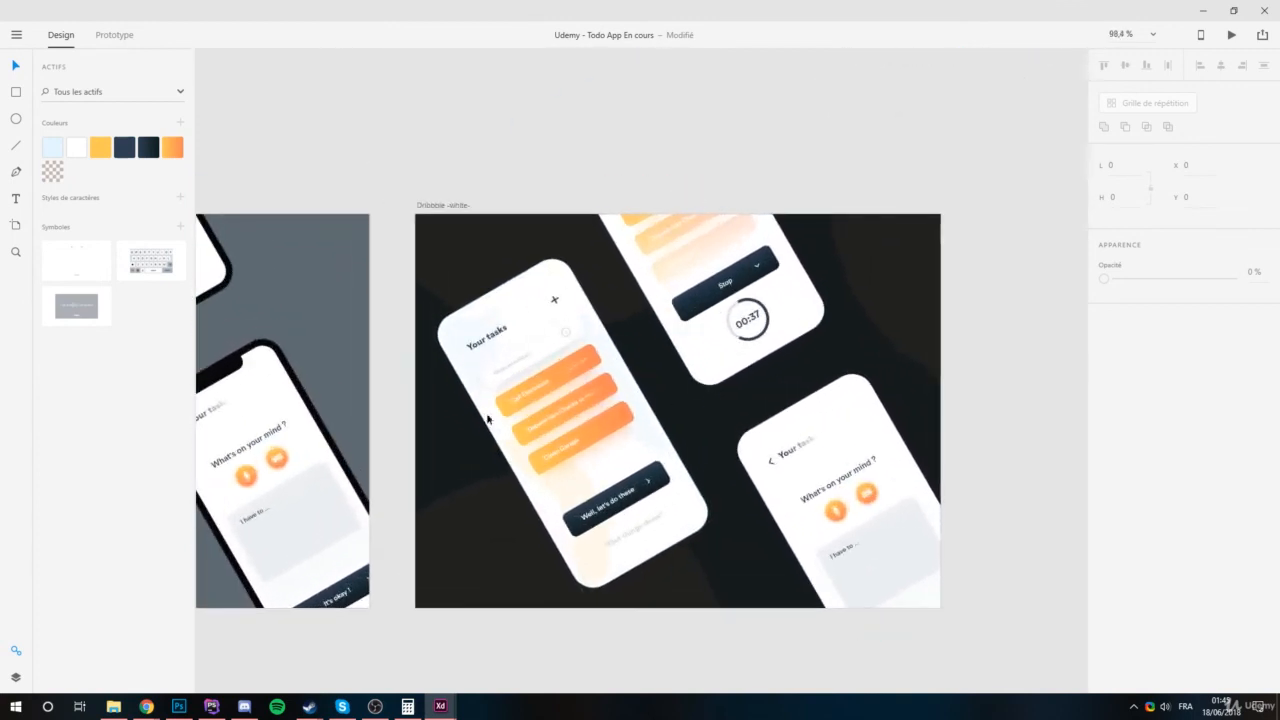
left_click_drag(488, 420, 801, 403)
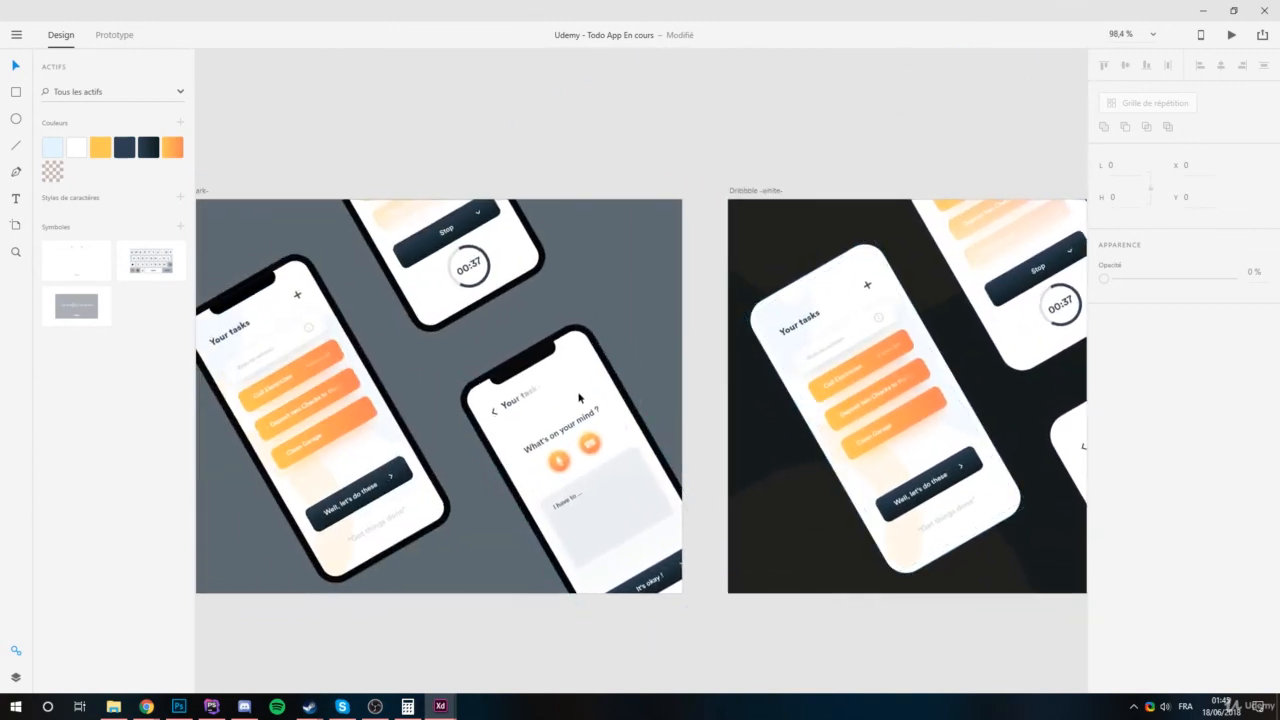
left_click_drag(562, 390, 786, 411)
left_click_drag(1066, 410, 940, 384)
left_click_drag(659, 397, 577, 371)
left_click_drag(1030, 348, 660, 394)
scroll(764, 403, "down", 1)
scroll(637, 438, "up", 1)
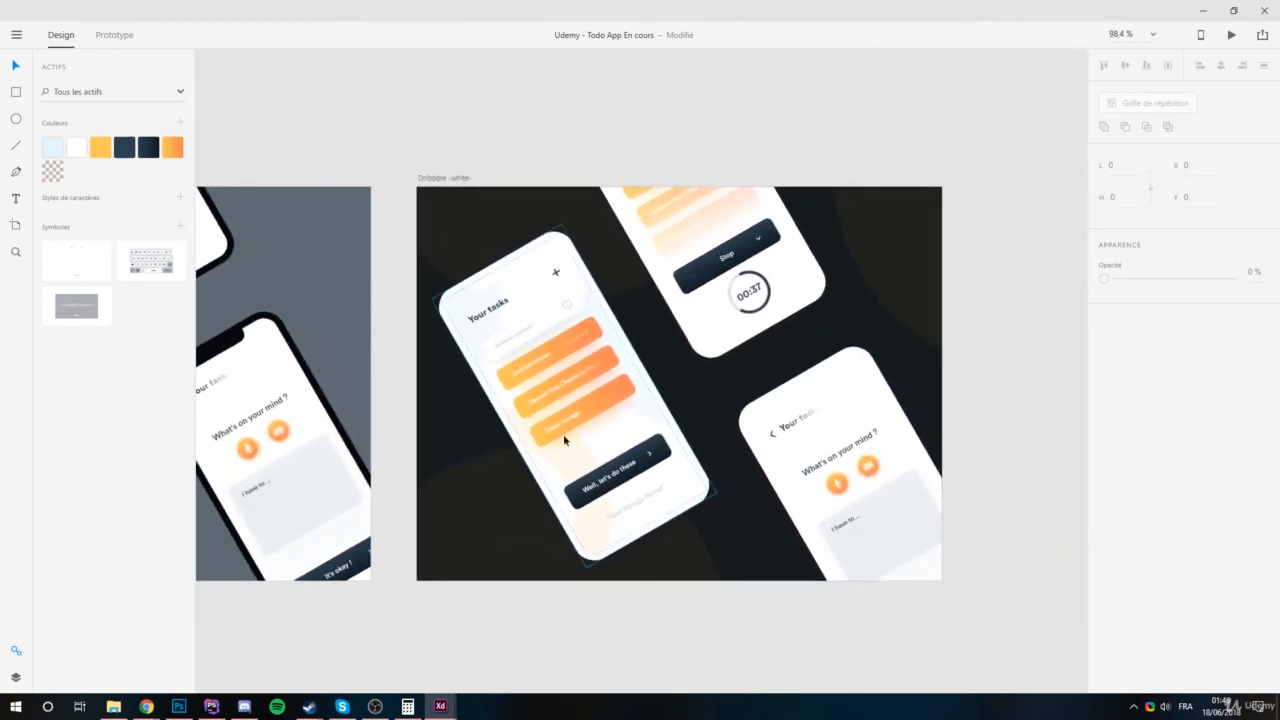
left_click_drag(563, 438, 624, 433)
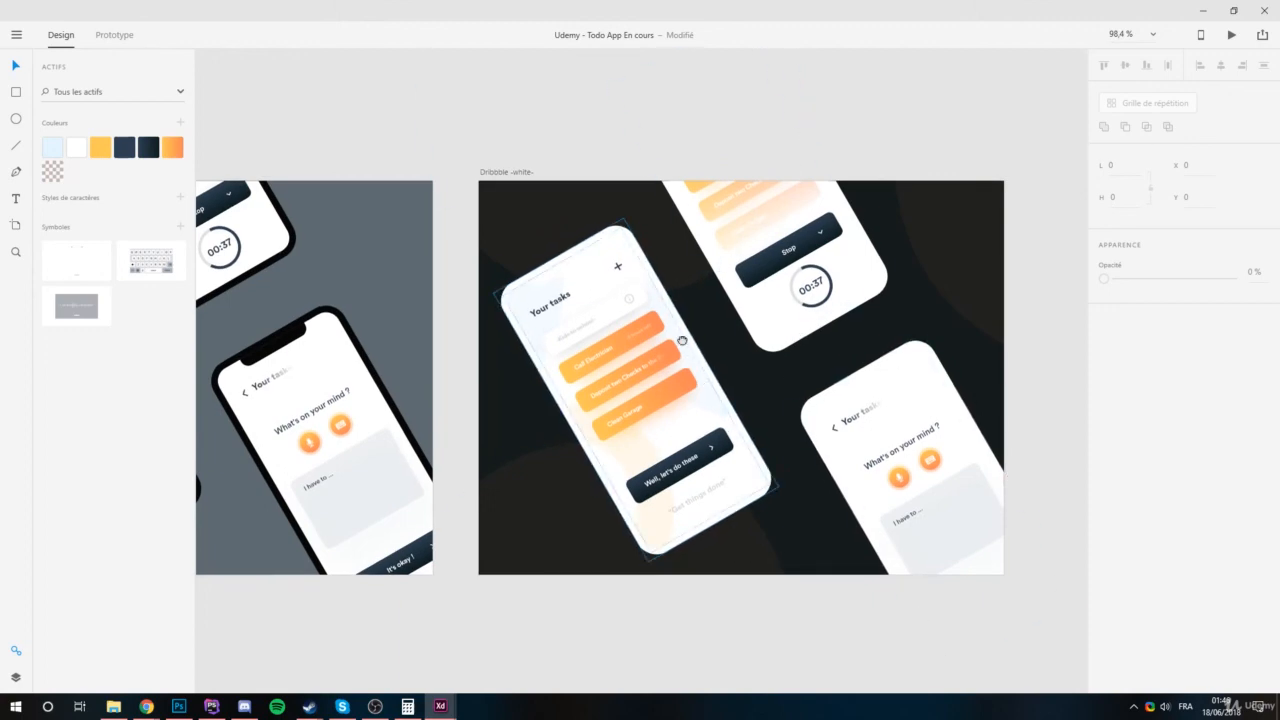